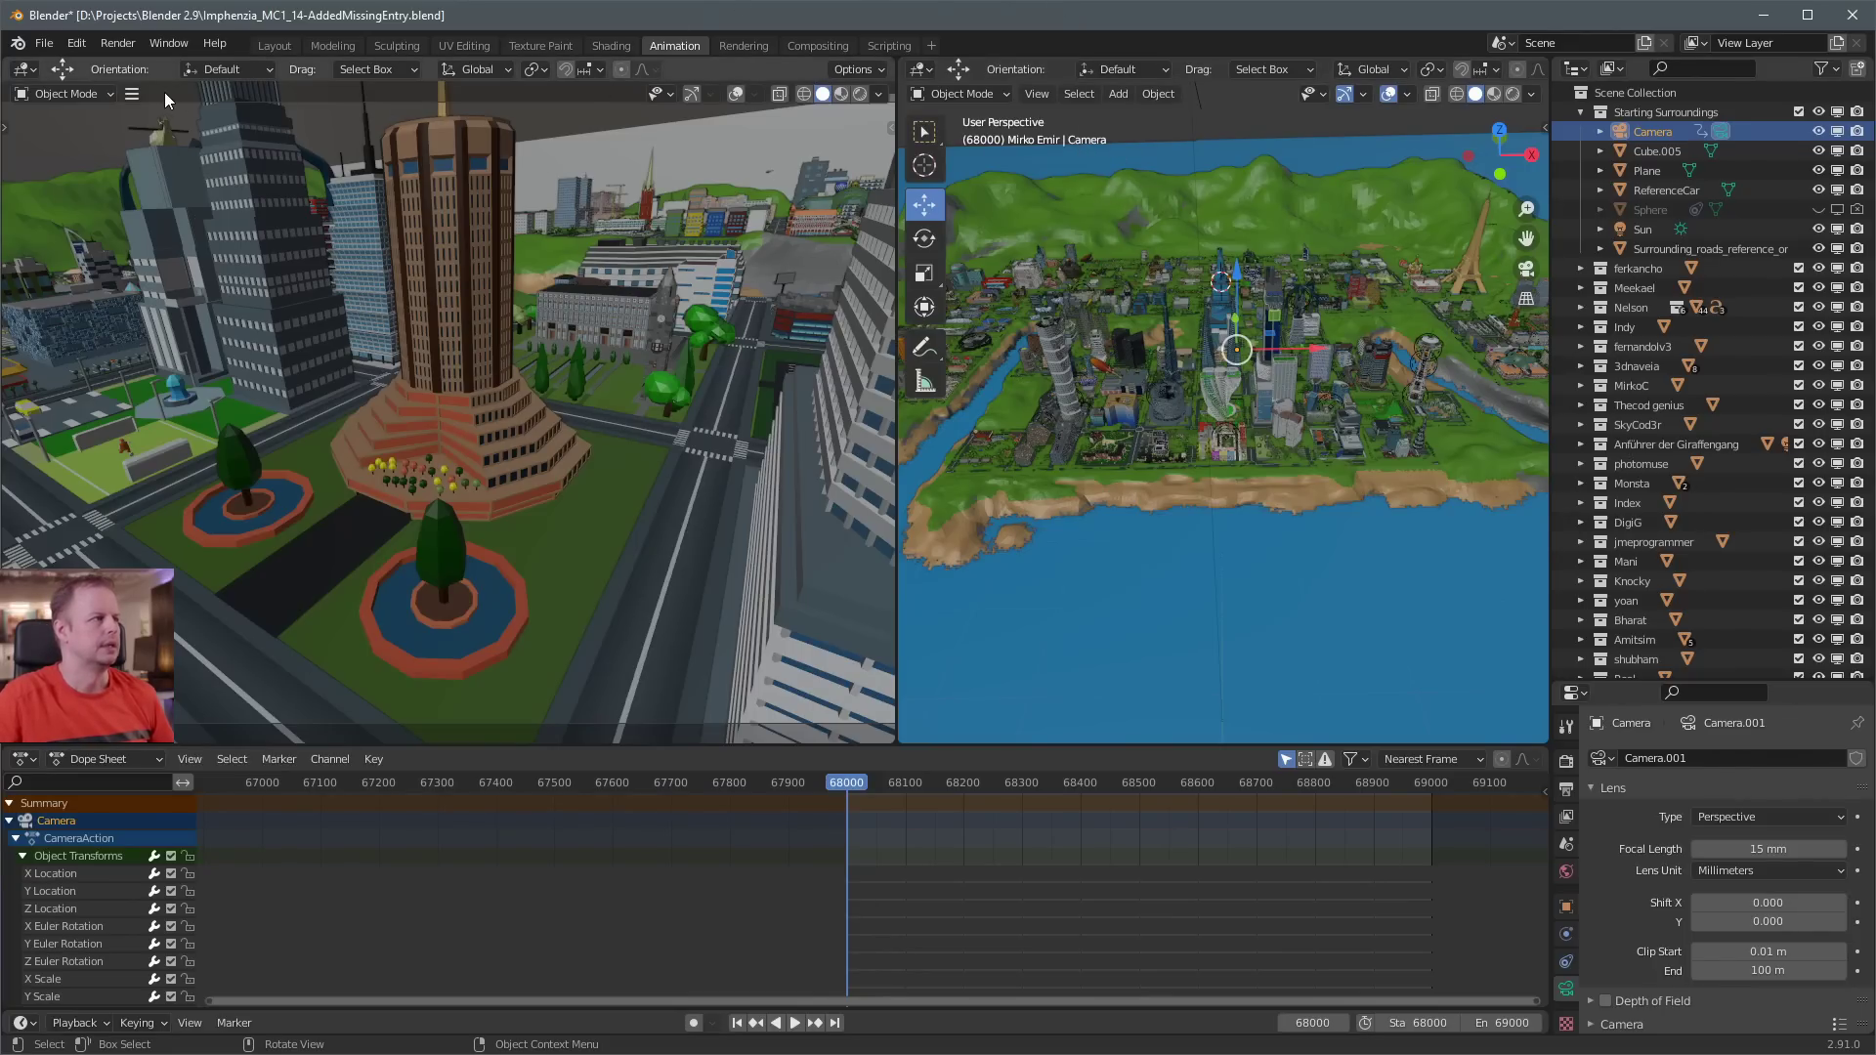
Look through the active camera in one viewport and frame the selected Camera object in the overview viewport
{"action": "left_click", "coordinate": [132, 95]}
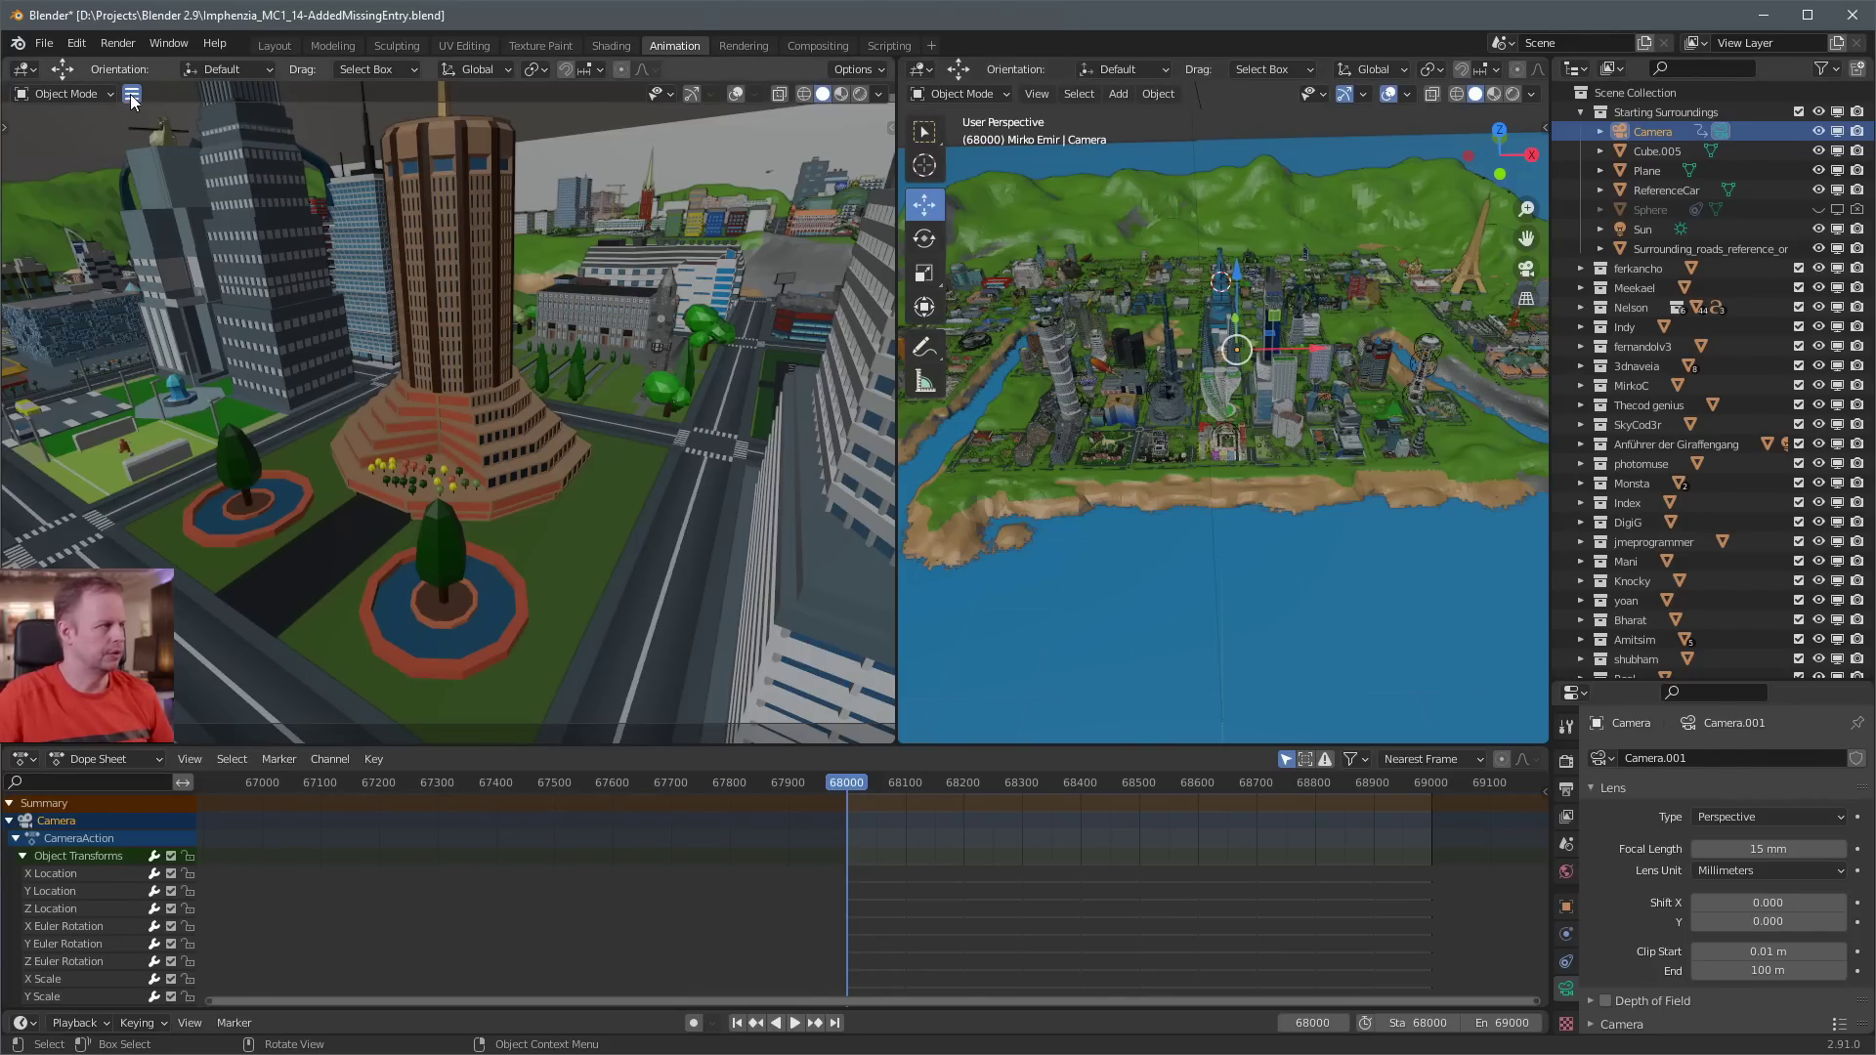
{"action": "left_click", "coordinate": [132, 94]}
{"action": "mouse_move", "coordinate": [176, 115]}
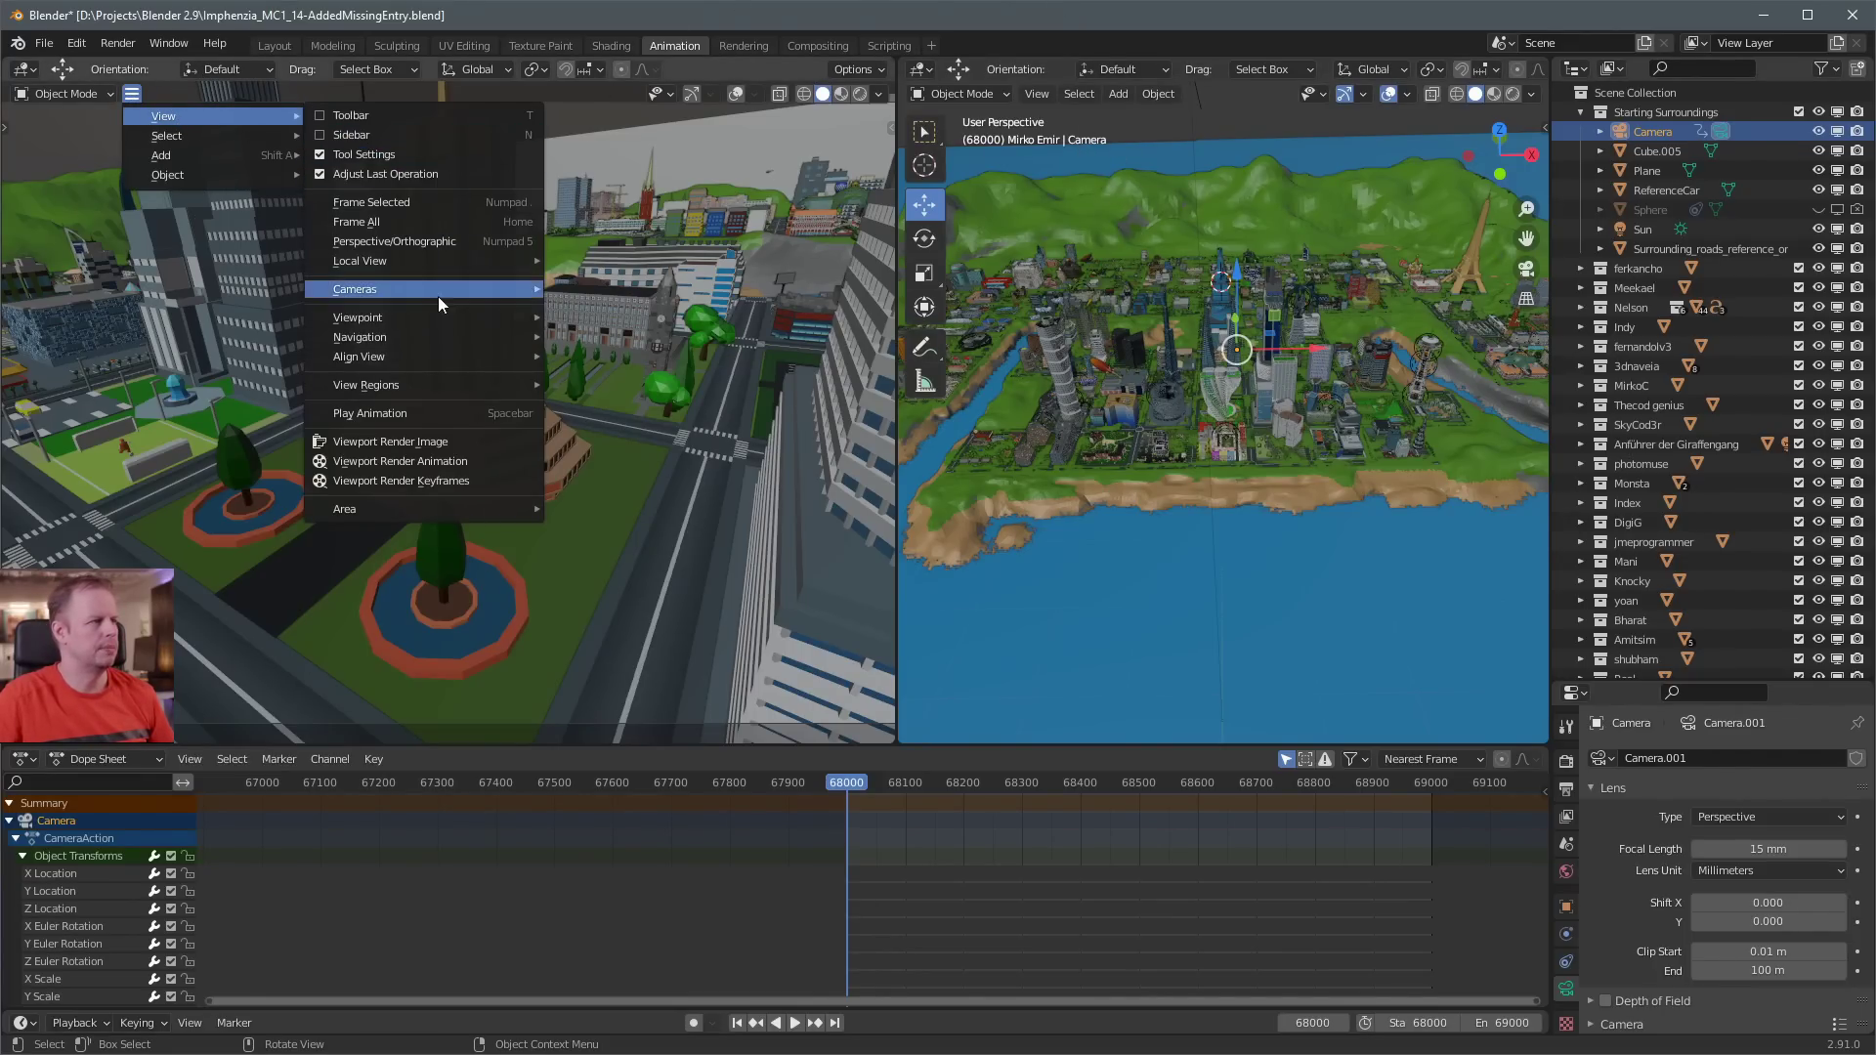
{"action": "mouse_move", "coordinate": [430, 287]}
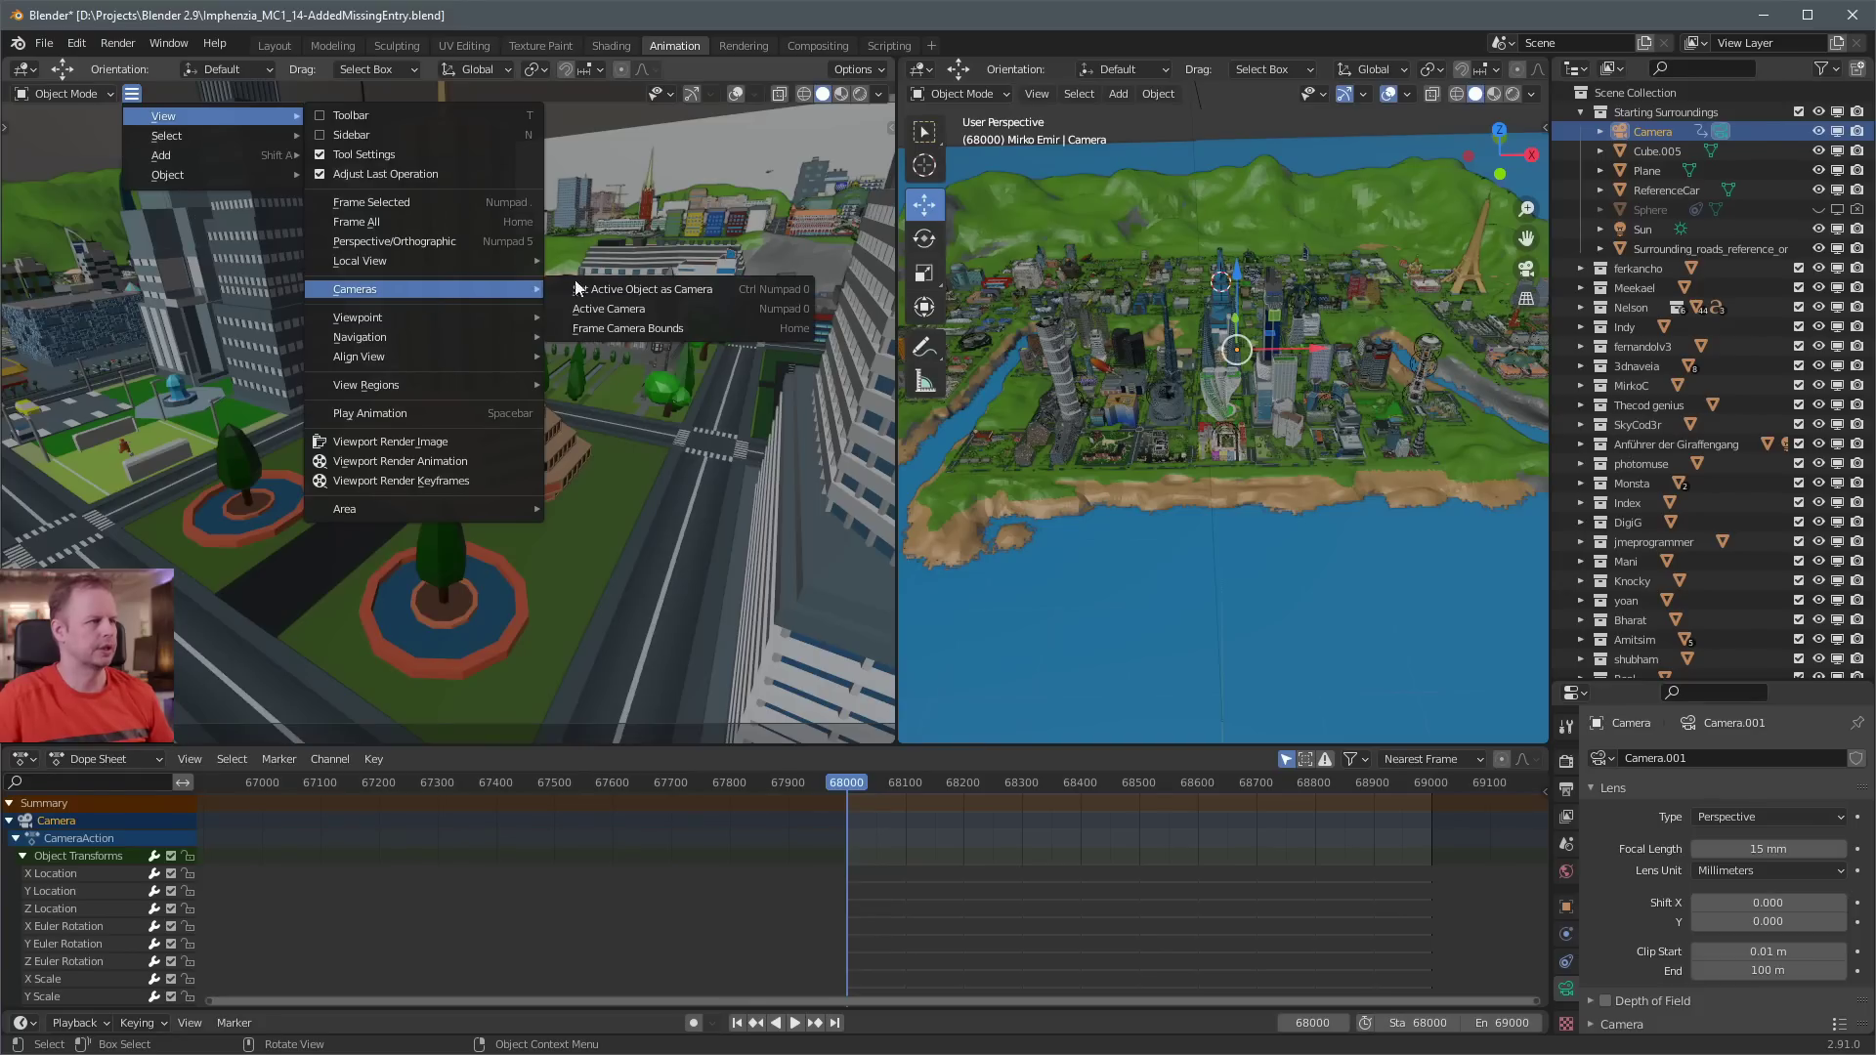
{"action": "left_click", "coordinate": [678, 308]}
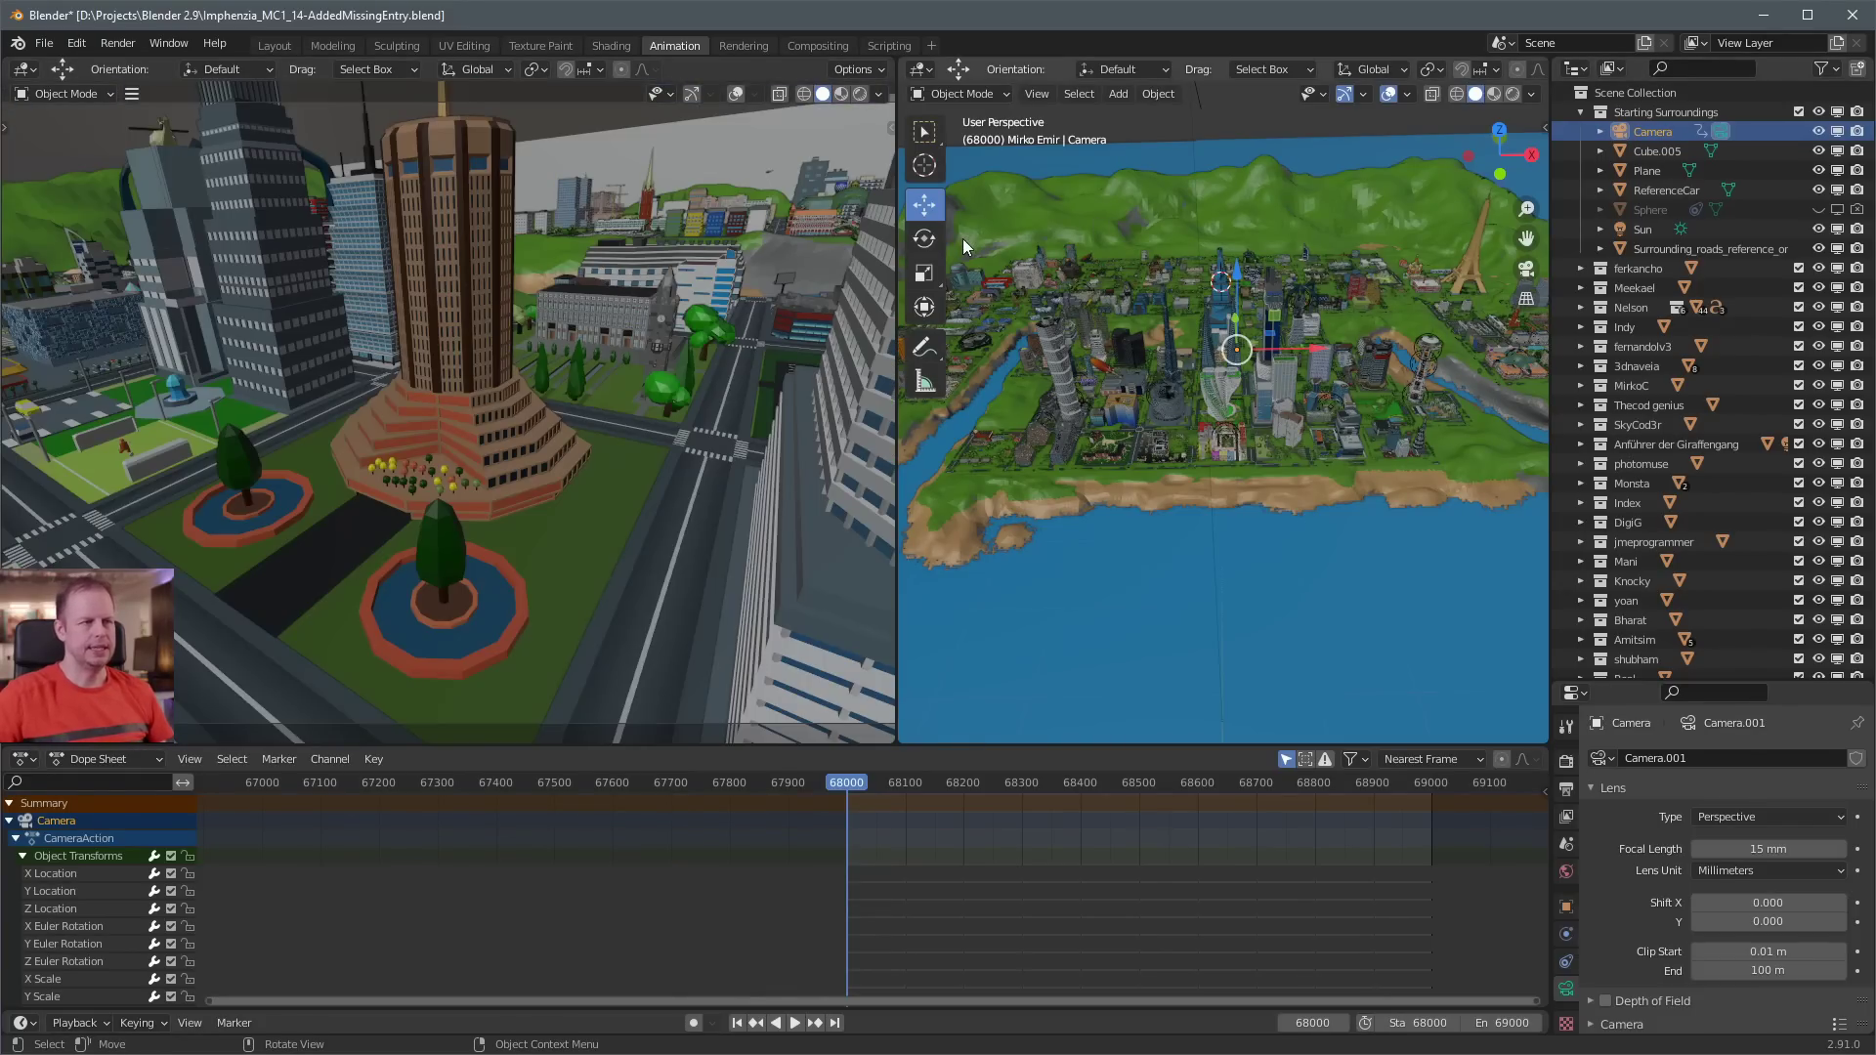
{"action": "key", "text": "KP_Decimal"}
{"action": "middle_click_drag", "start_coordinate": [1163, 310], "coordinate": [1292, 294]}
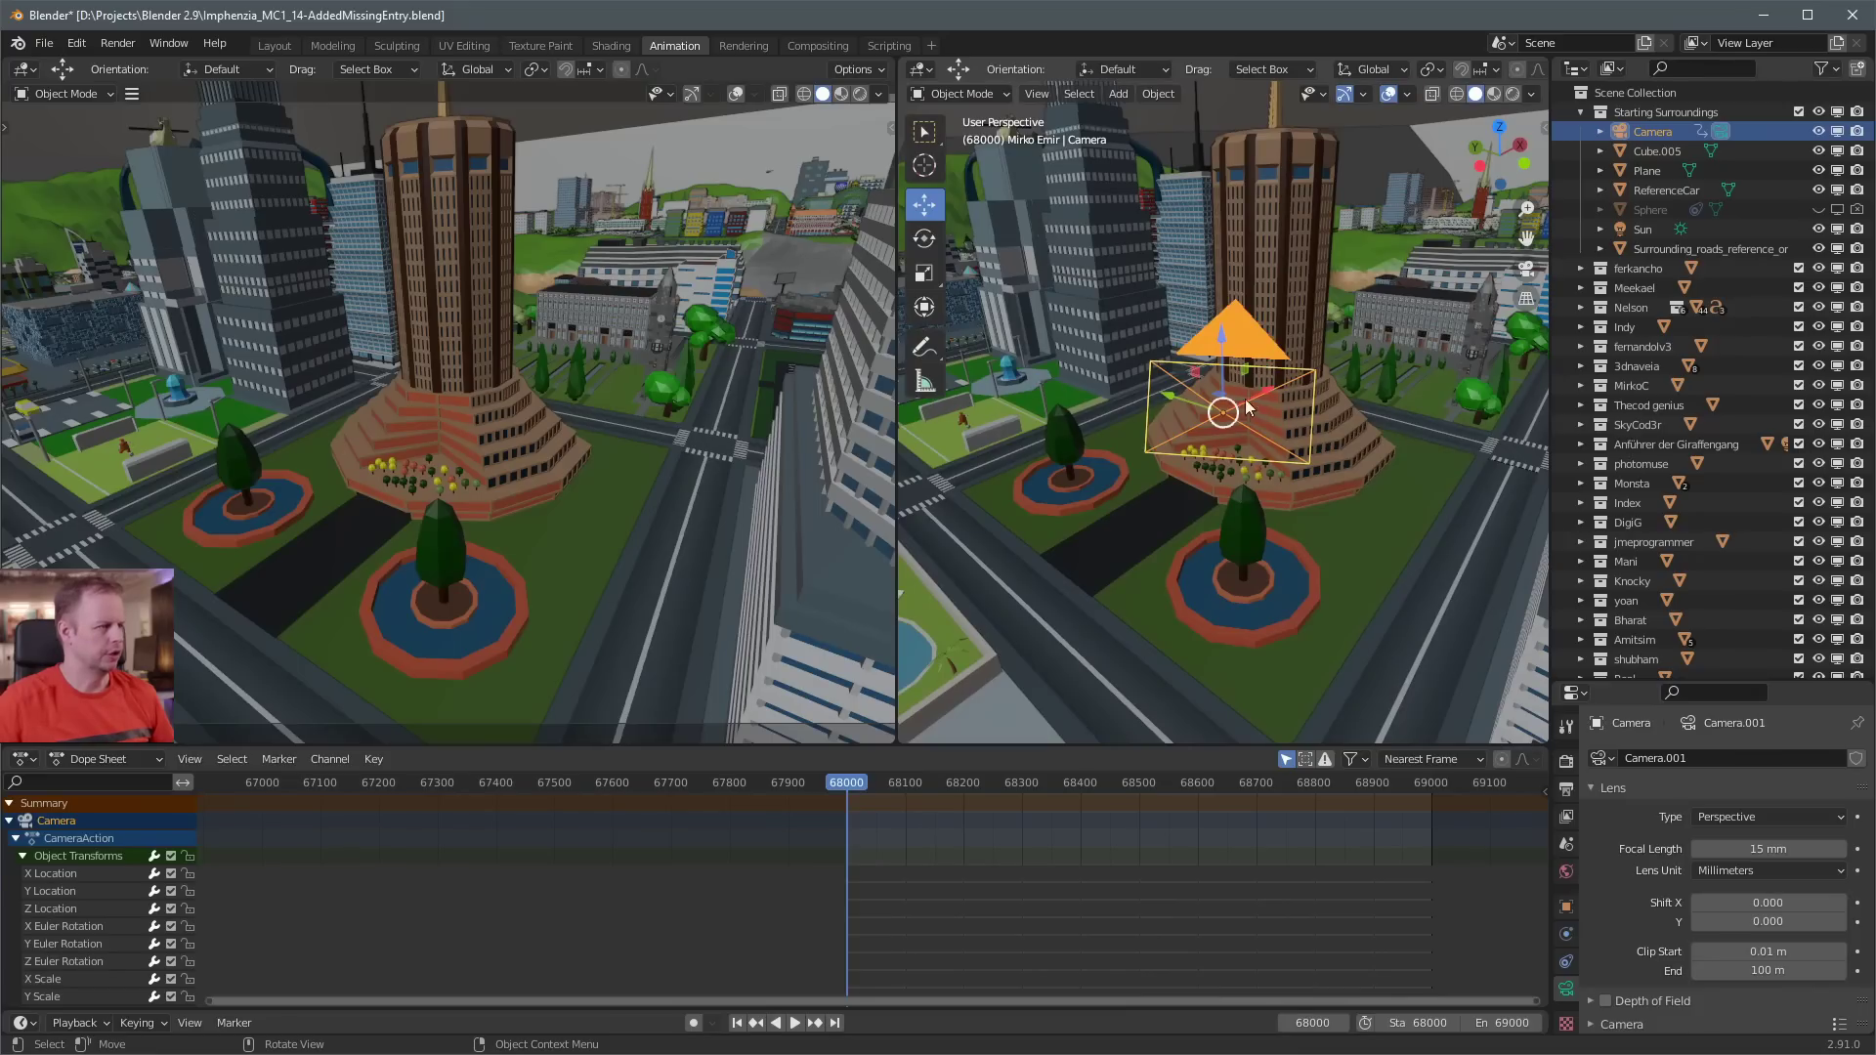
Search the keymap preferences for "fly" and assign Shift F to View Navigation (Walk/Fly)
{"action": "left_click", "coordinate": [84, 44]}
{"action": "left_click", "coordinate": [121, 323]}
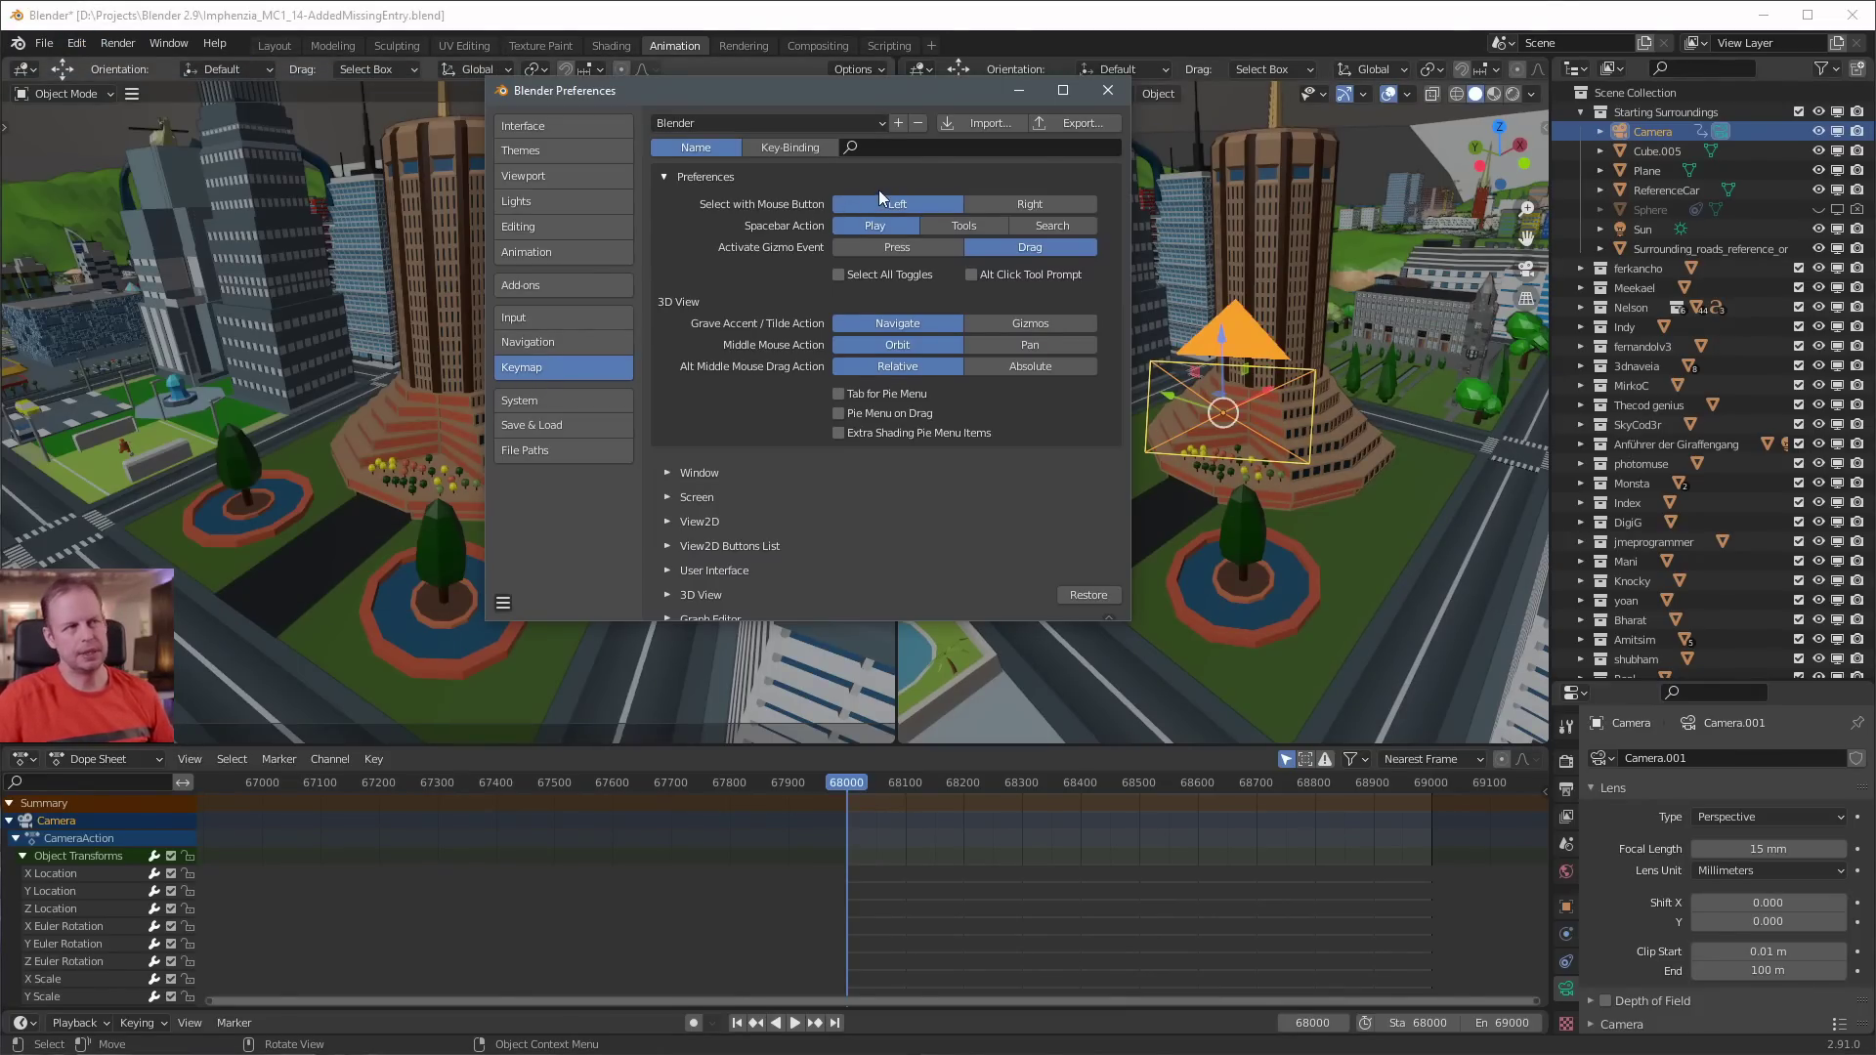
{"action": "left_click", "coordinate": [927, 148]}
{"action": "type", "text": "fly"}
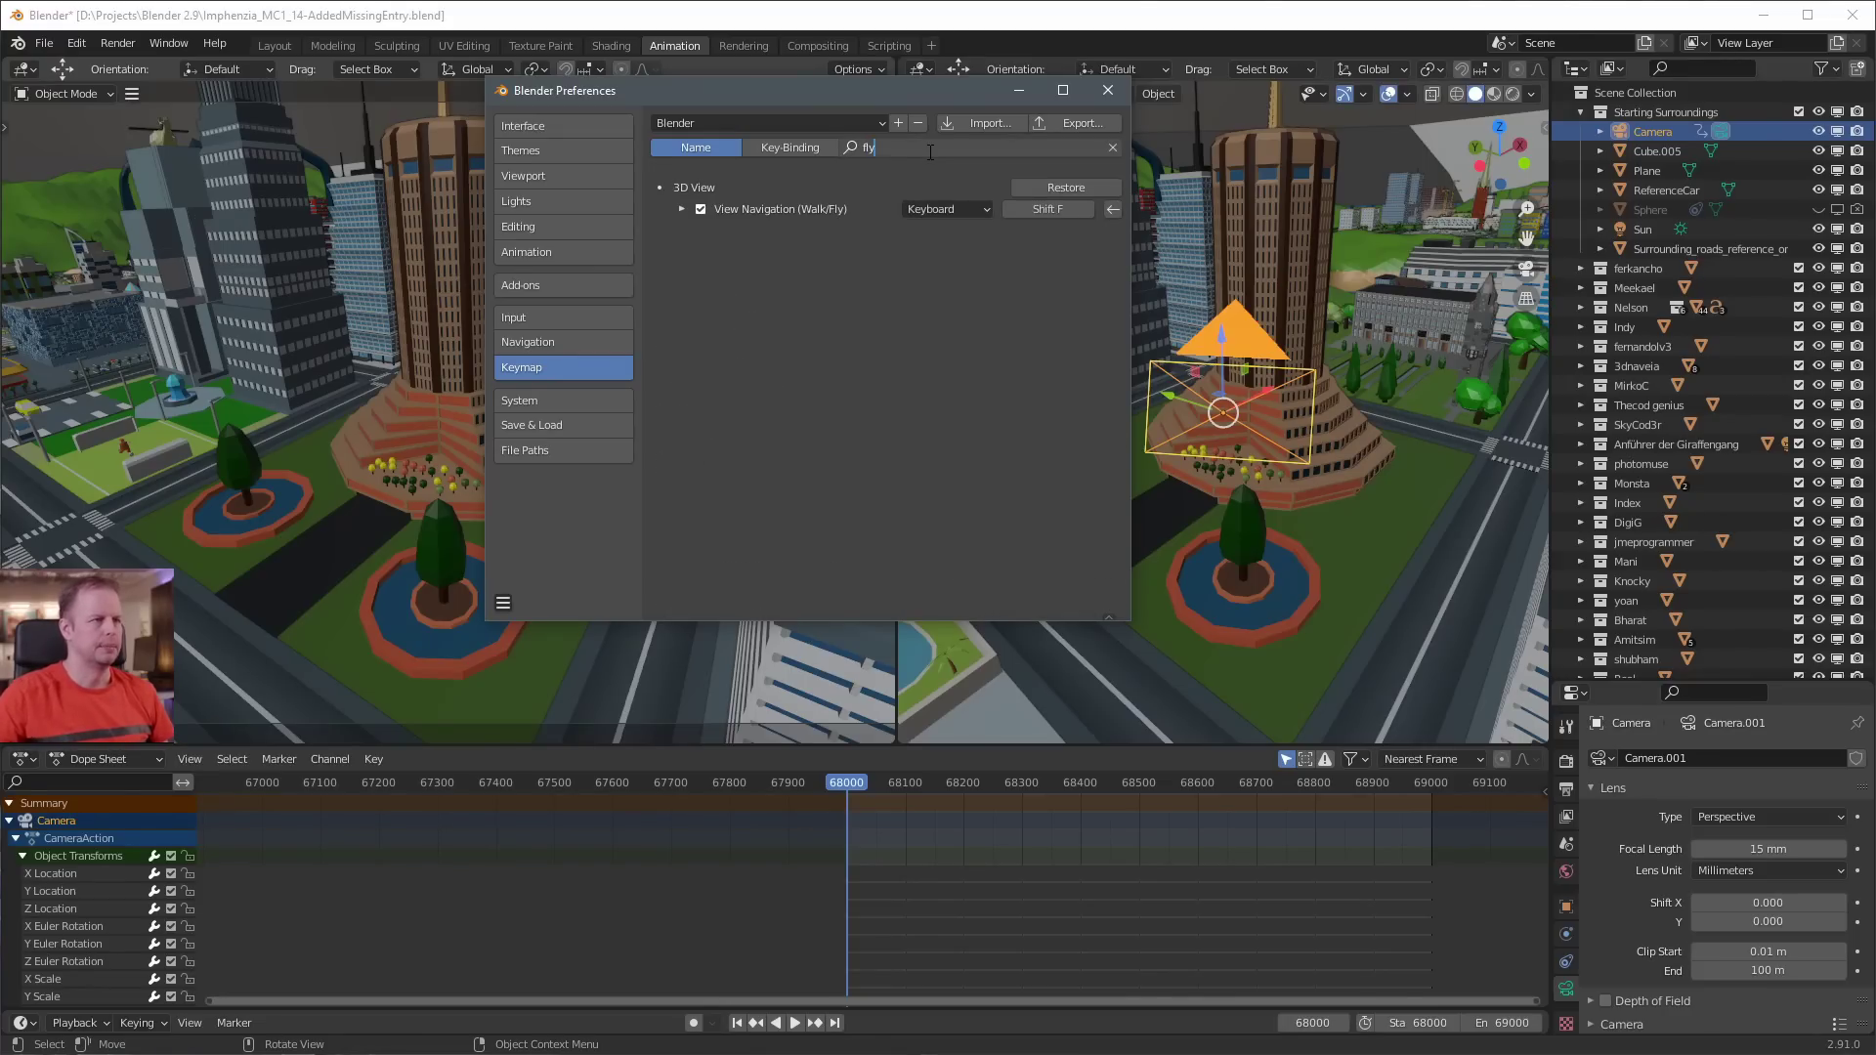
{"action": "left_click", "coordinate": [1081, 188]}
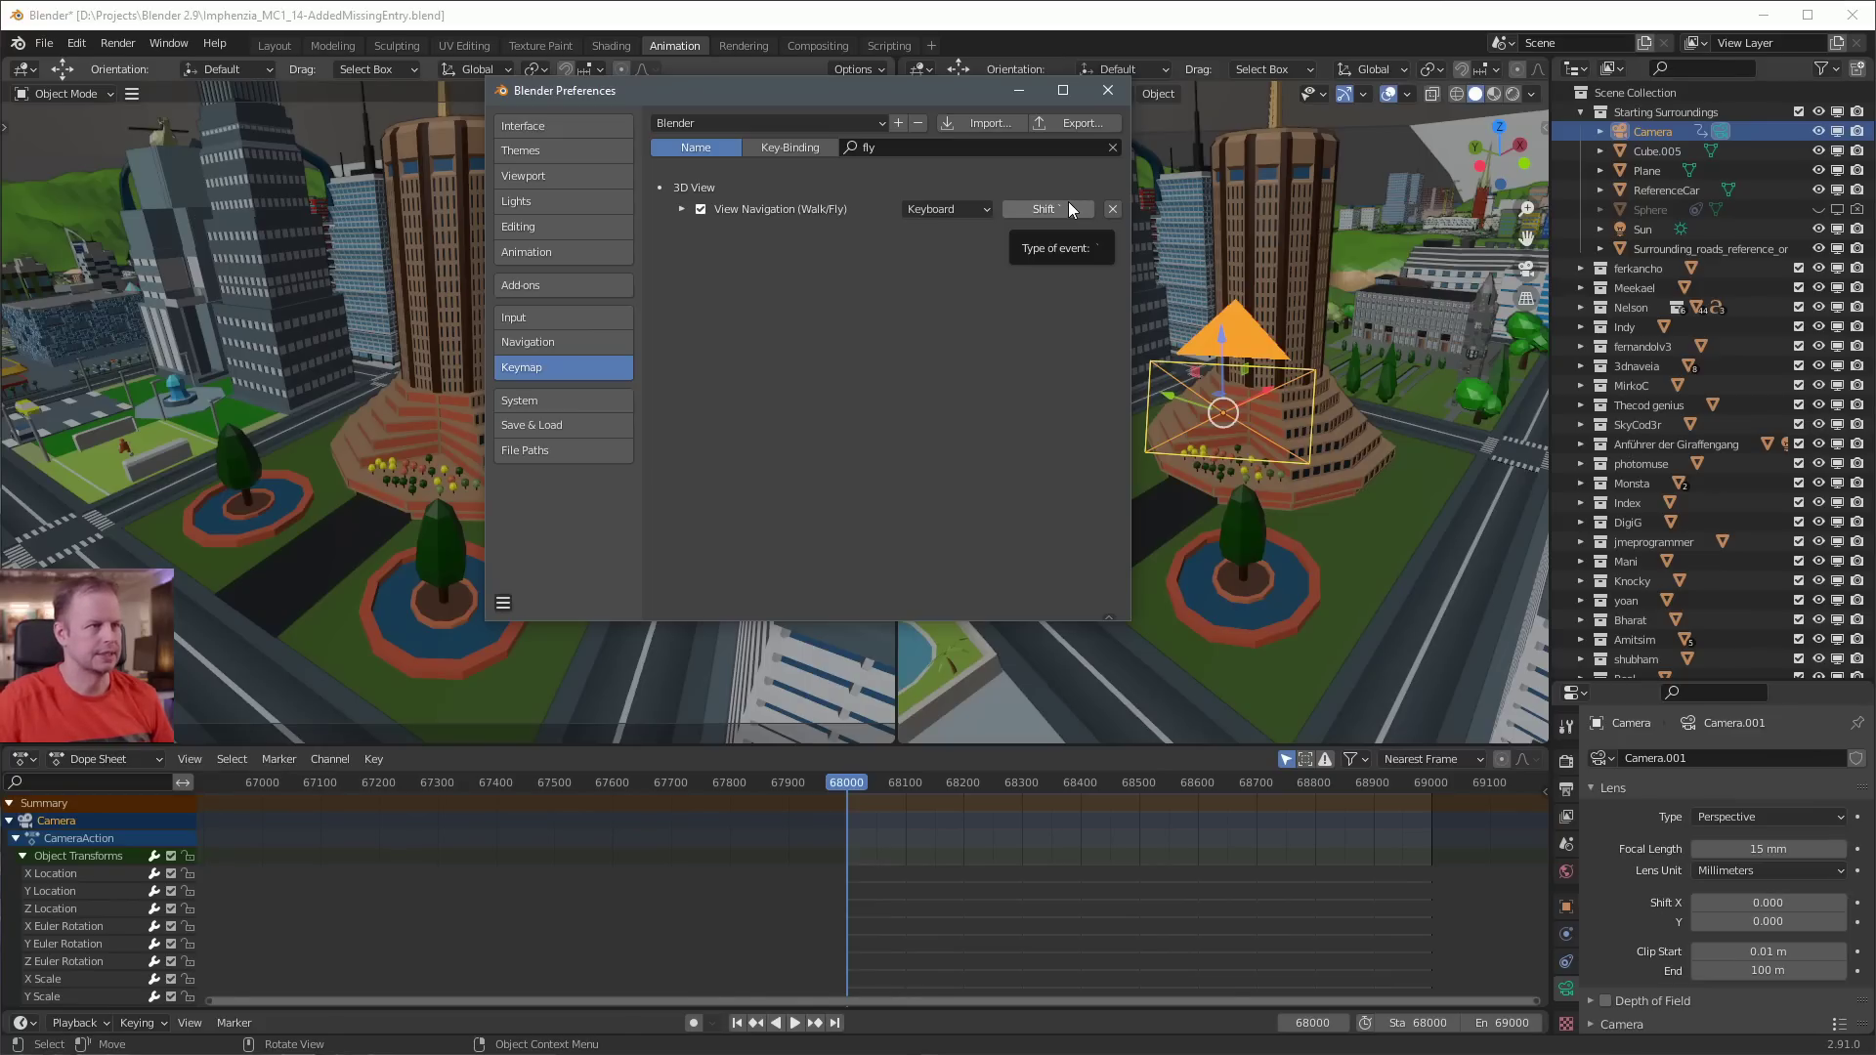
{"action": "left_click", "coordinate": [1051, 207]}
{"action": "key", "text": "shift+f"}
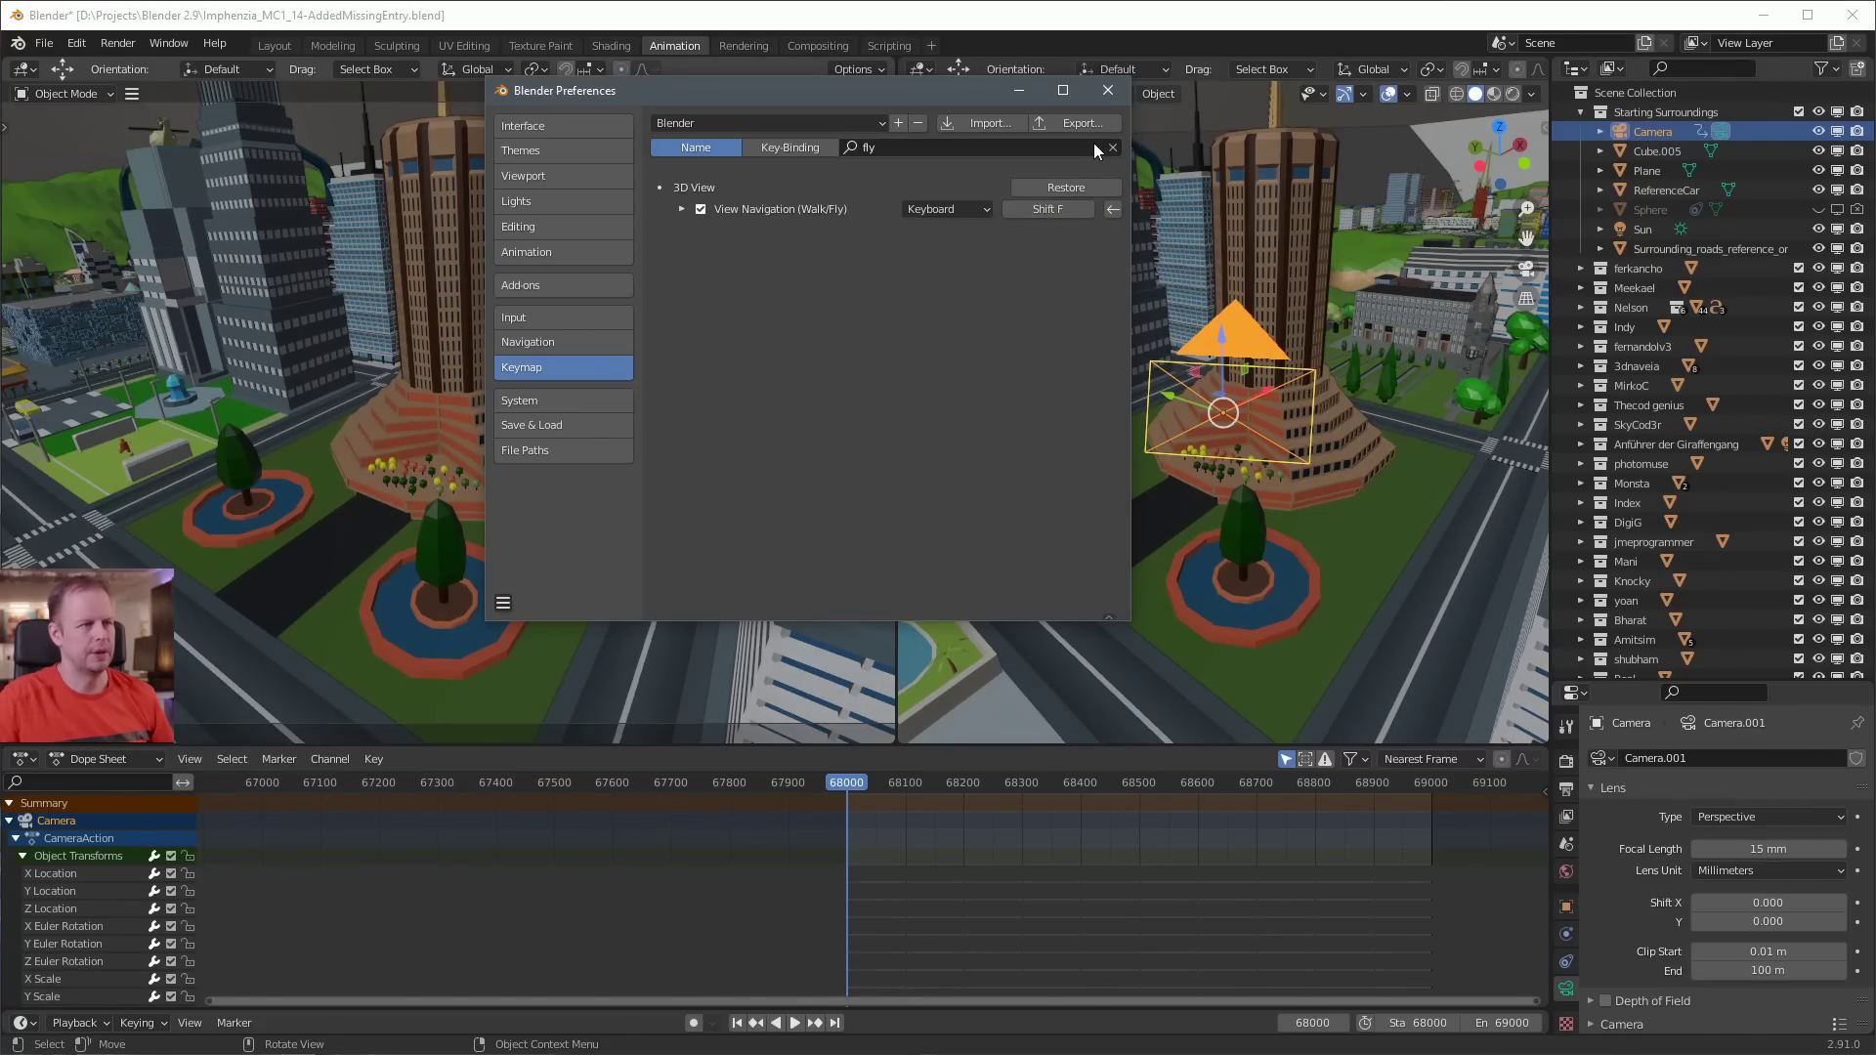
{"action": "left_click", "coordinate": [1109, 91]}
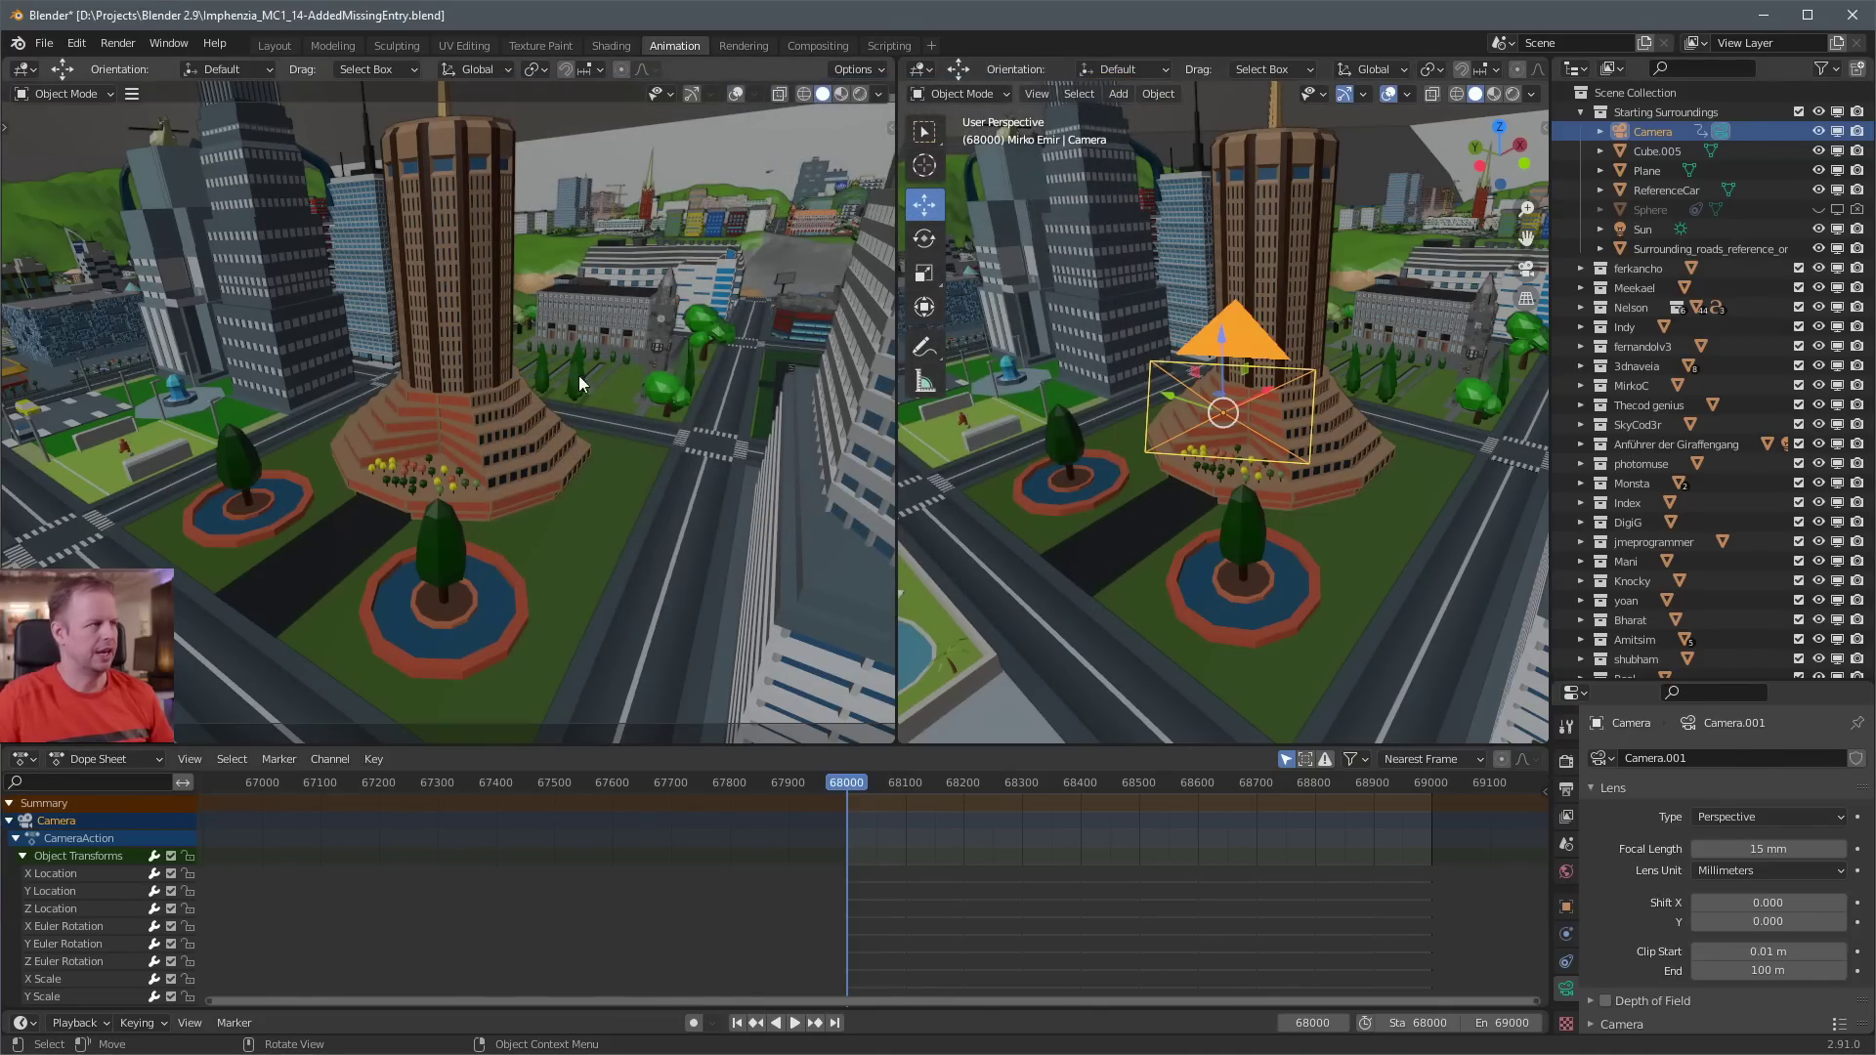
Fly the camera to a viewpoint above the shore facing the skyline and insert a Location & Rotation keyframe at frame 68000
{"action": "key", "text": "shift+f"}
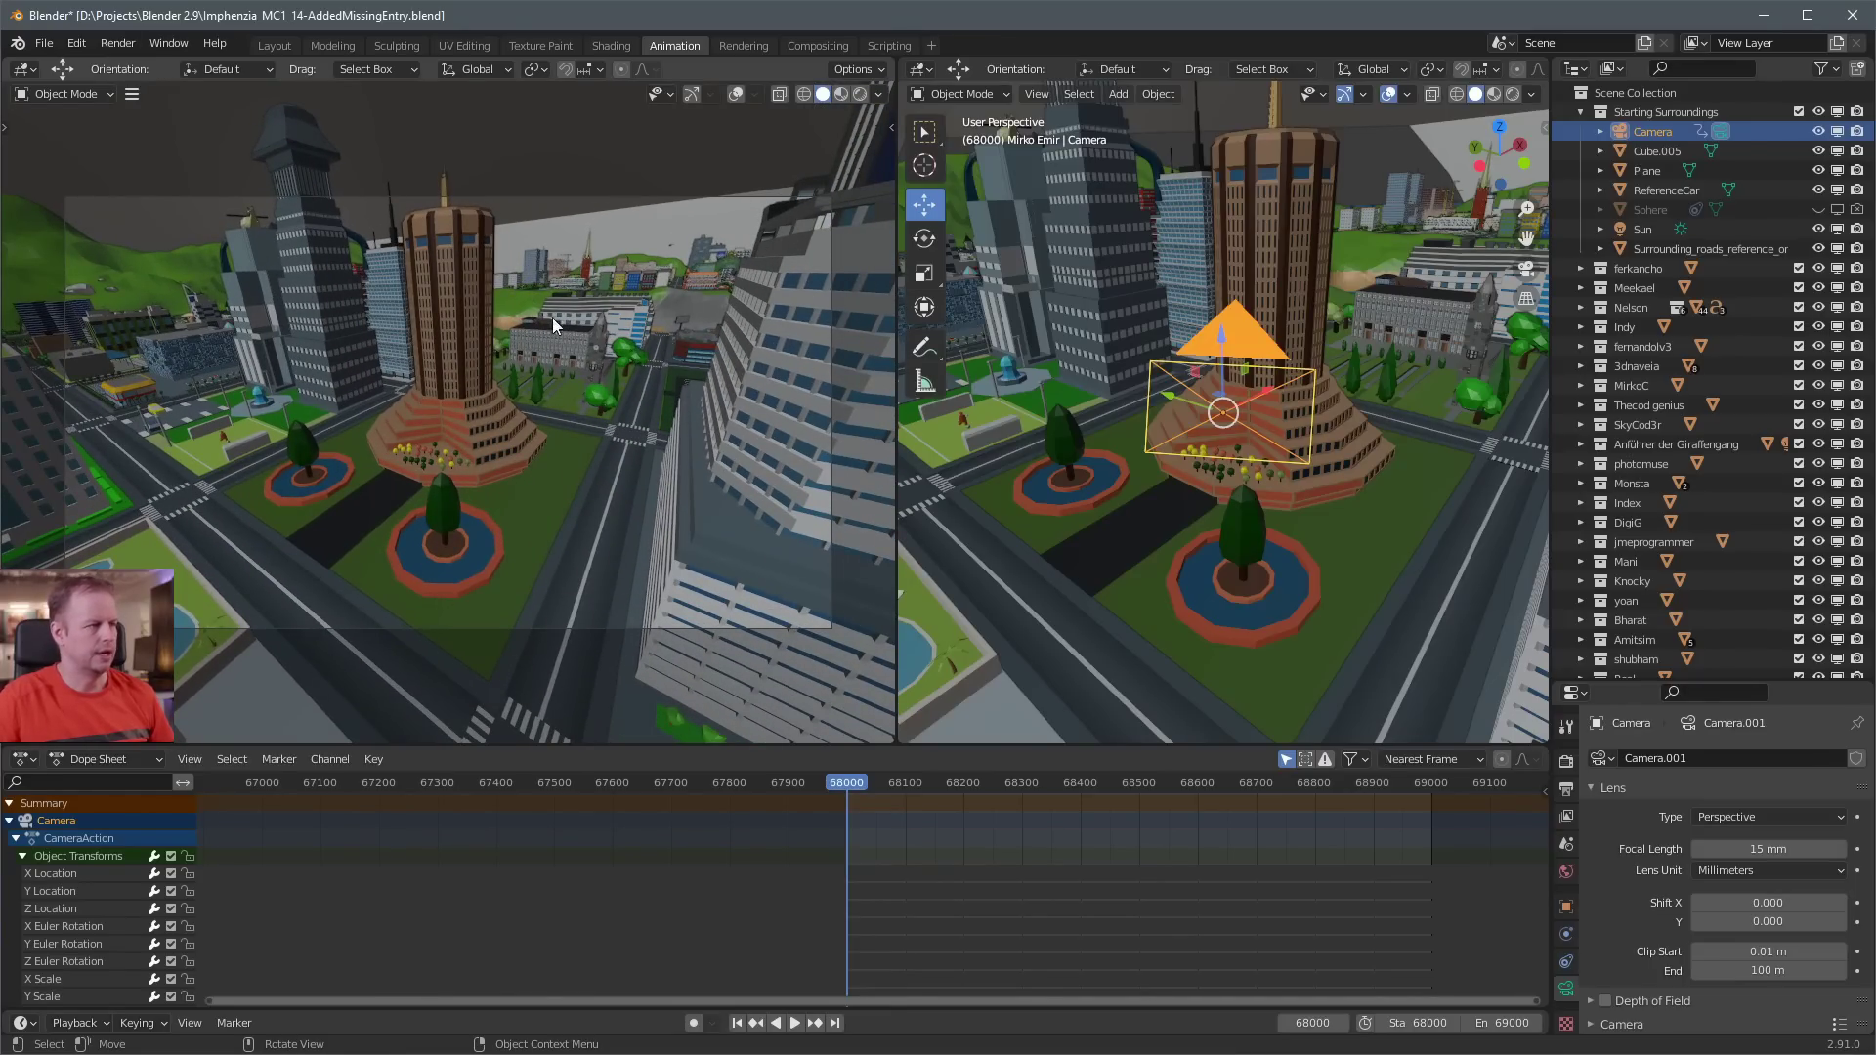
{"action": "key", "text": "shift+f"}
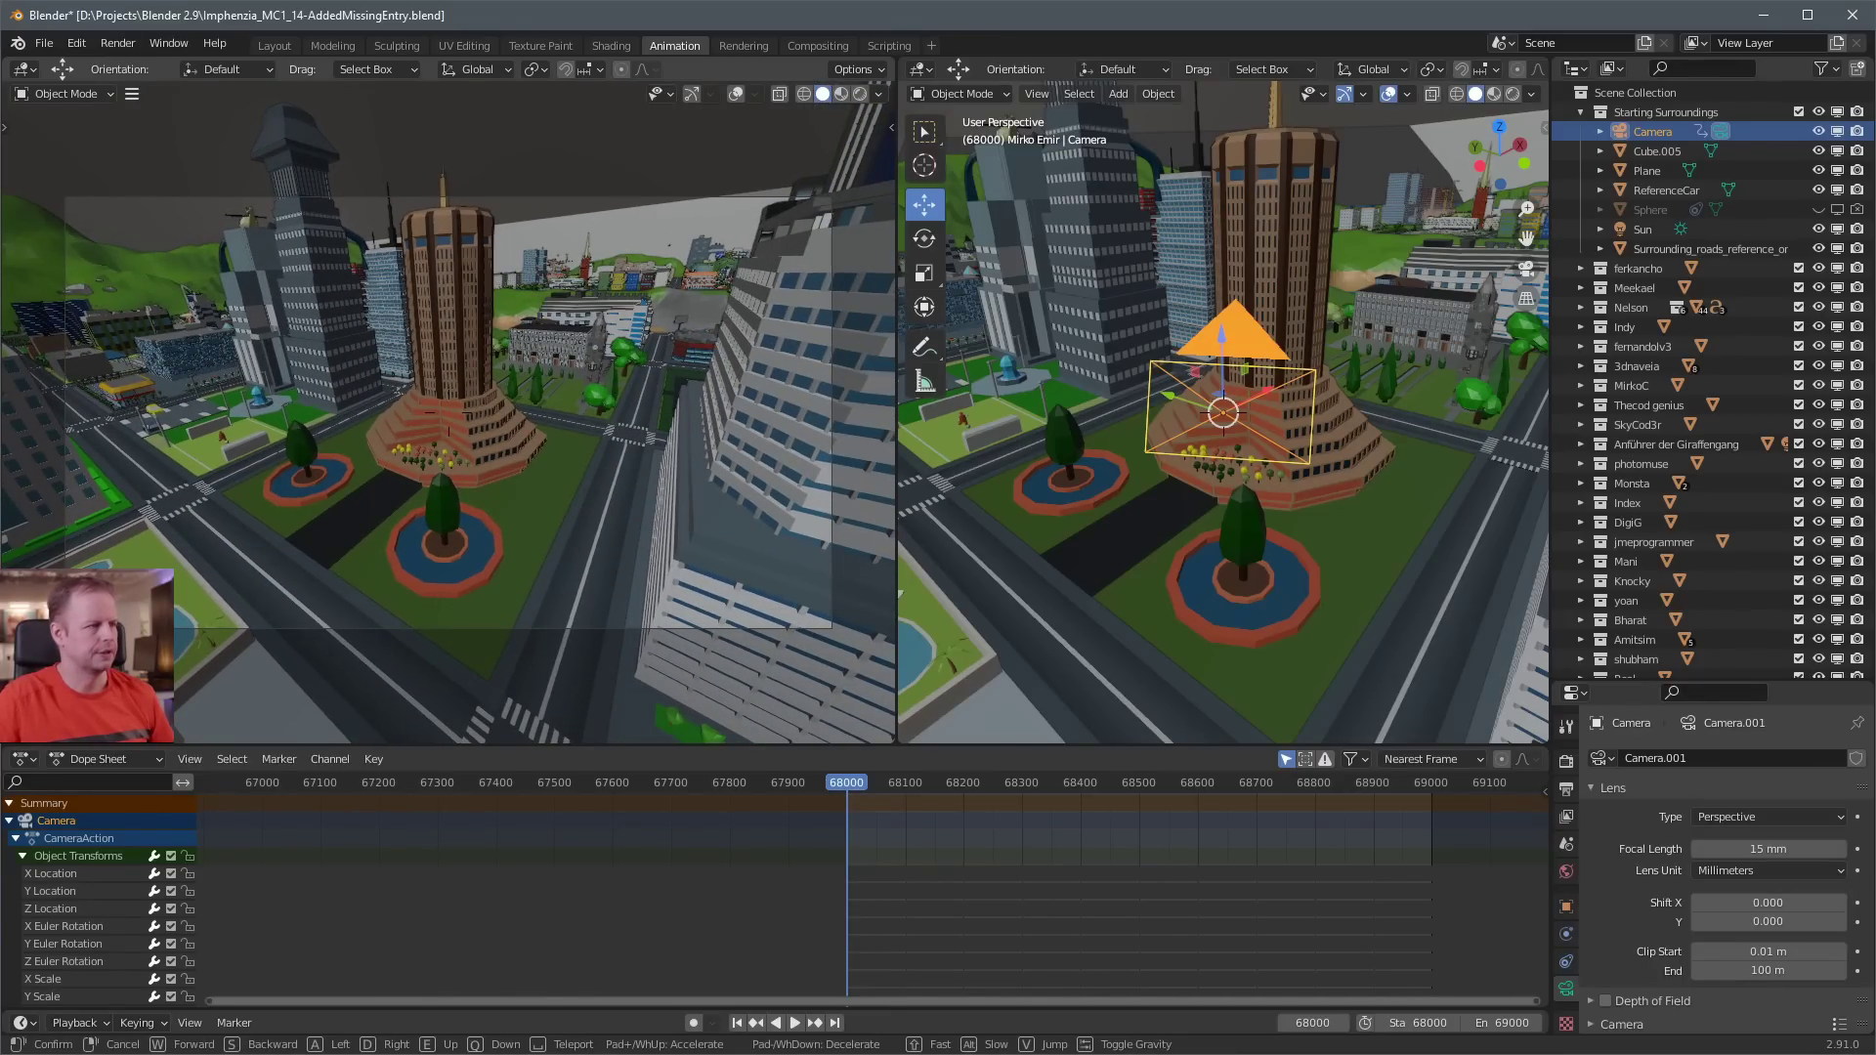
{"action": "key", "text": "s"}
{"action": "key", "text": "w"}
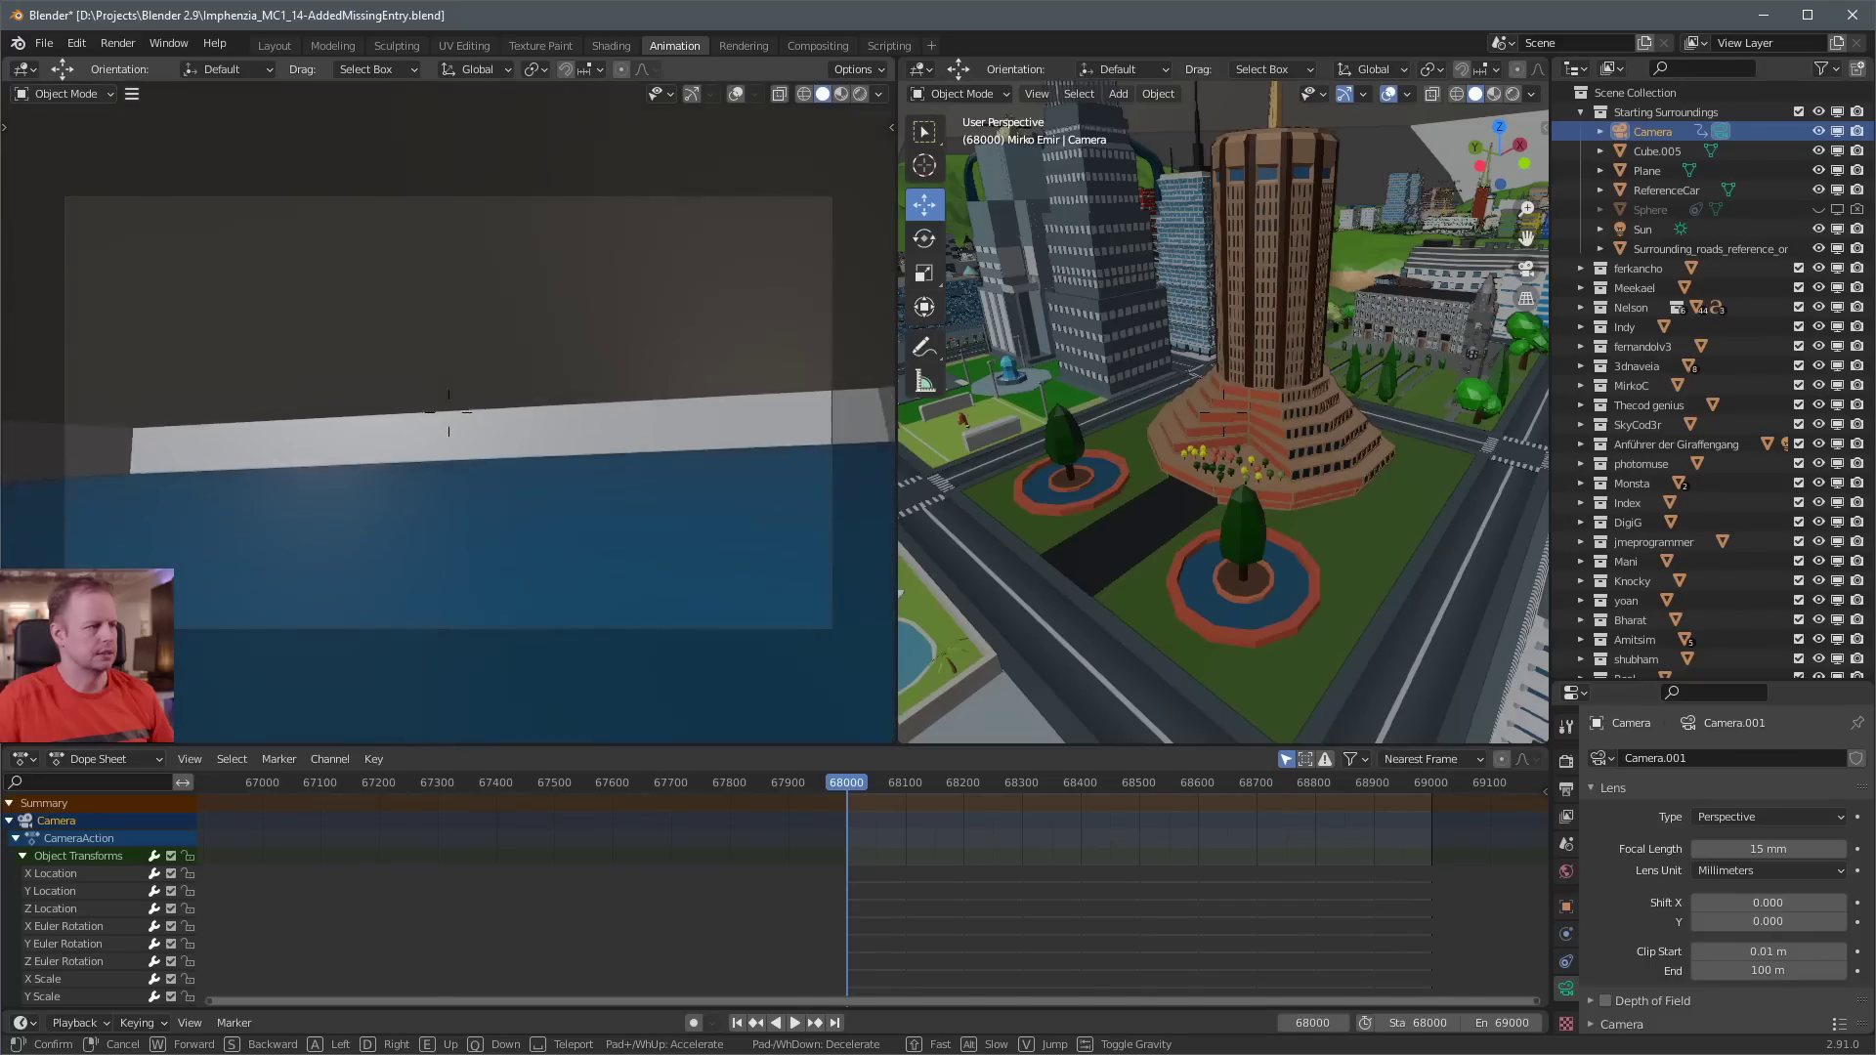
{"action": "key", "text": "w"}
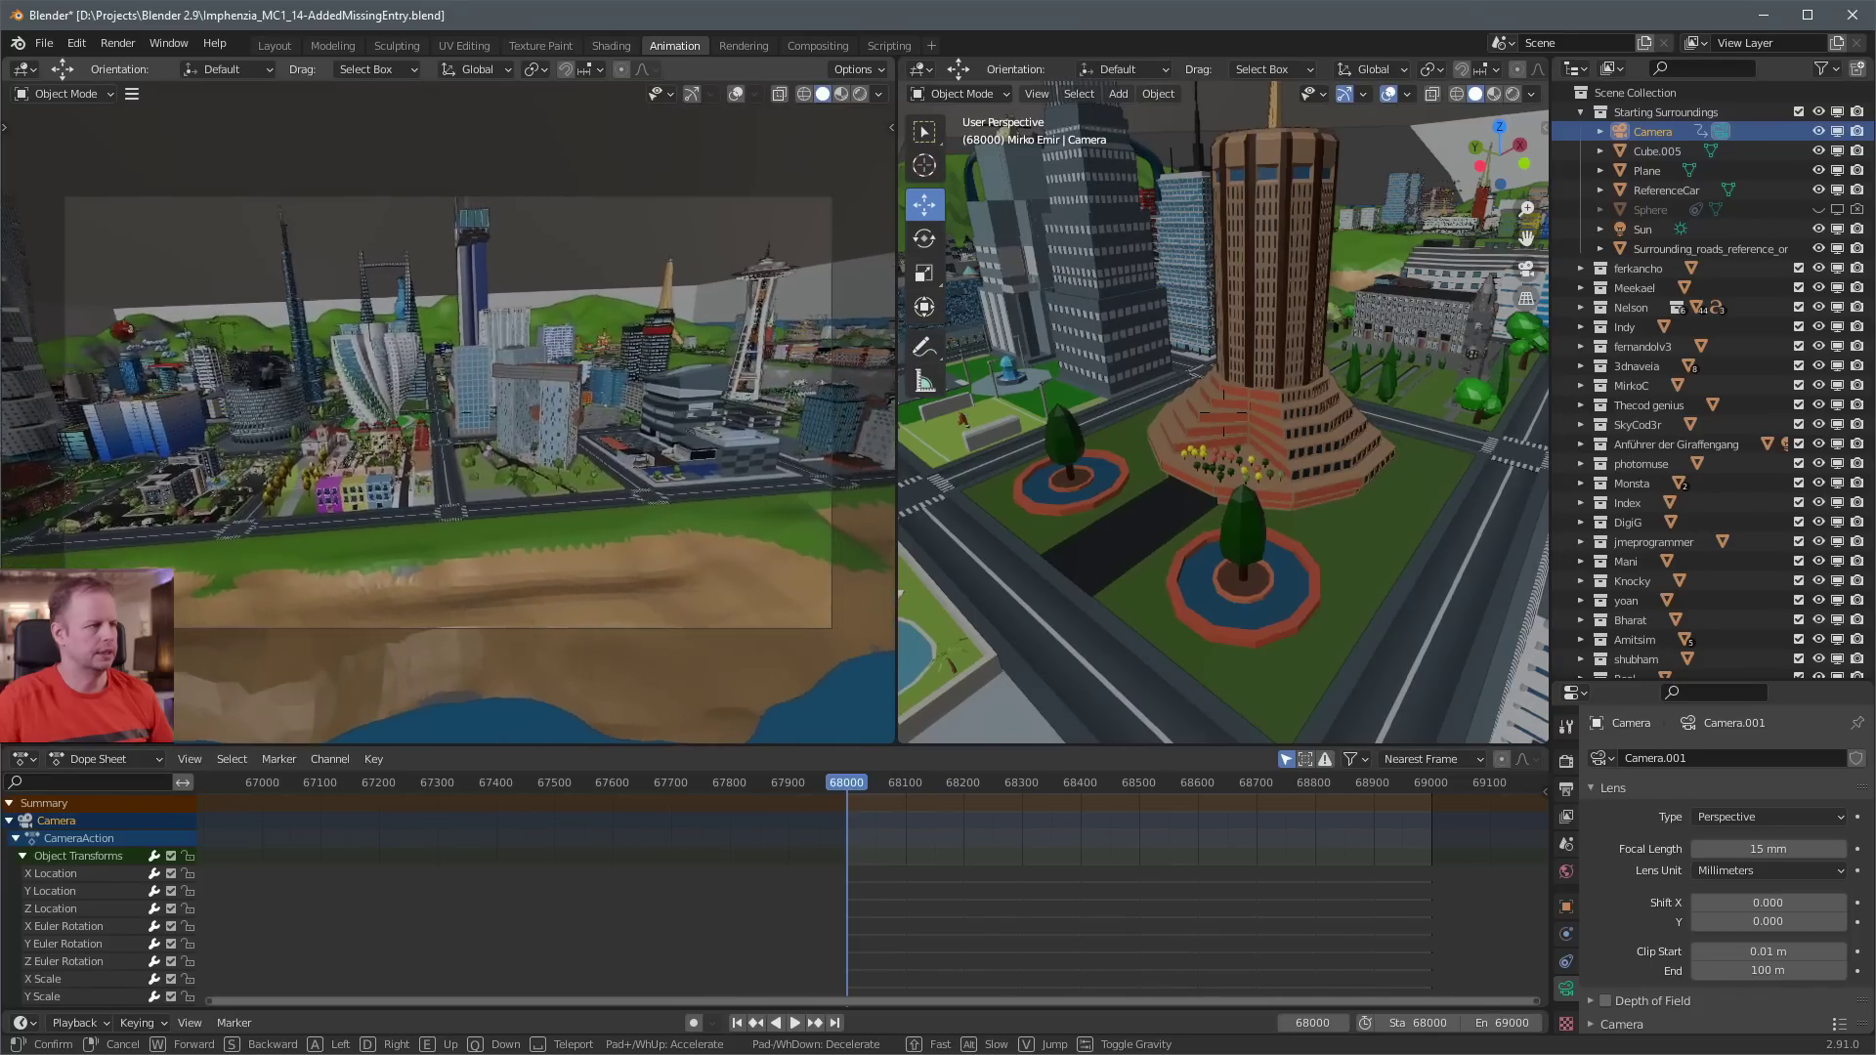
{"action": "left_click", "coordinate": [449, 413]}
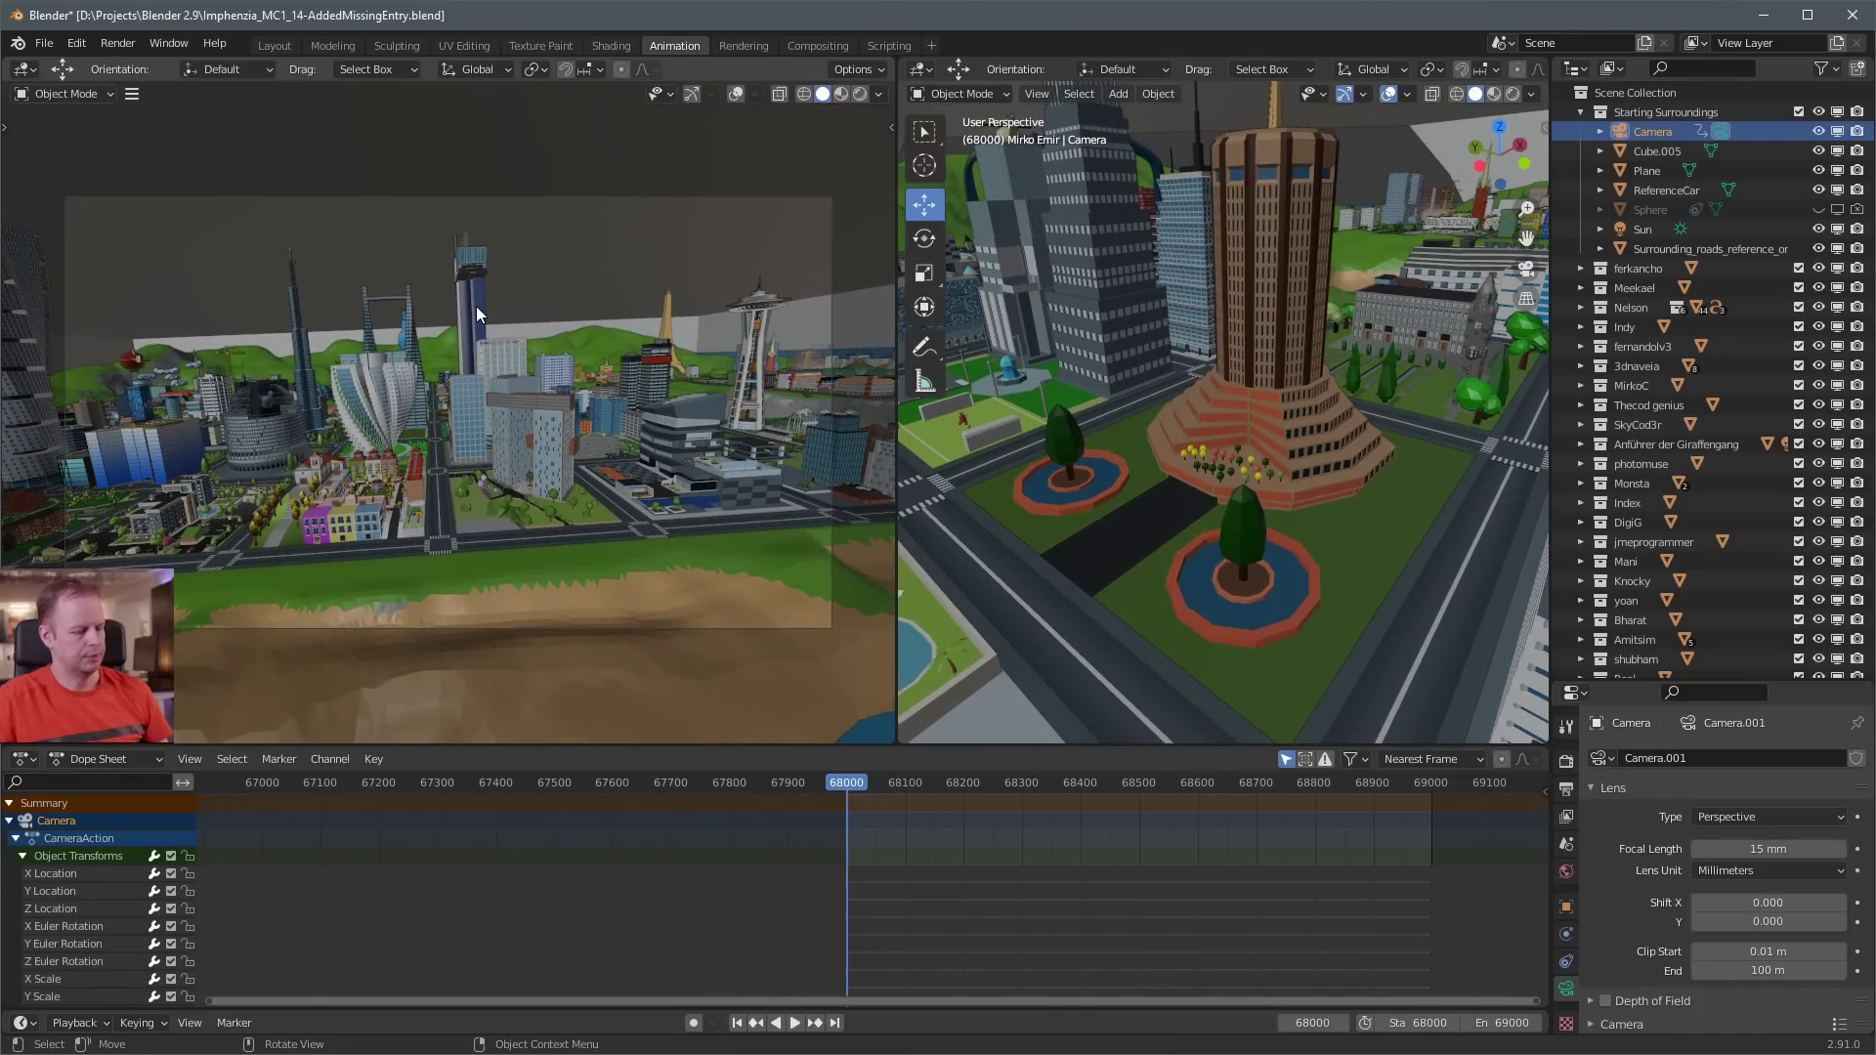
{"action": "key", "text": "i"}
{"action": "left_click", "coordinate": [481, 389]}
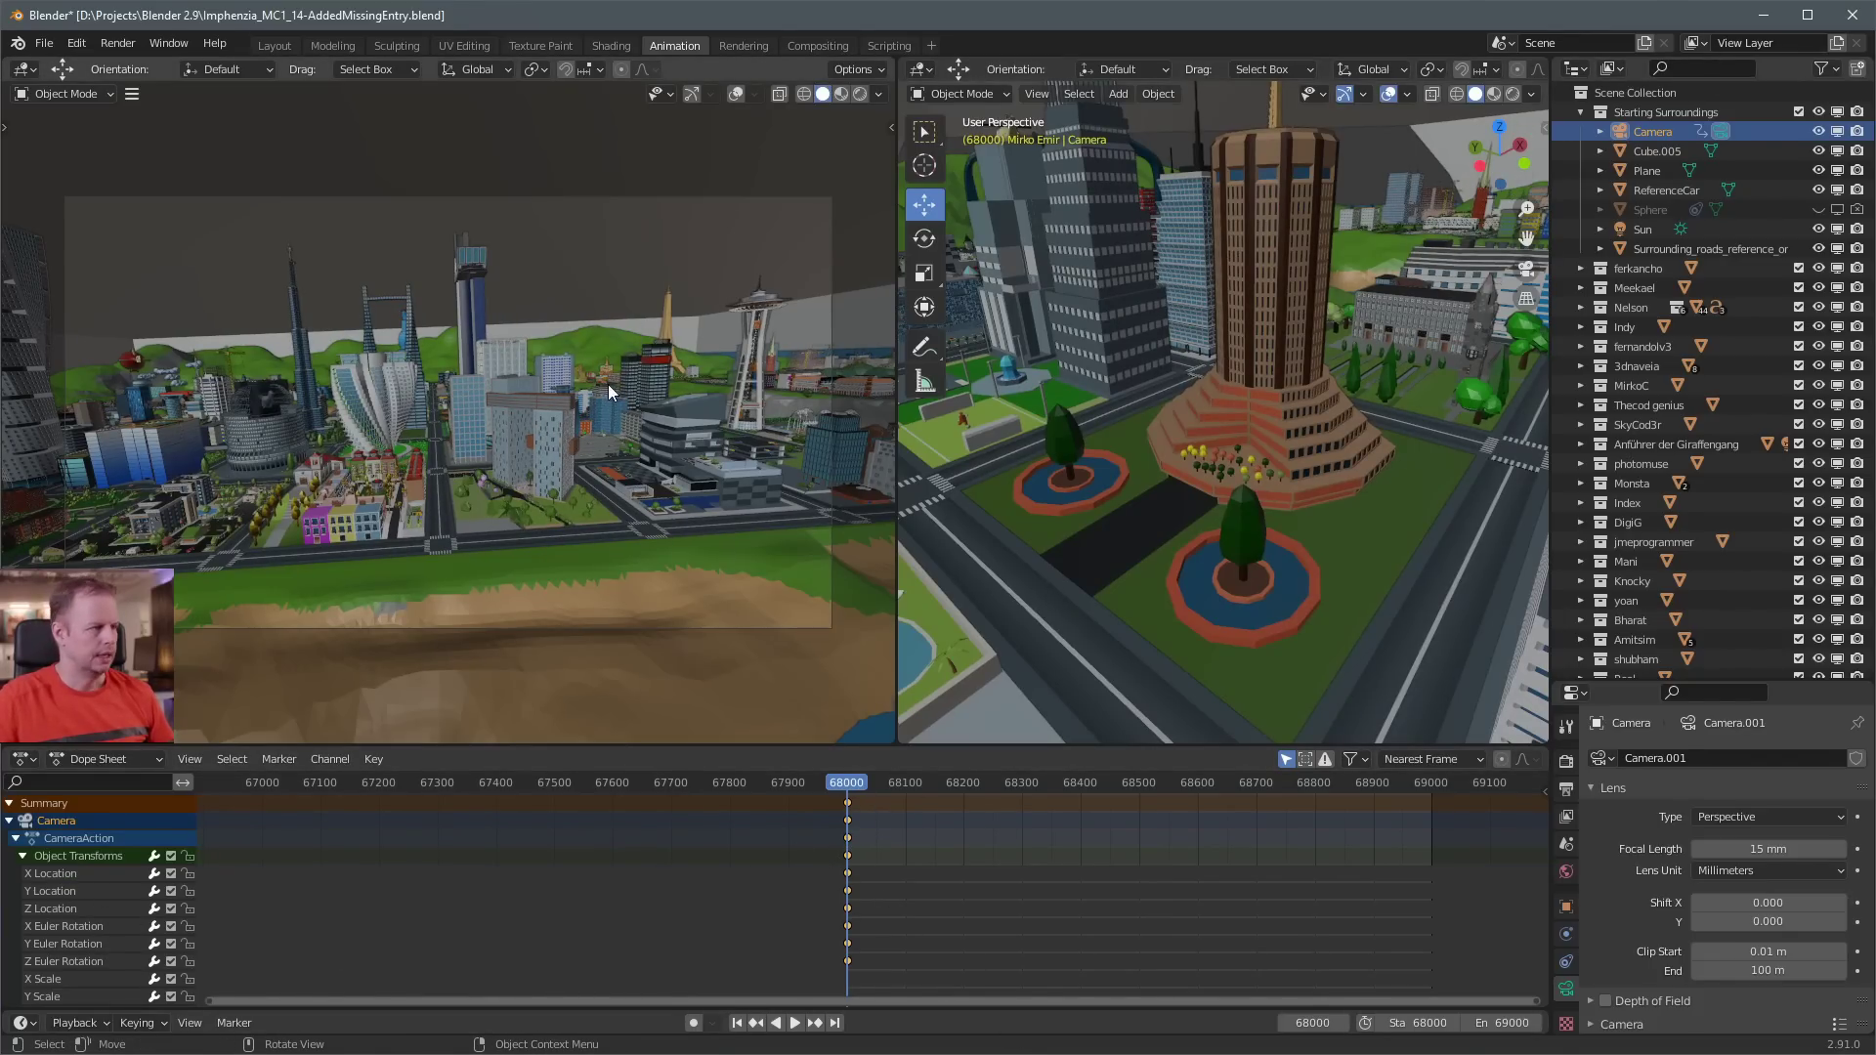
Rotate the camera slightly to level the horizon and insert the Location & Rotation keyframe at frame 68000 again
{"action": "key", "text": "r"}
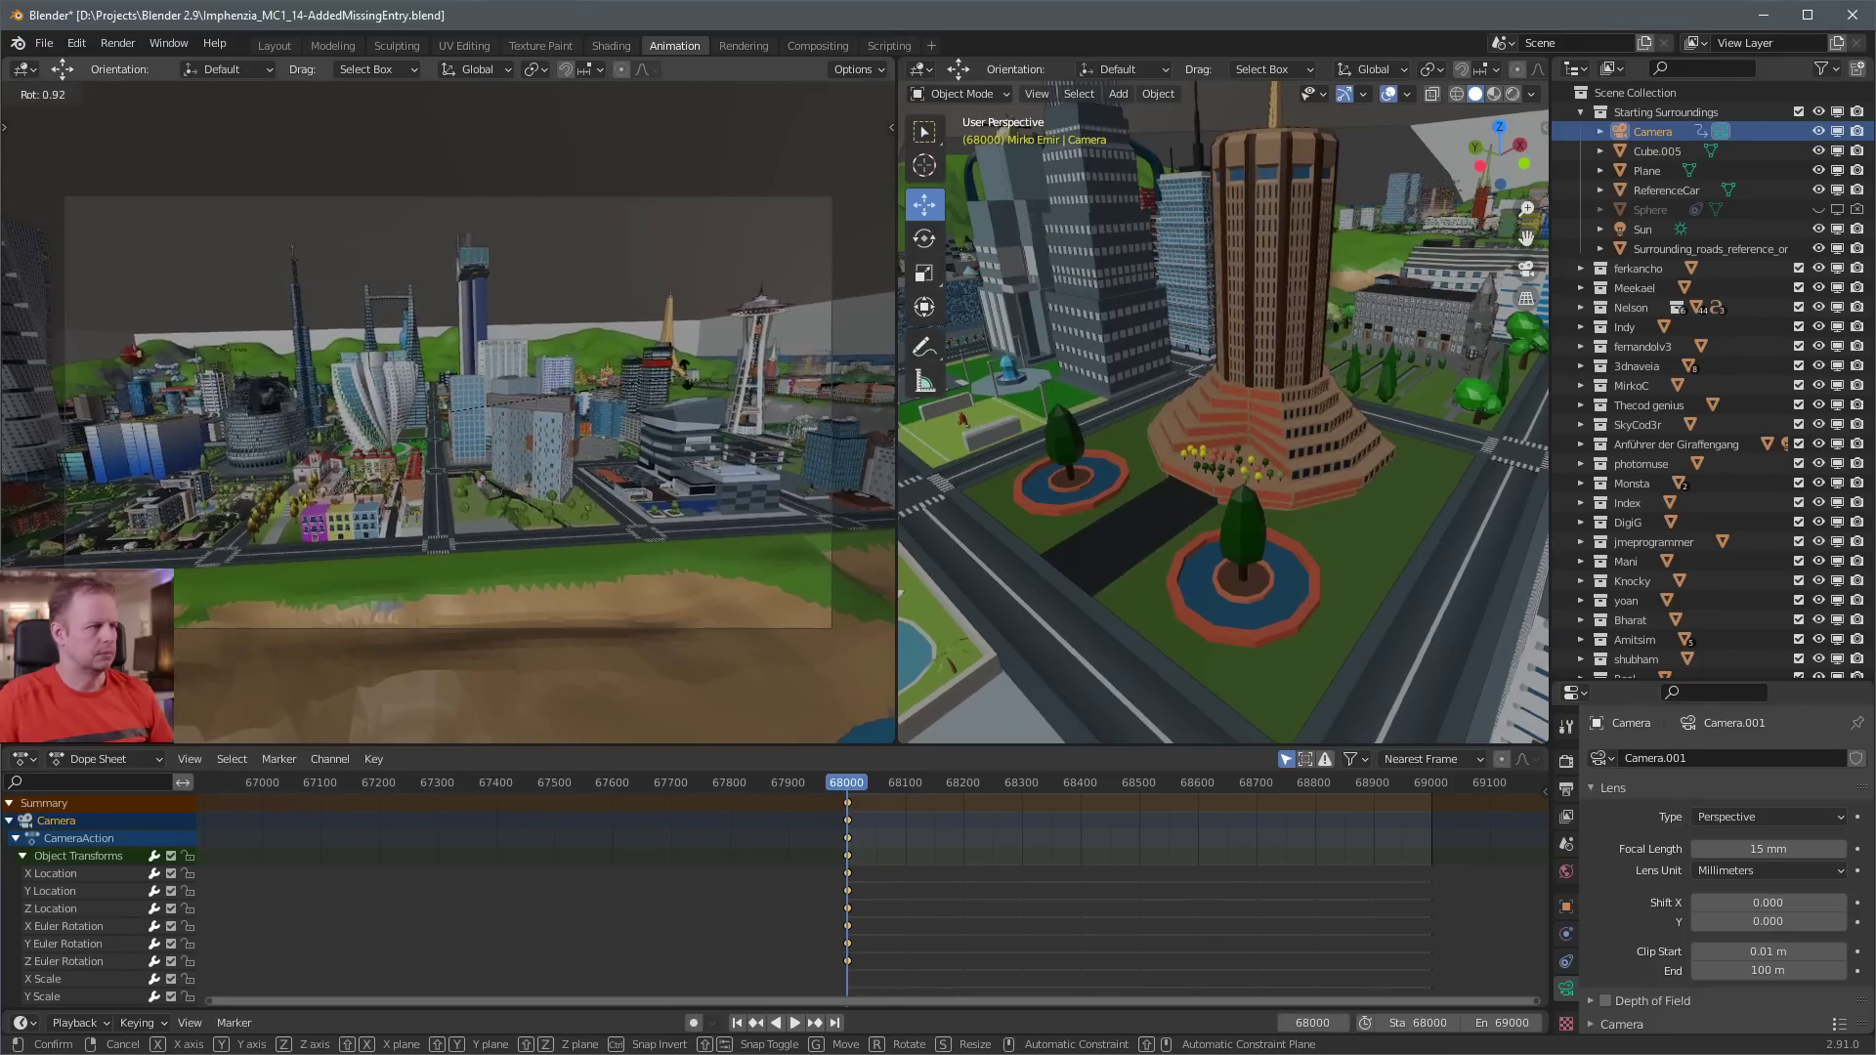
{"action": "left_click", "coordinate": [357, 328]}
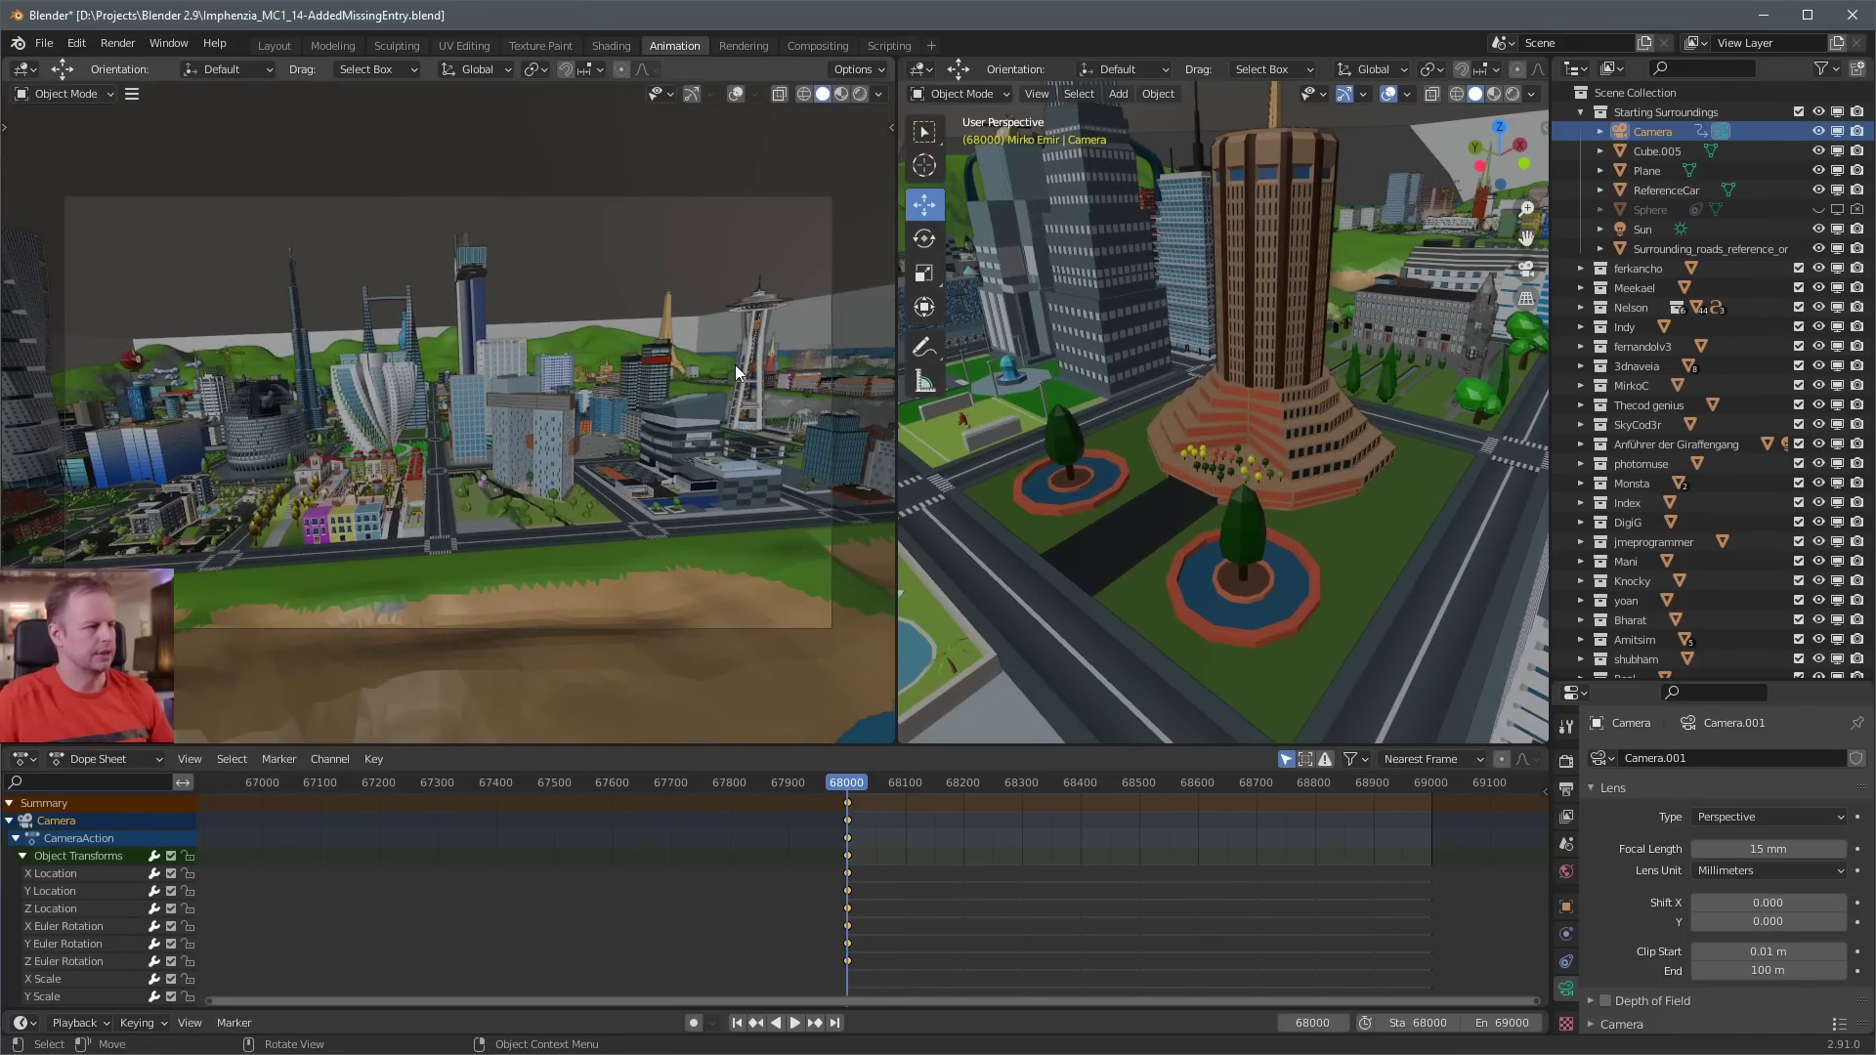
{"action": "key", "text": "r"}
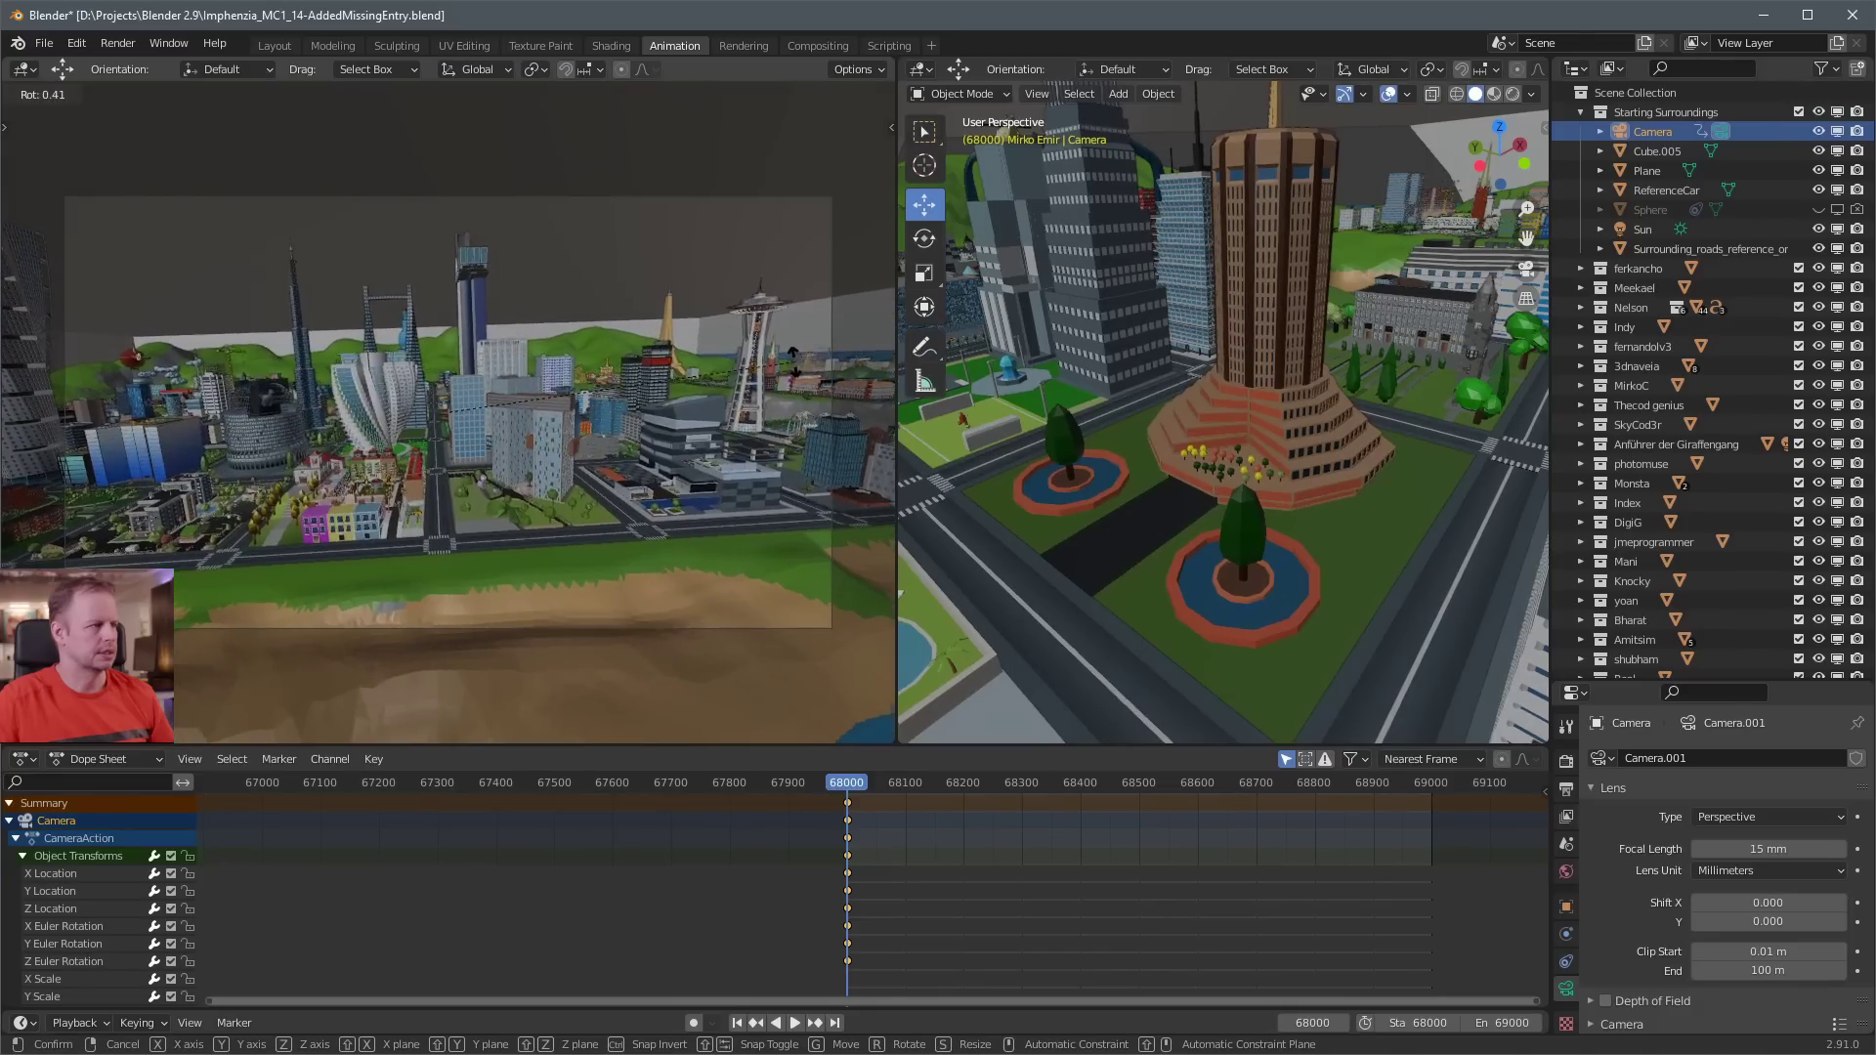
{"action": "left_click", "coordinate": [603, 401]}
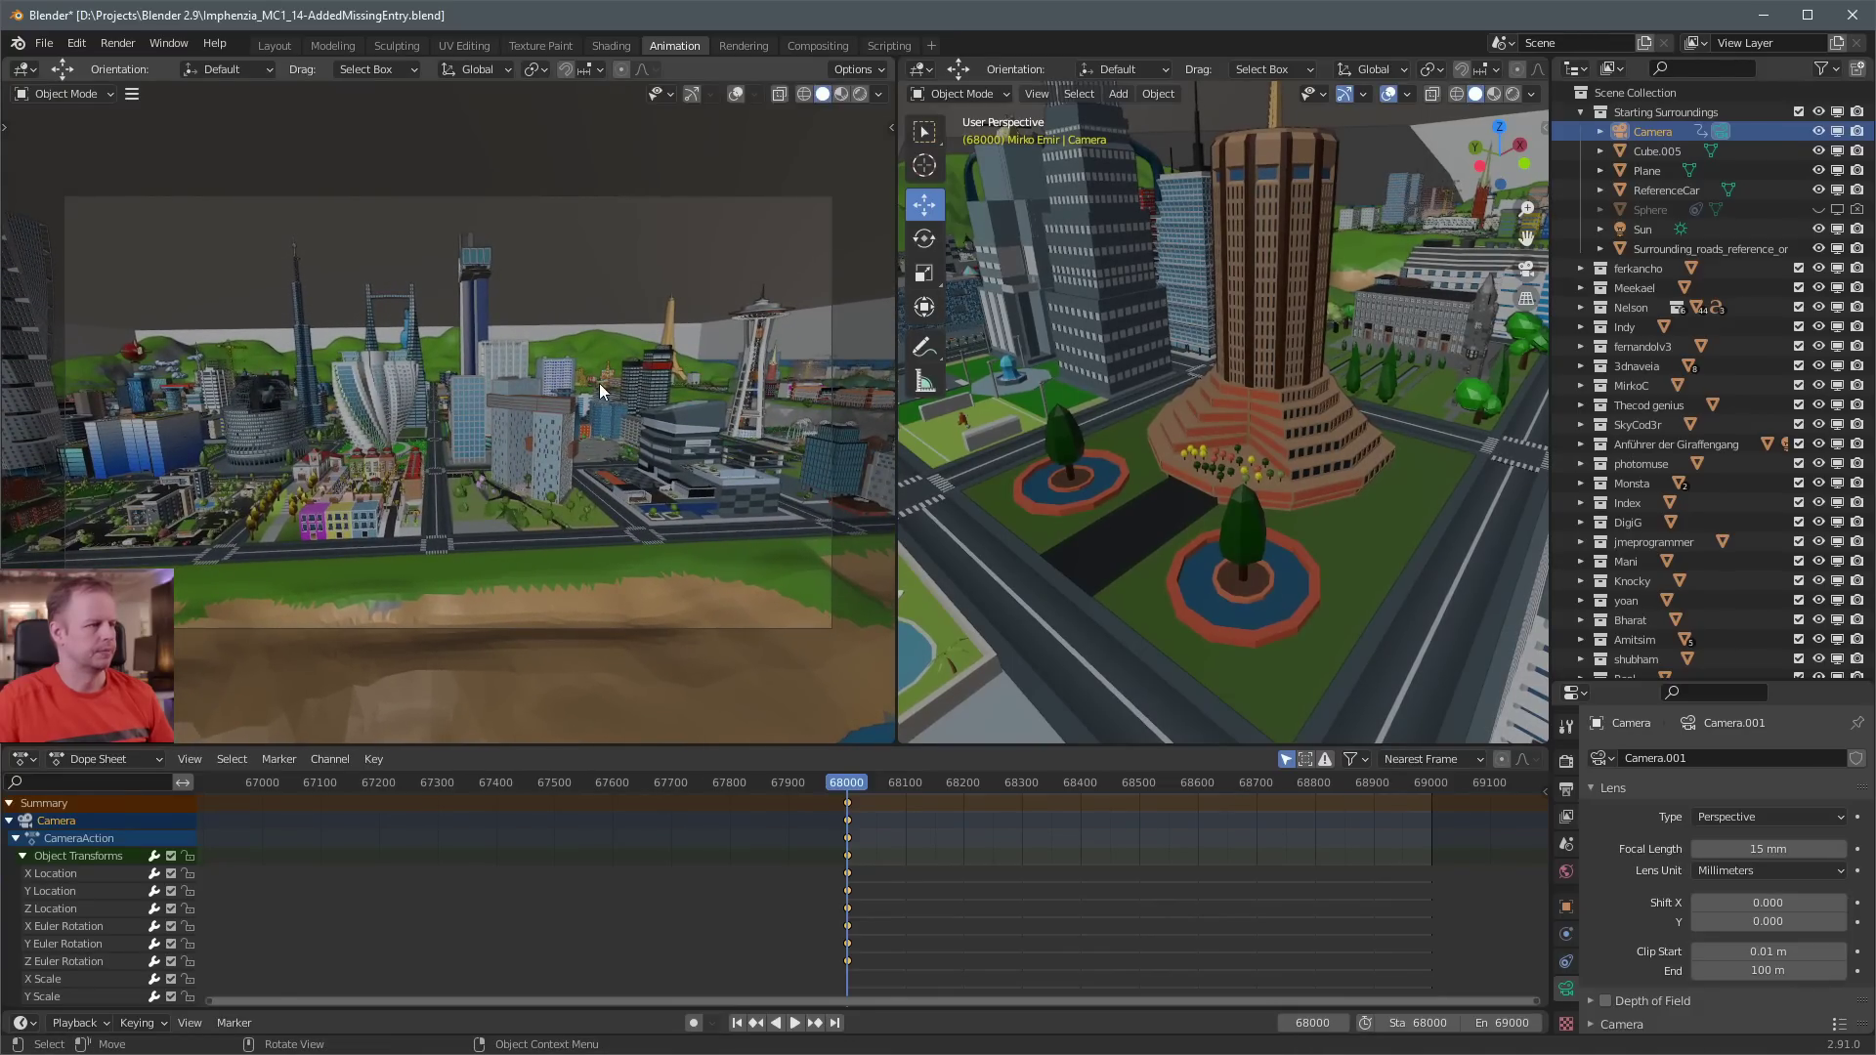
{"action": "key", "text": "i"}
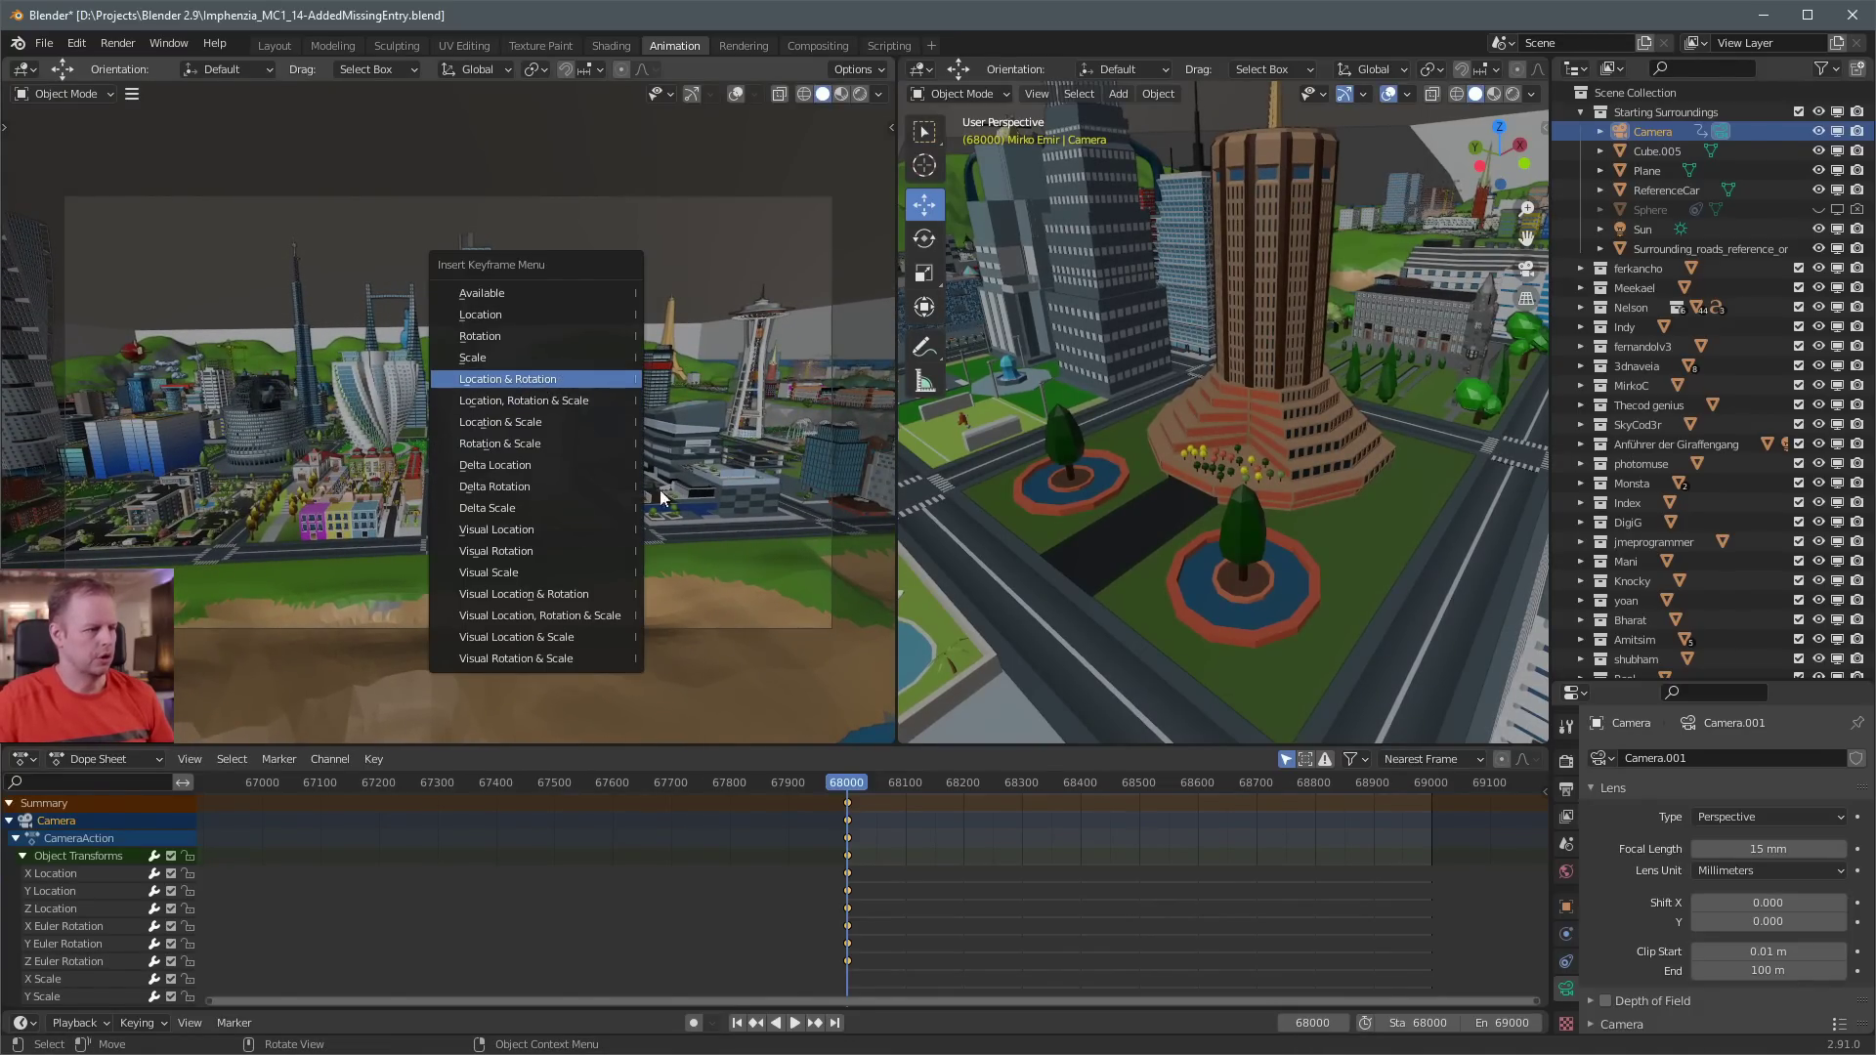
{"action": "left_click", "coordinate": [545, 385]}
Find the expanded contributor collection in the Outliner and examine where its YourName_MC1_NameOfYourBlock plane sits in the city
{"action": "scroll", "coordinate": [1399, 312], "scroll_direction": "down", "scroll_amount": 2}
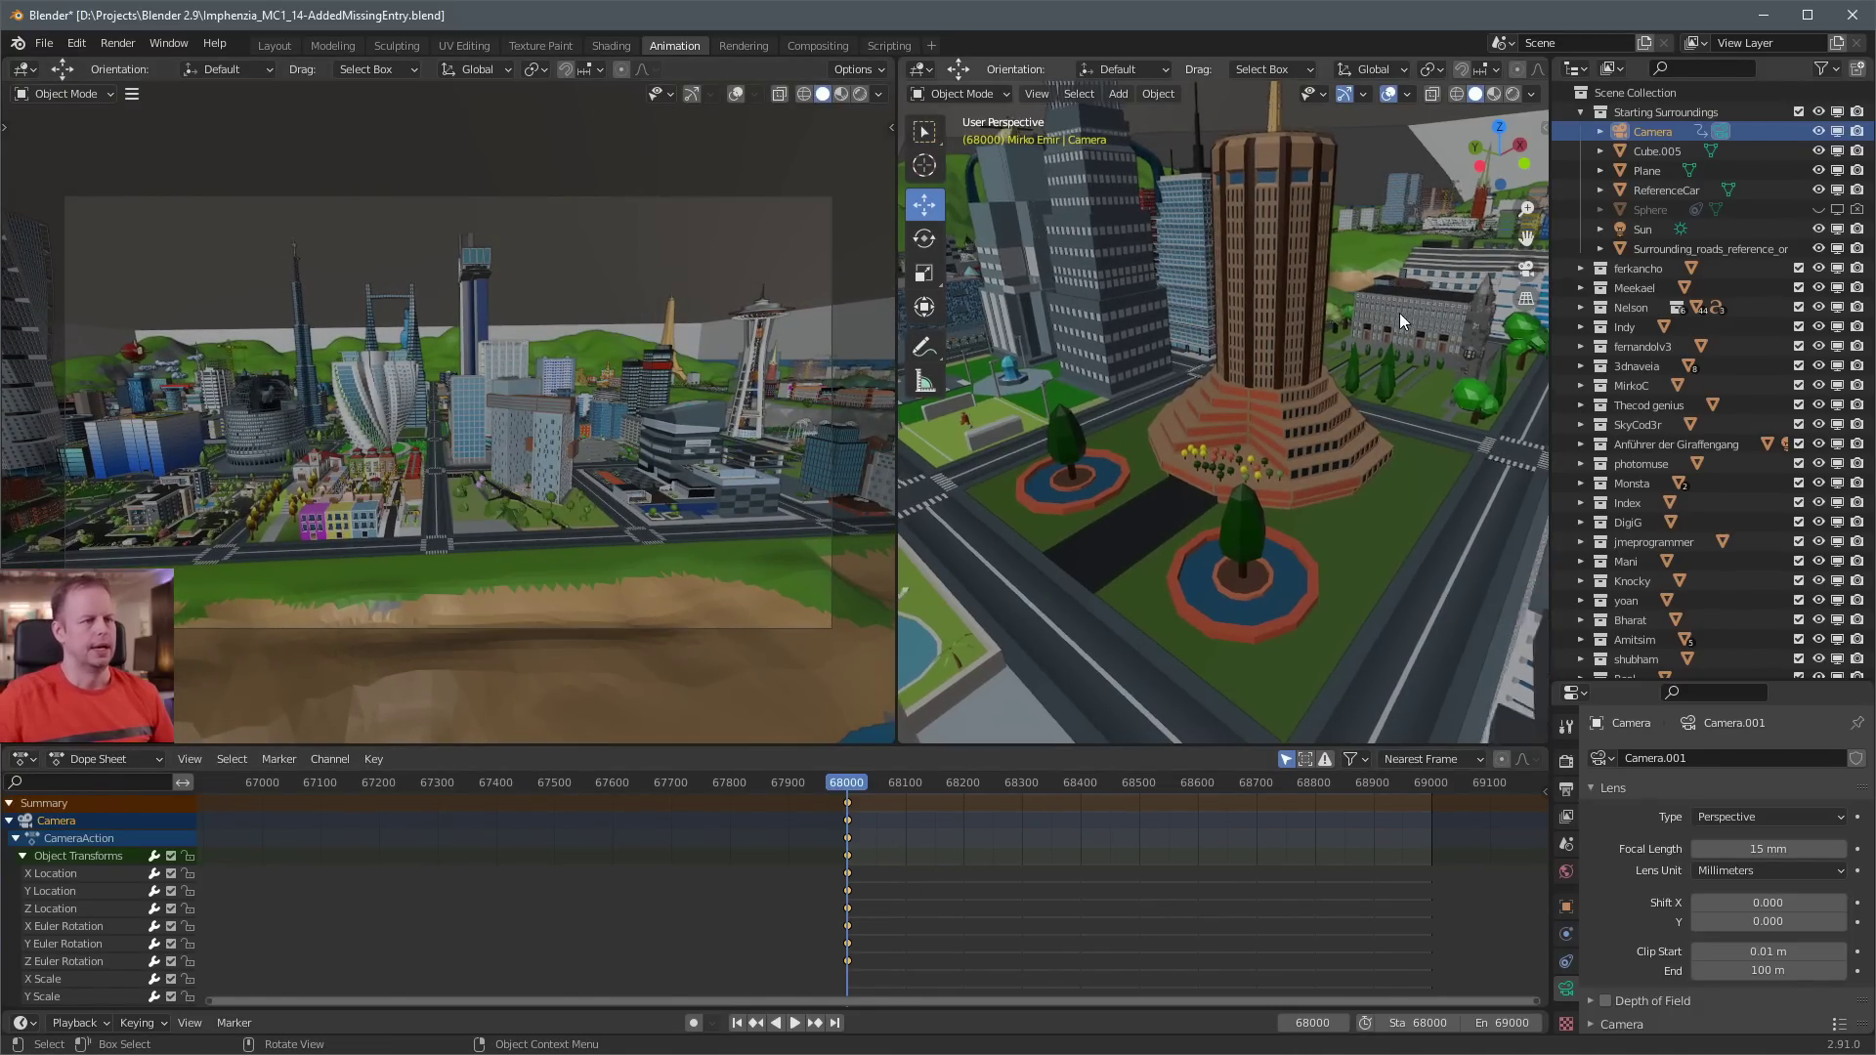
{"action": "scroll", "coordinate": [1701, 283], "scroll_direction": "down", "scroll_amount": 15}
{"action": "scroll", "coordinate": [1656, 146], "scroll_direction": "down", "scroll_amount": 12}
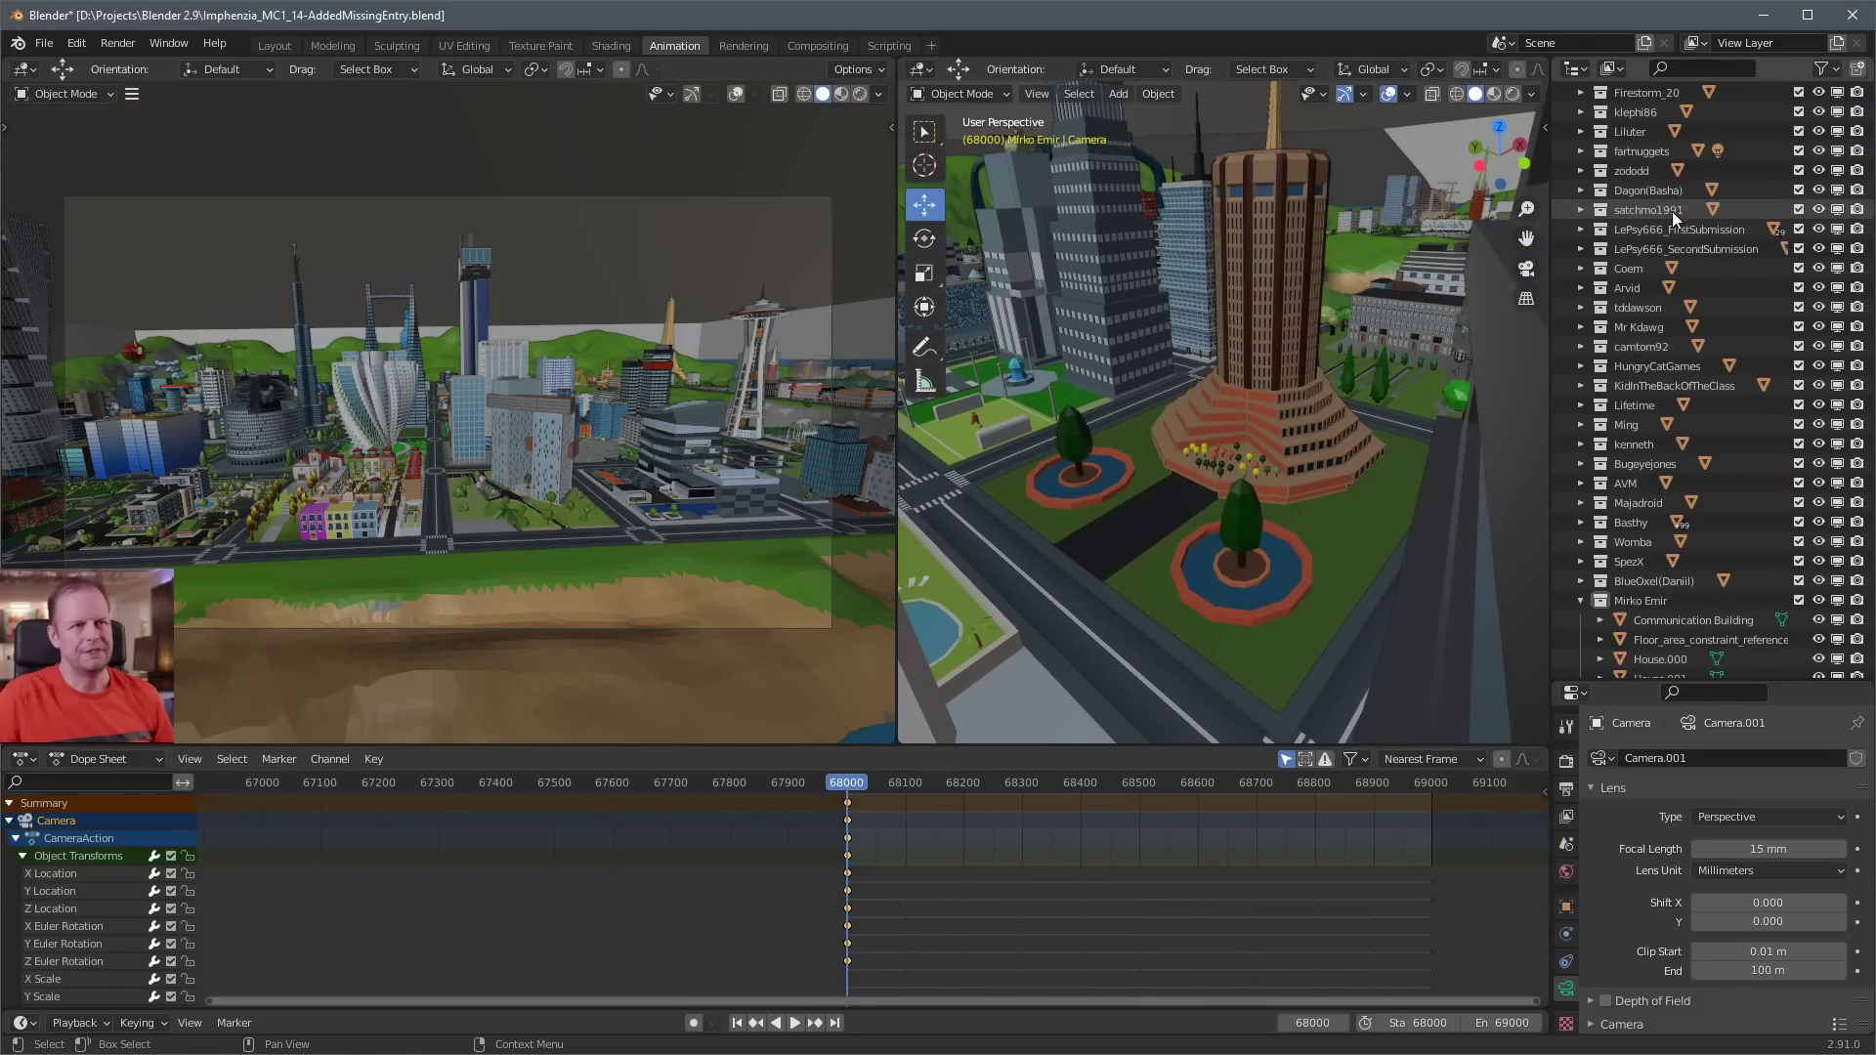
{"action": "scroll", "coordinate": [1667, 256], "scroll_direction": "down", "scroll_amount": 3}
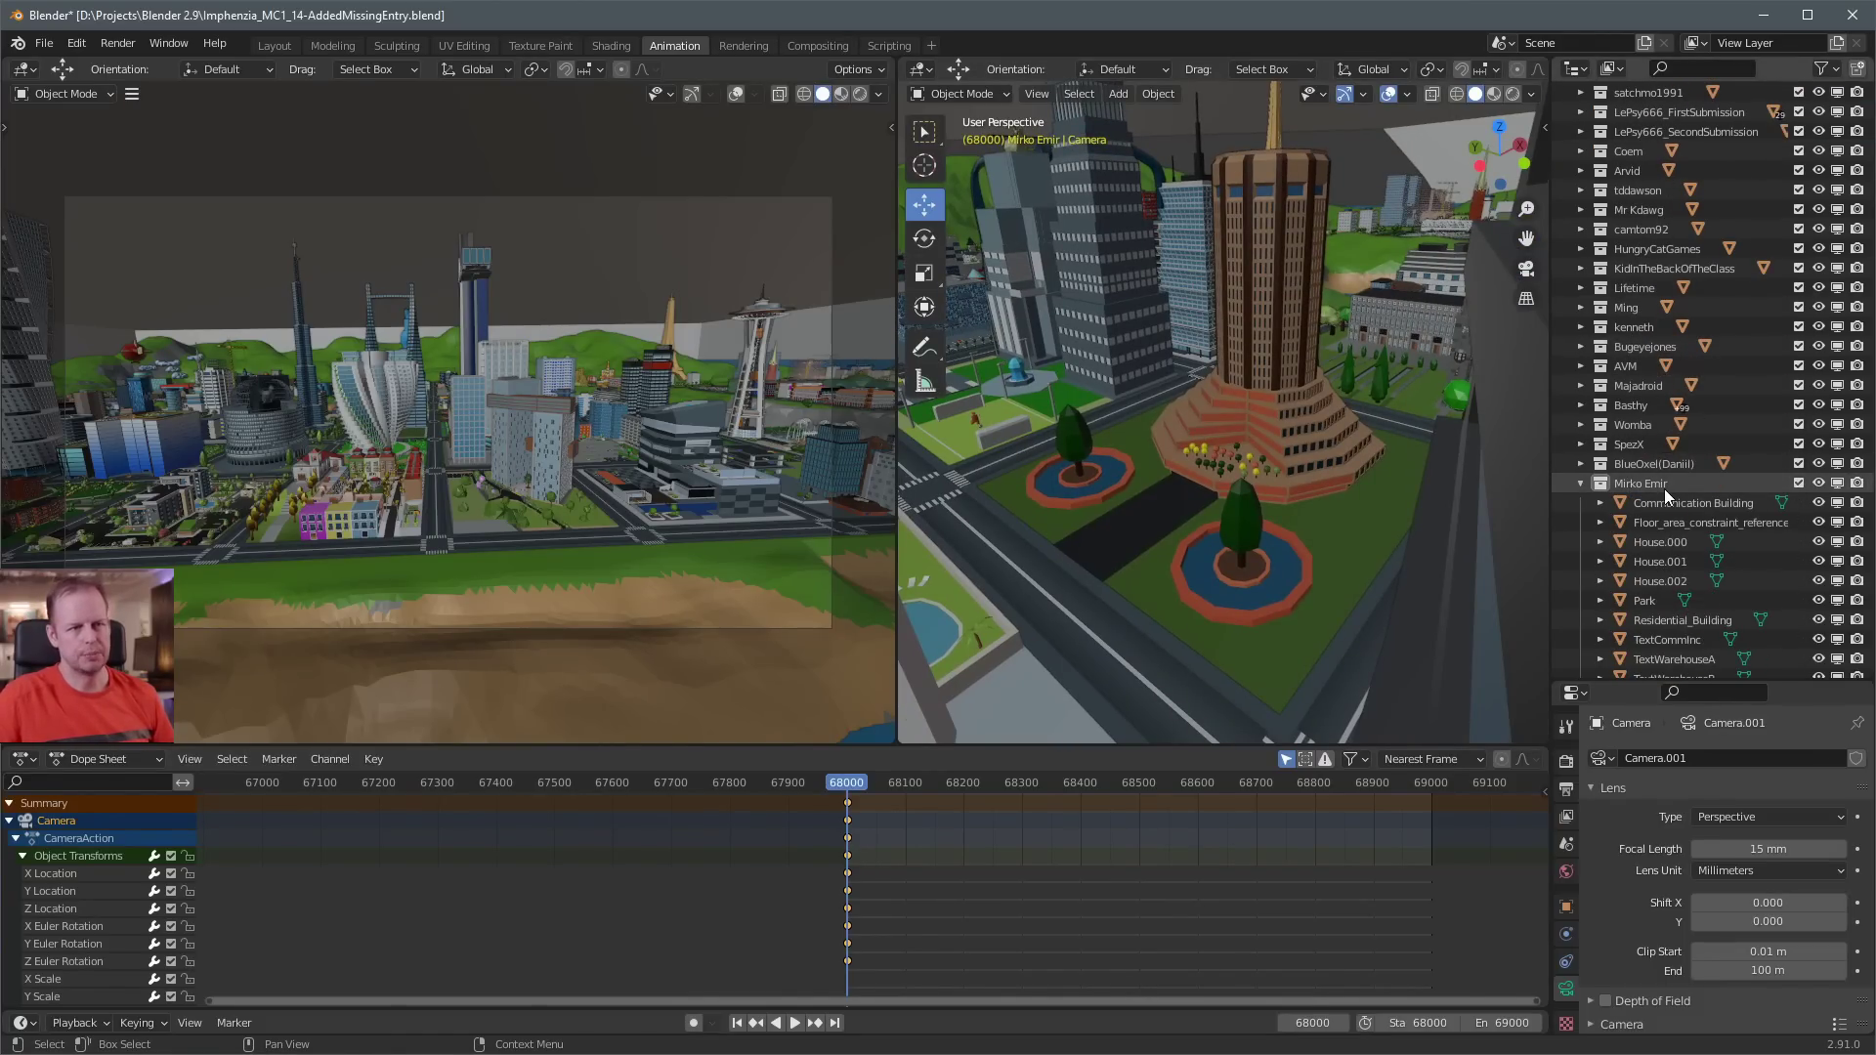
{"action": "scroll", "coordinate": [1667, 501], "scroll_direction": "down", "scroll_amount": 3}
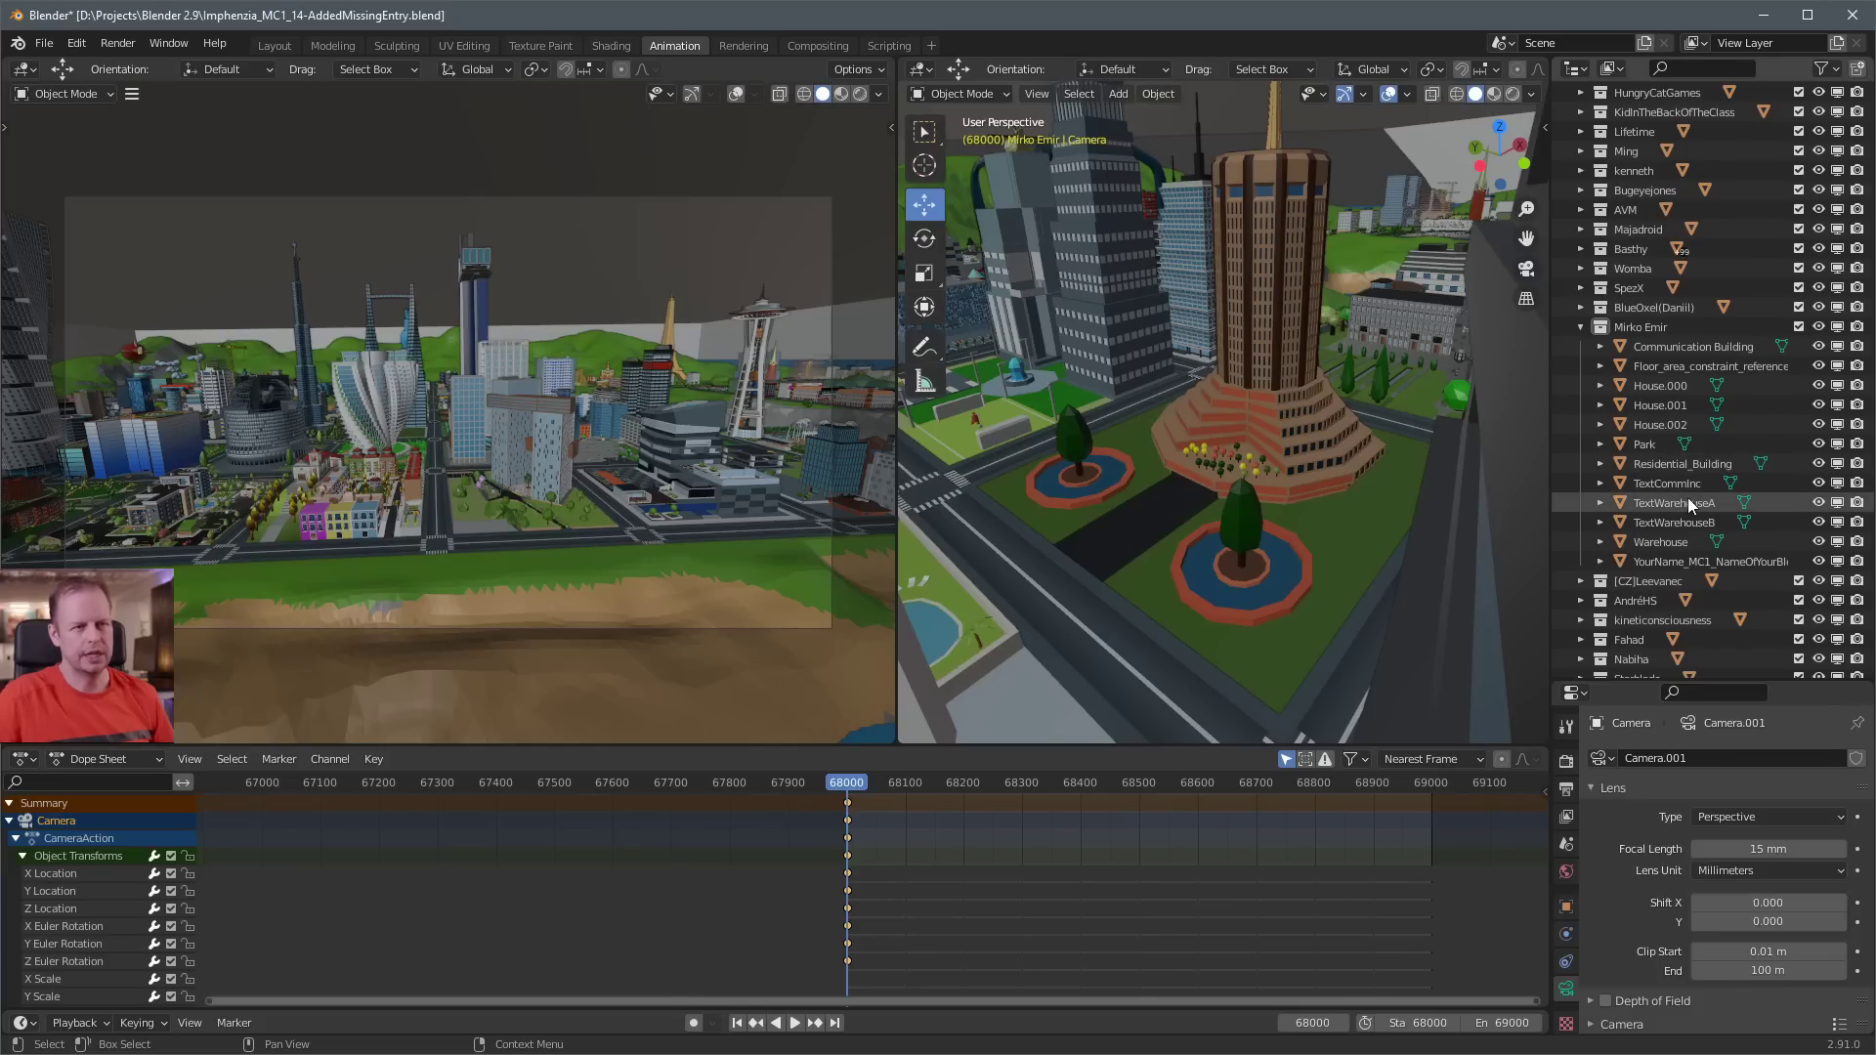
{"action": "left_click", "coordinate": [1687, 498]}
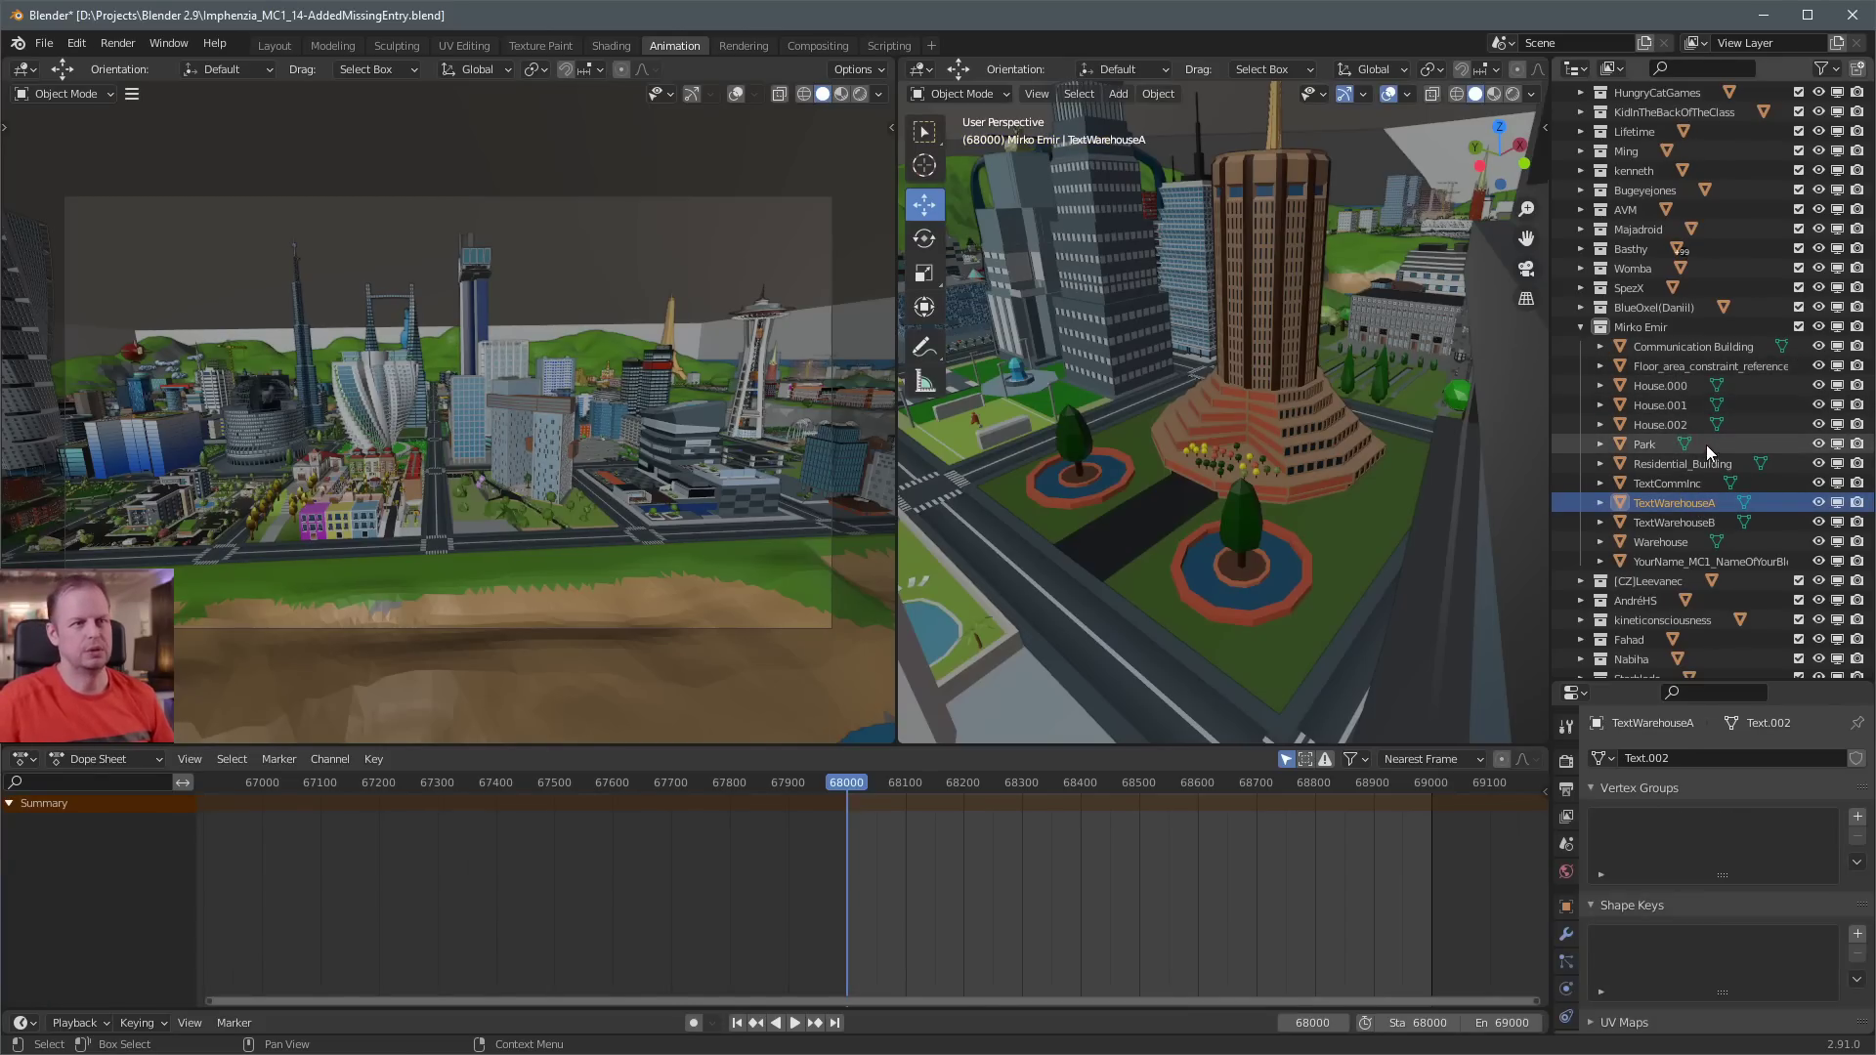
{"action": "scroll", "coordinate": [1706, 423], "scroll_direction": "up", "scroll_amount": 1}
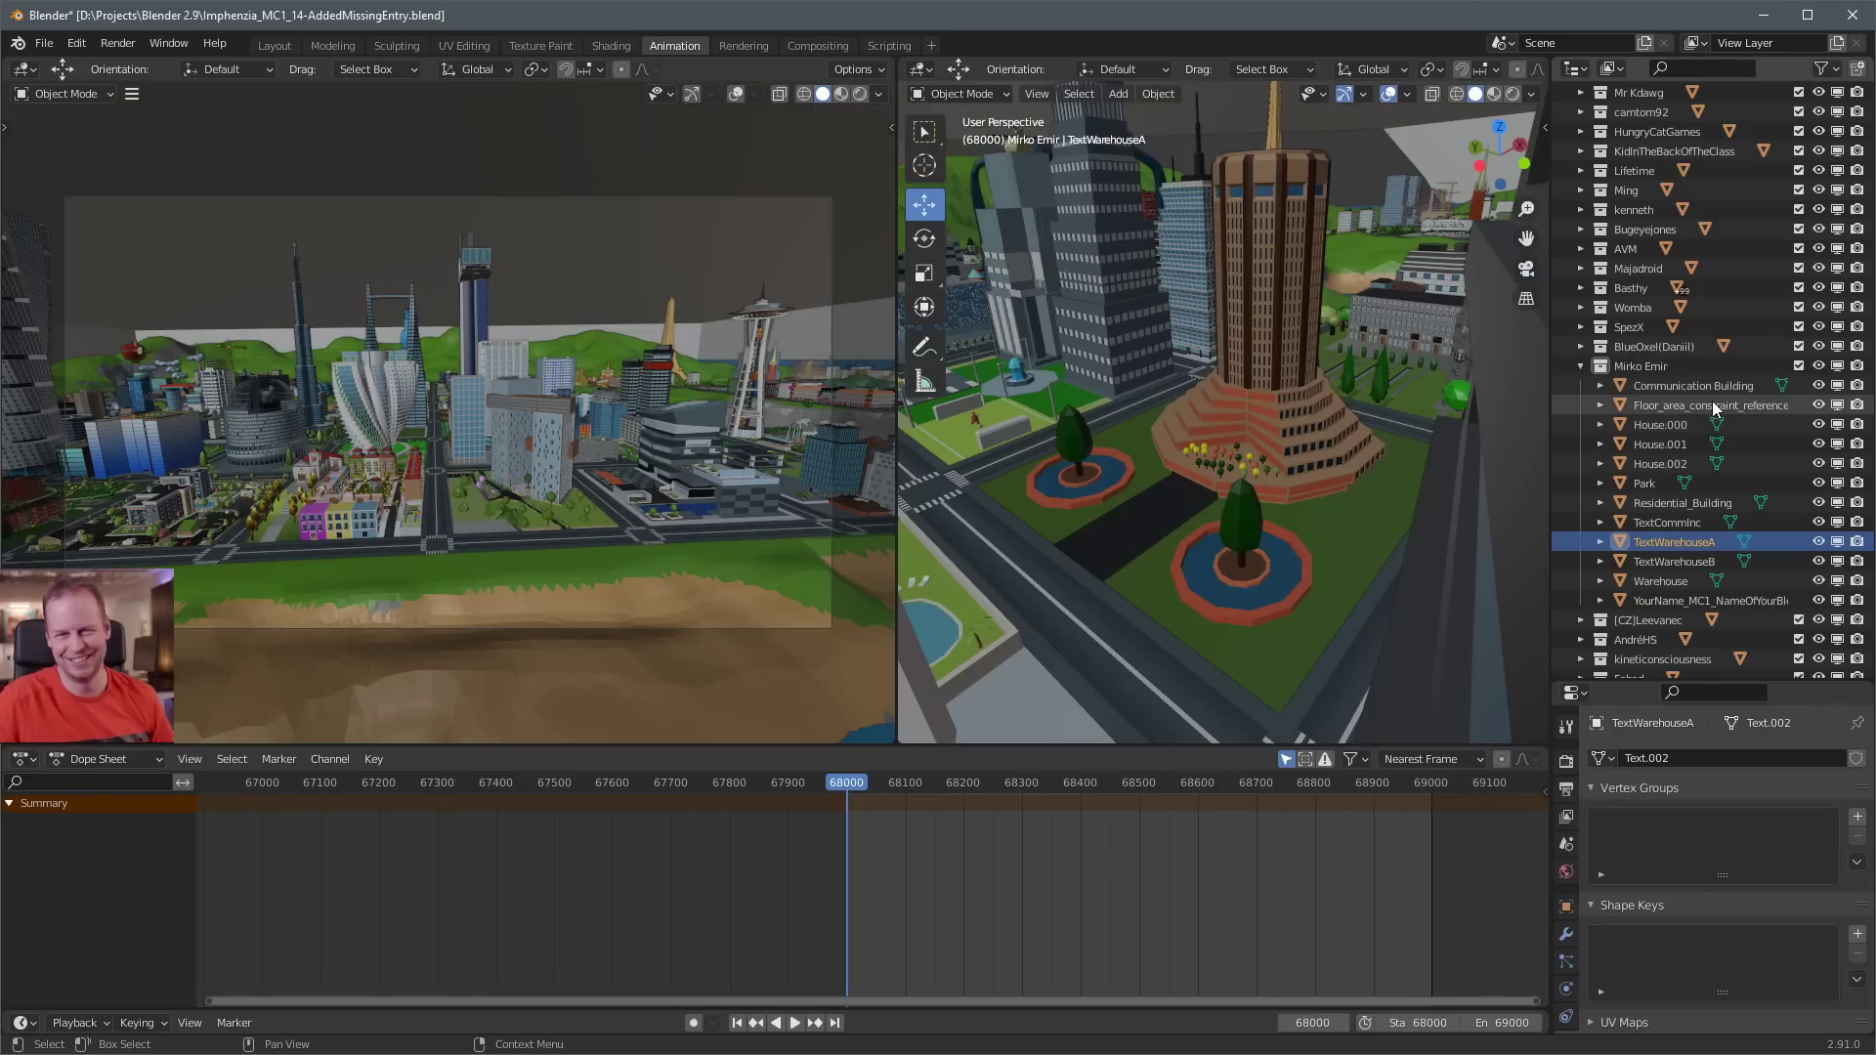
{"action": "left_click", "coordinate": [1669, 599]}
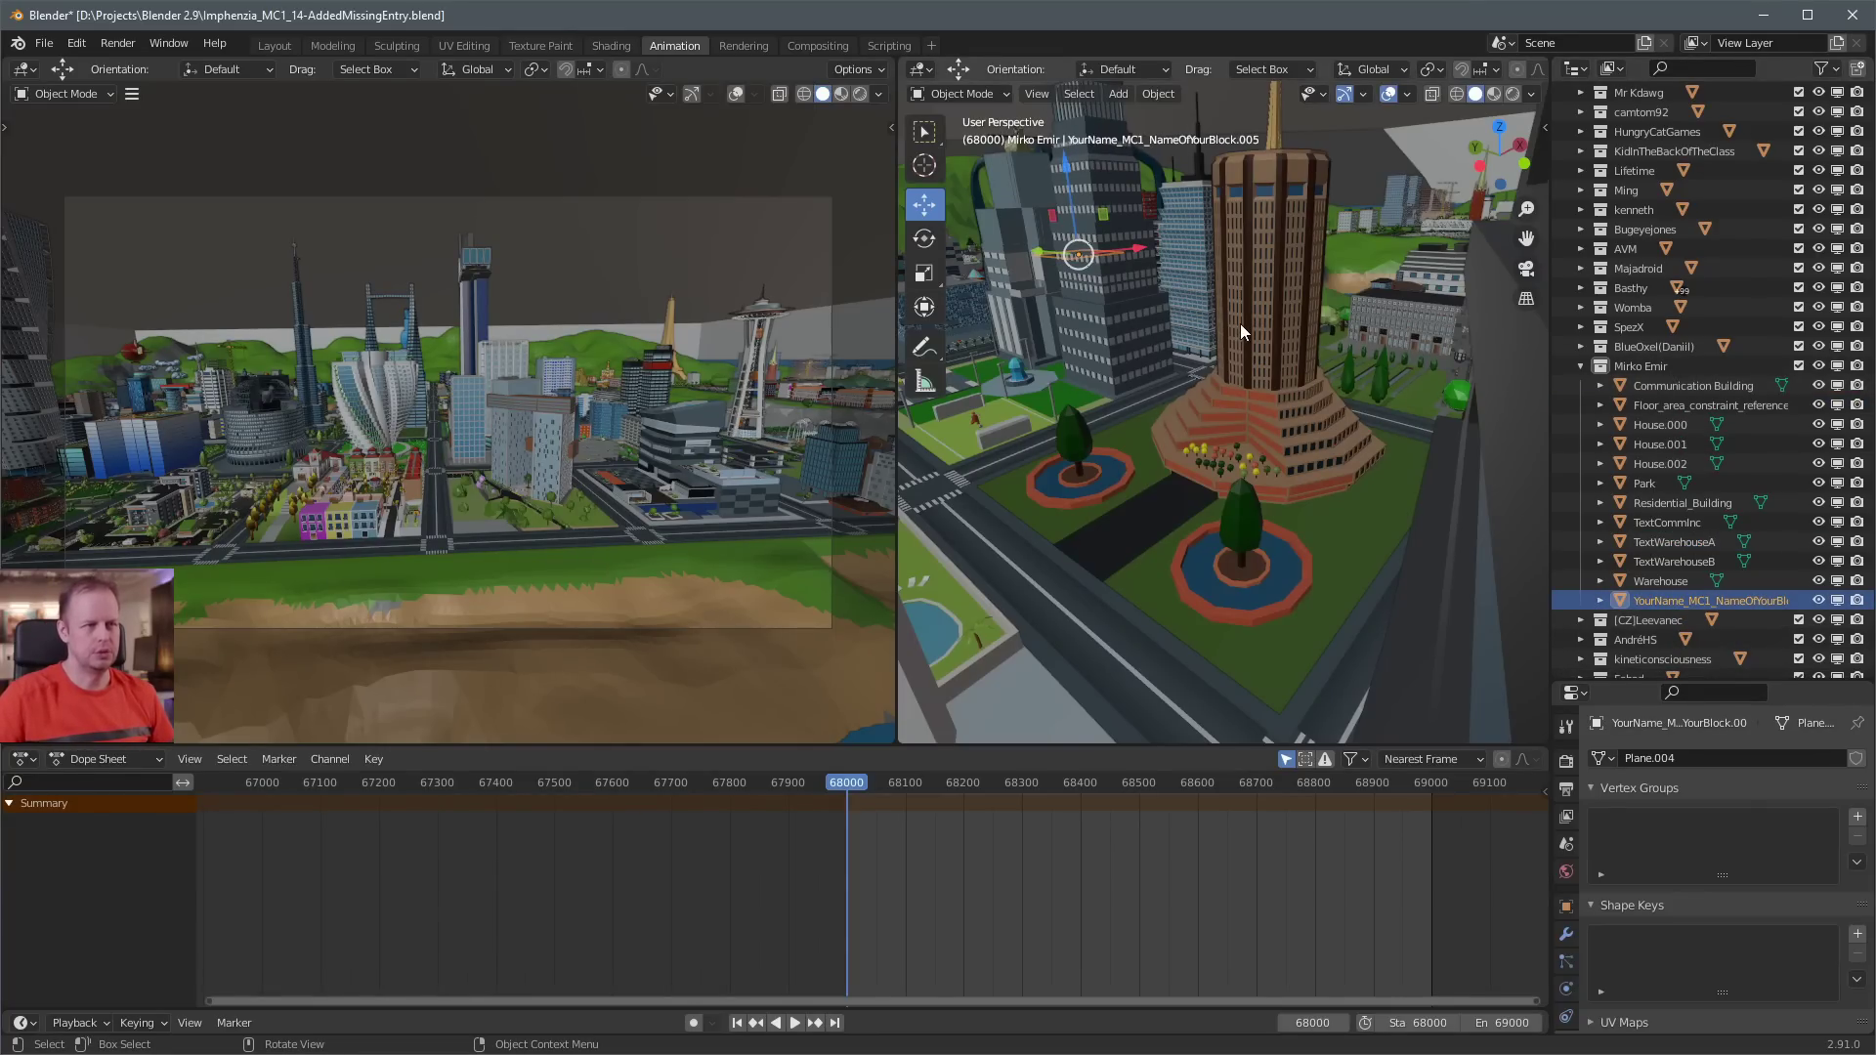
{"action": "key", "text": "KP_Decimal"}
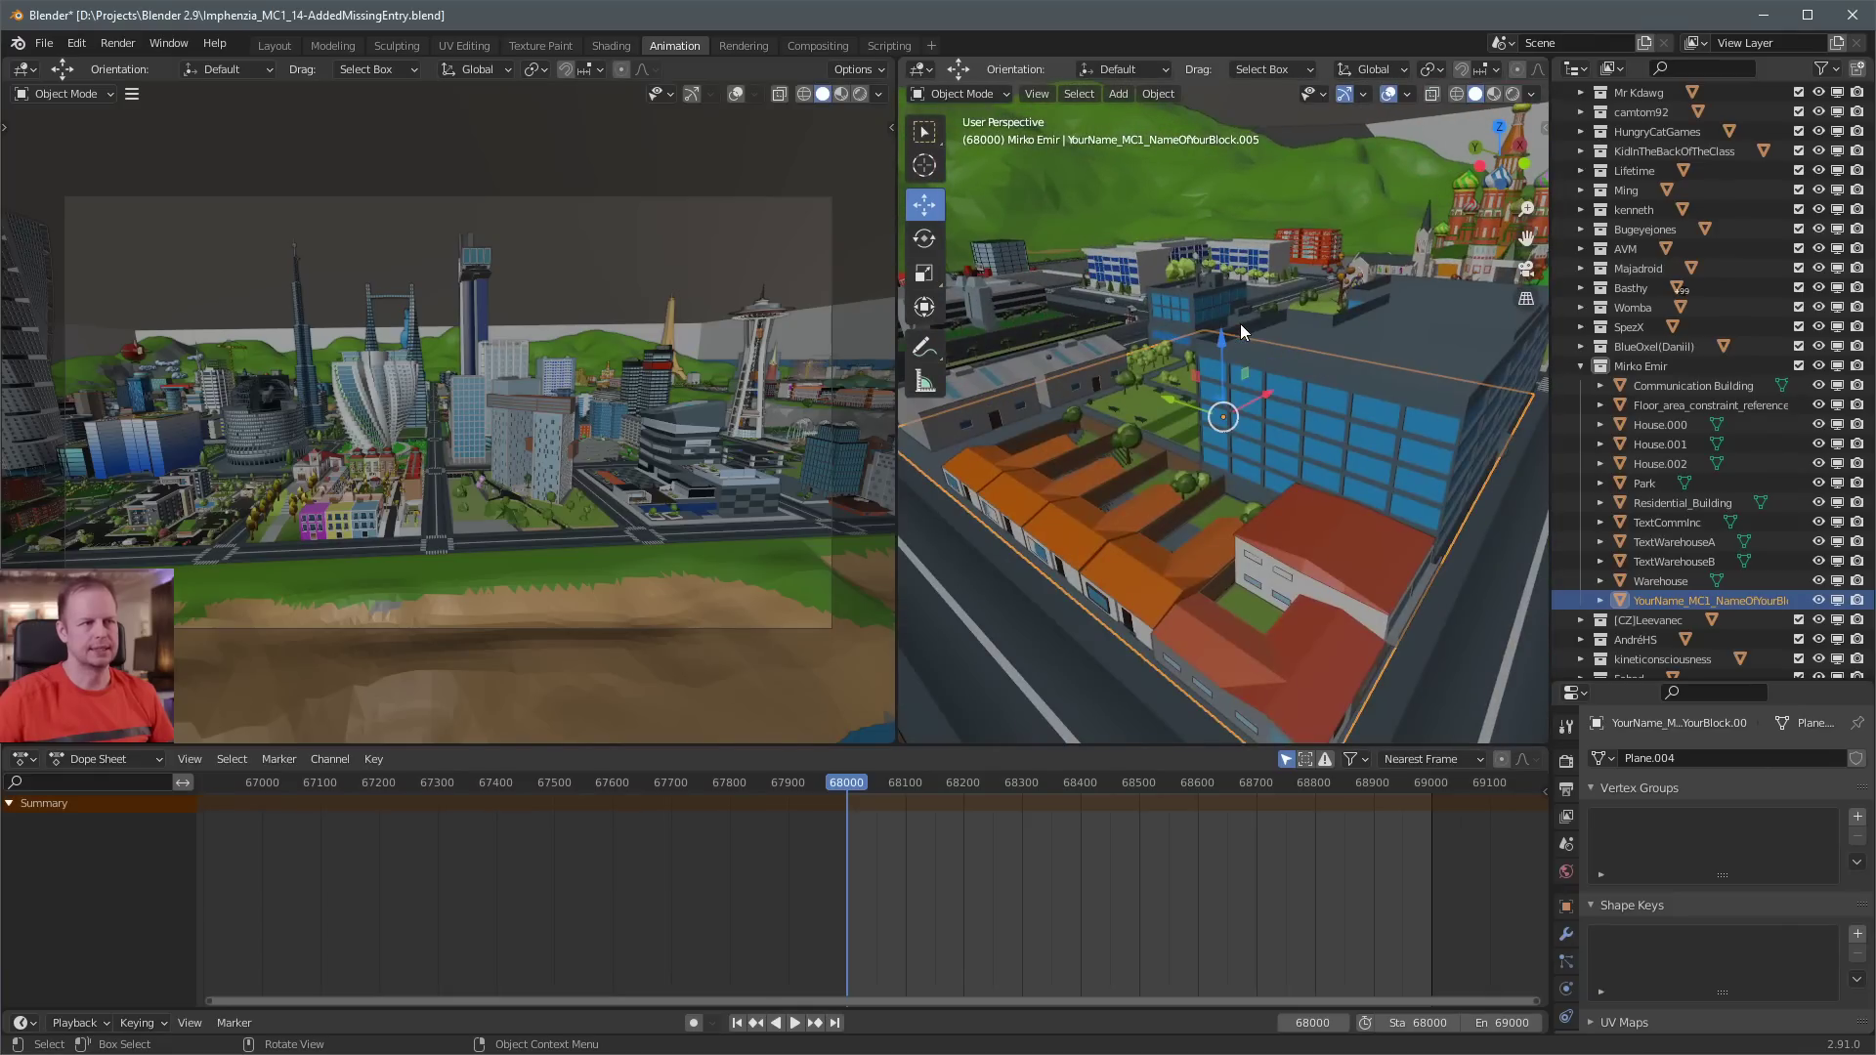
{"action": "middle_click_drag", "start_coordinate": [1386, 237], "coordinate": [1021, 237]}
{"action": "scroll", "coordinate": [1240, 331], "scroll_direction": "down", "scroll_amount": 2}
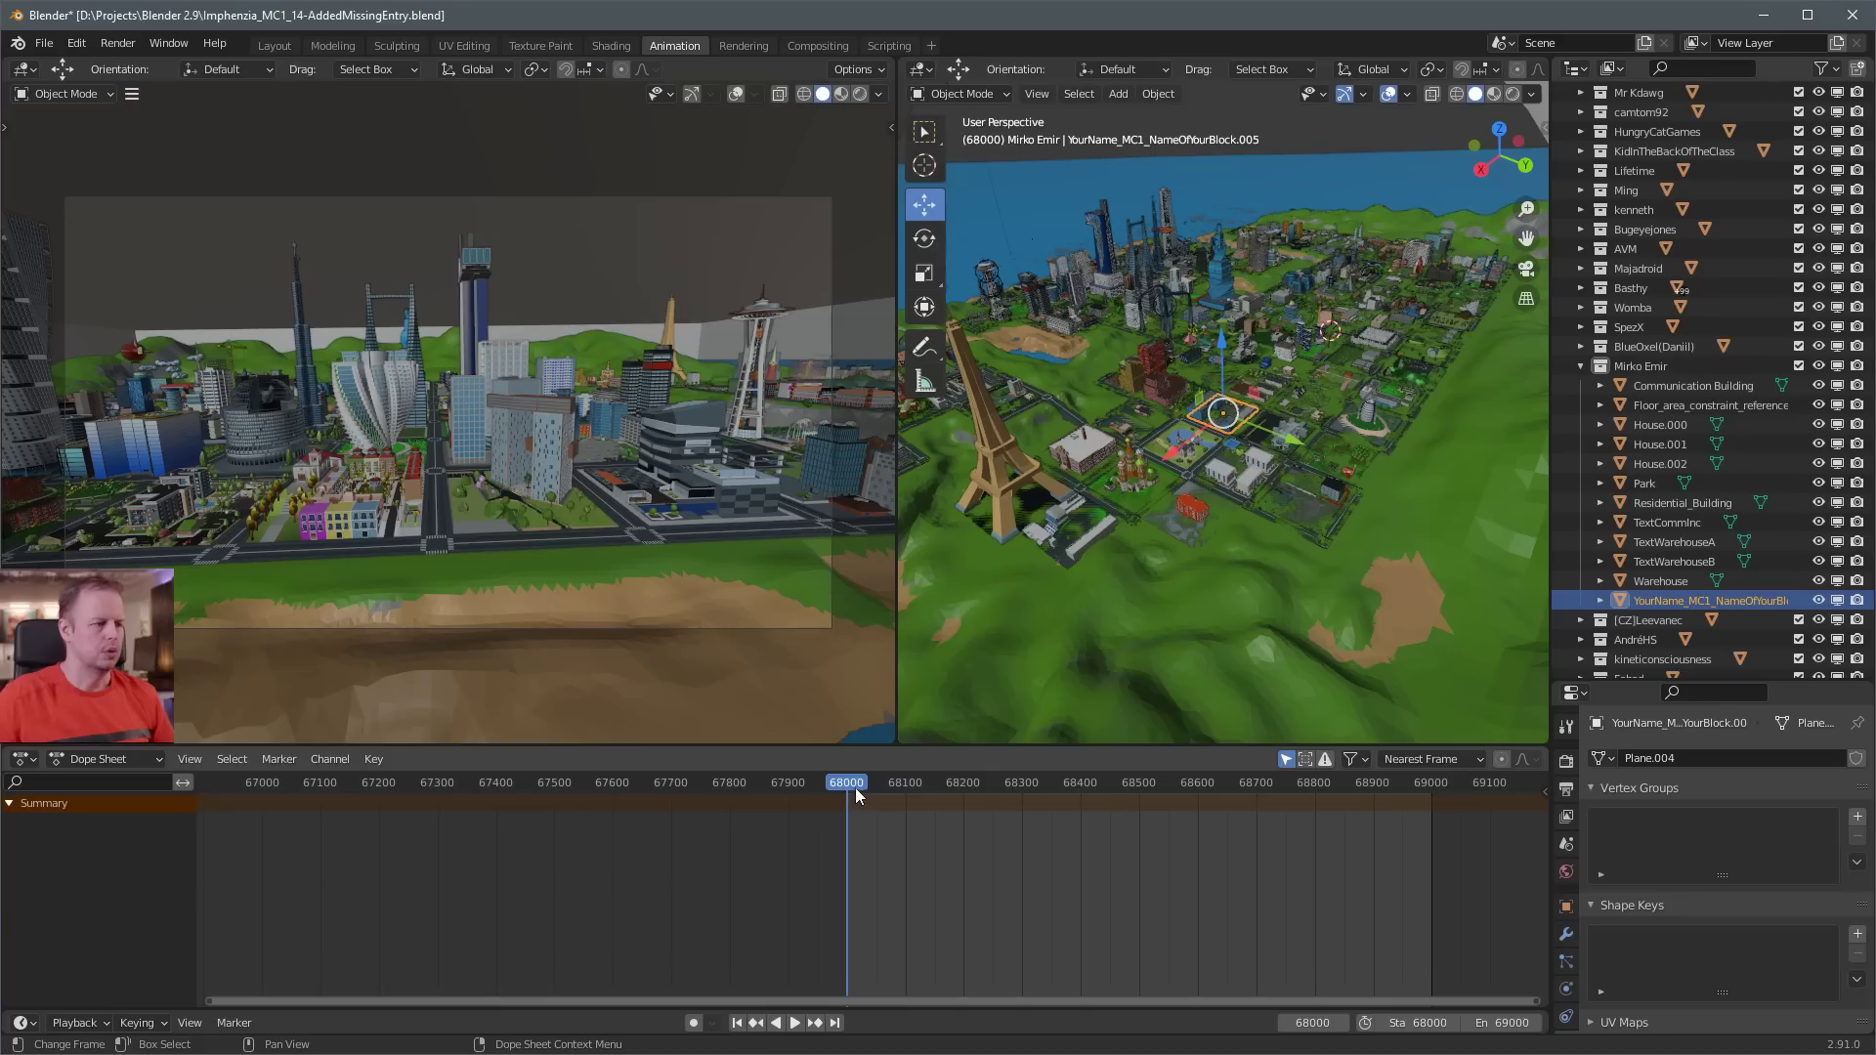
Select the Camera object and set the current frame to 68100
{"action": "scroll", "coordinate": [1701, 254], "scroll_direction": "down", "scroll_amount": 10}
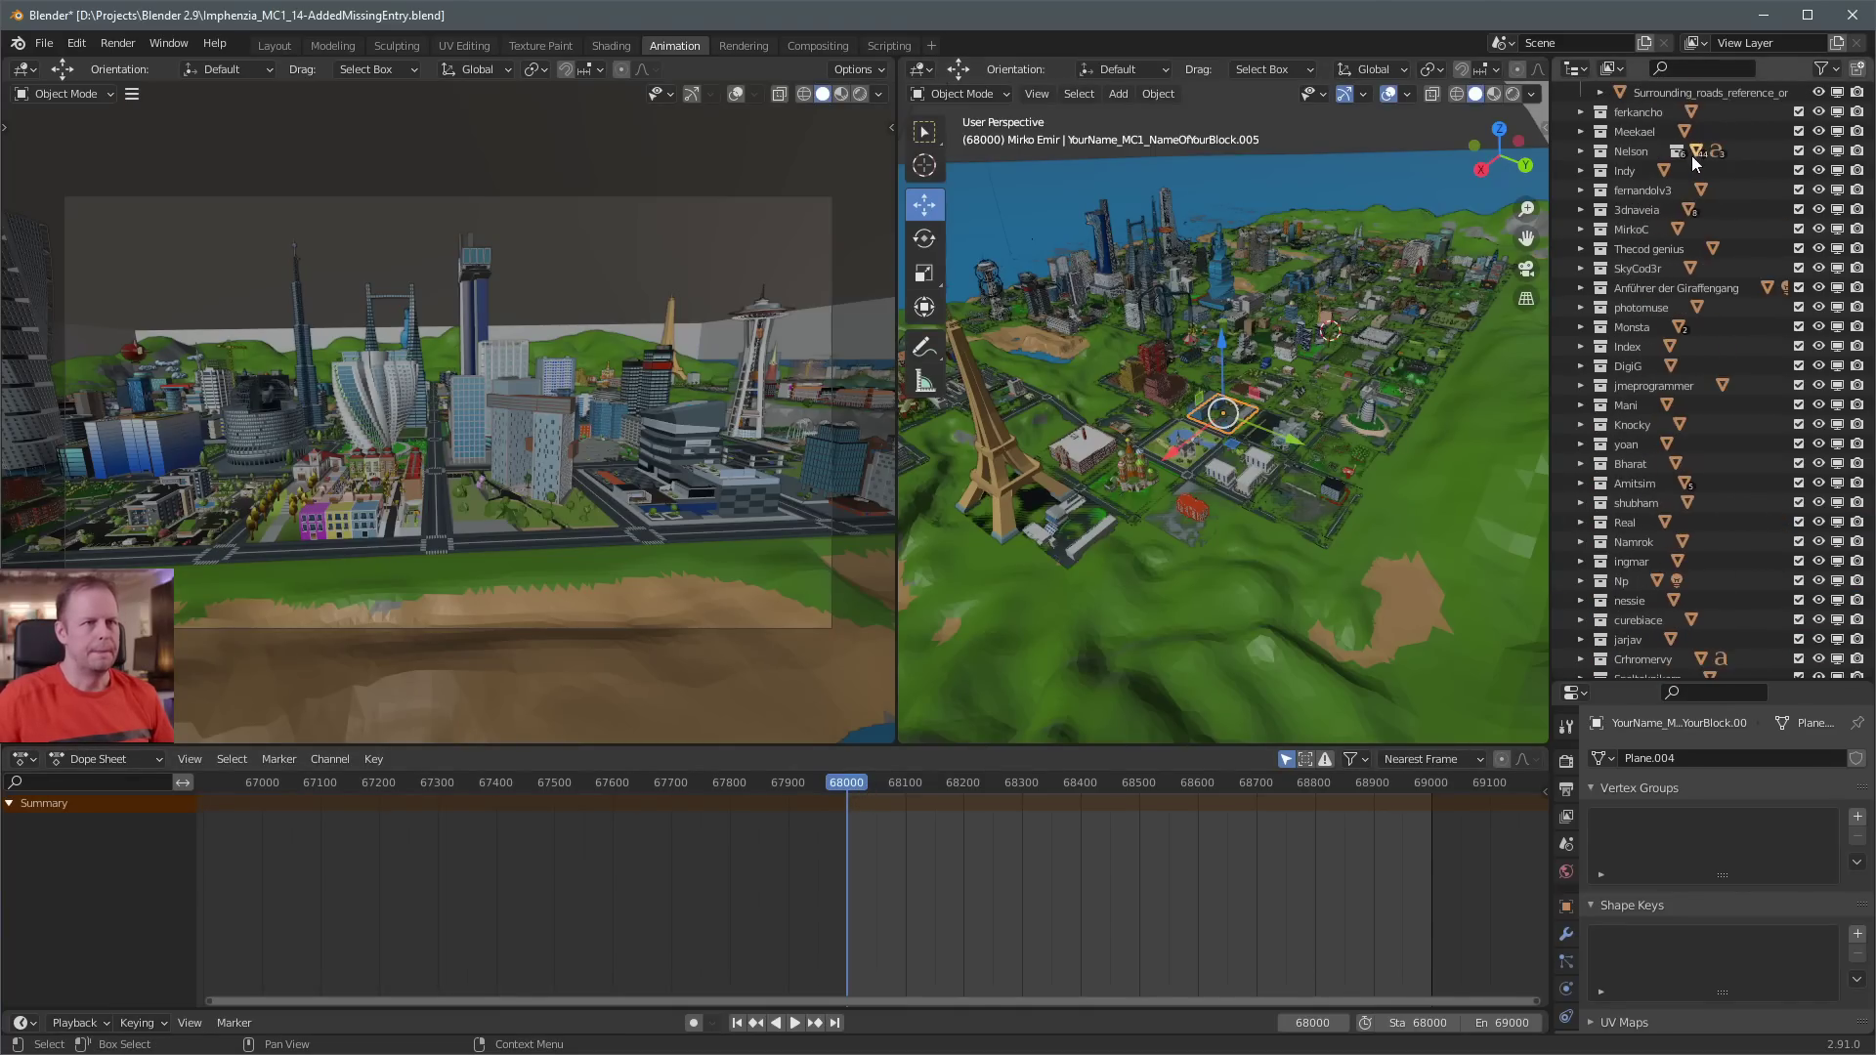
{"action": "scroll", "coordinate": [1692, 154], "scroll_direction": "up", "scroll_amount": 4}
{"action": "left_click", "coordinate": [1653, 131]}
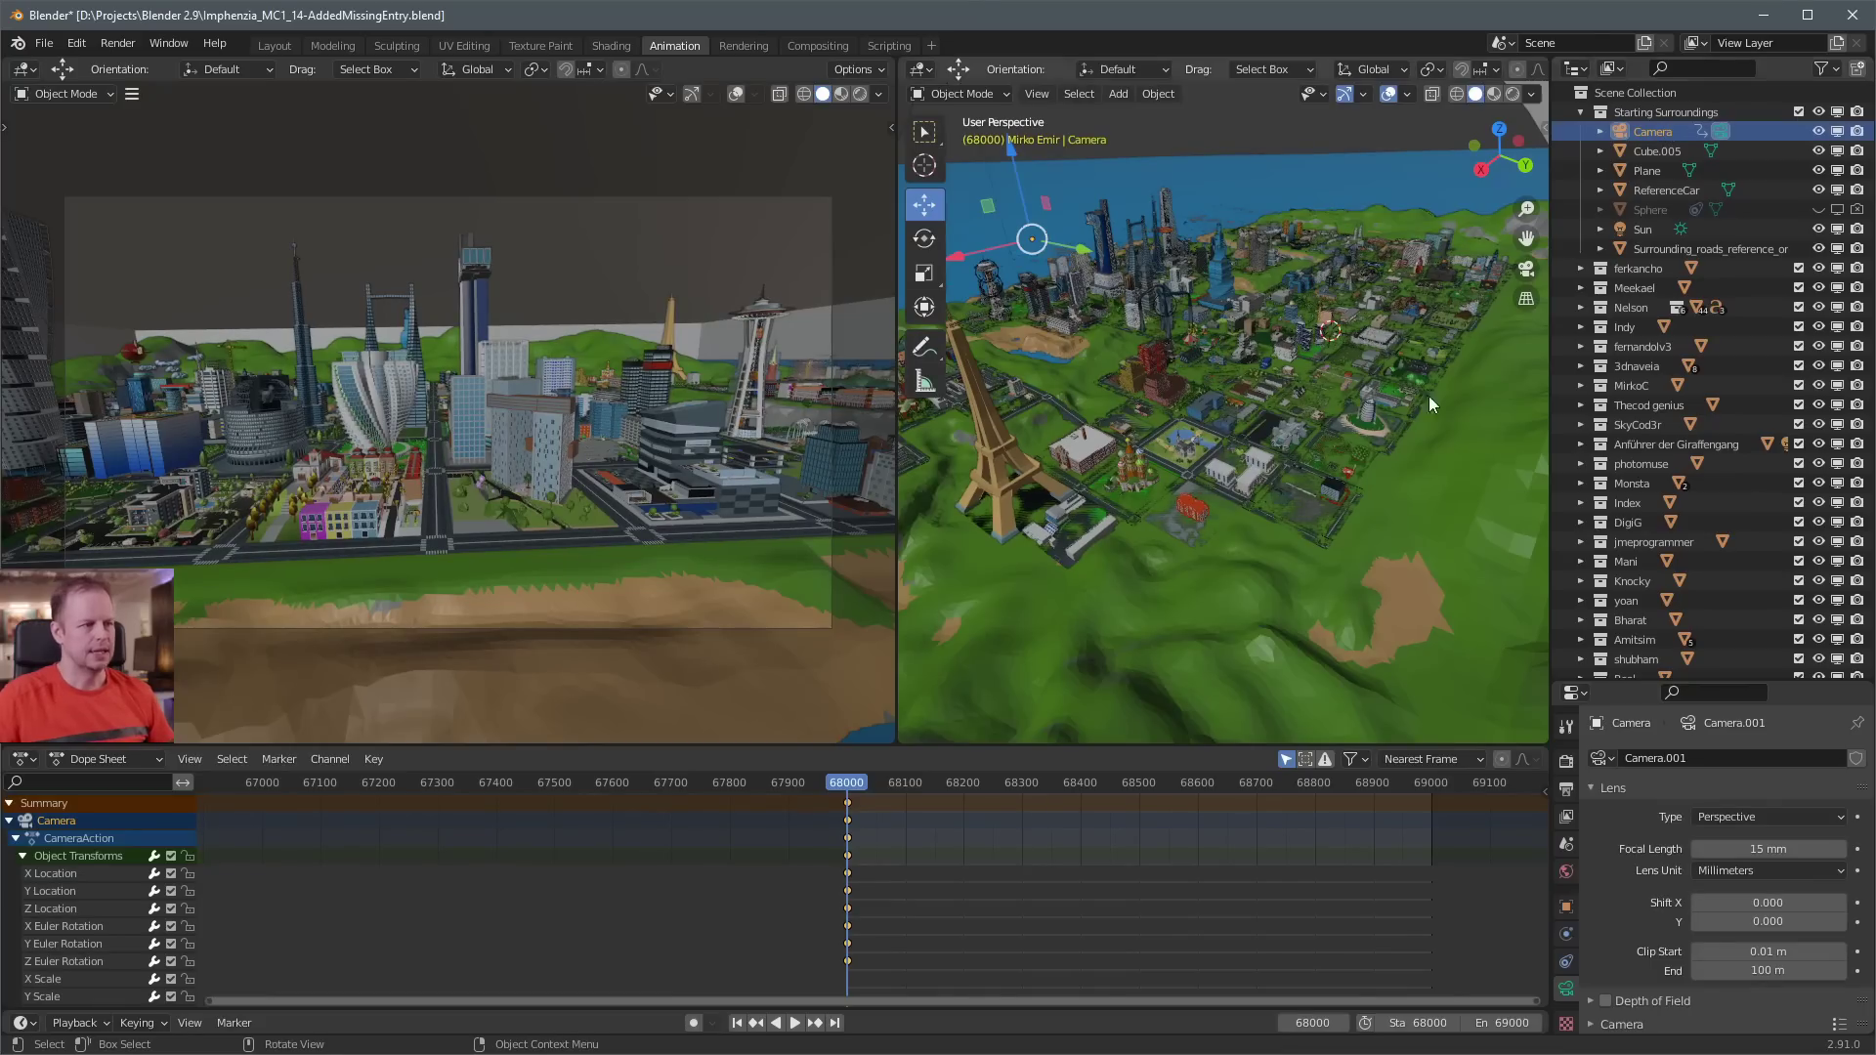
{"action": "left_click_drag", "start_coordinate": [853, 788], "coordinate": [905, 795]}
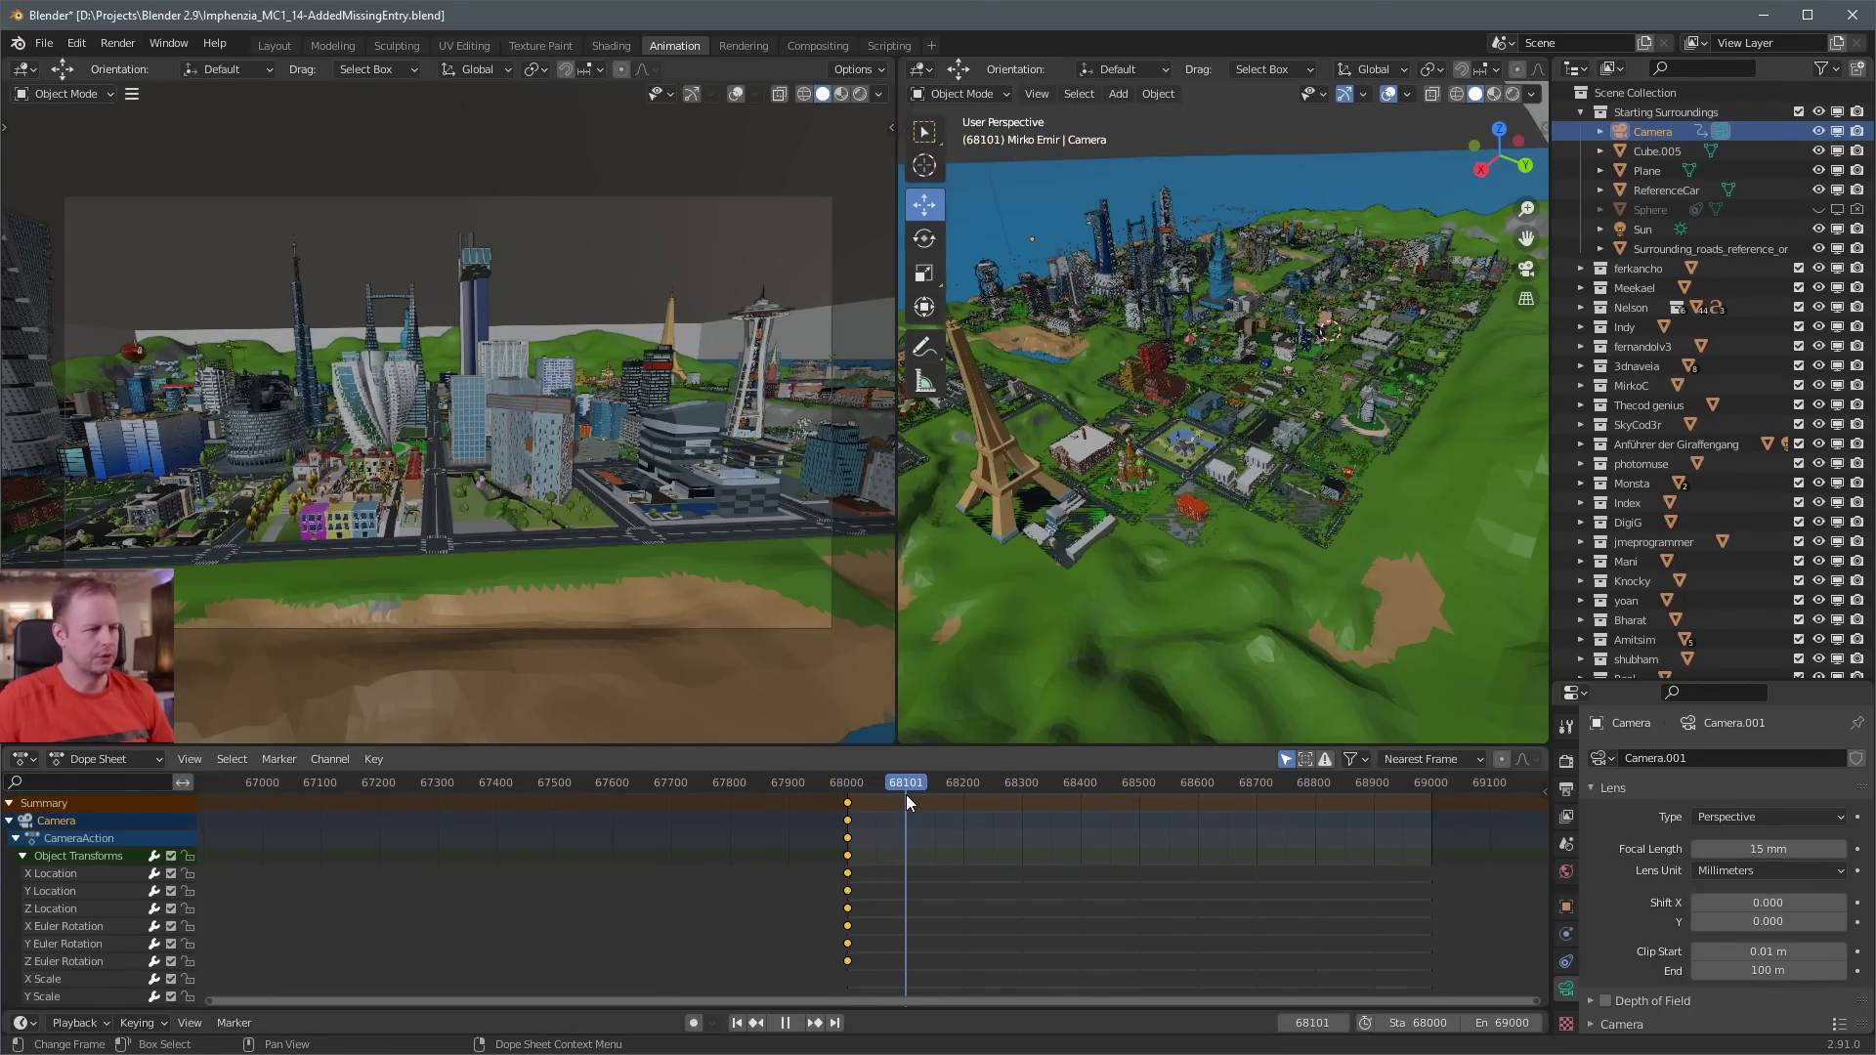
{"action": "key", "text": "space"}
{"action": "scroll", "coordinate": [907, 817], "scroll_direction": "up", "scroll_amount": 3}
{"action": "scroll", "coordinate": [907, 817], "scroll_direction": "up", "scroll_amount": 3}
{"action": "left_click_drag", "start_coordinate": [993, 788], "coordinate": [999, 790]}
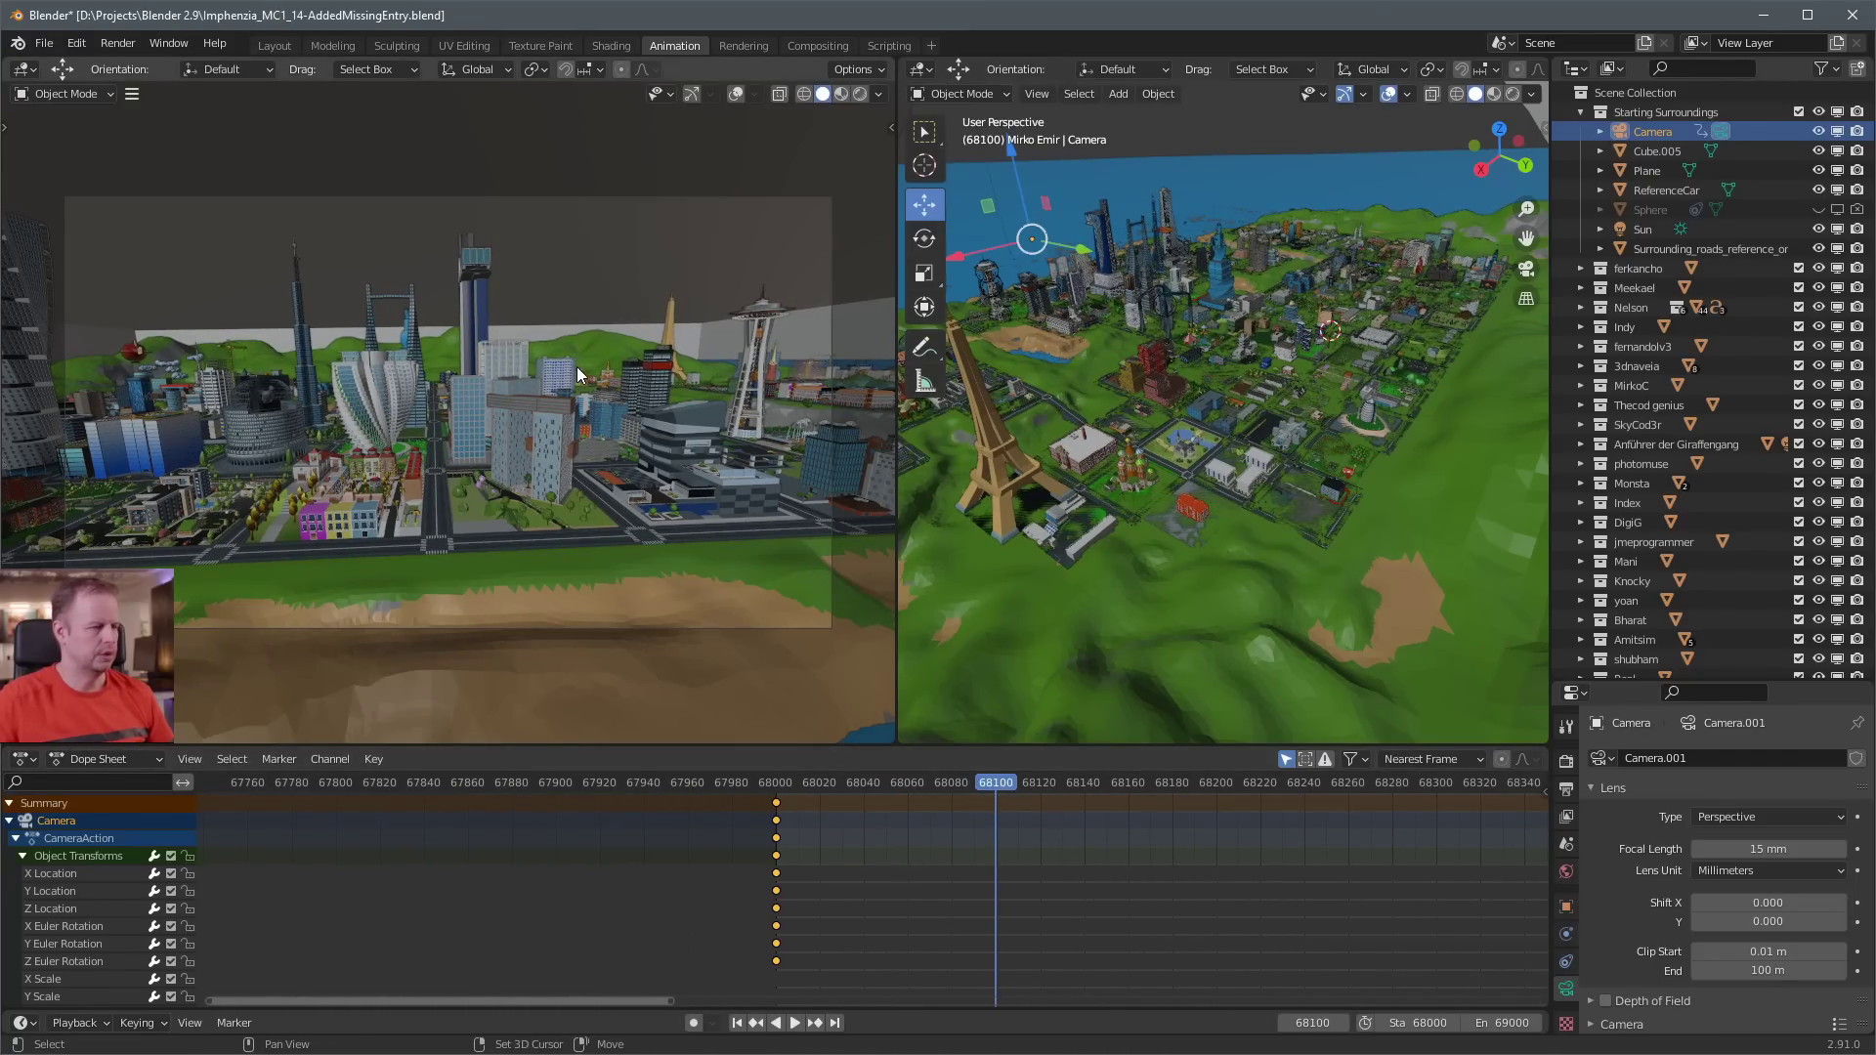
Fly the camera through the city to a viewpoint above the orange-roofed houses and insert a Location & Rotation keyframe at frame 68100
{"action": "key", "text": "shift+grave"}
{"action": "key", "text": "w"}
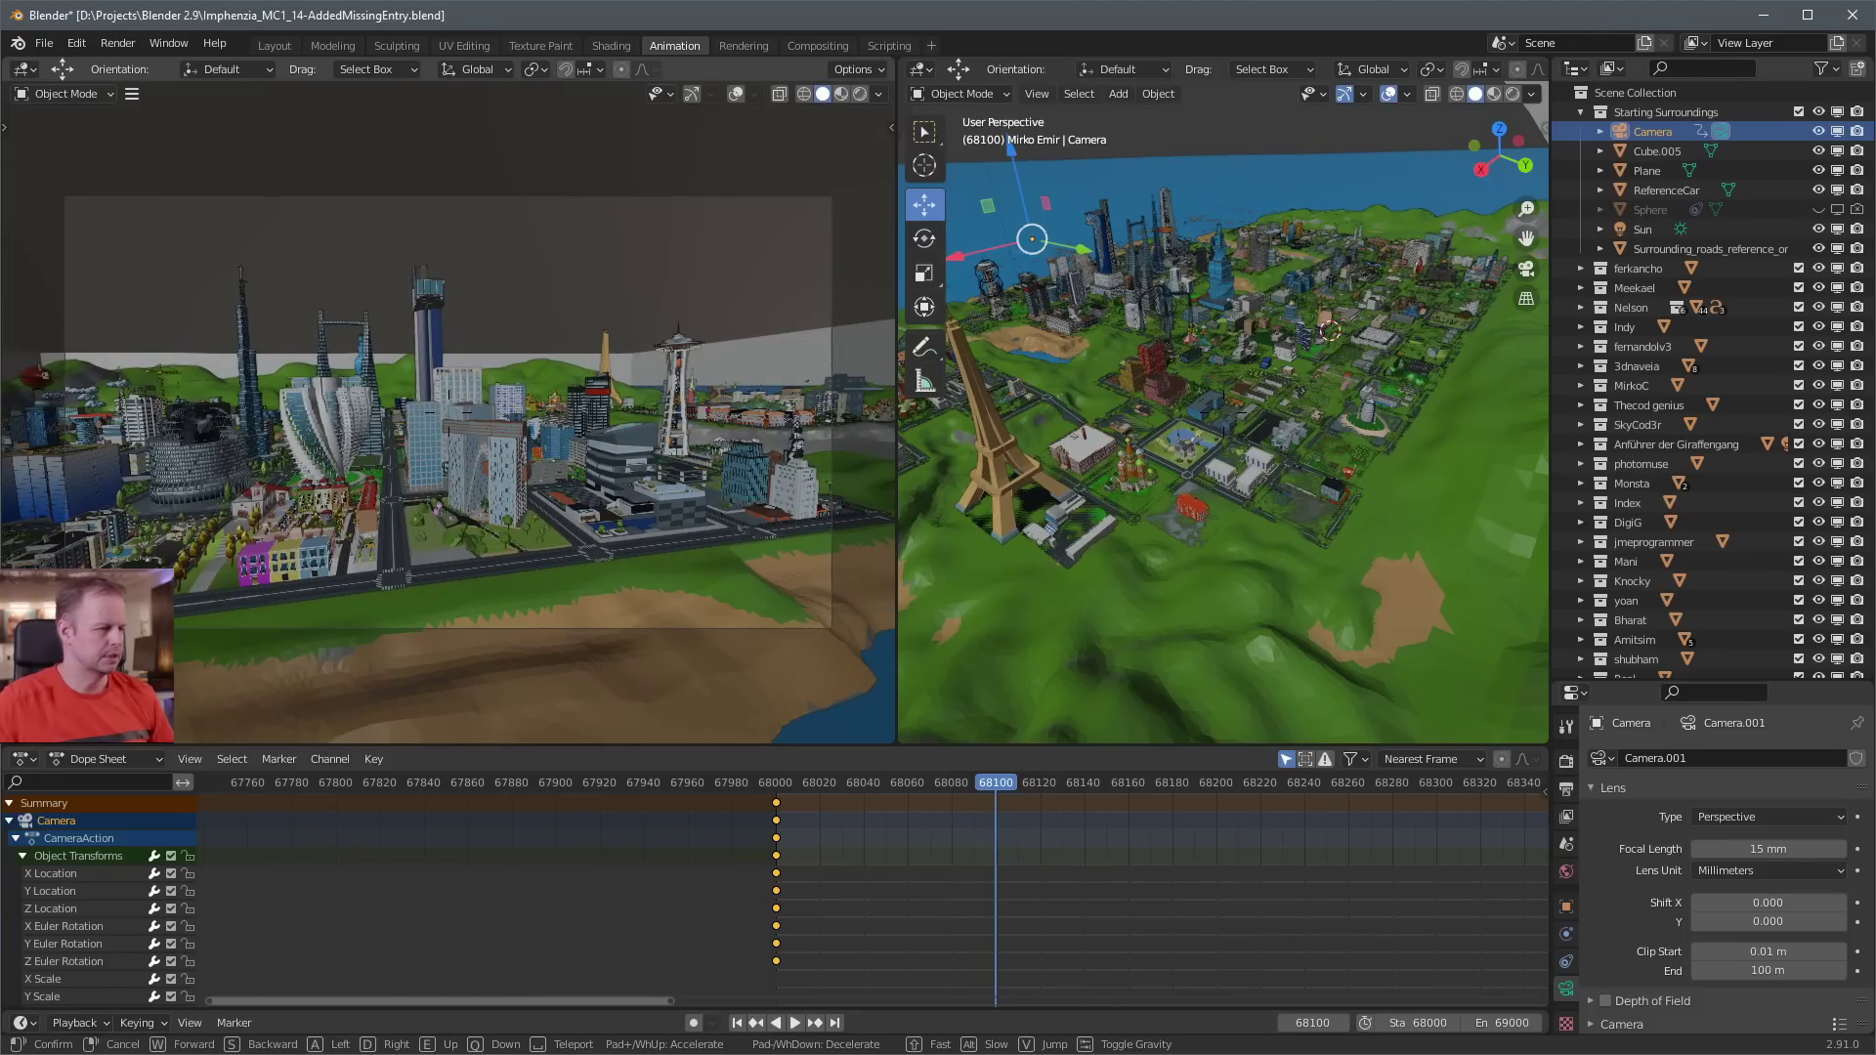
{"action": "key", "text": "w"}
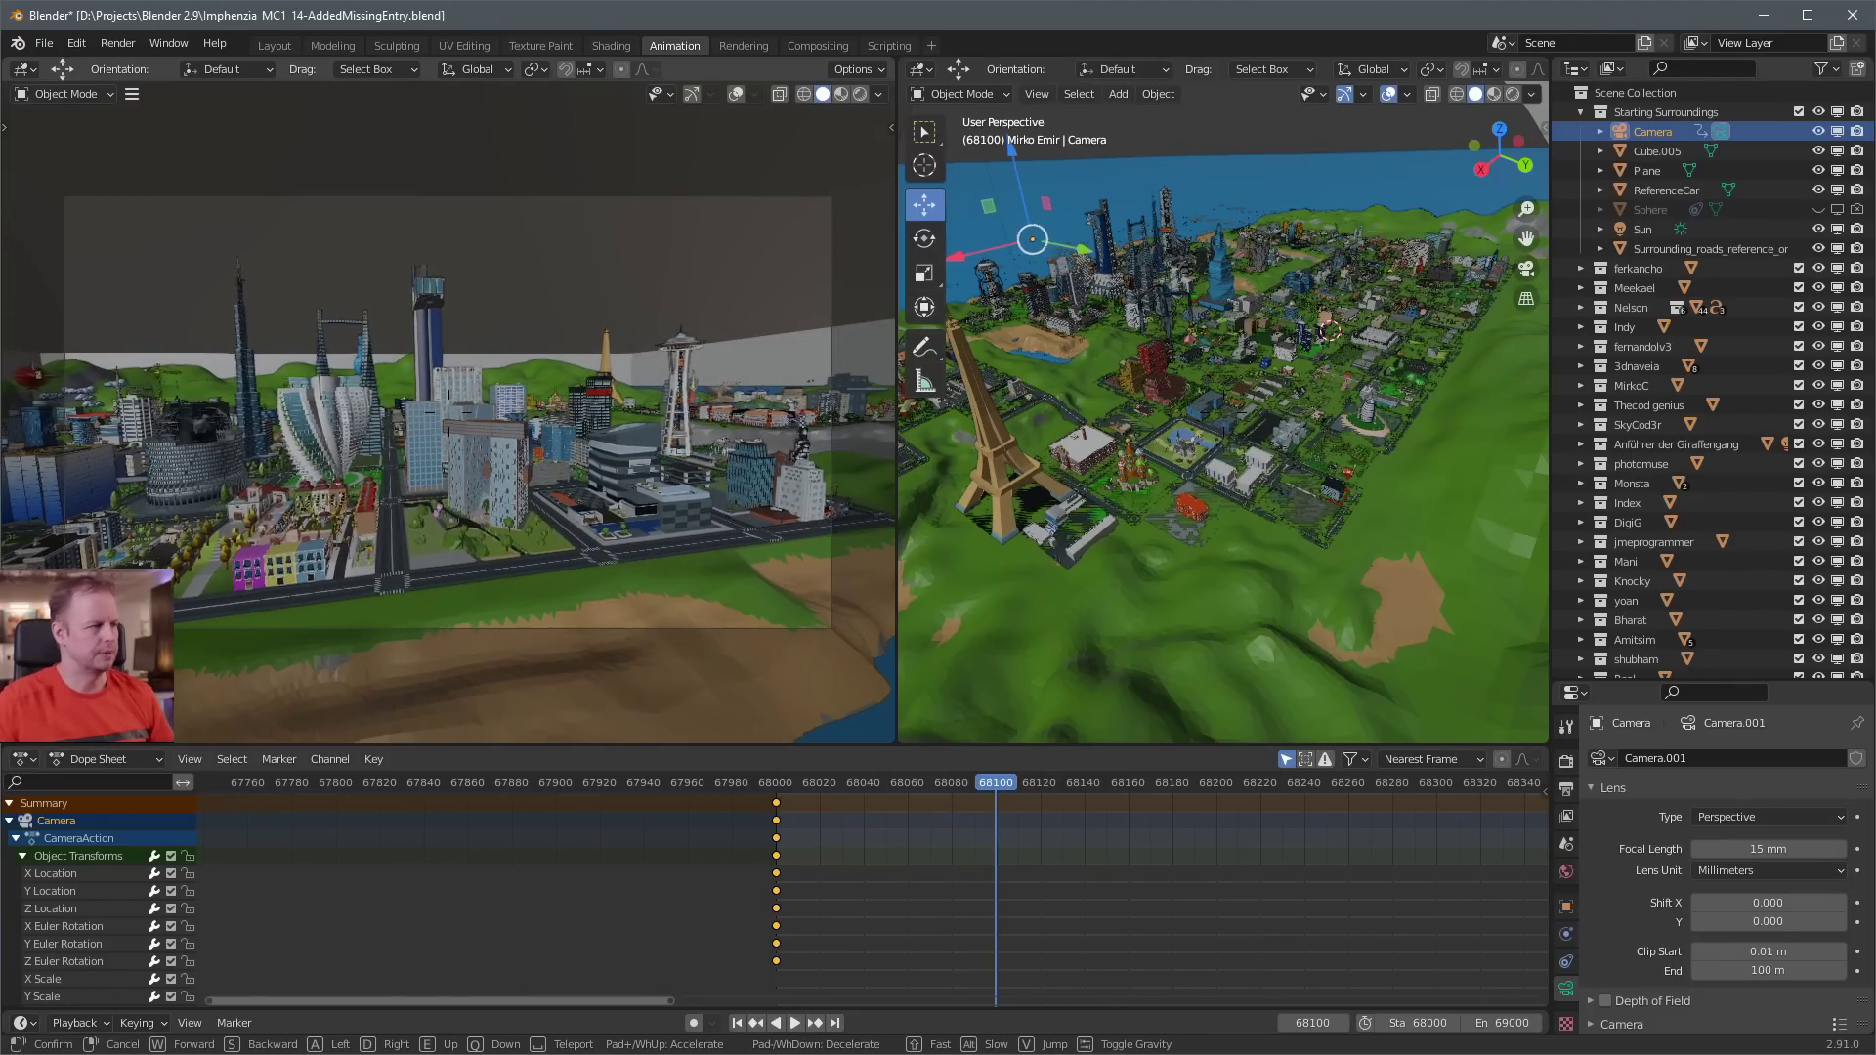
{"action": "key", "text": "w"}
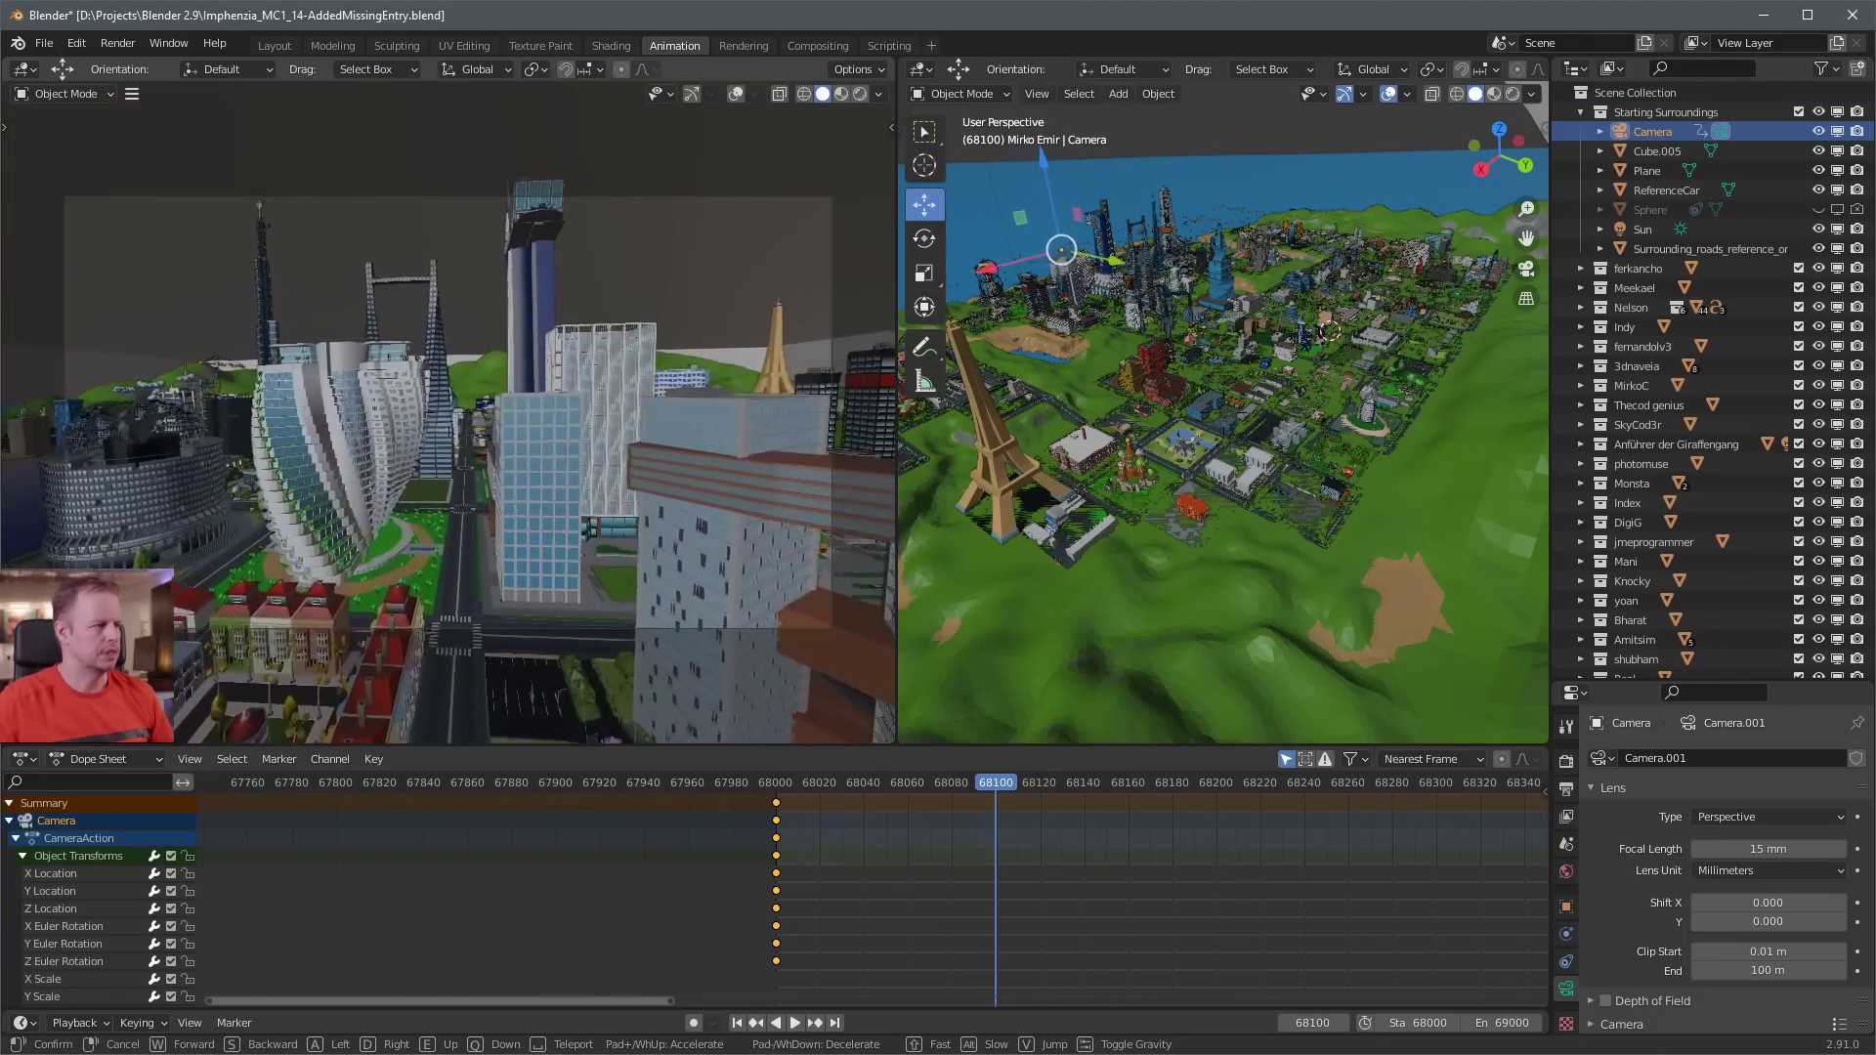
{"action": "key", "text": "w"}
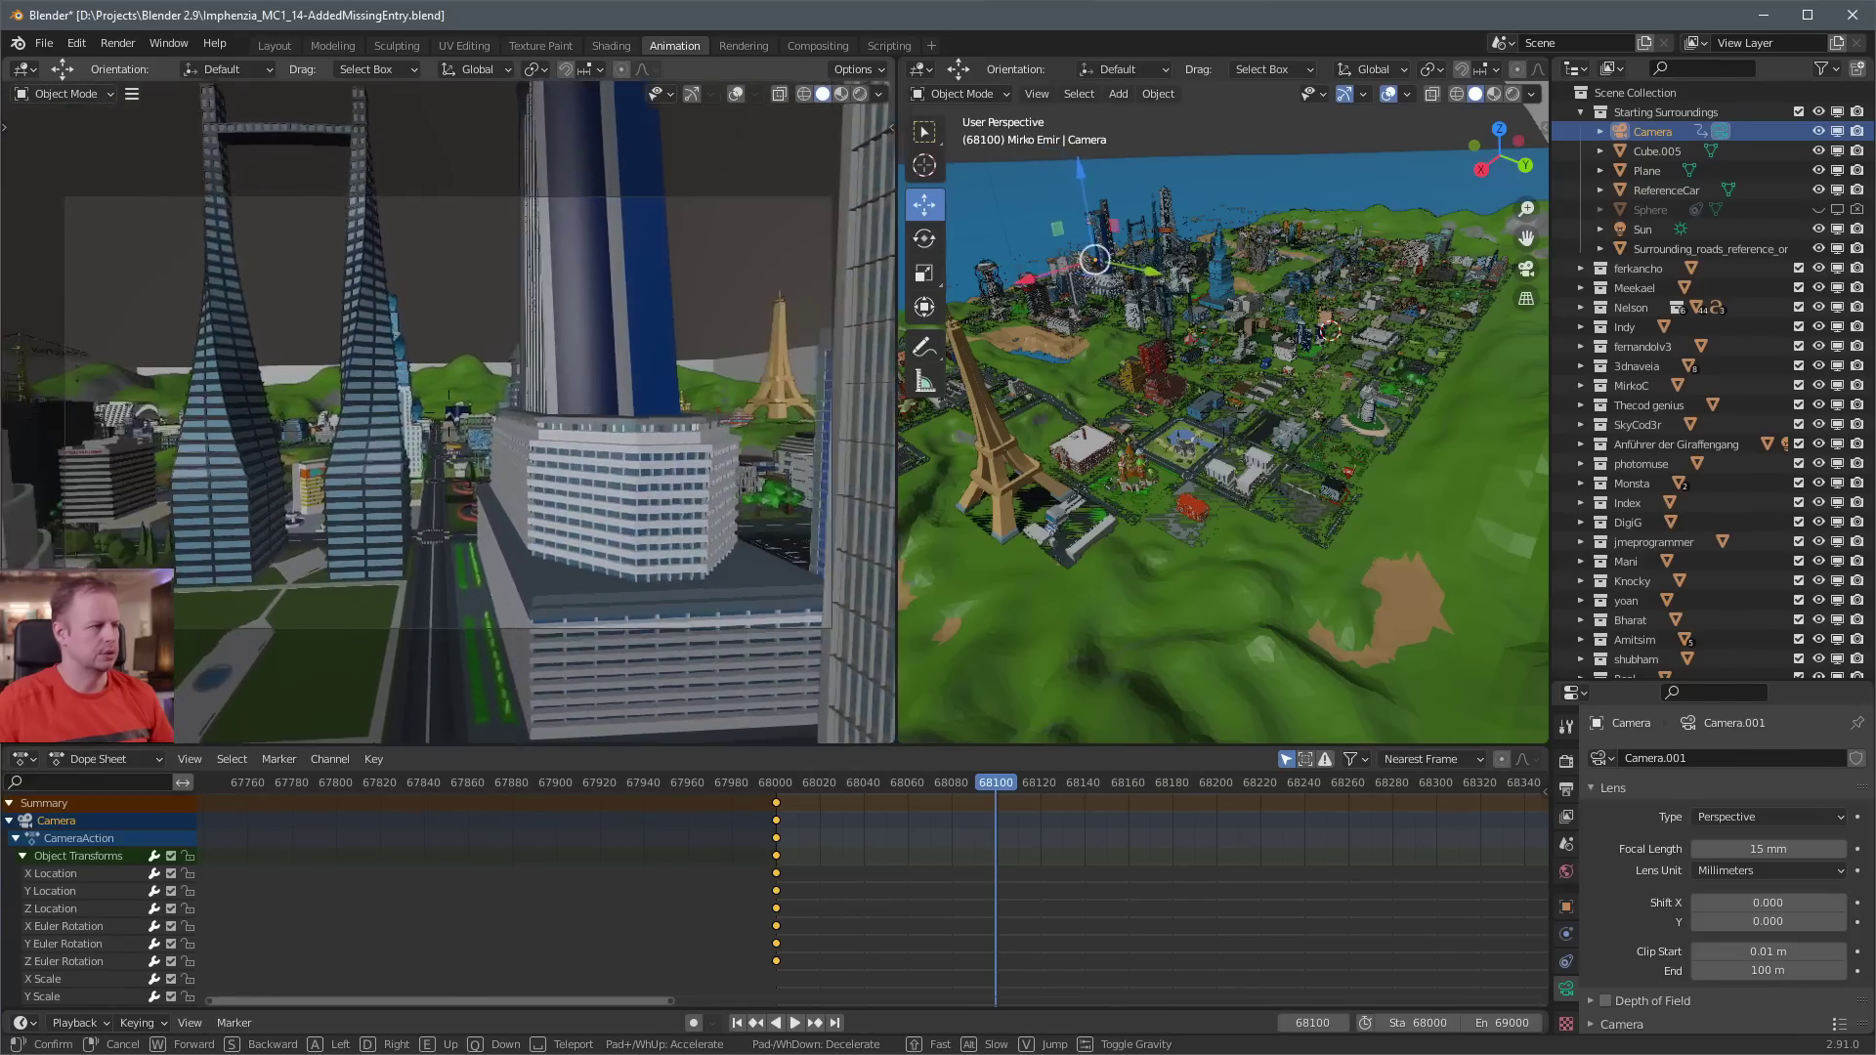
{"action": "key", "text": "w"}
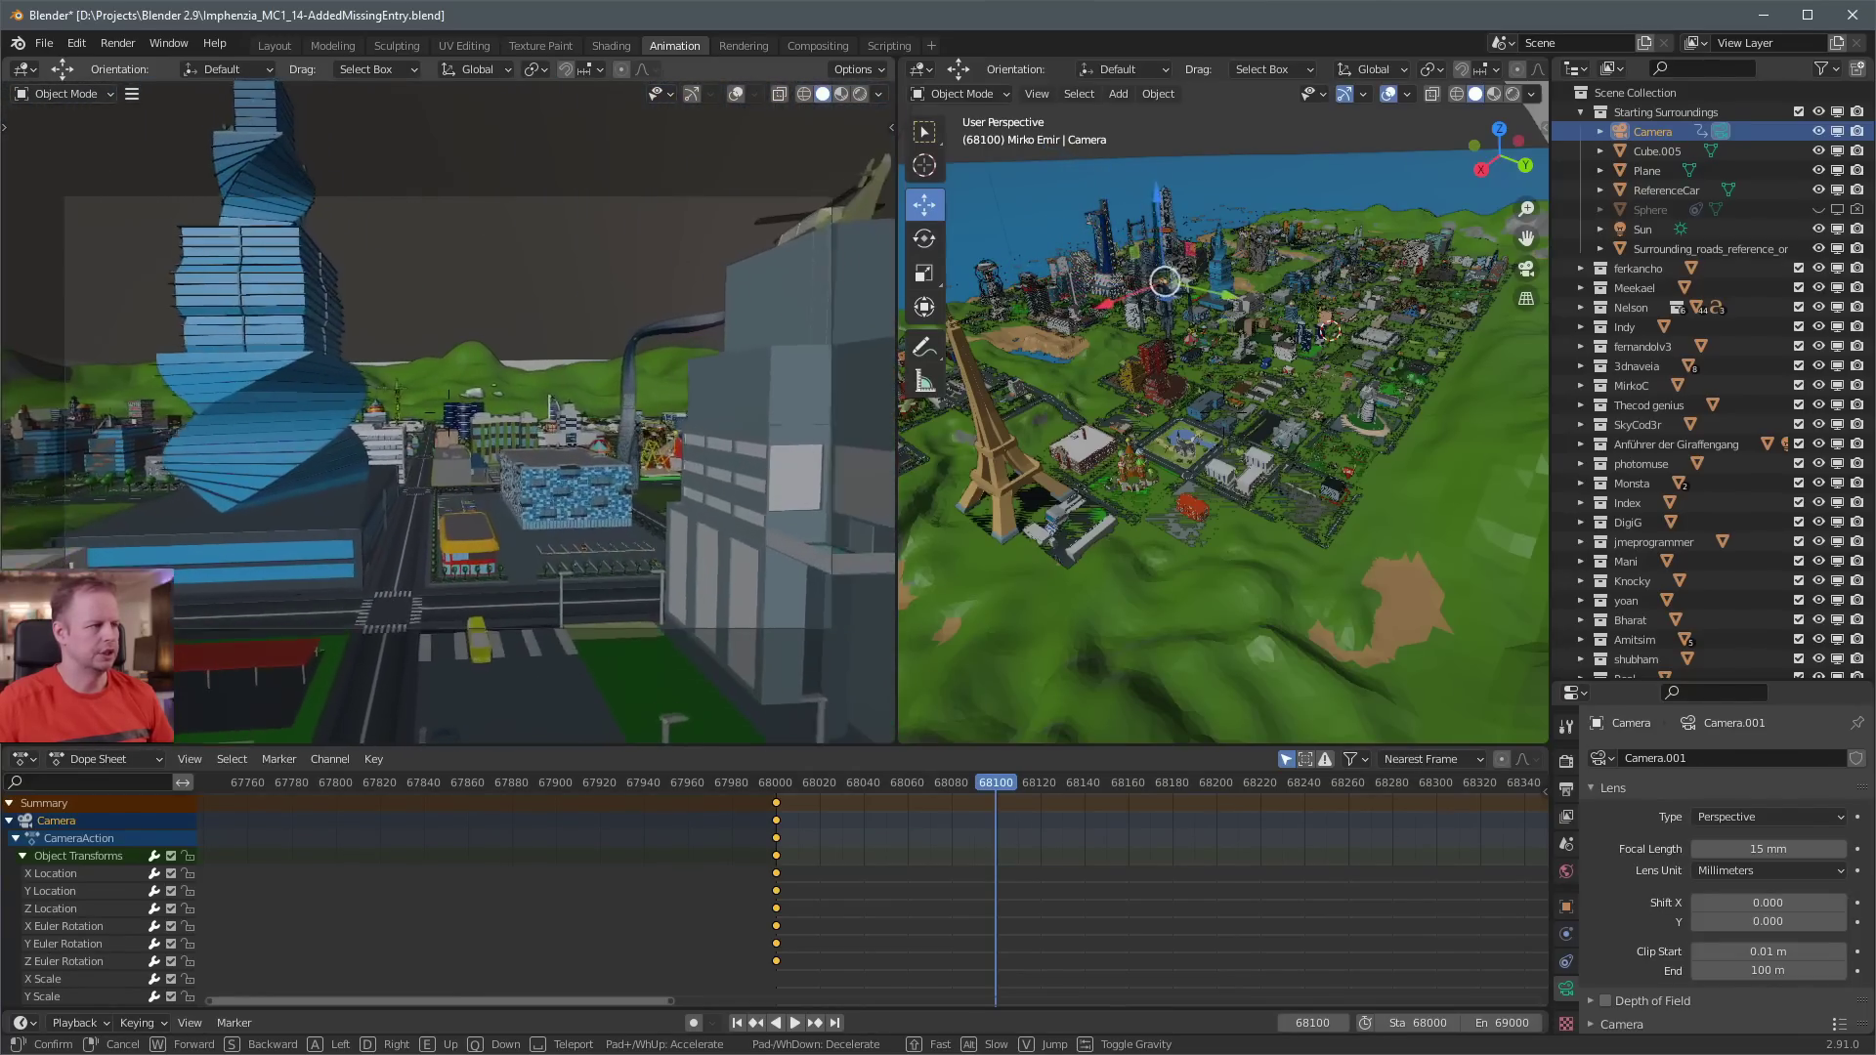
{"action": "key", "text": "w"}
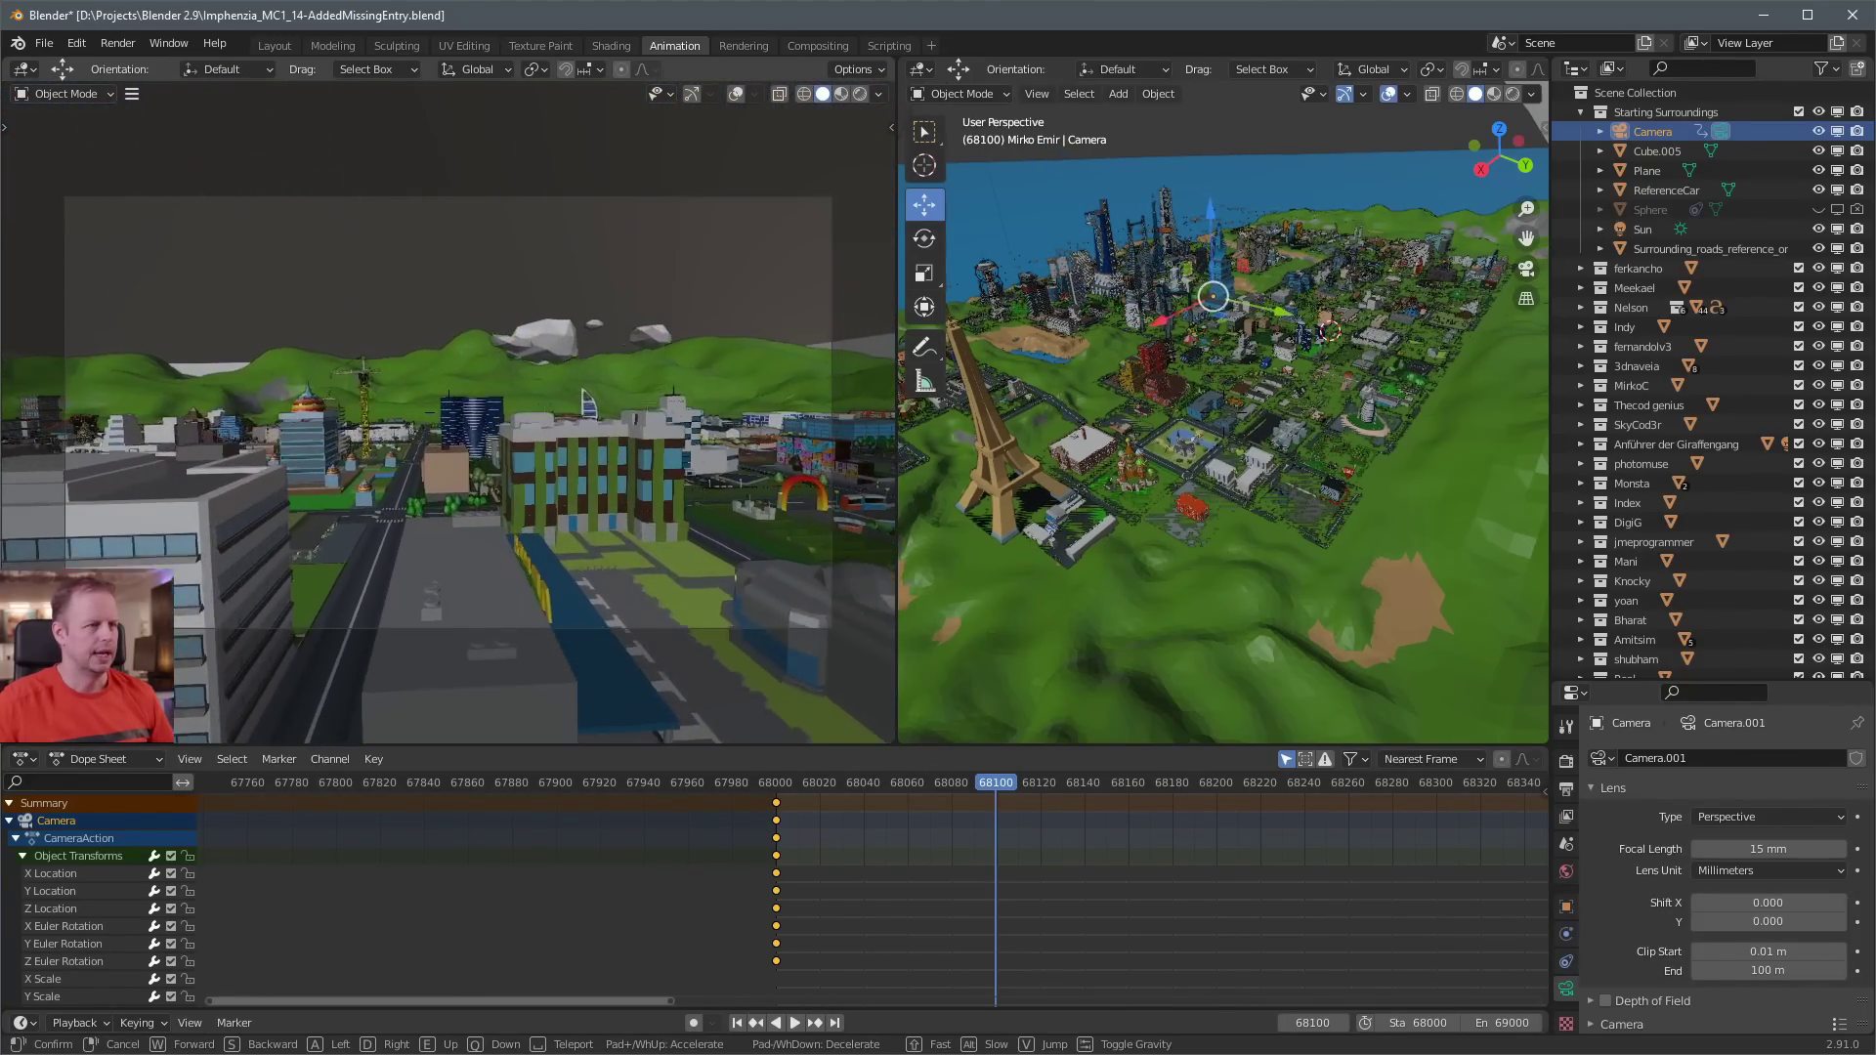
{"action": "key", "text": "w"}
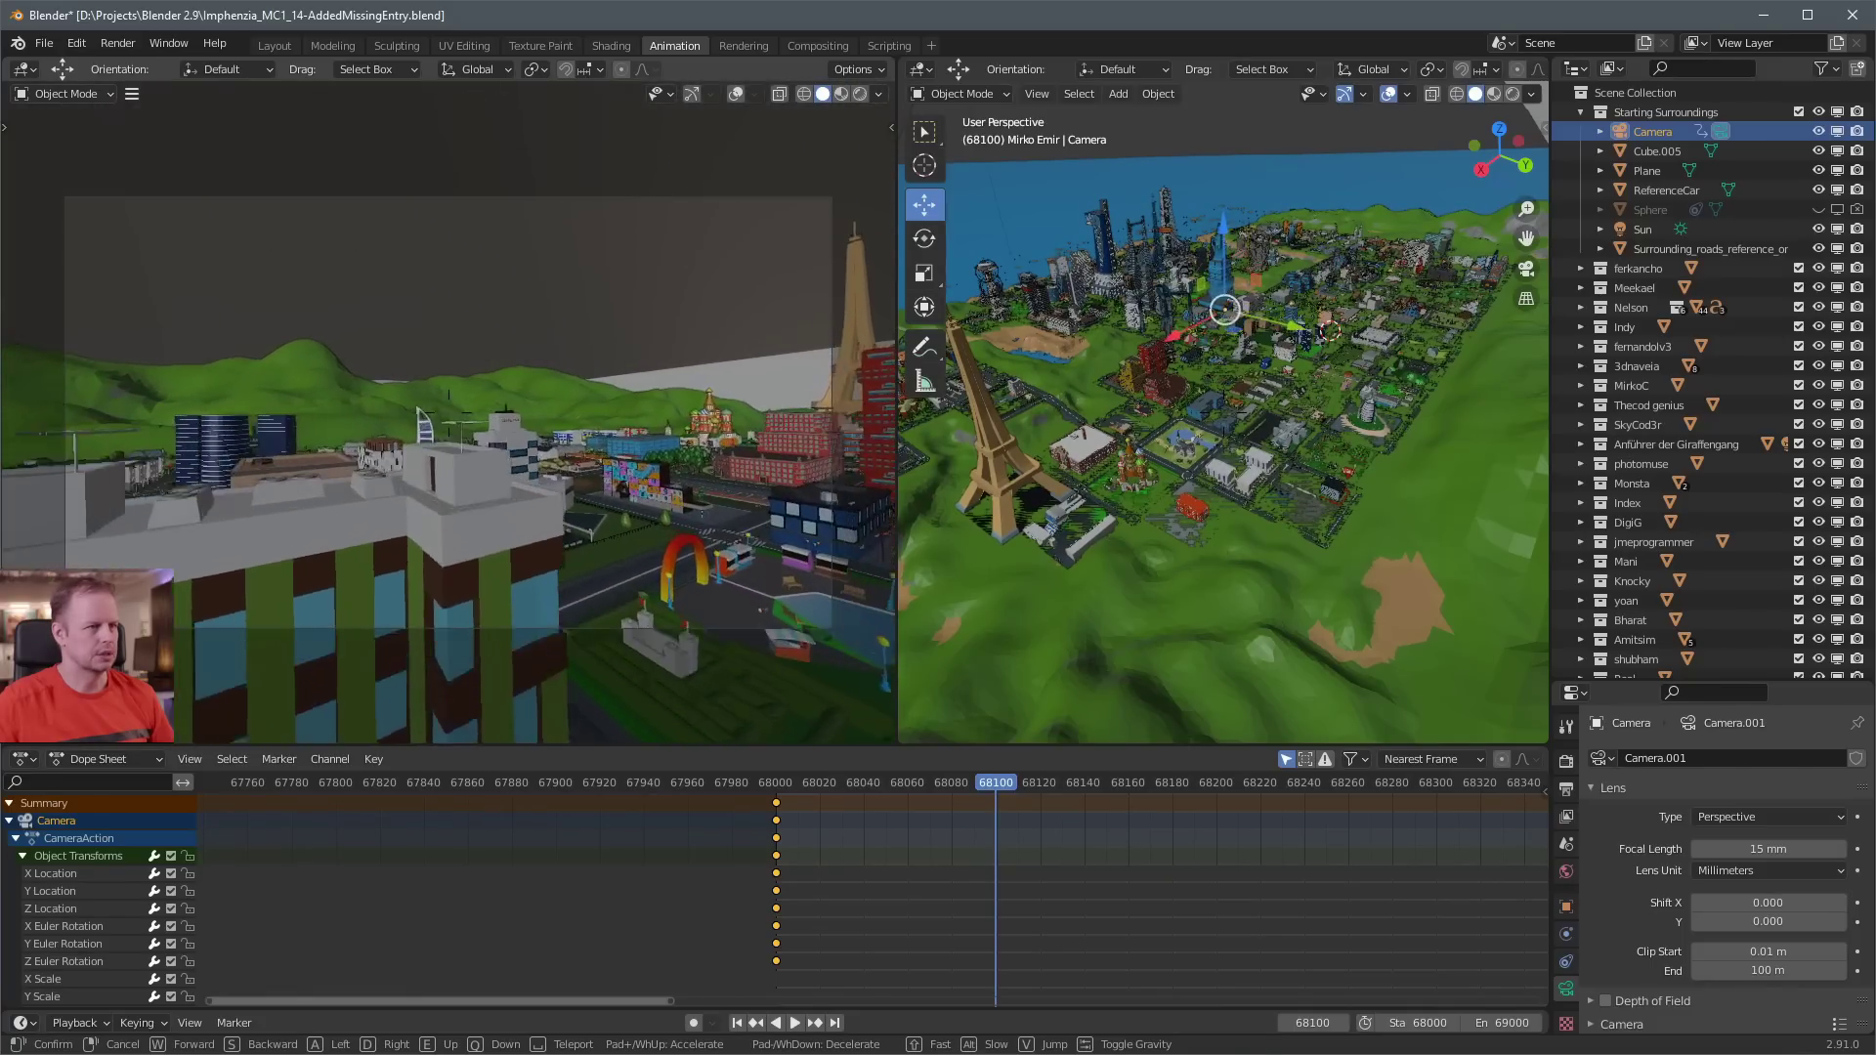
{"action": "key", "text": "w"}
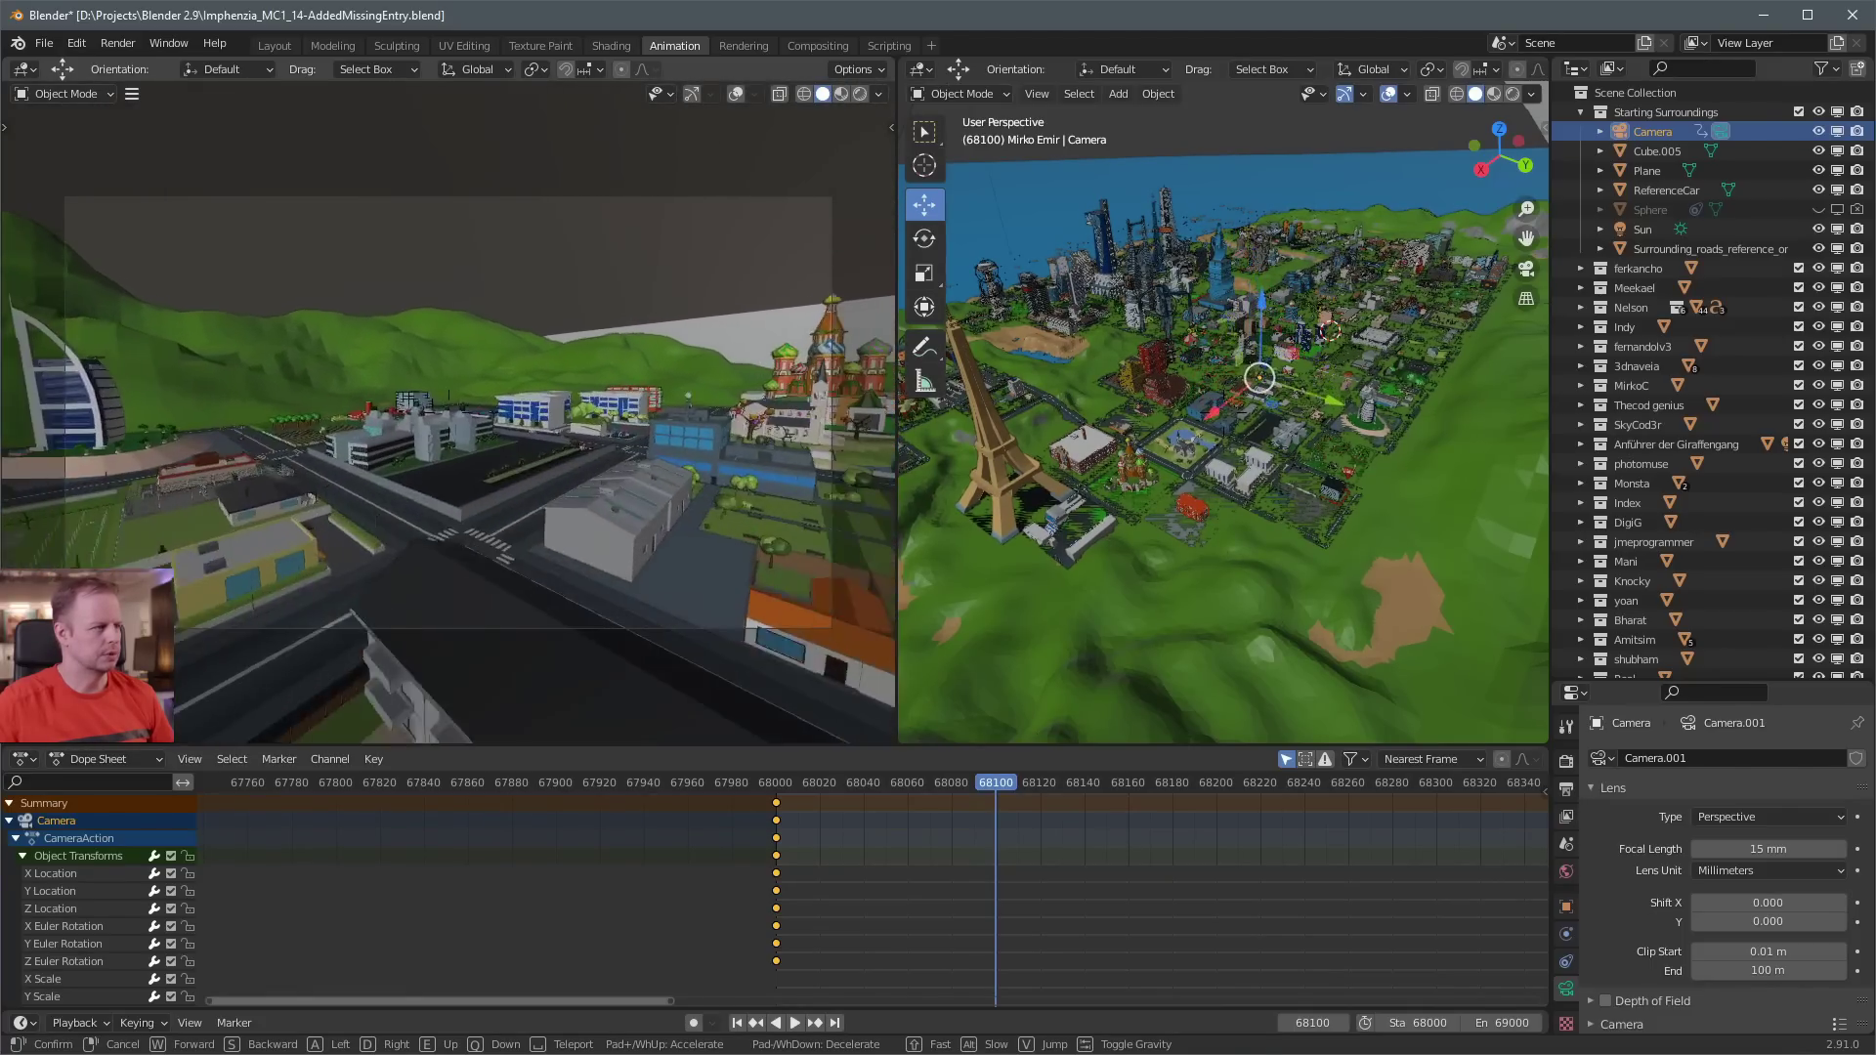
{"action": "key", "text": "d"}
{"action": "key", "text": "w"}
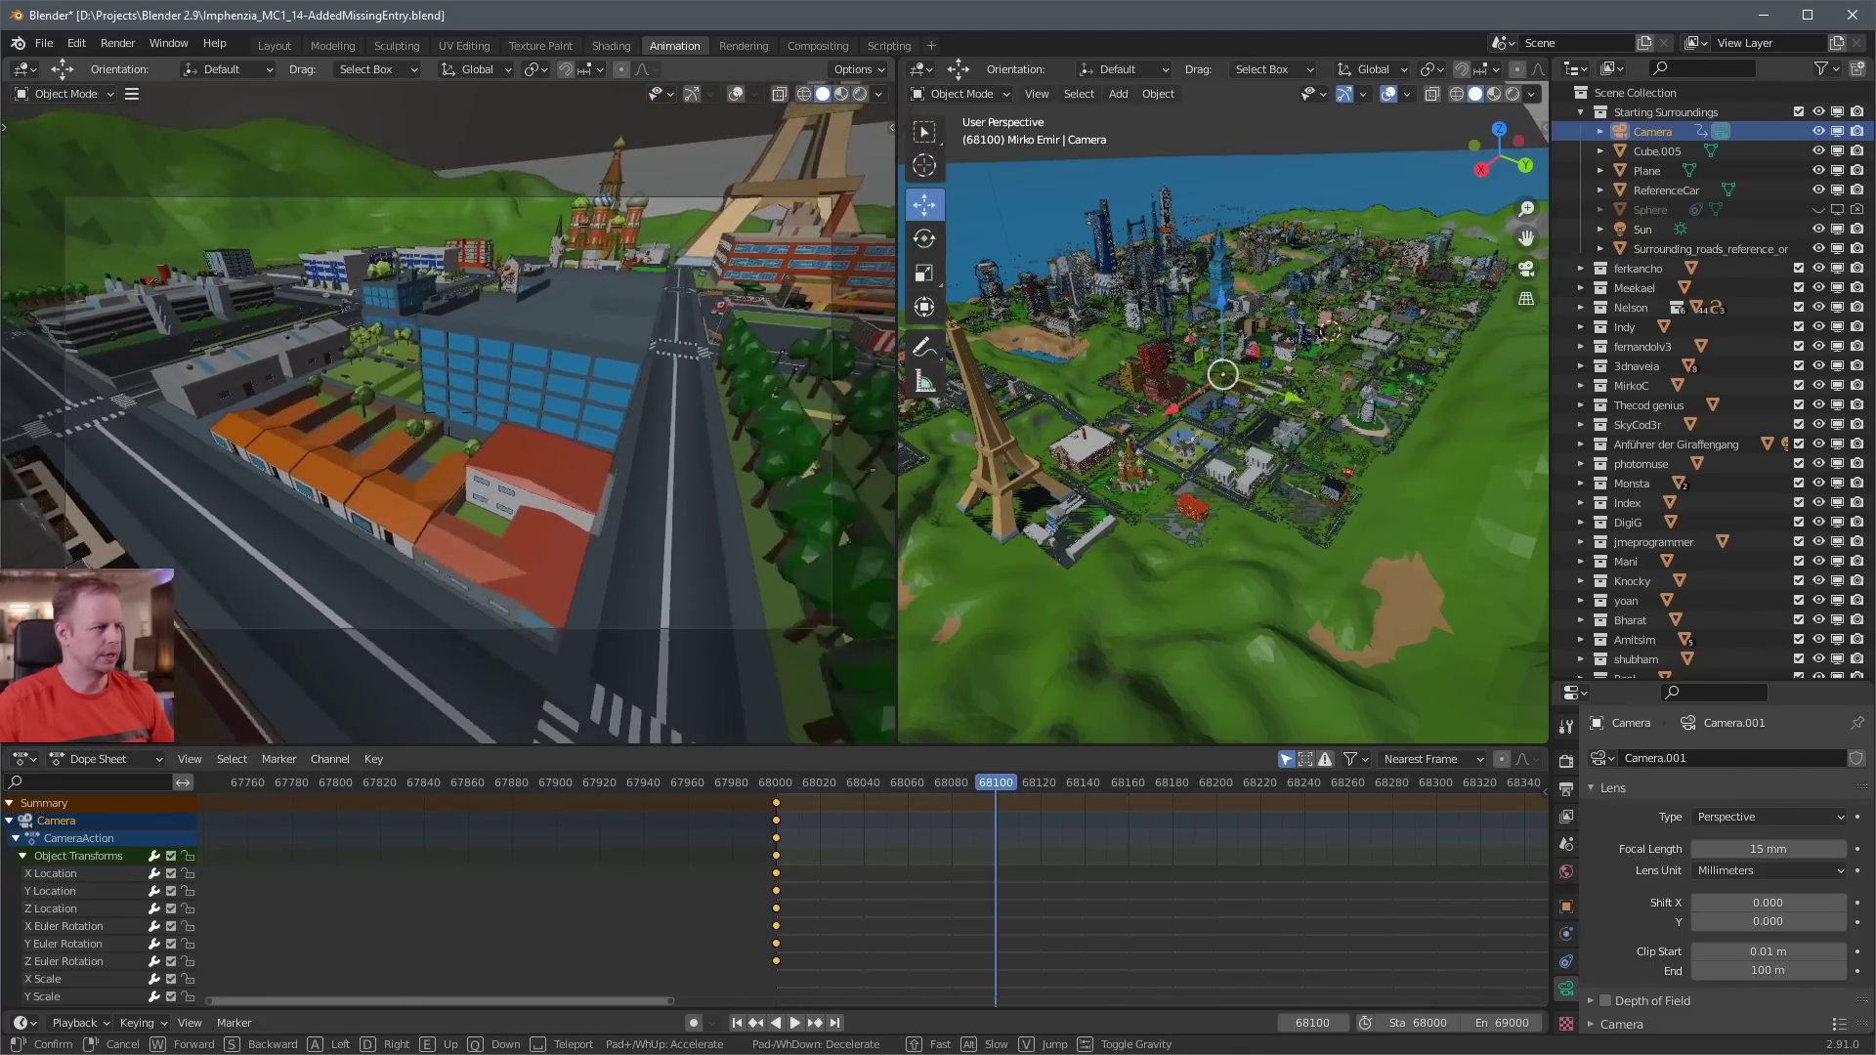
{"action": "key", "text": "s"}
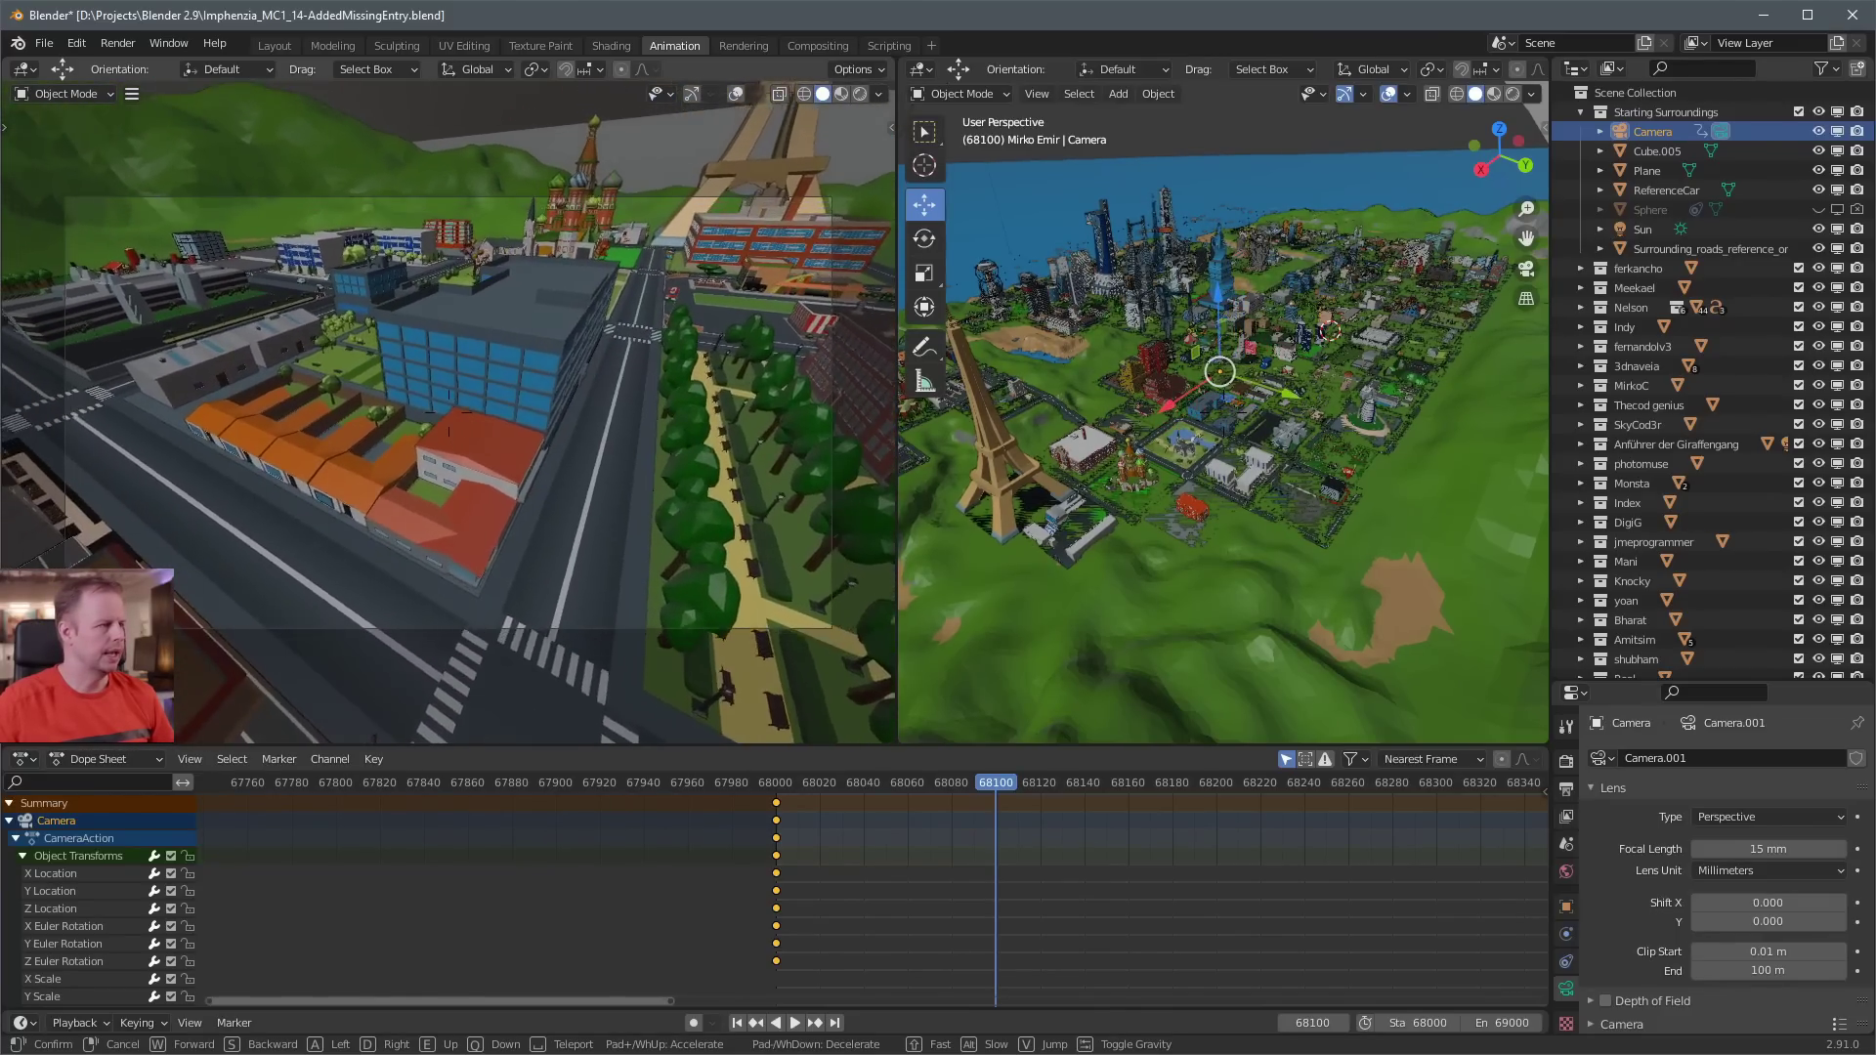
{"action": "key", "text": "w"}
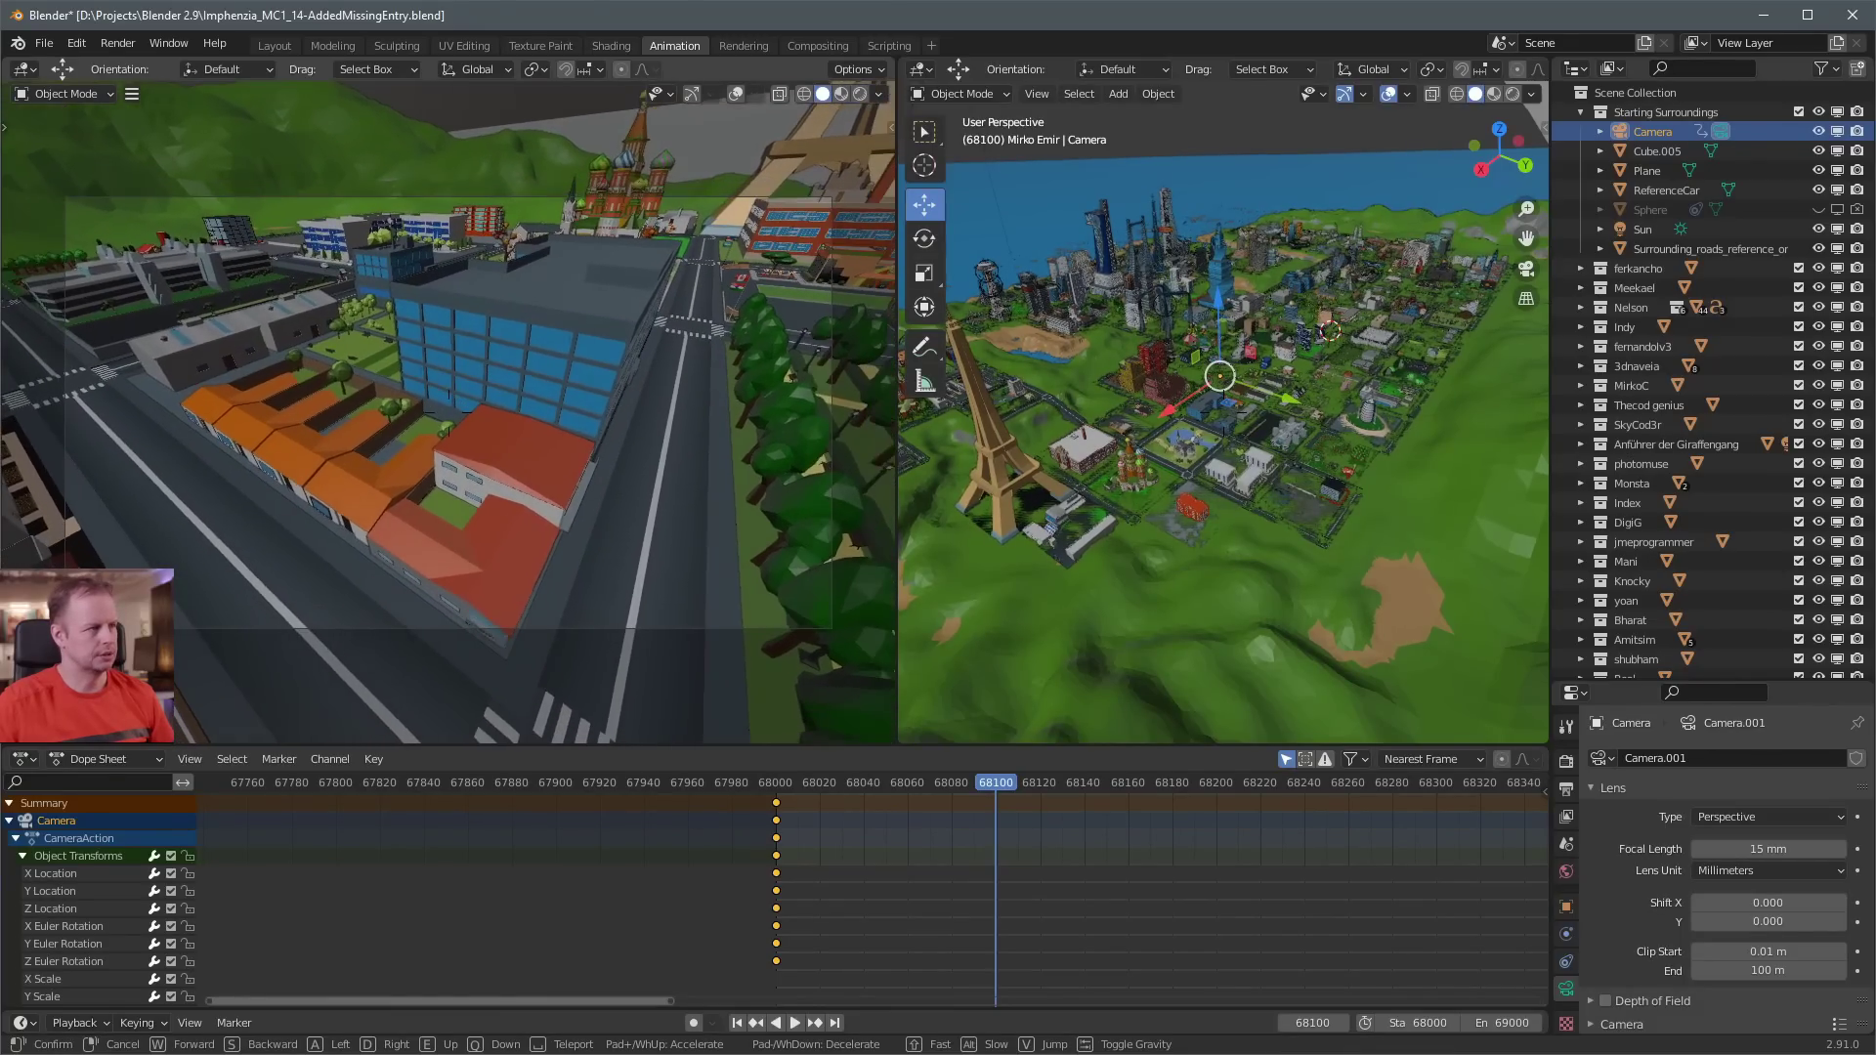
{"action": "left_click", "coordinate": [449, 413]}
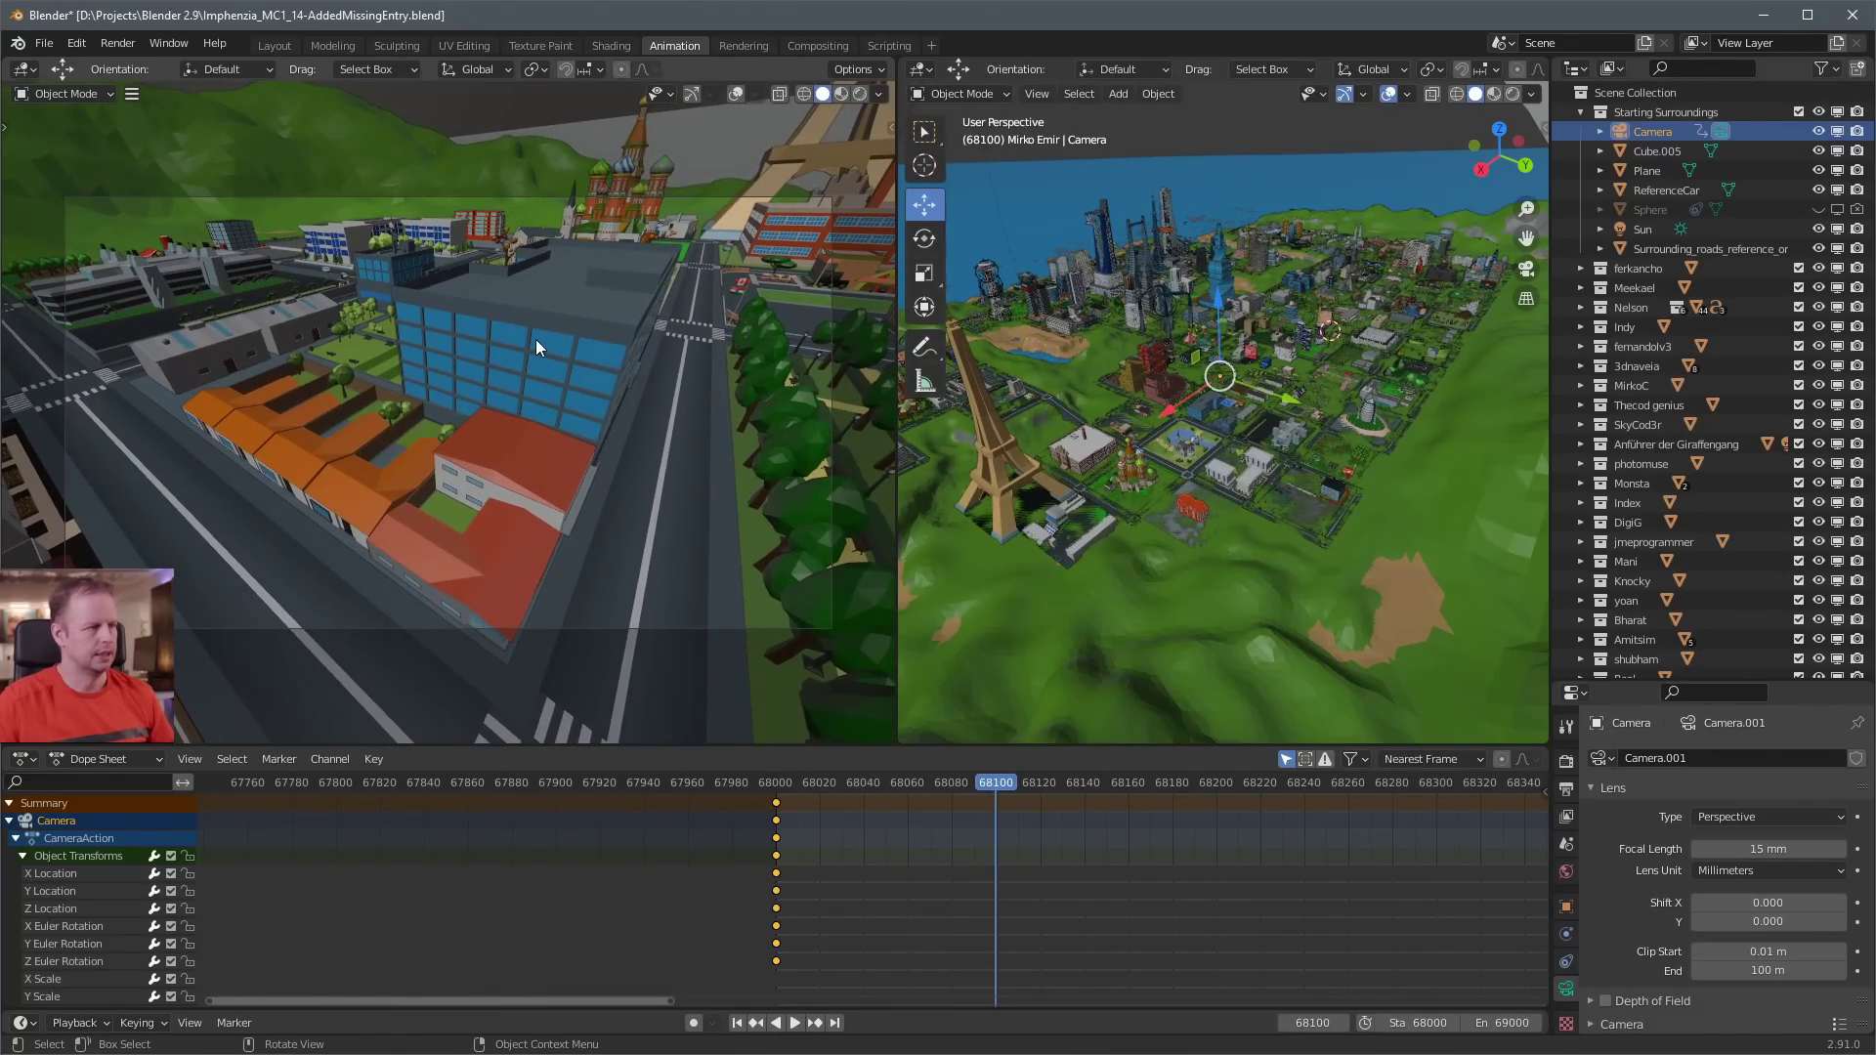
{"action": "key", "text": "i"}
{"action": "left_click", "coordinate": [455, 339]}
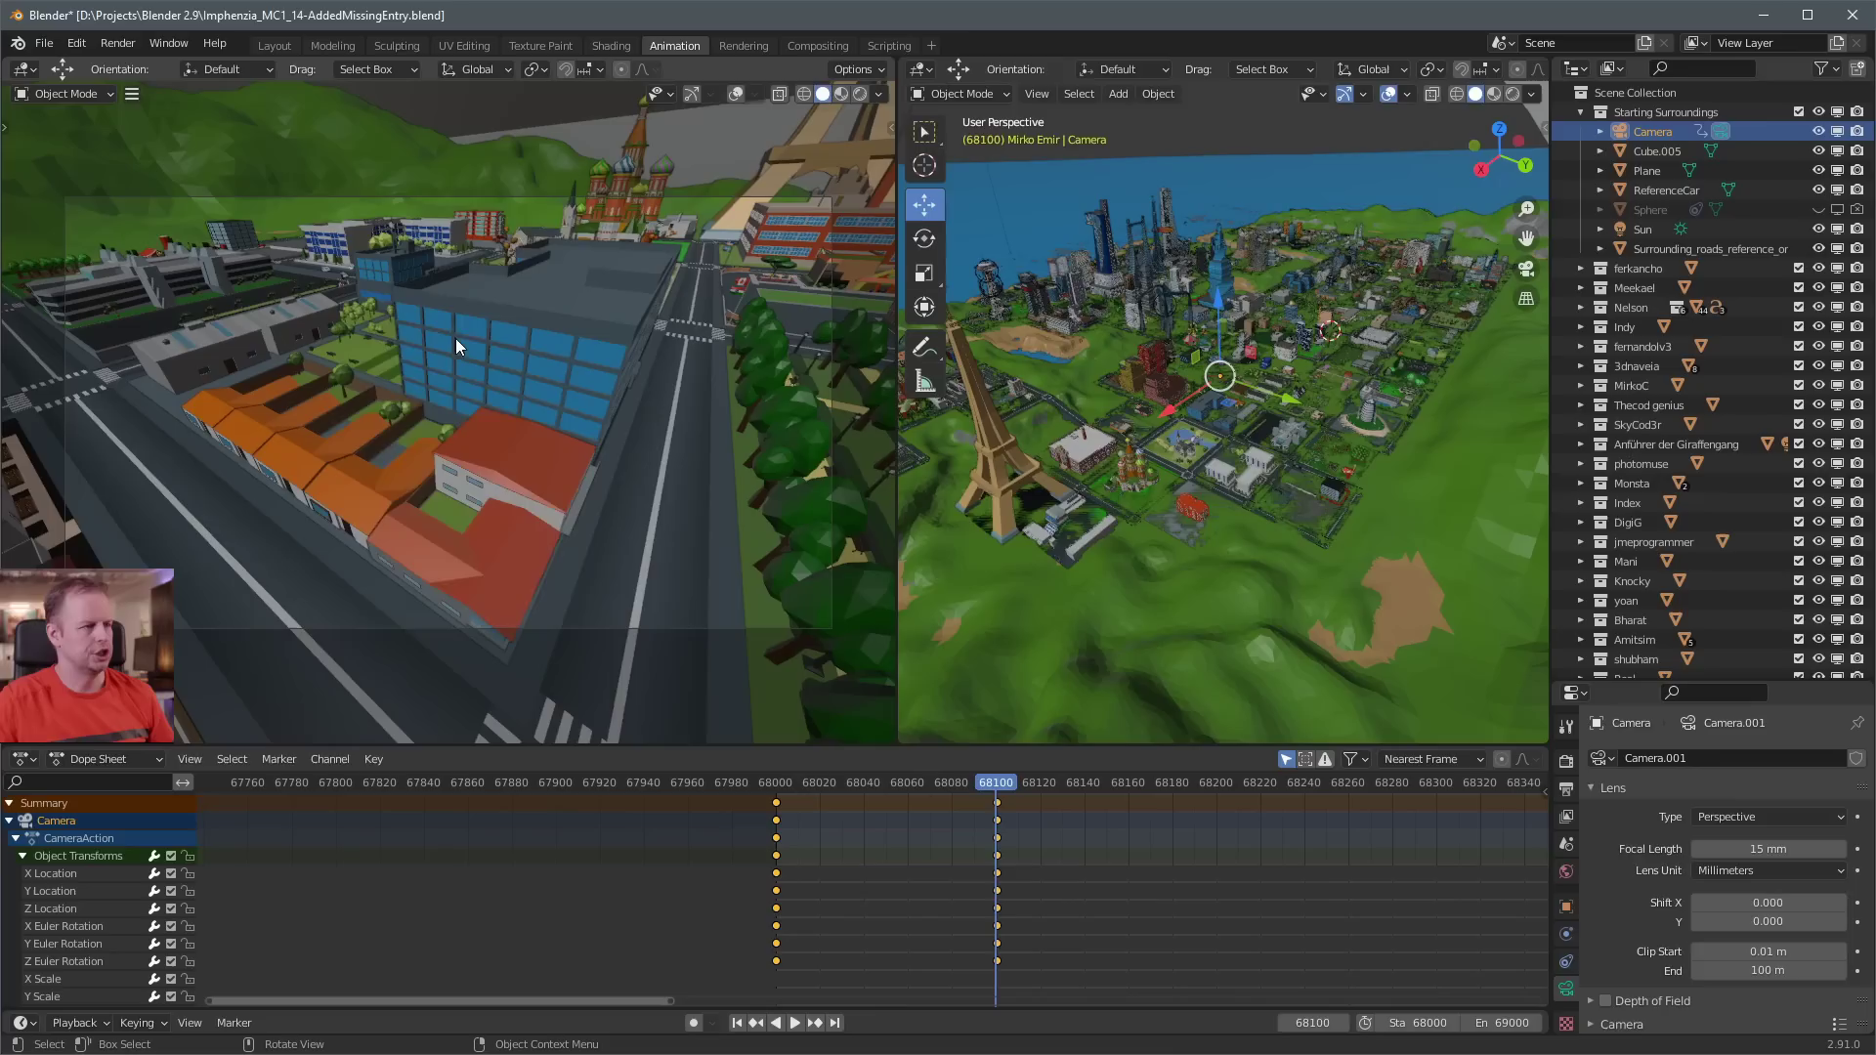
Play back and scrub the camera move from frame 68000 to check its path between the two keyframes
{"action": "left_click", "coordinate": [779, 785]}
{"action": "key", "text": "space"}
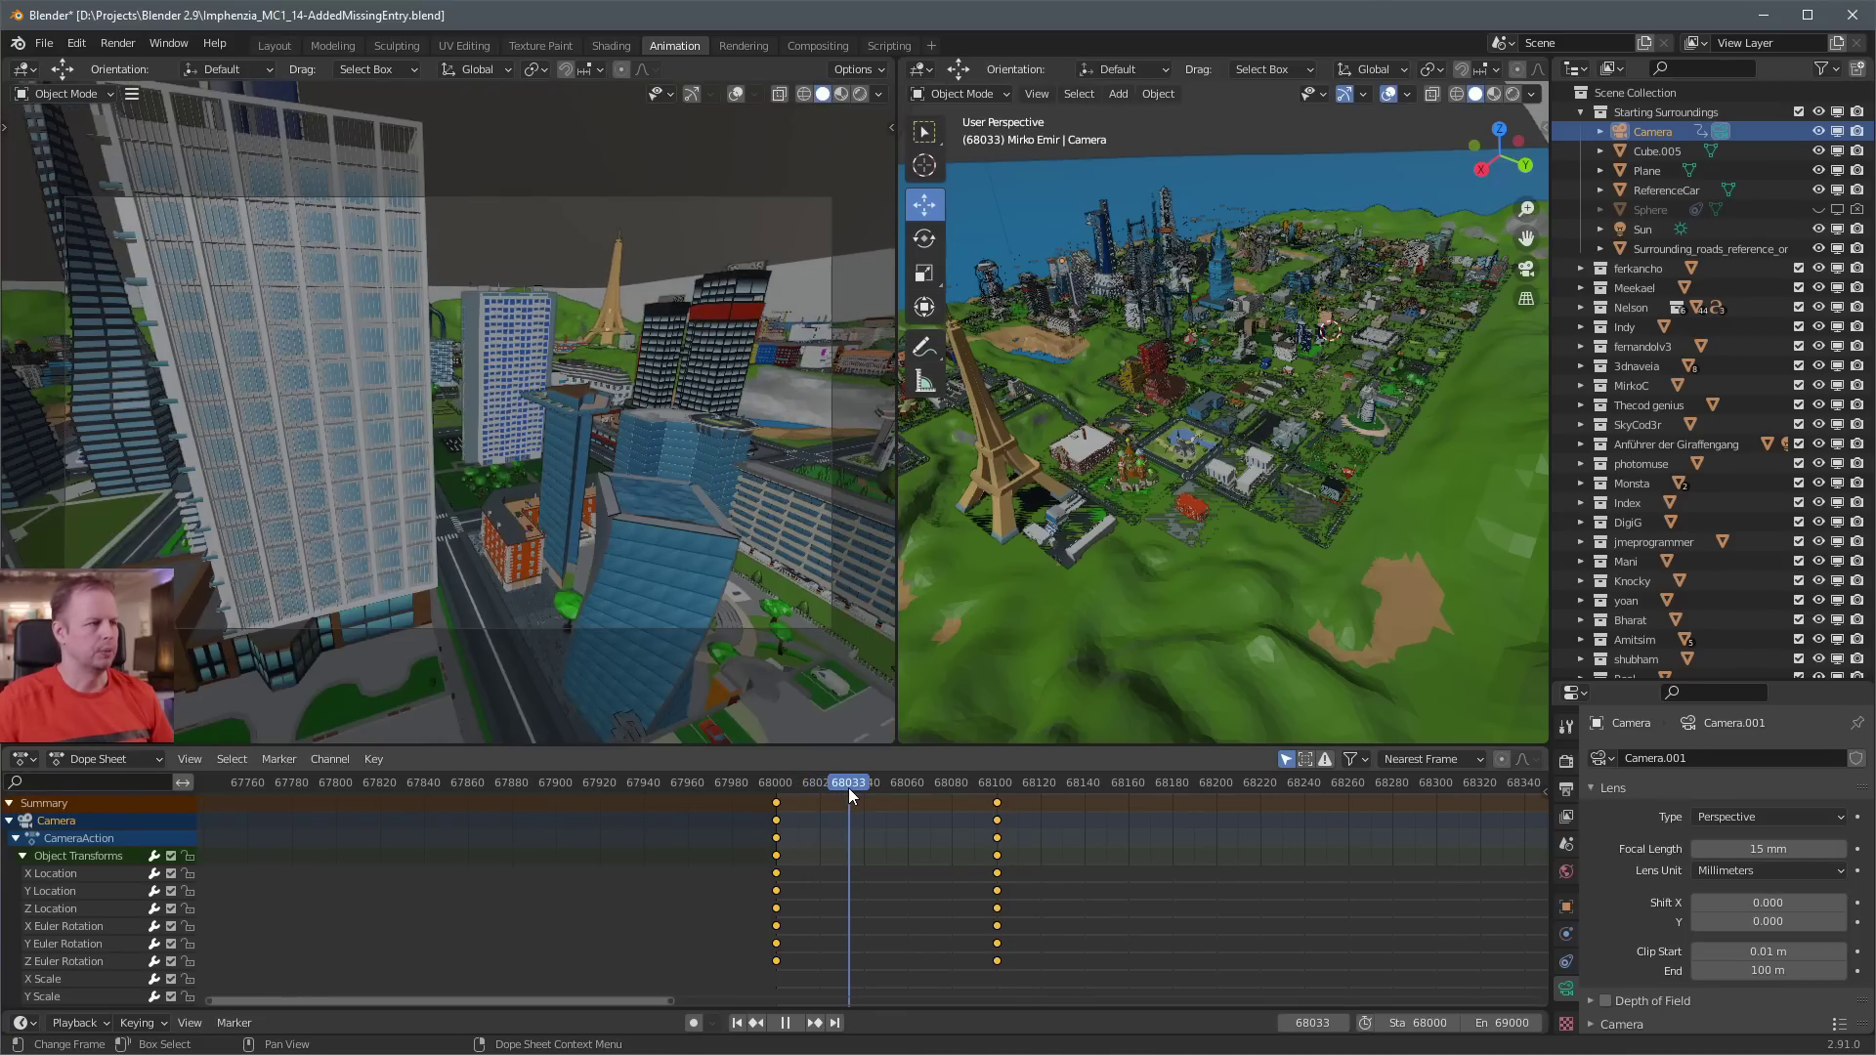
{"action": "key", "text": "space"}
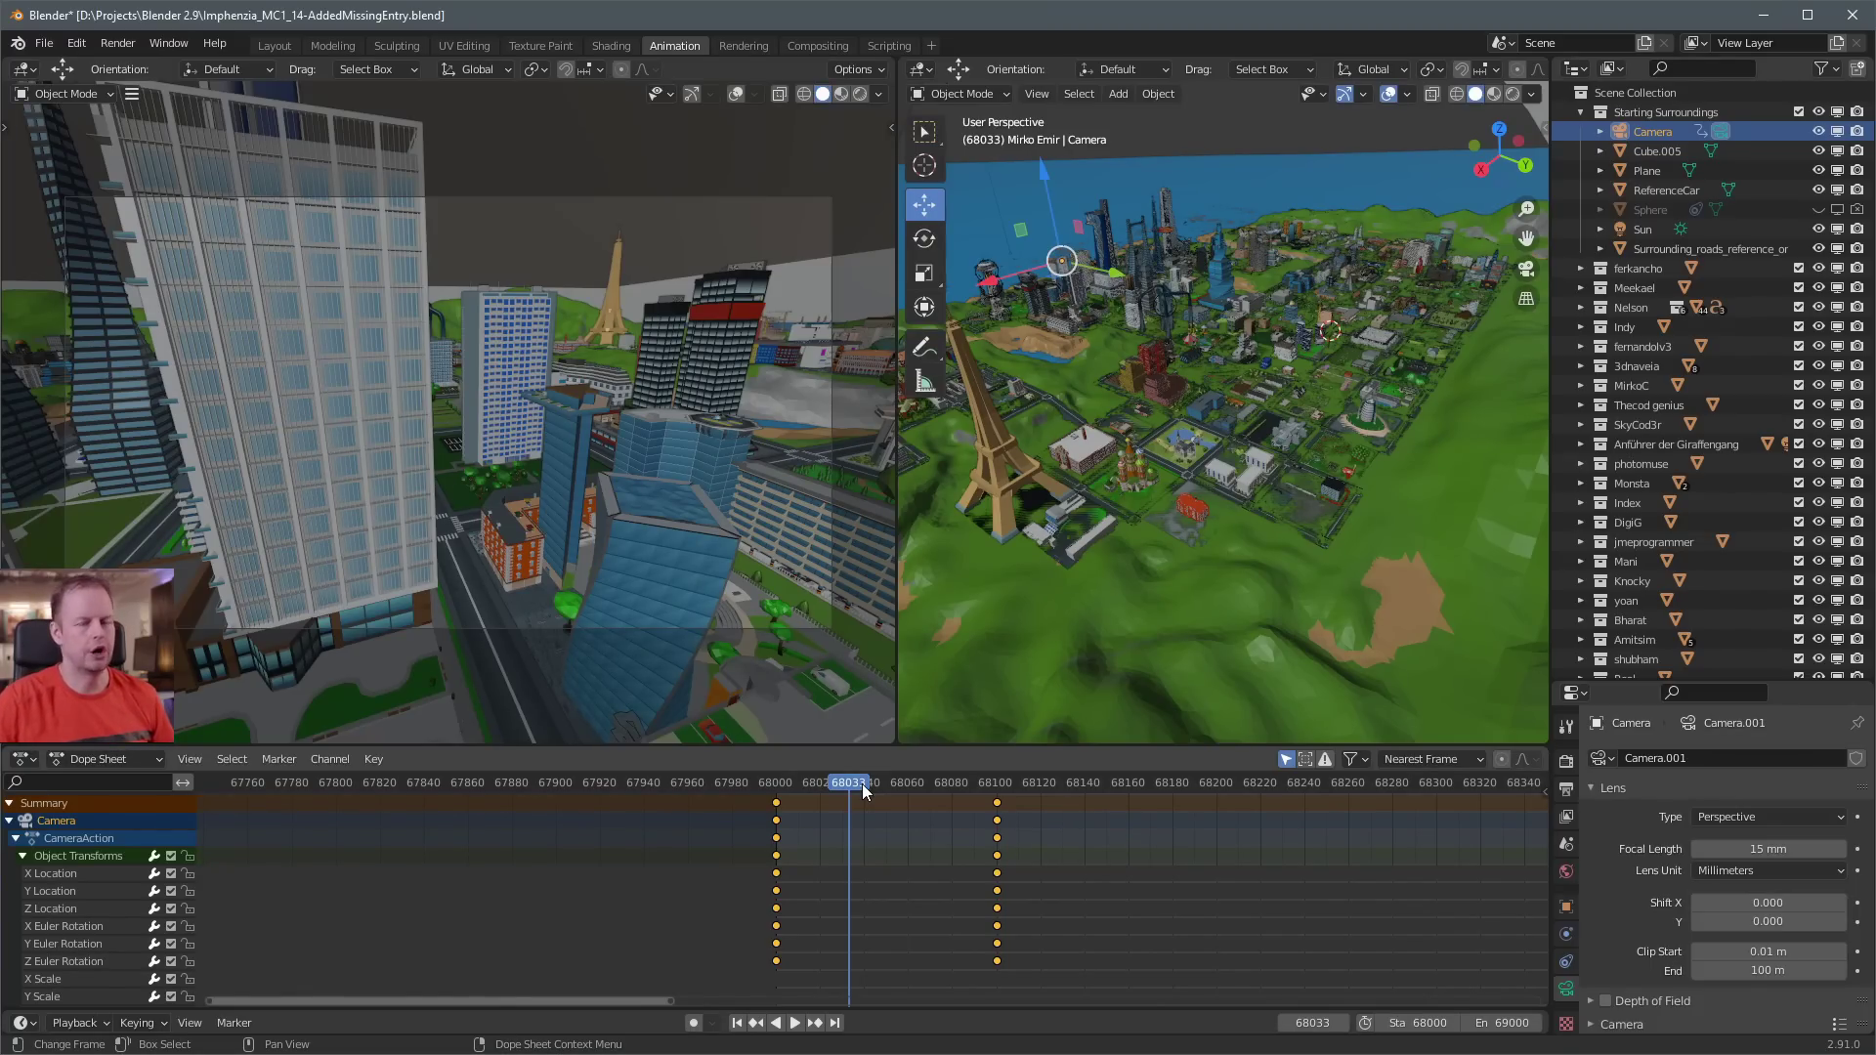
{"action": "key", "text": "space"}
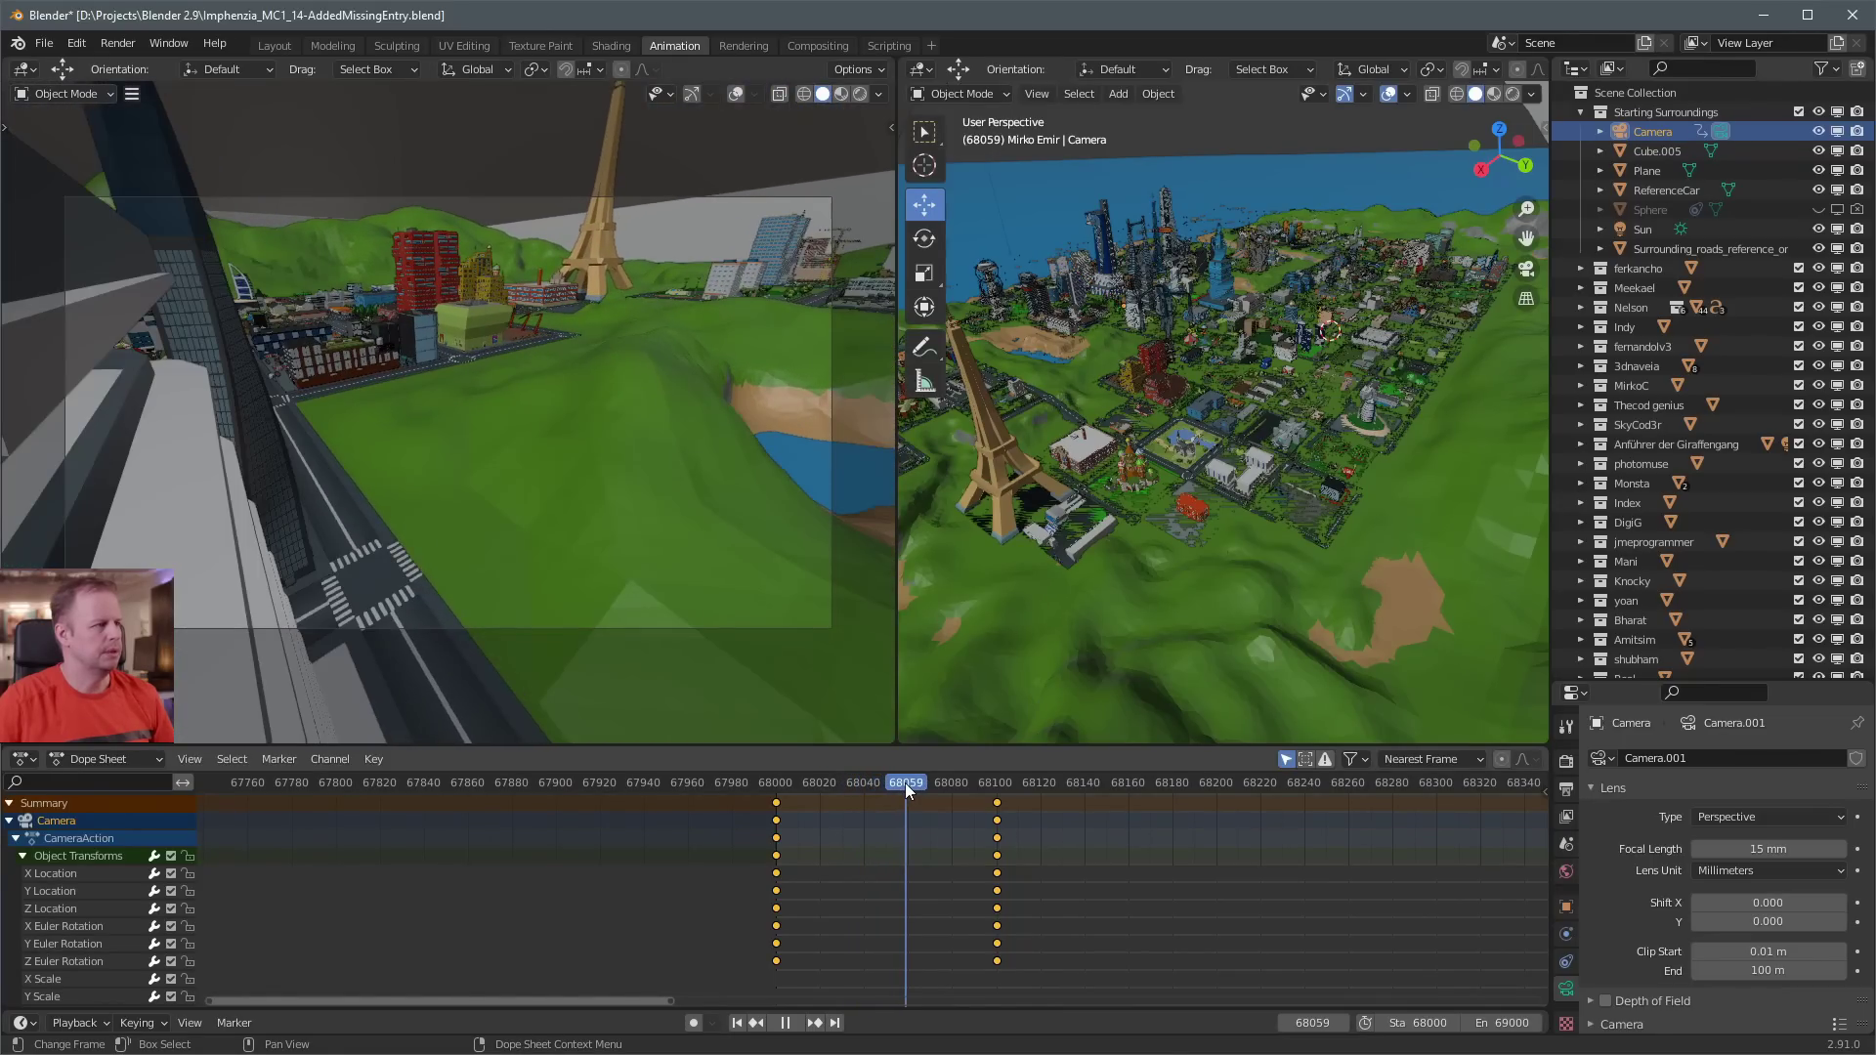
{"action": "left_click_drag", "start_coordinate": [929, 787], "coordinate": [798, 789]}
{"action": "key", "text": "space"}
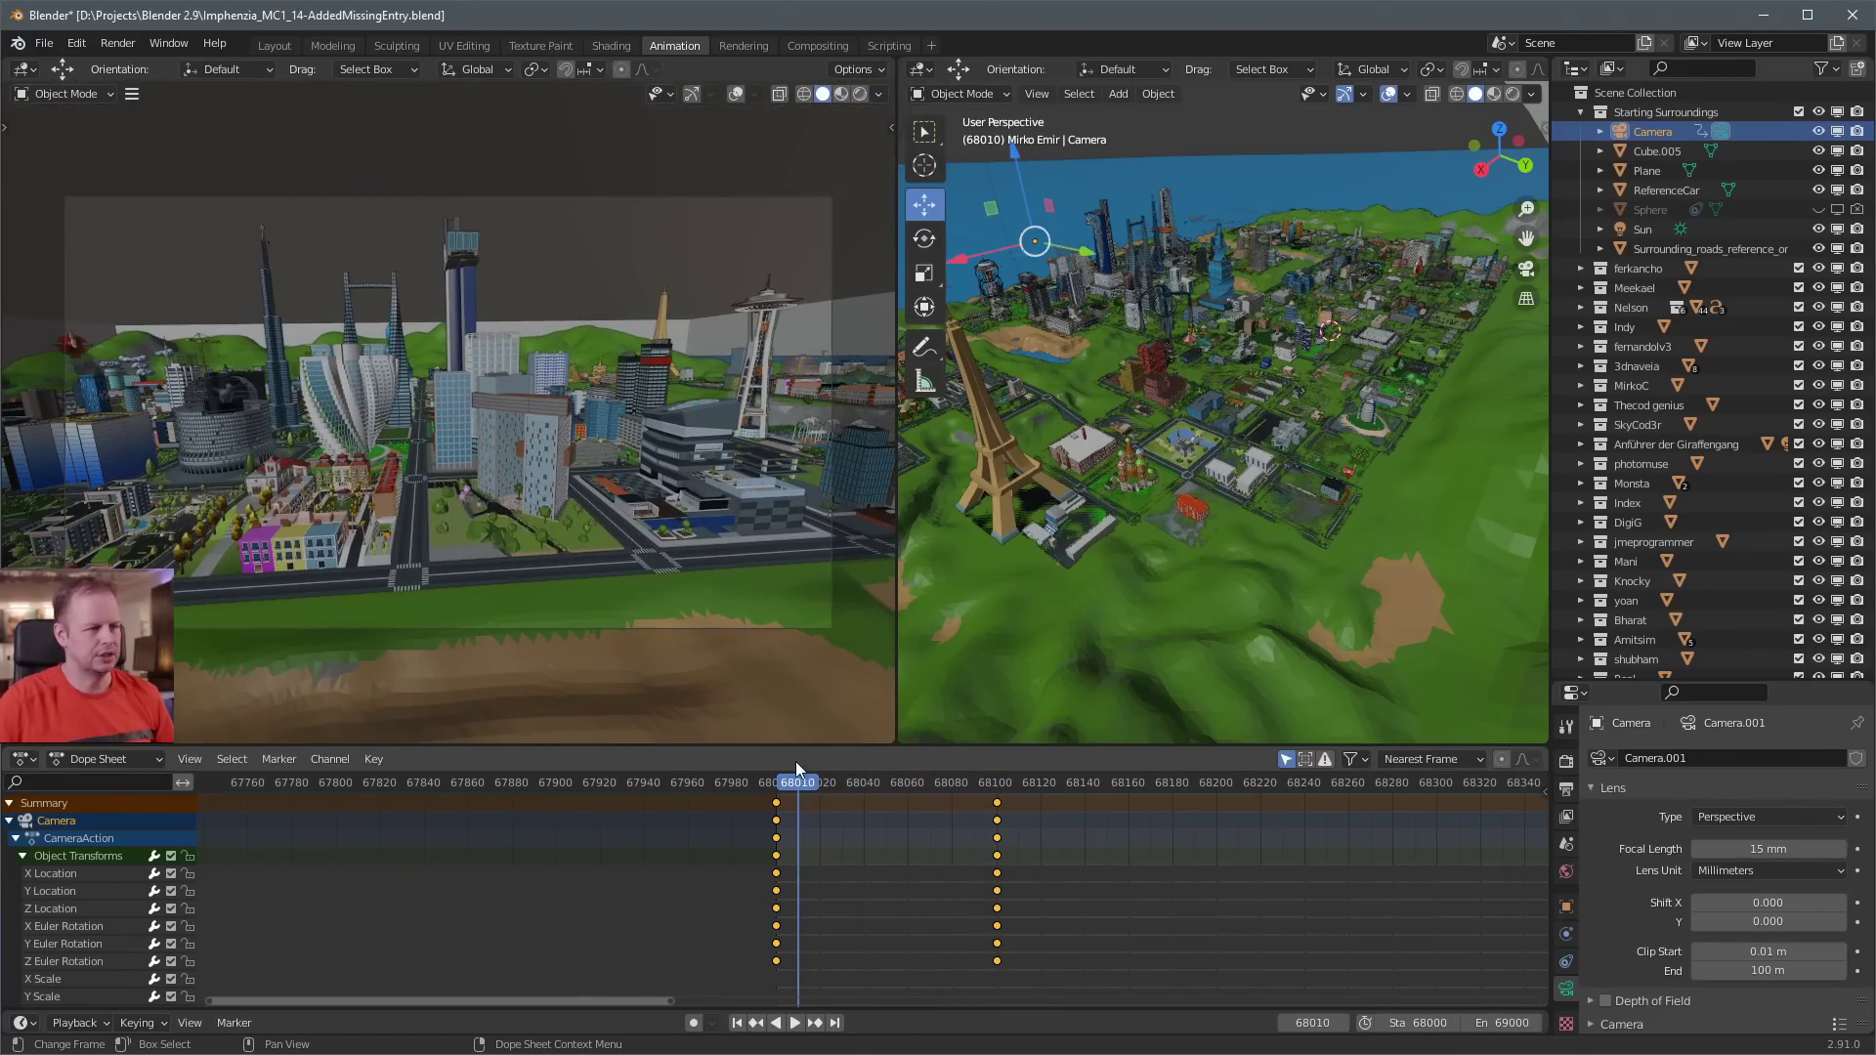
{"action": "key", "text": "space"}
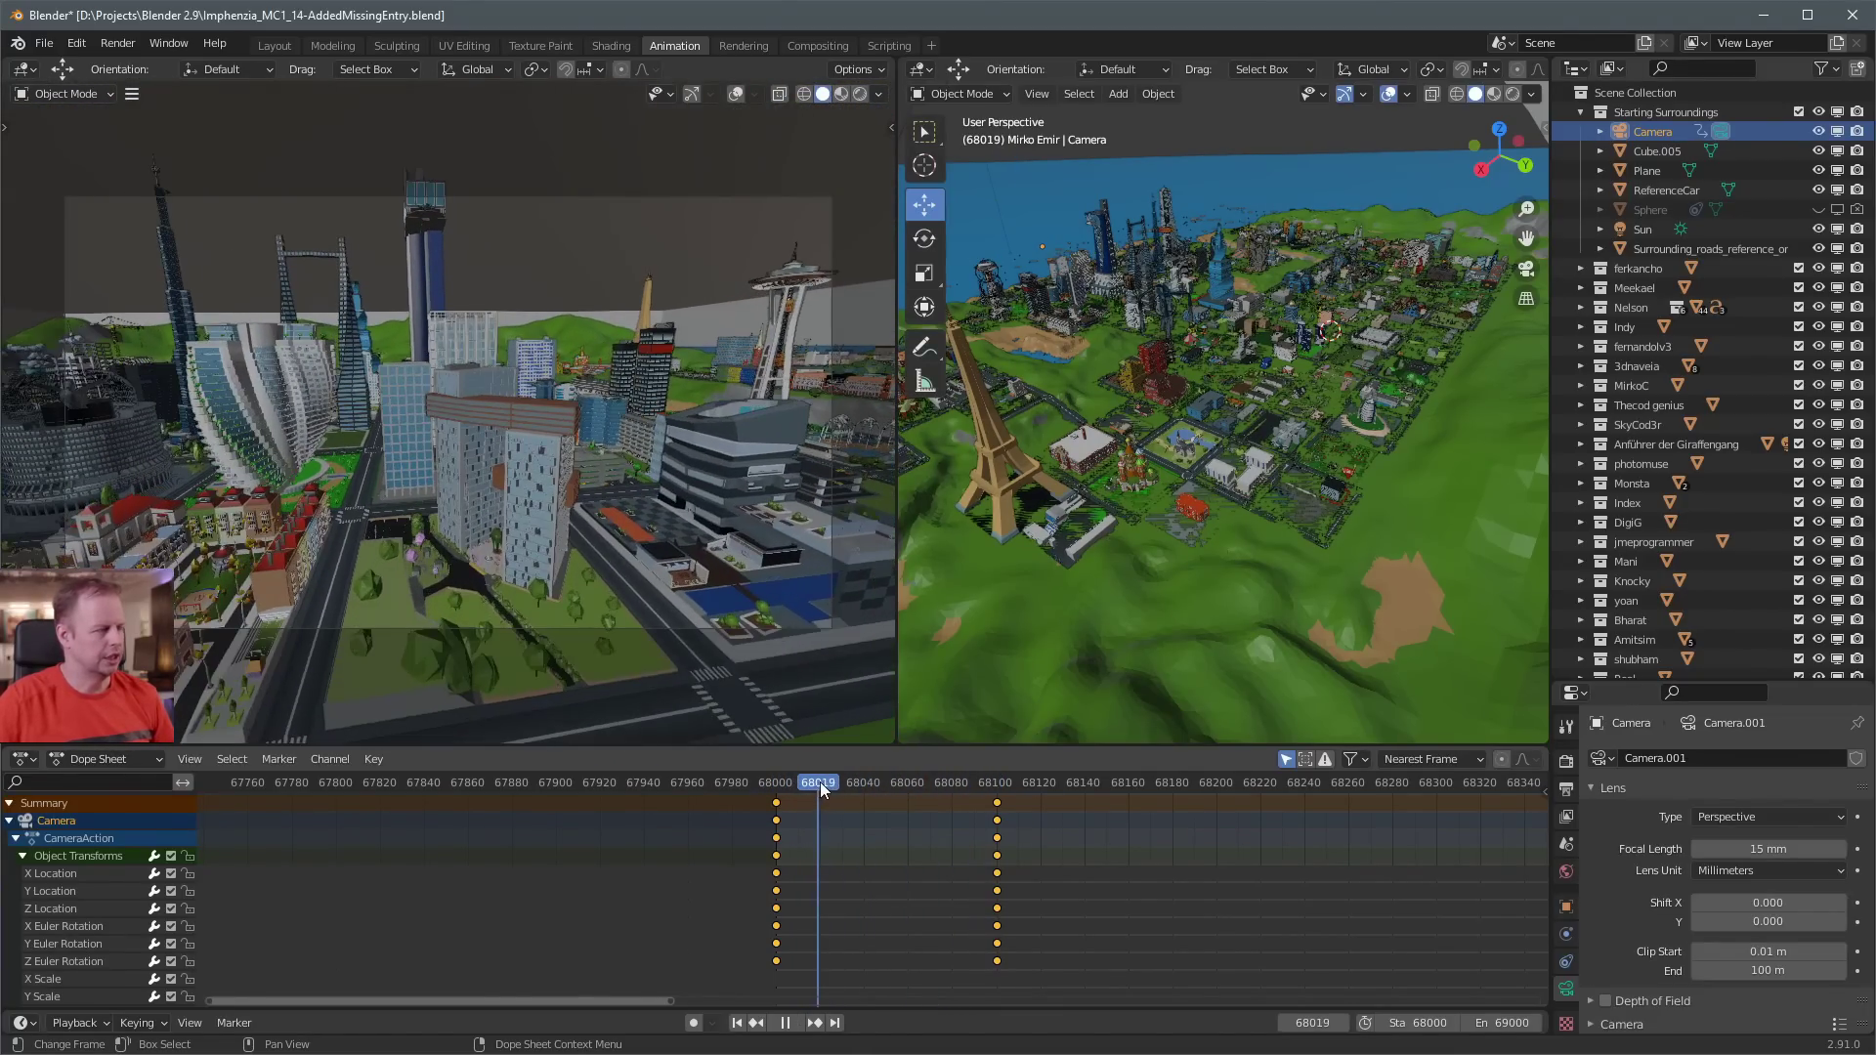
At frame 68053, fly the camera over the street beside the twisted blue tower and insert a Location & Rotation keyframe
{"action": "left_click_drag", "start_coordinate": [835, 781], "coordinate": [896, 785]}
{"action": "mouse_move", "coordinate": [897, 782]}
{"action": "left_mouse_down"}
{"action": "mouse_move", "coordinate": [1013, 760]}
{"action": "mouse_move", "coordinate": [819, 800]}
{"action": "mouse_move", "coordinate": [893, 795]}
{"action": "left_mouse_up"}
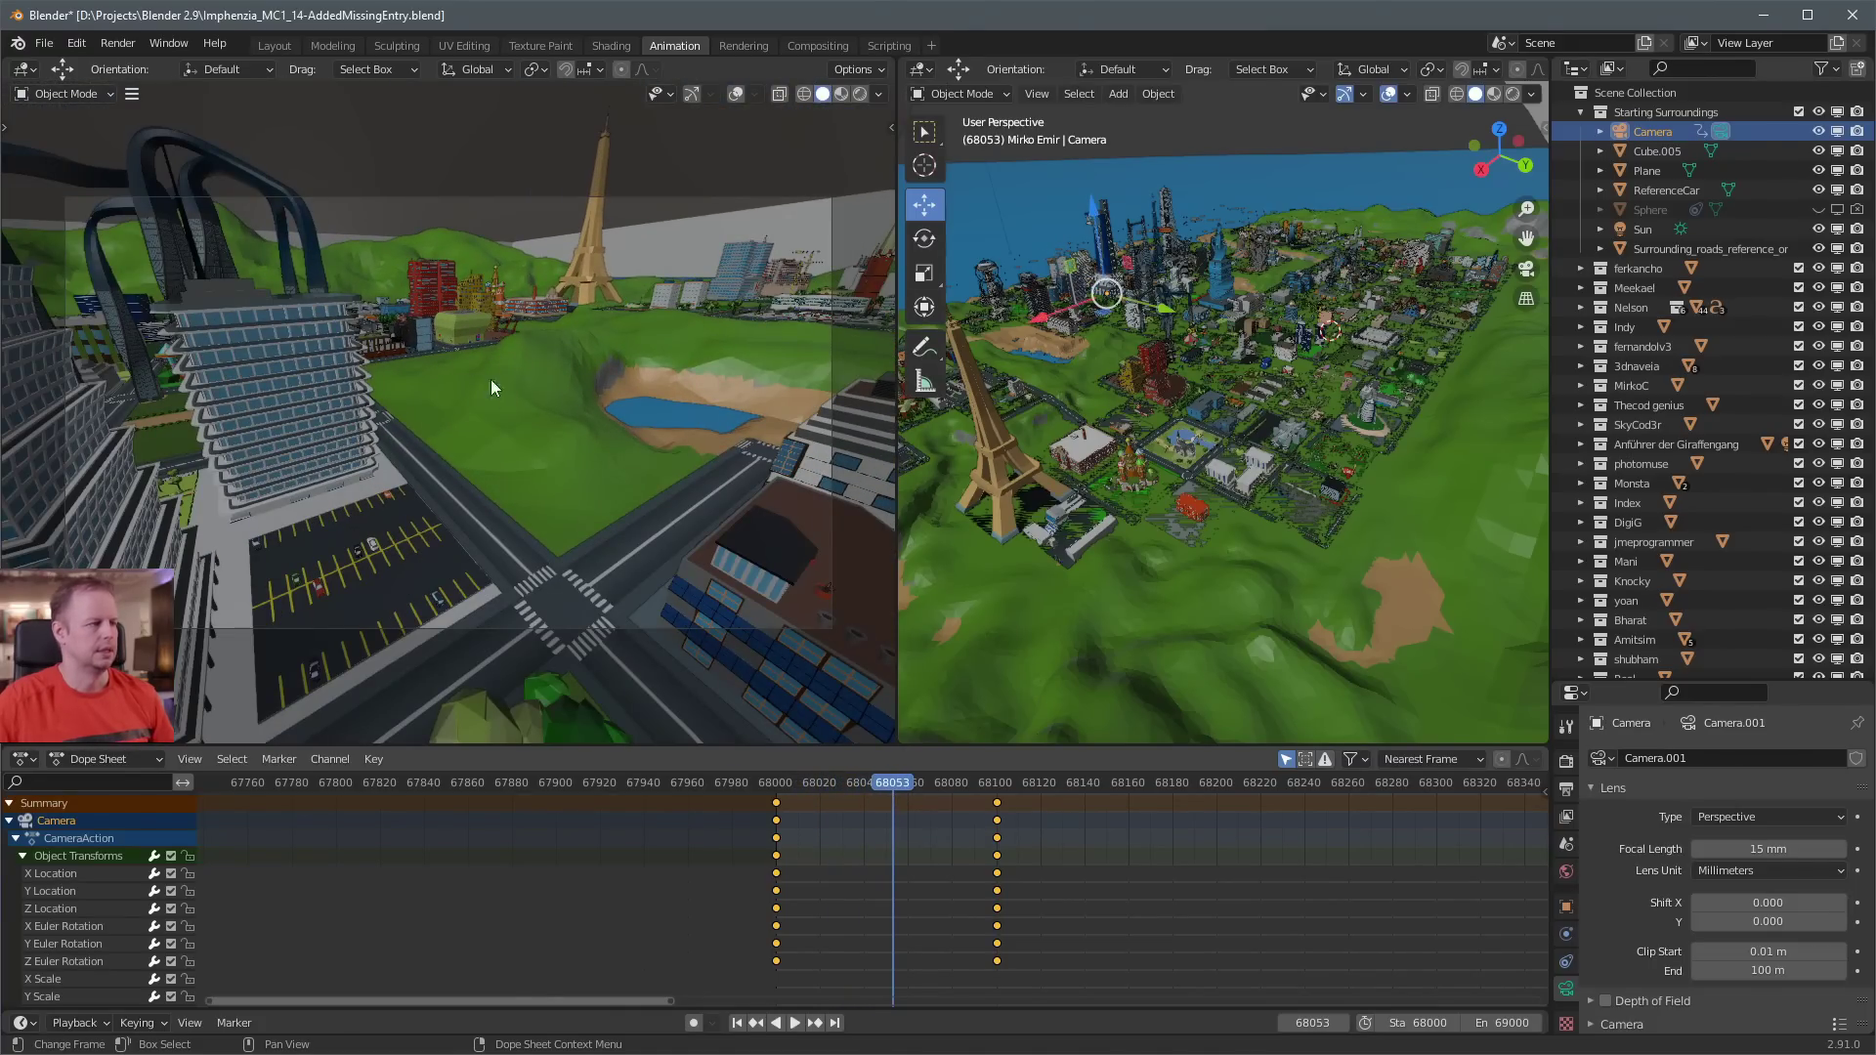
{"action": "key", "text": "w"}
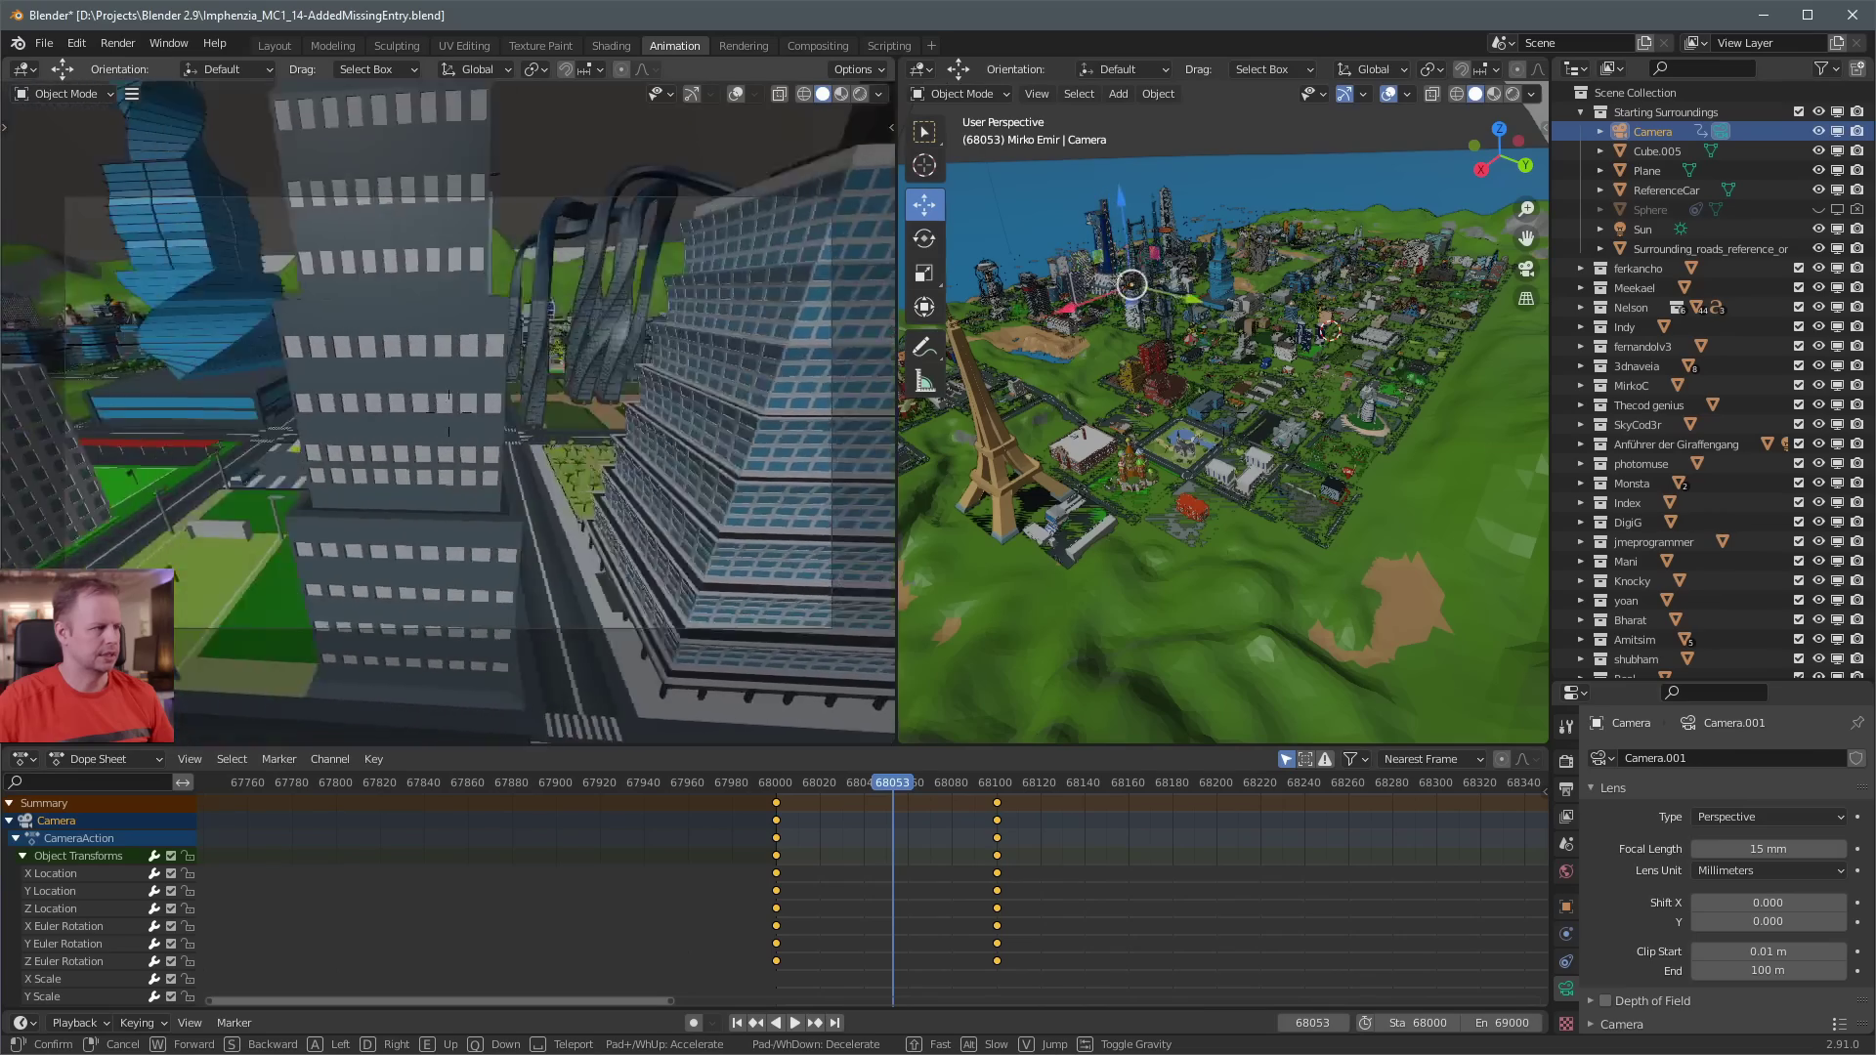
{"action": "key", "text": "w"}
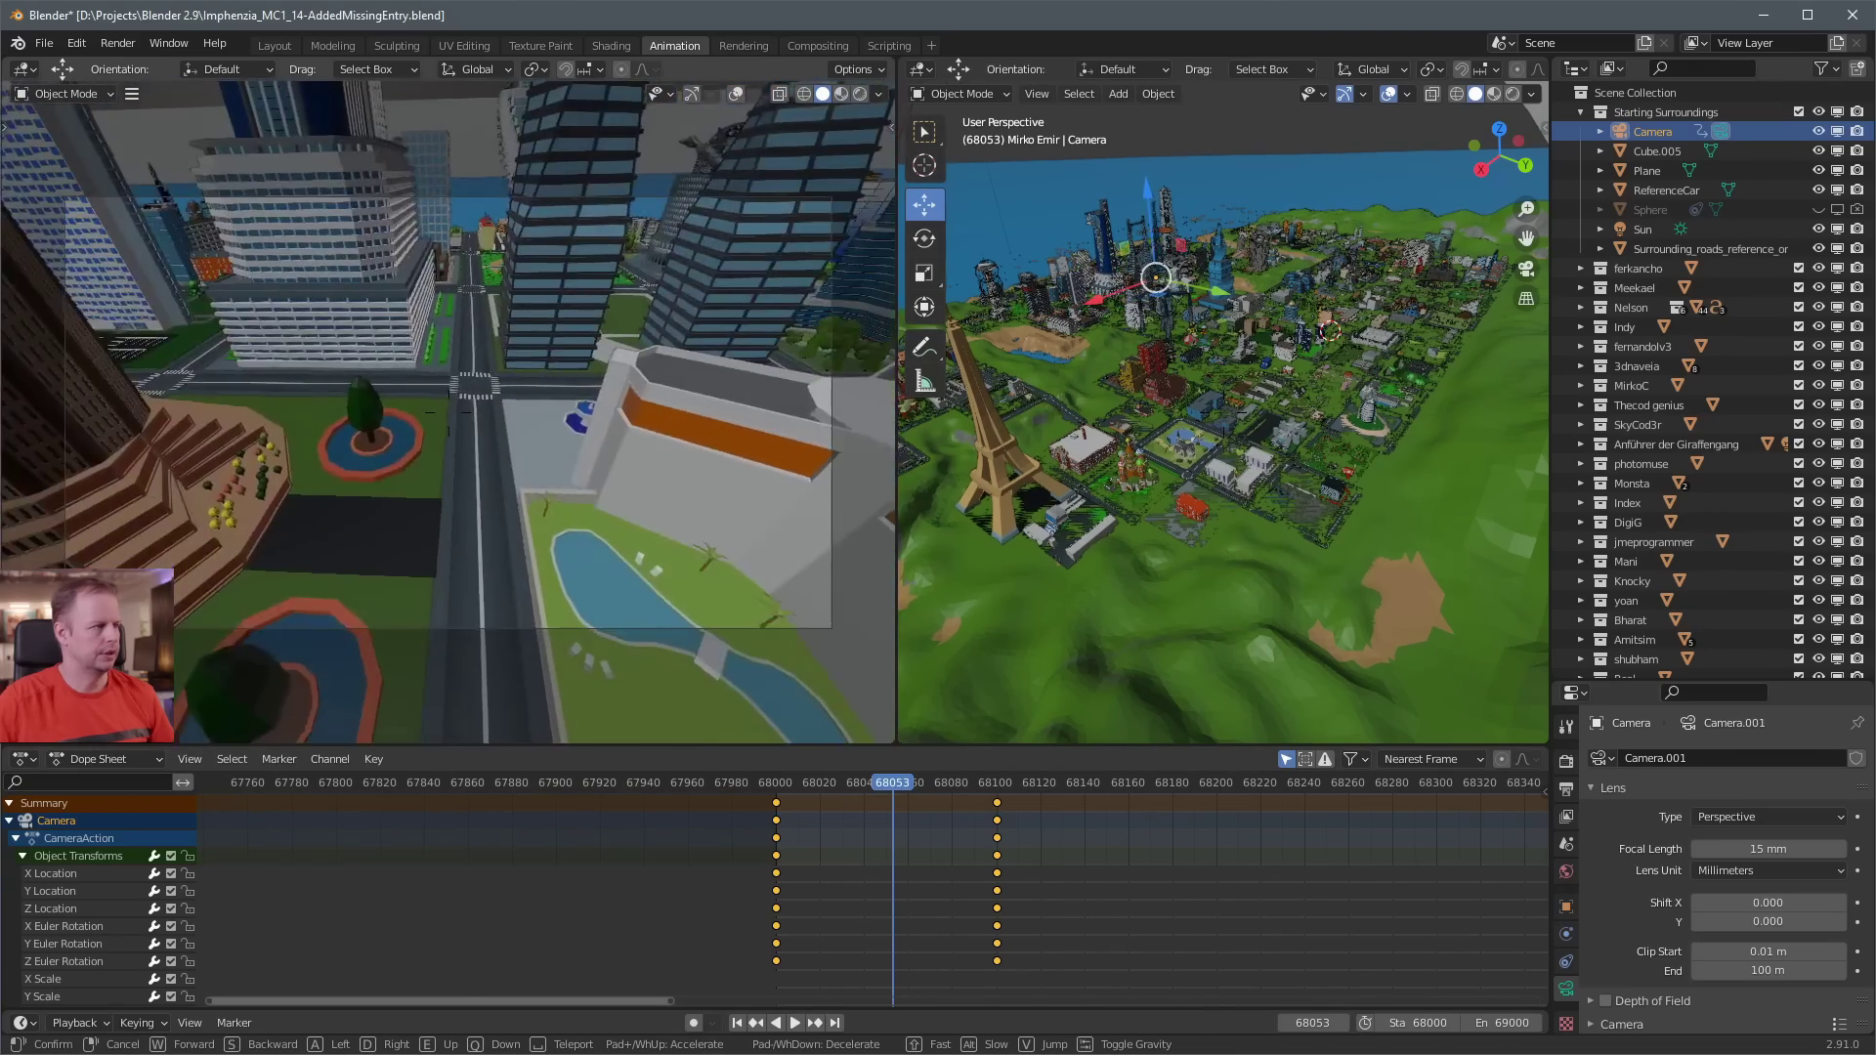
{"action": "key", "text": "w"}
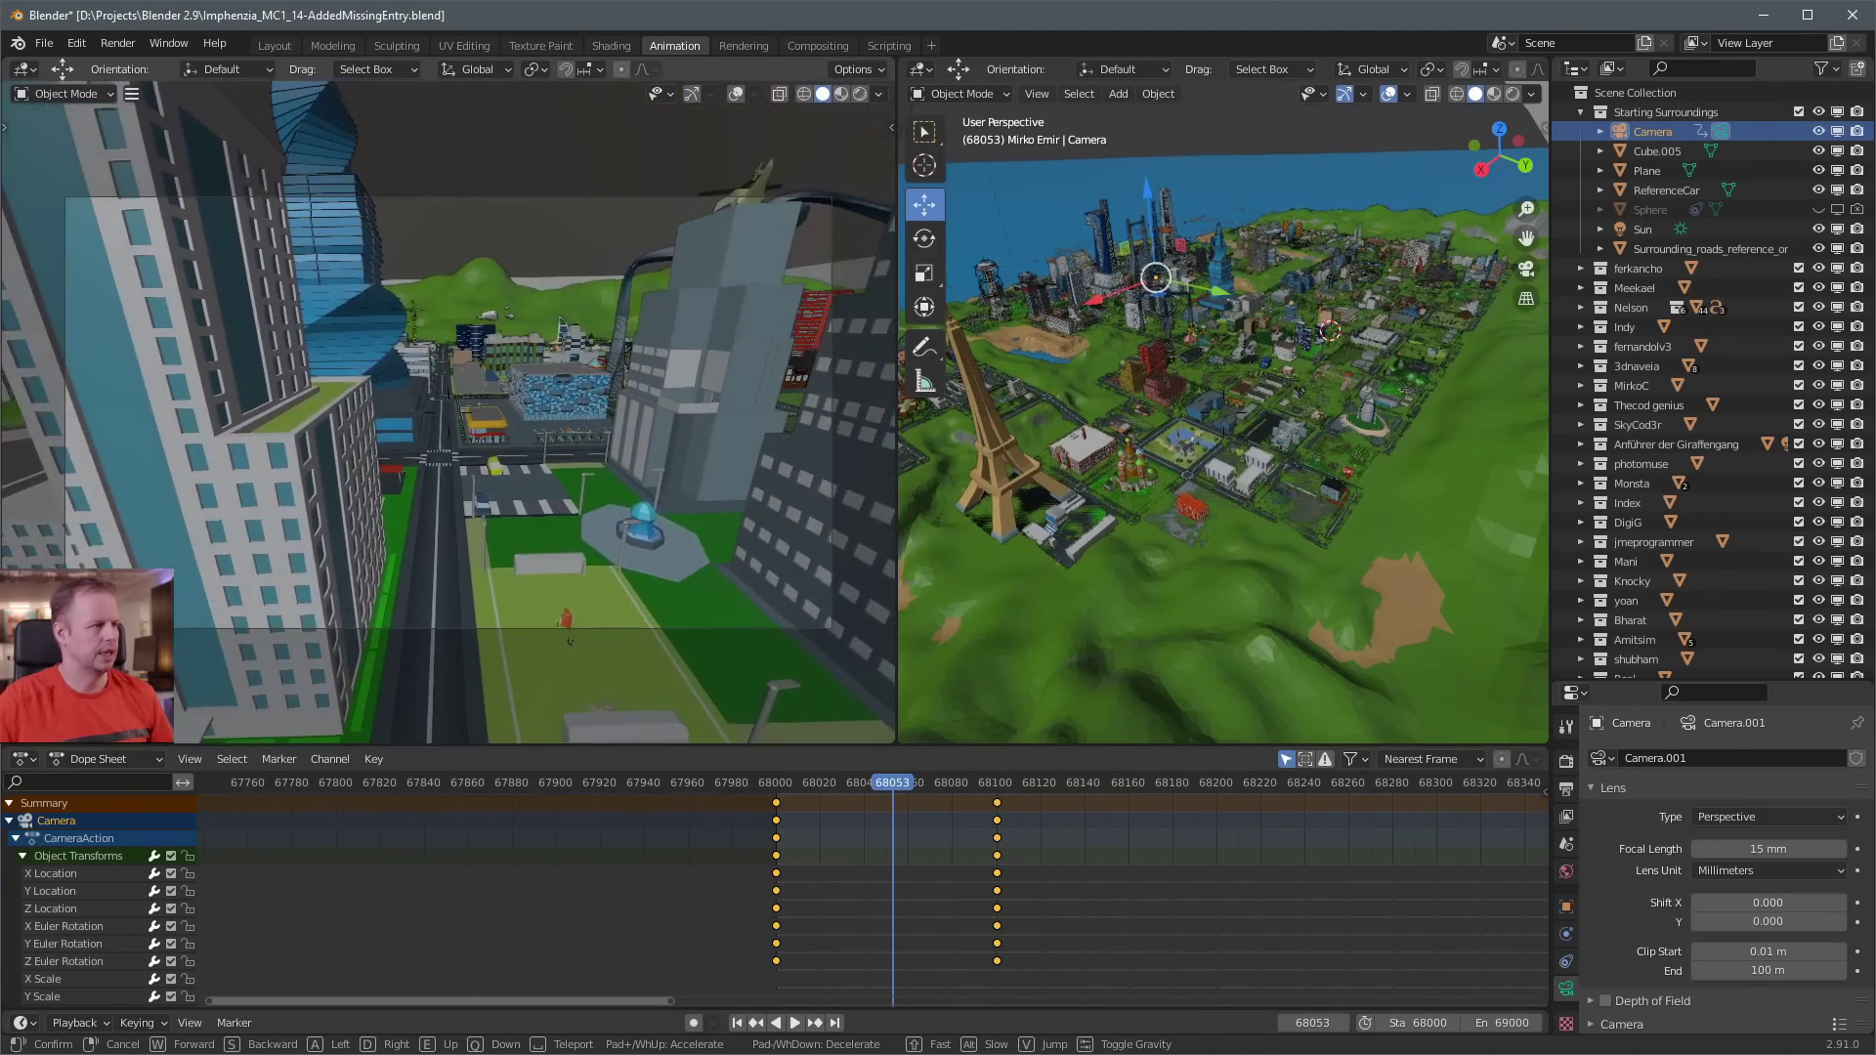
{"action": "key", "text": "s"}
{"action": "left_click", "coordinate": [448, 413]}
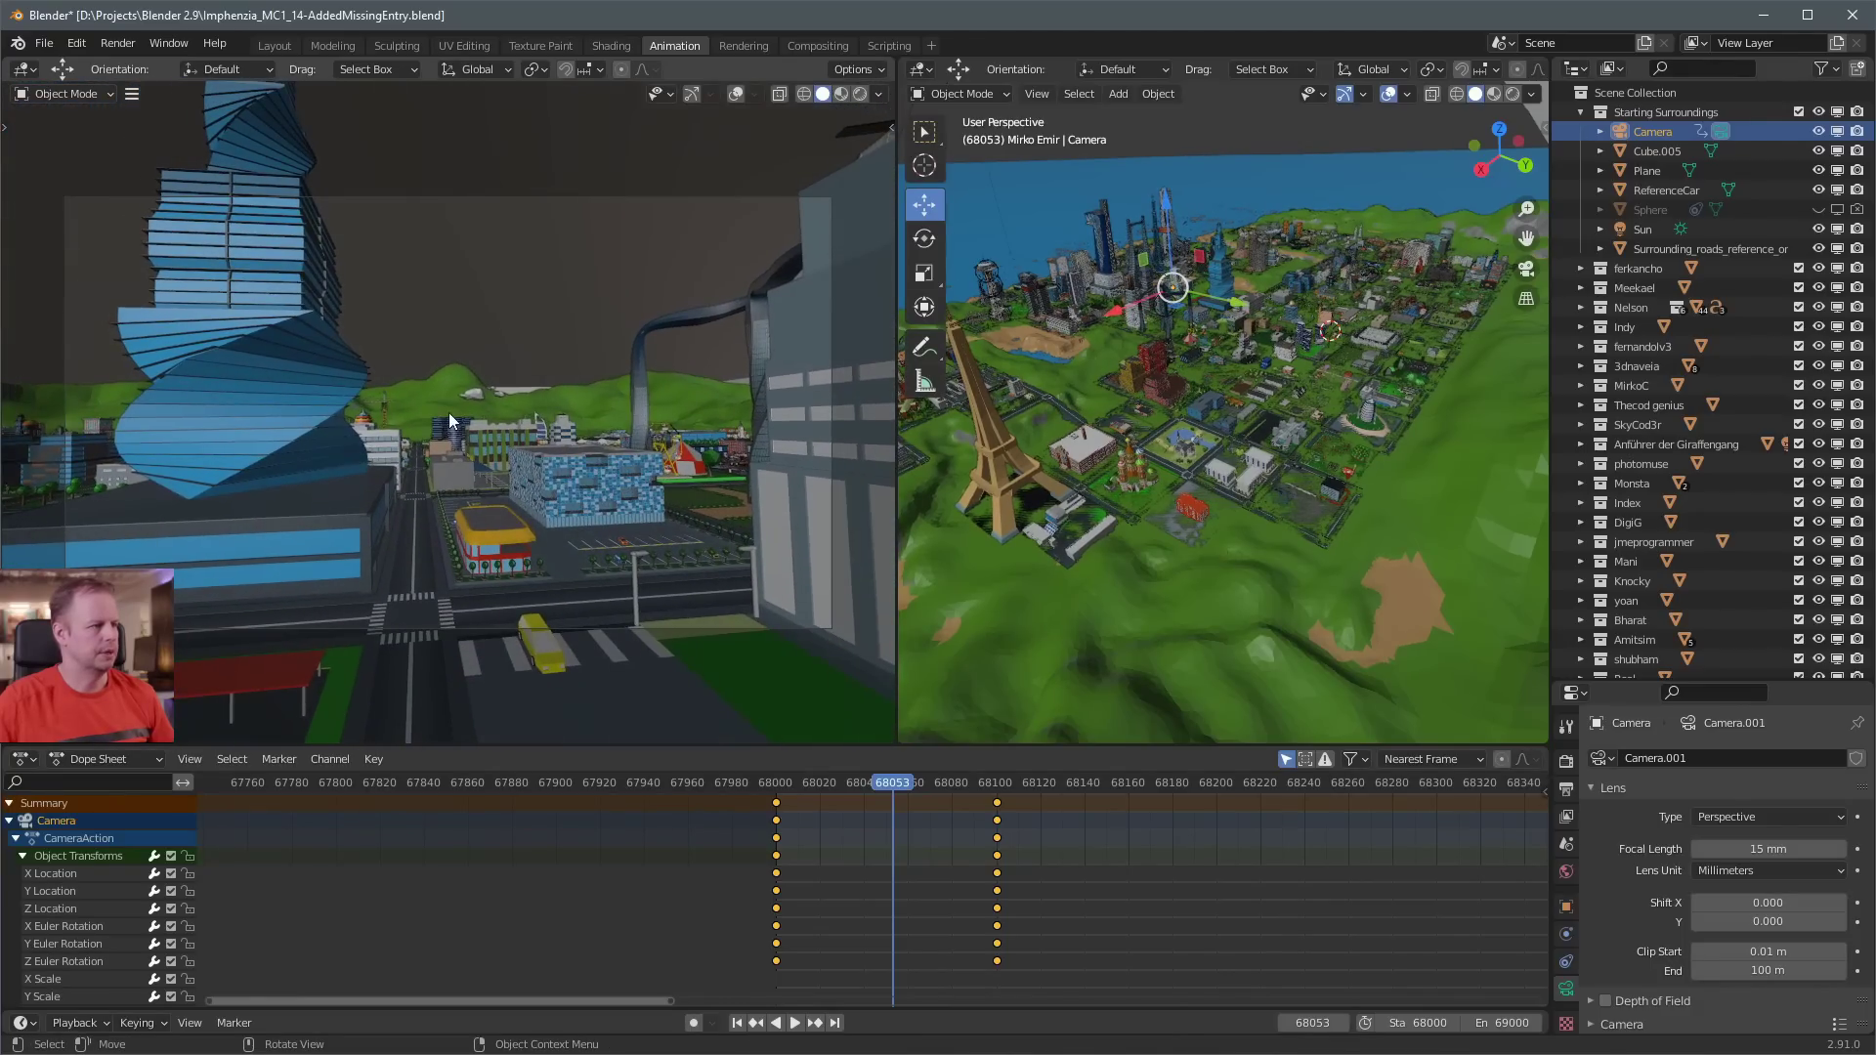
{"action": "key", "text": "i"}
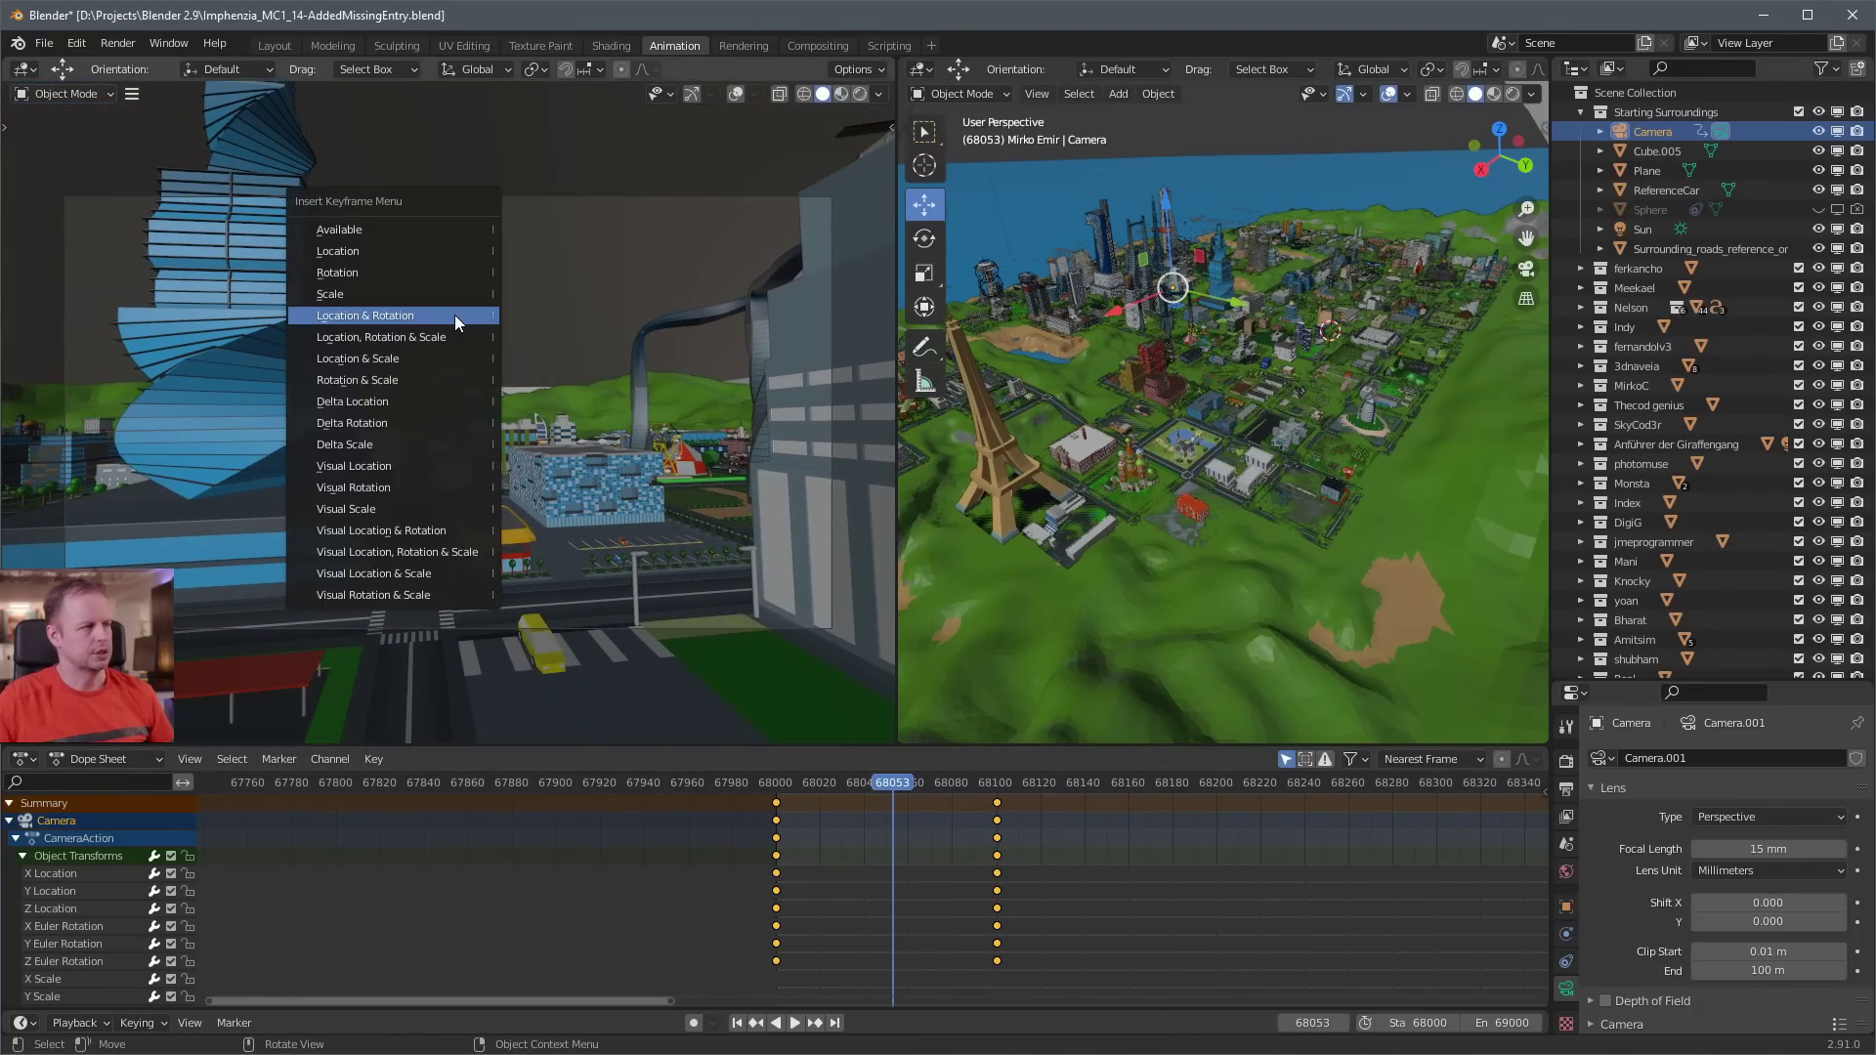
{"action": "left_click", "coordinate": [454, 314]}
Return towards the start of the flythrough and play it back past the middle keyframe
{"action": "left_click_drag", "start_coordinate": [884, 781], "coordinate": [811, 757]}
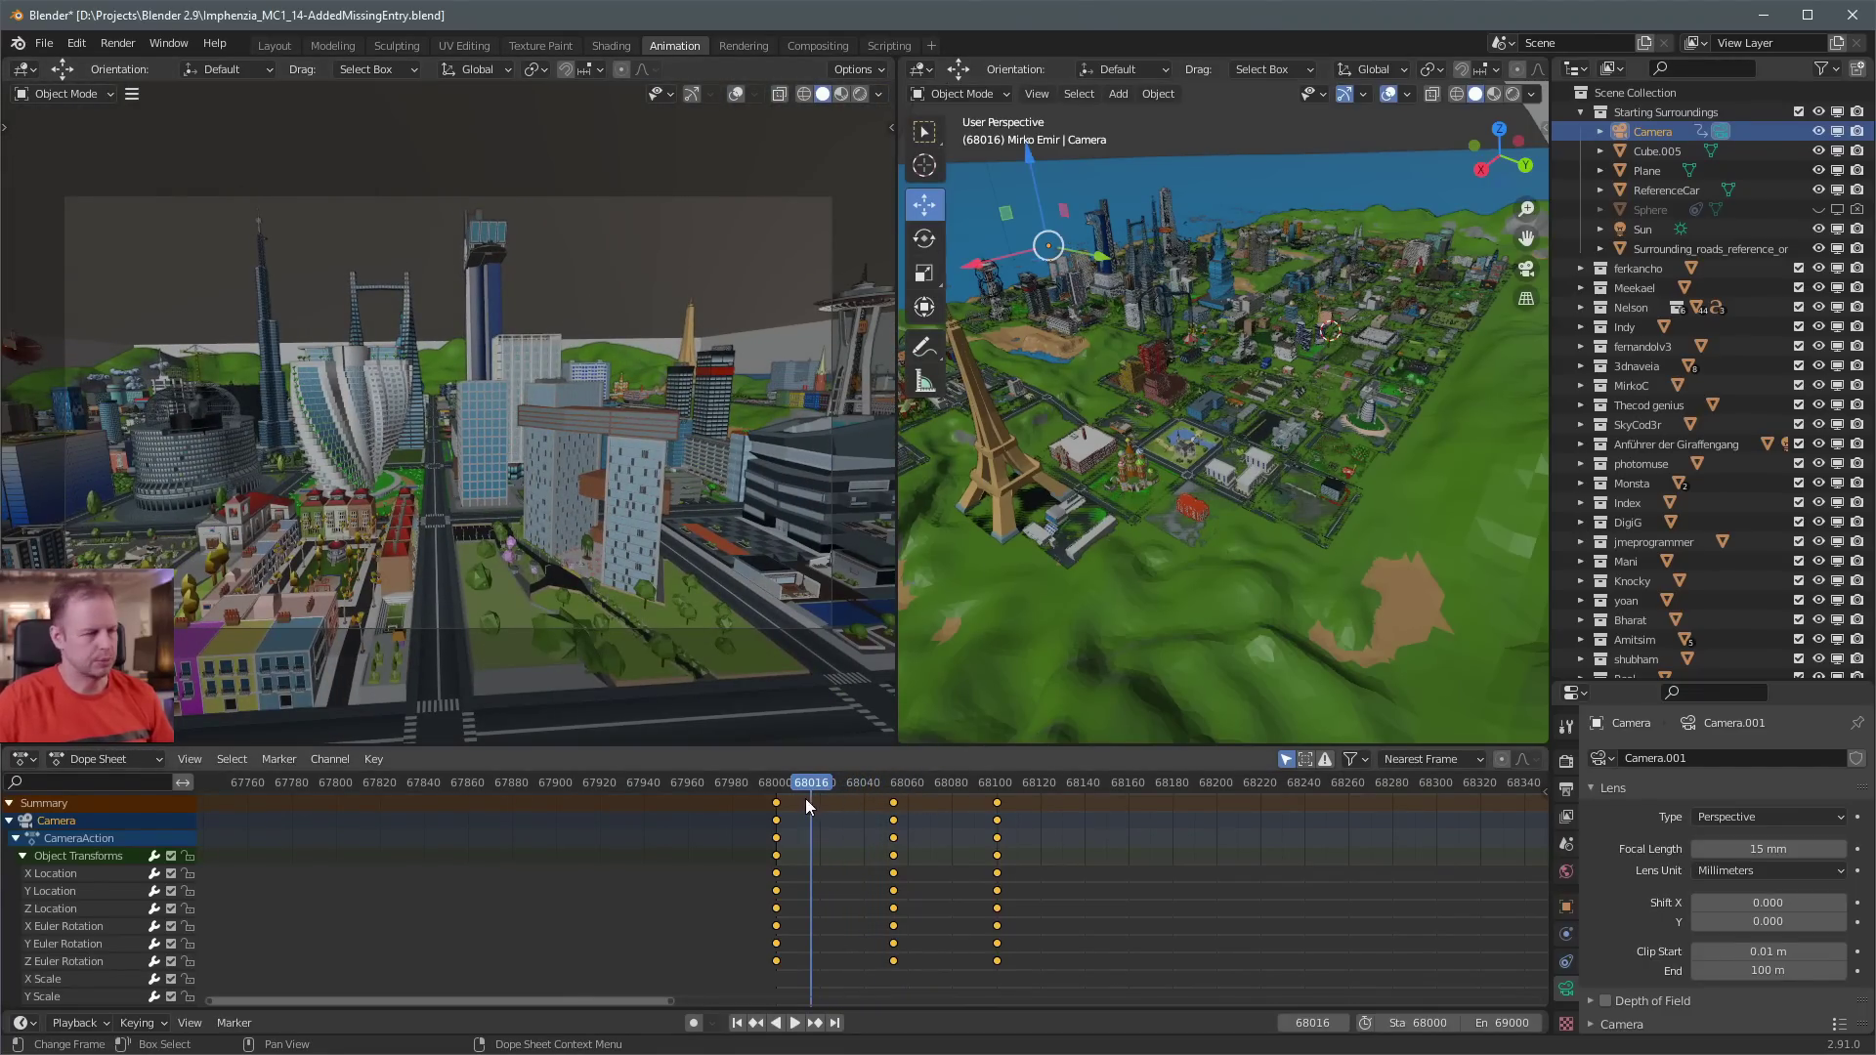
{"action": "key", "text": "shift+Left"}
{"action": "key", "text": "space"}
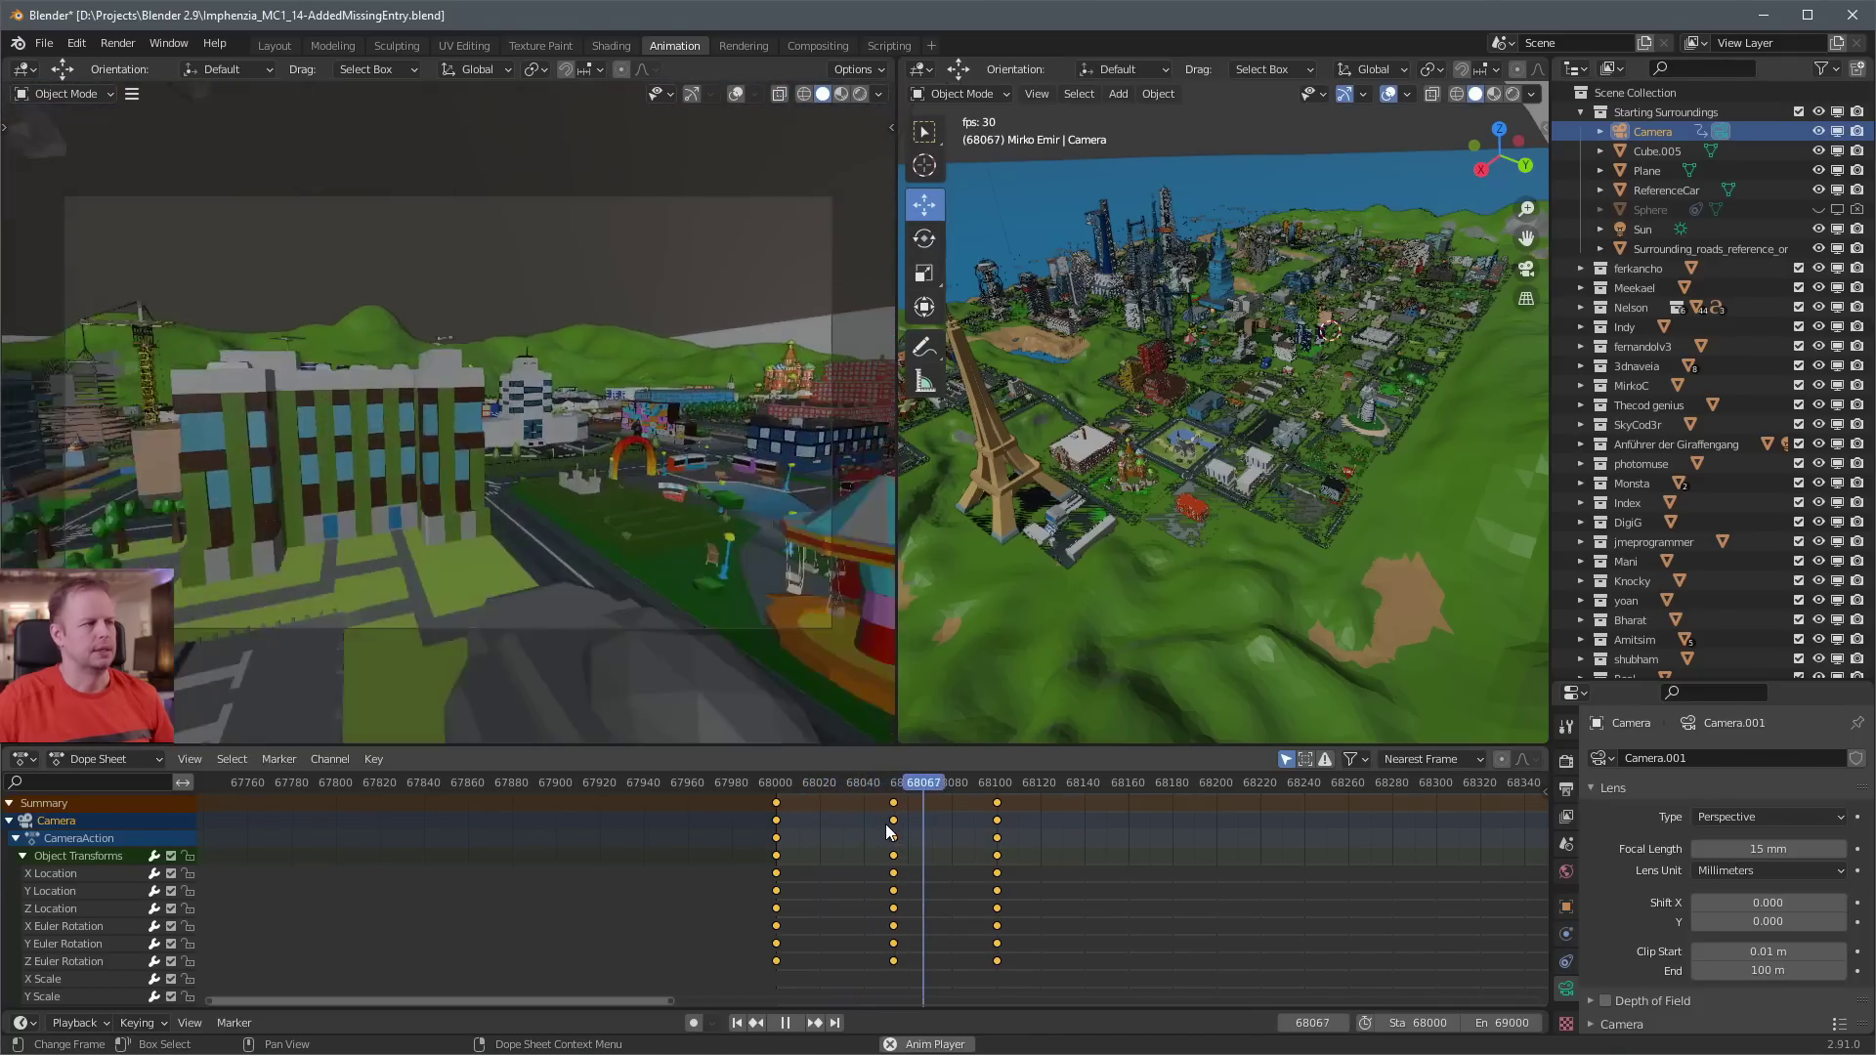
{"action": "key", "text": "space"}
Roll the camera into a banking tilt at frame 68053 and insert the Location & Rotation keyframe there again
{"action": "left_click_drag", "start_coordinate": [900, 783], "coordinate": [892, 781]}
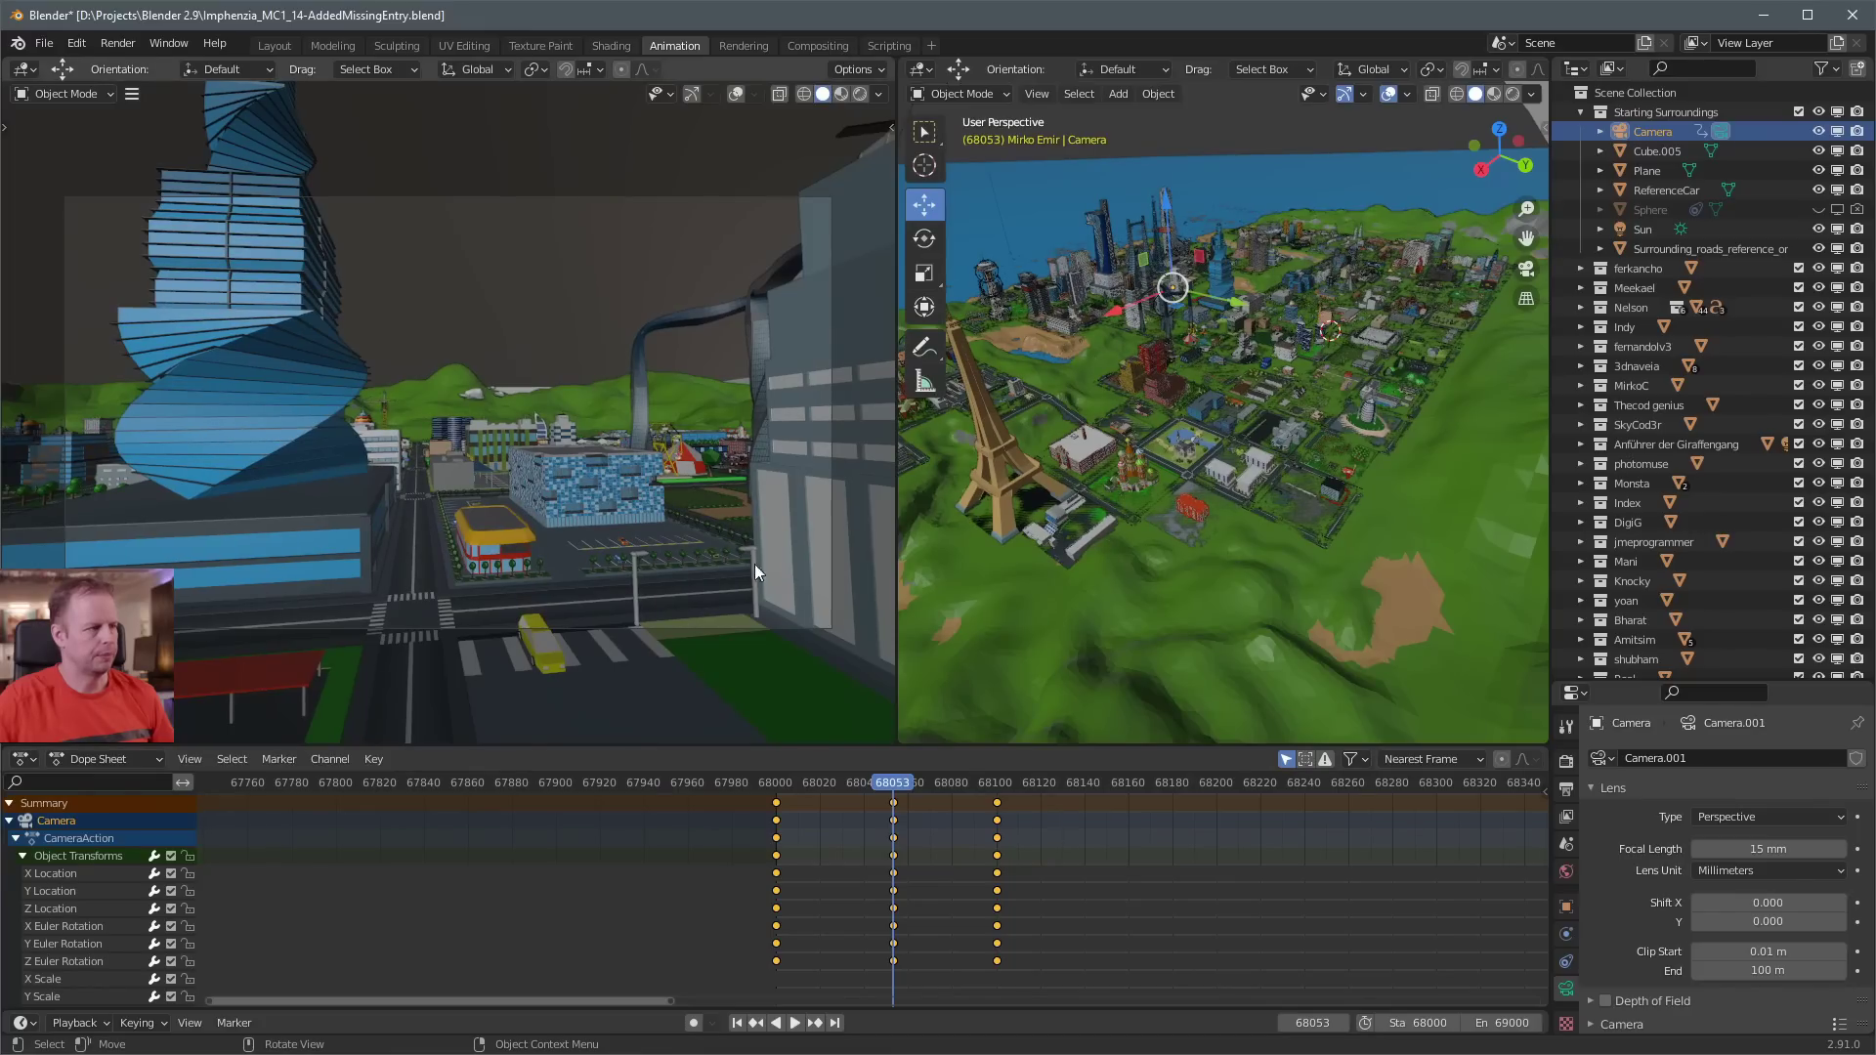
{"action": "scroll", "coordinate": [936, 839], "scroll_direction": "up", "scroll_amount": 3}
{"action": "key", "text": "space"}
{"action": "key", "text": "r"}
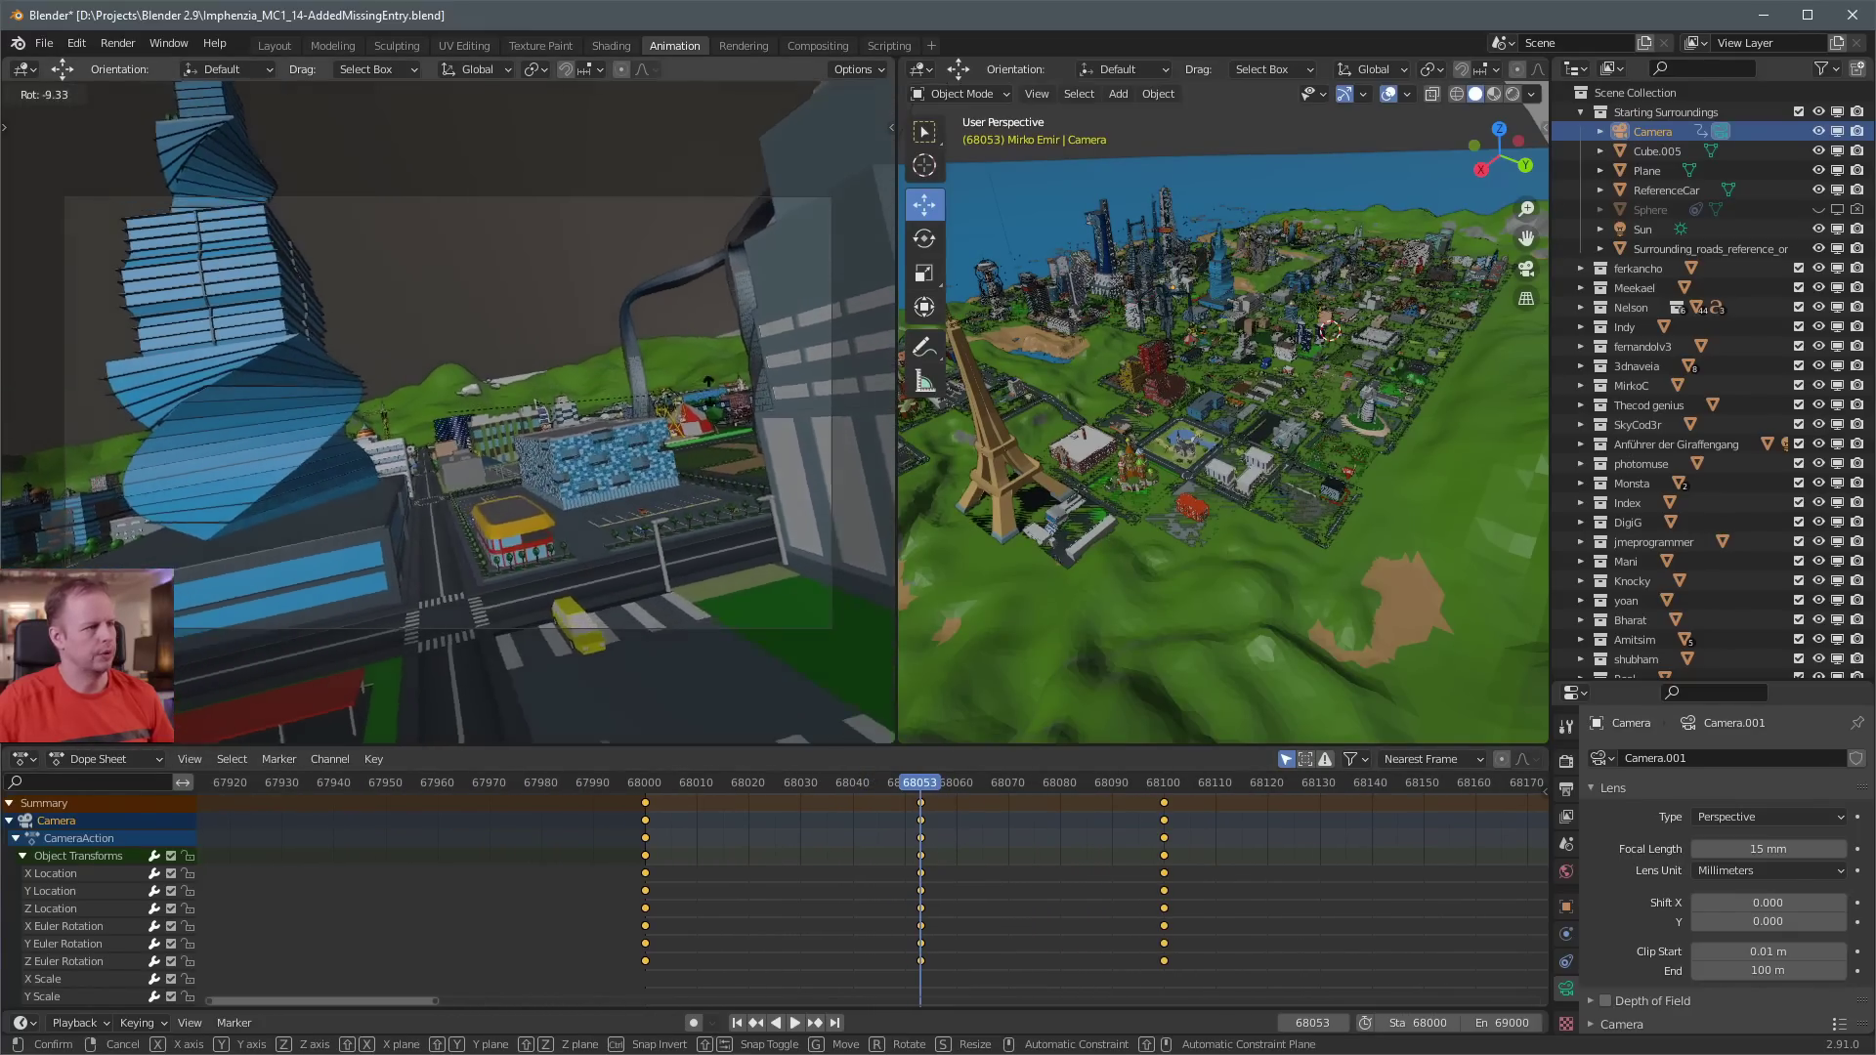
{"action": "left_click", "coordinate": [735, 651]}
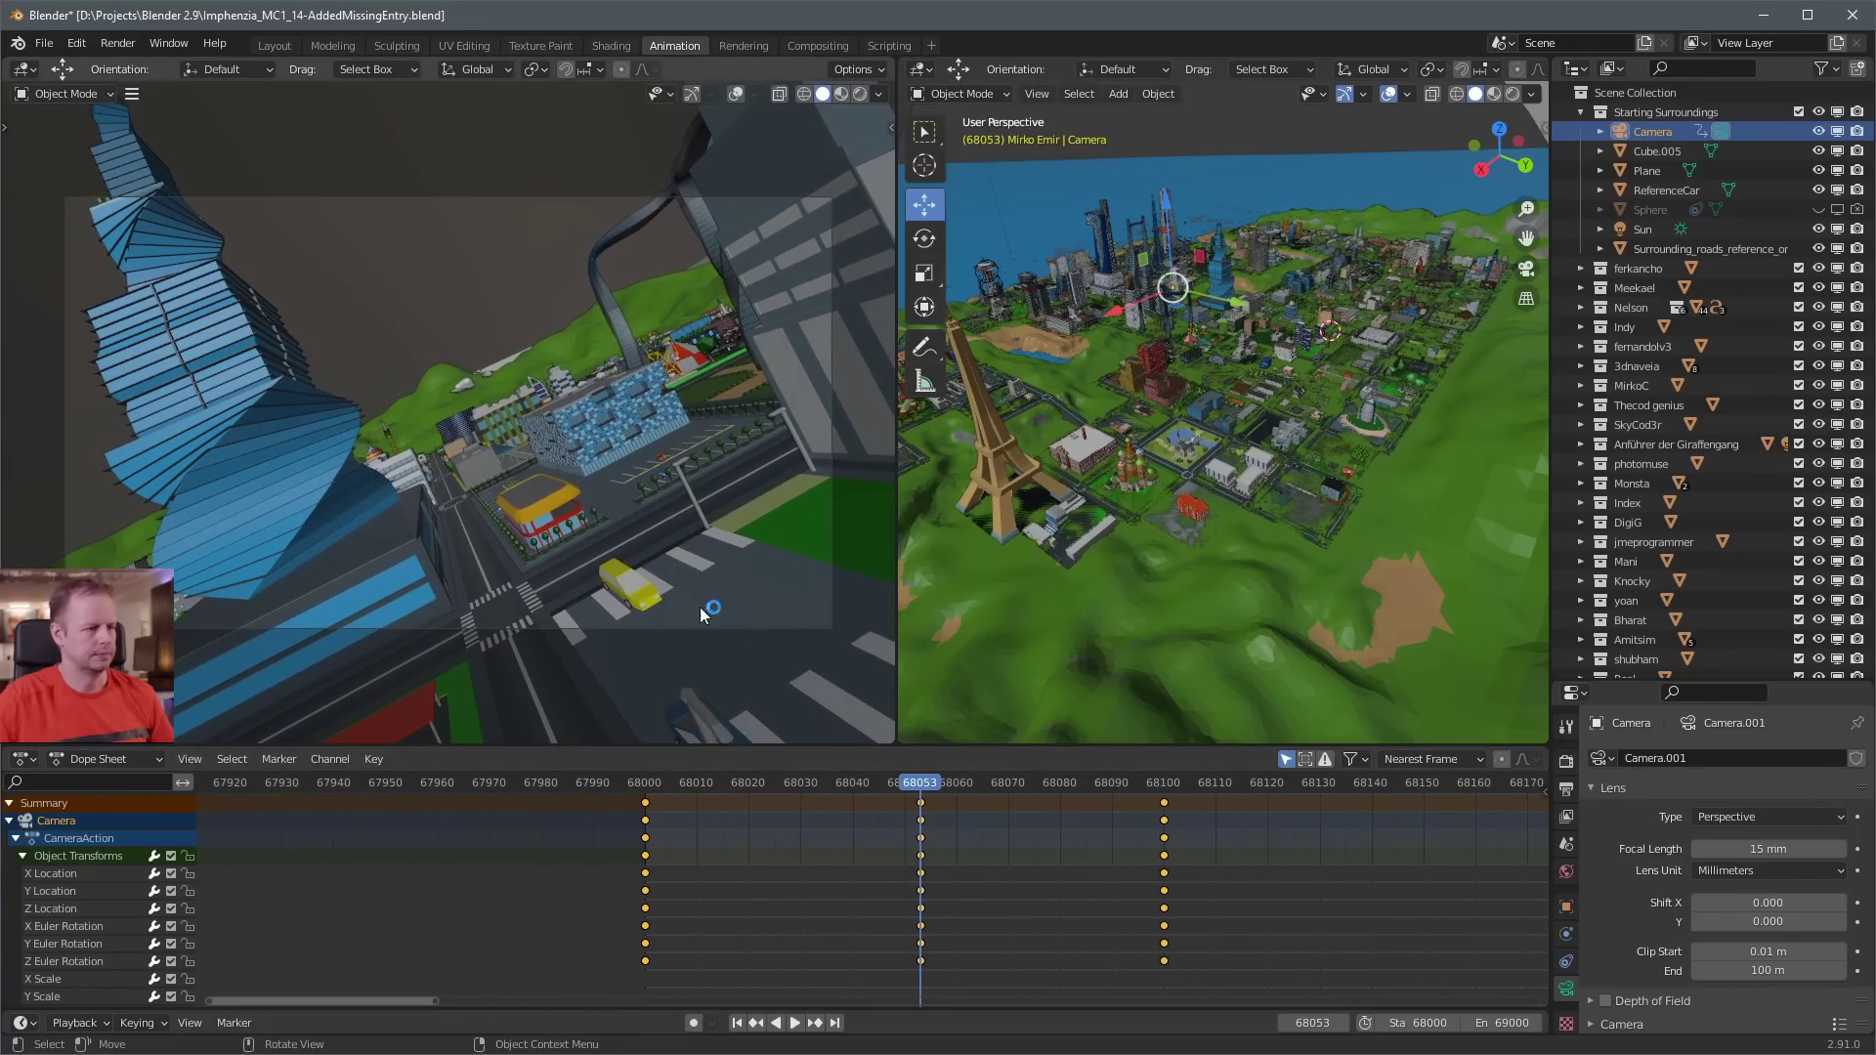
{"action": "key", "text": "i"}
{"action": "left_click", "coordinate": [608, 414]}
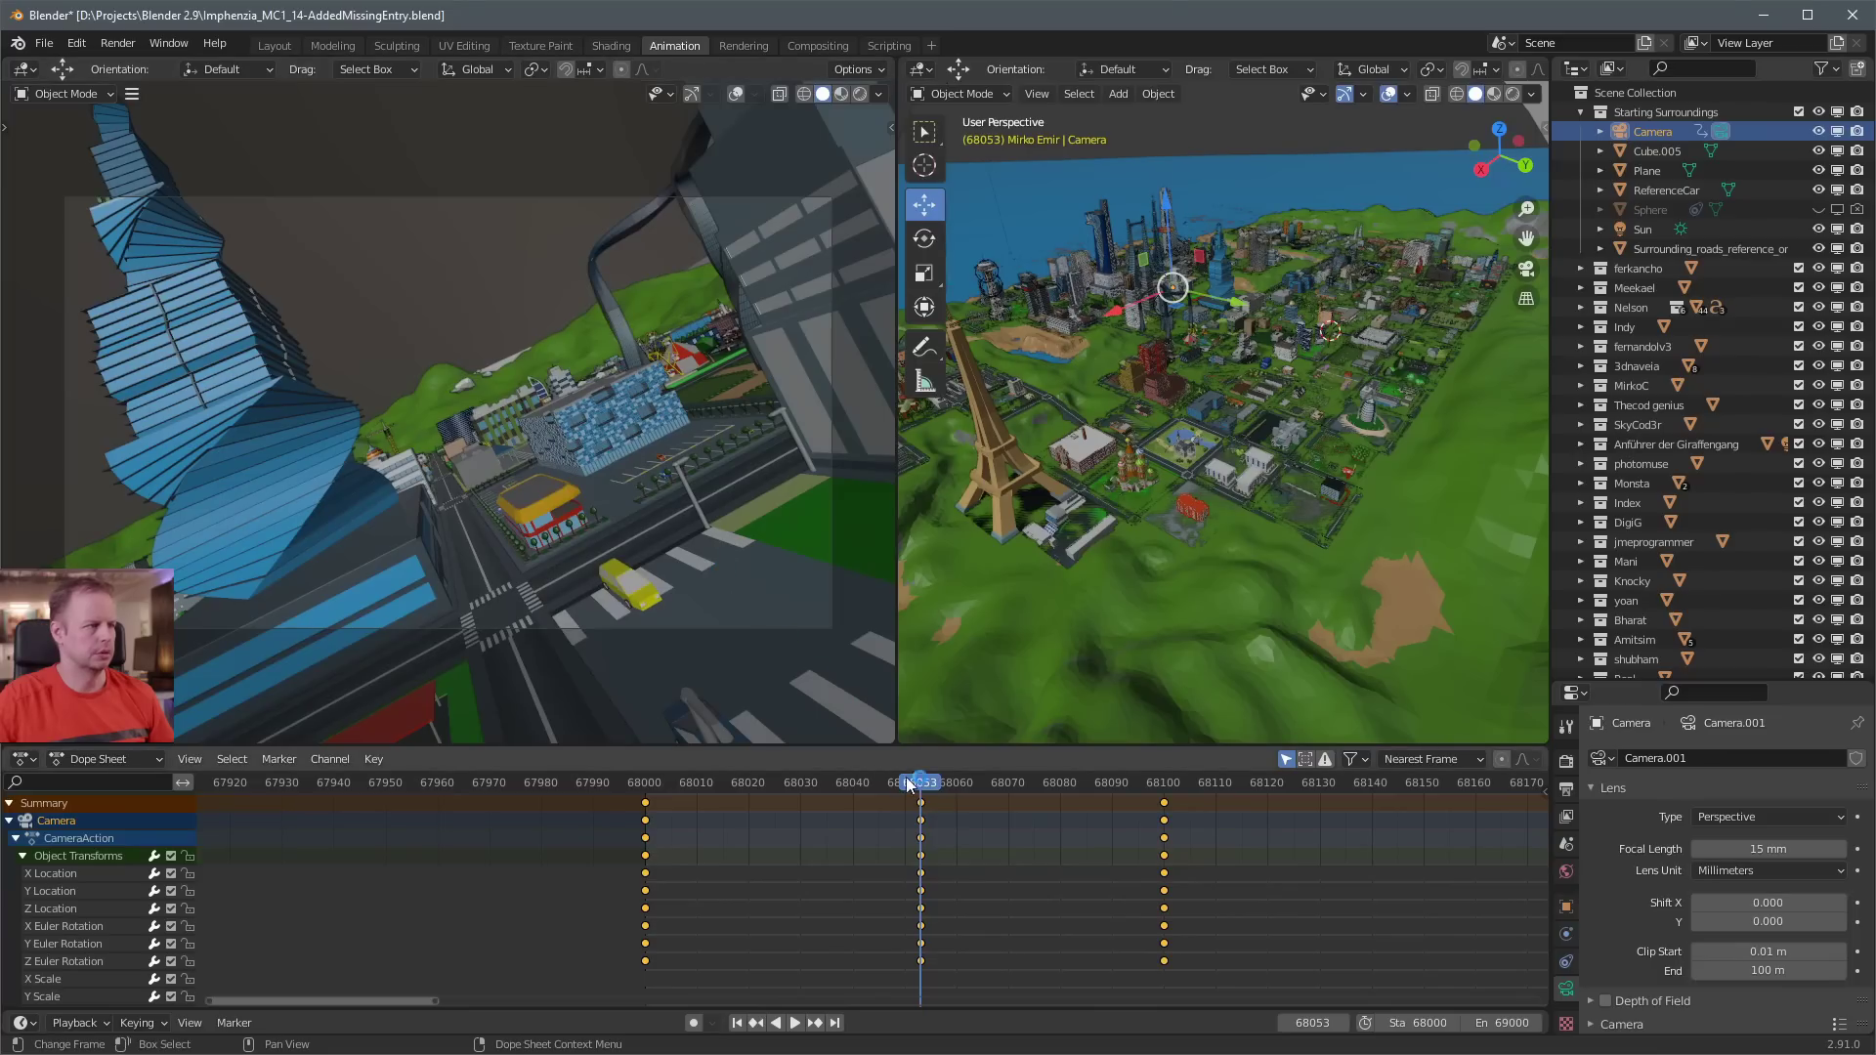
Play the banked flythrough from its first keyframe and scrub back to the stretch between the twin towers and the white building
{"action": "left_click", "coordinate": [650, 783]}
{"action": "key", "text": "space"}
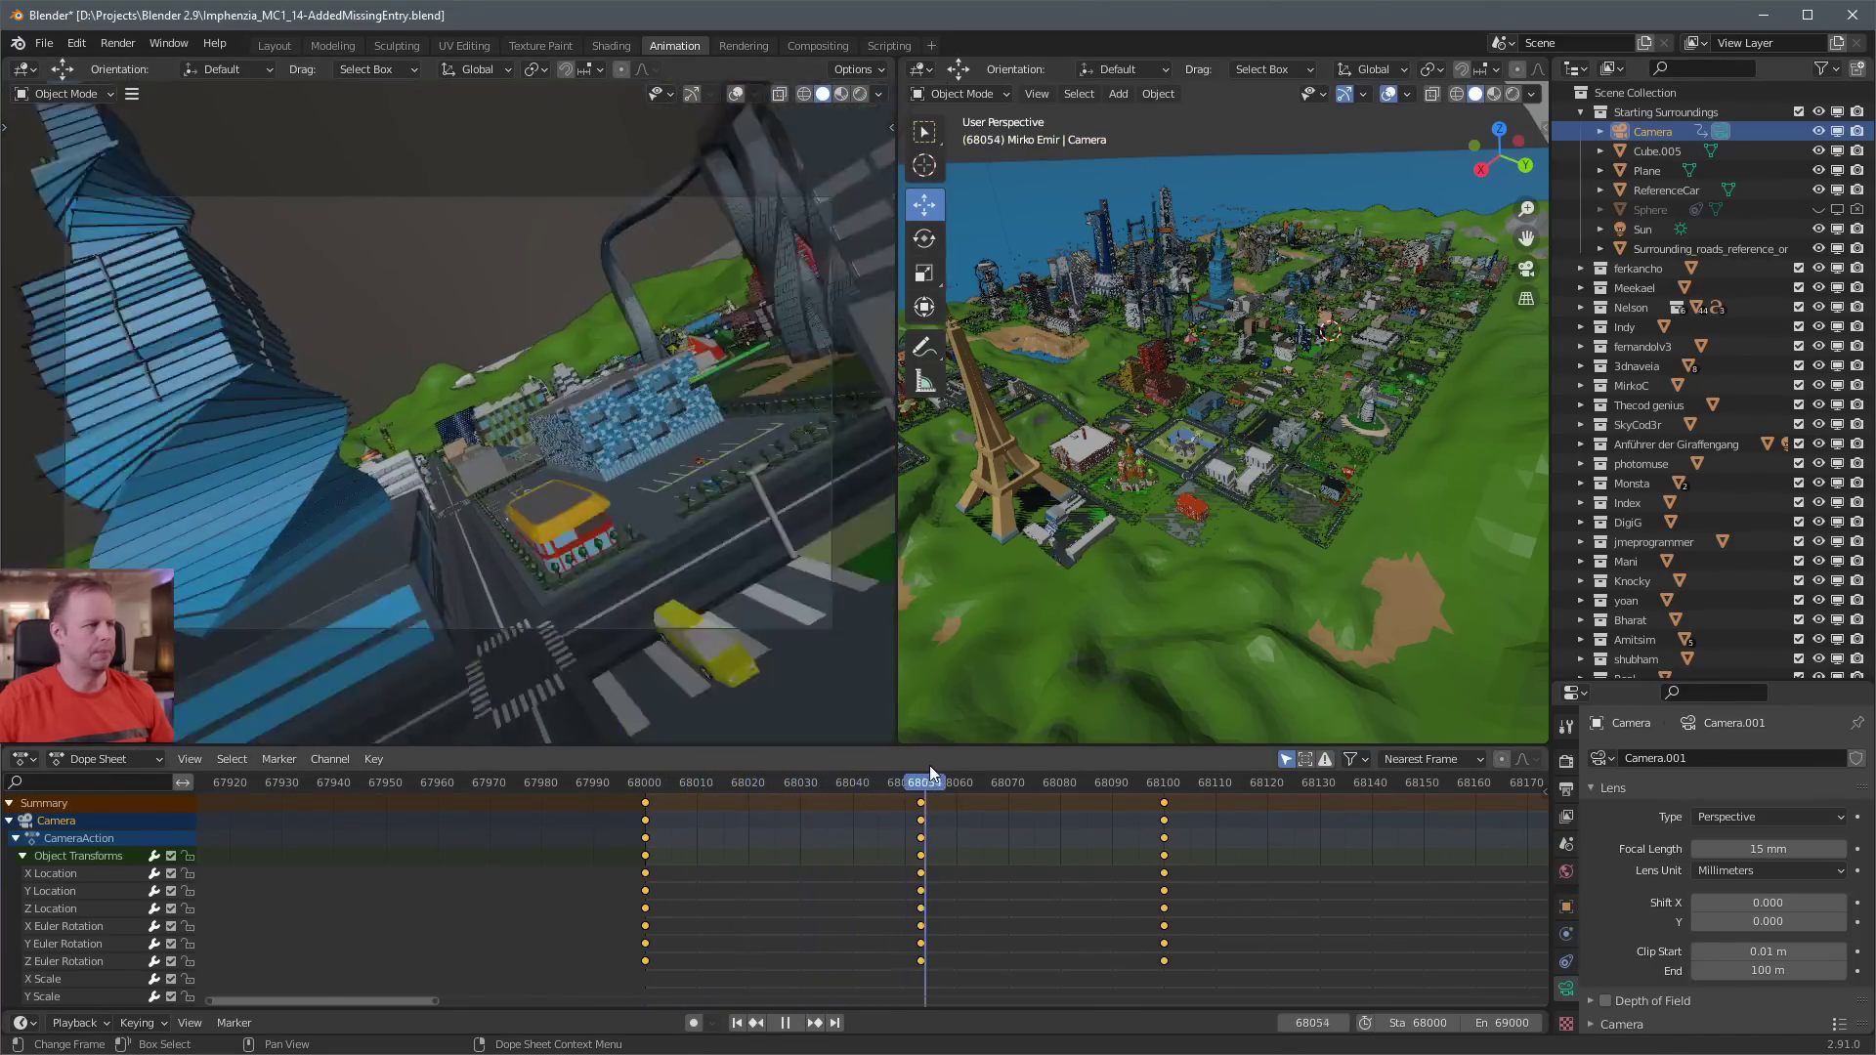
{"action": "left_click_drag", "start_coordinate": [991, 759], "coordinate": [829, 755]}
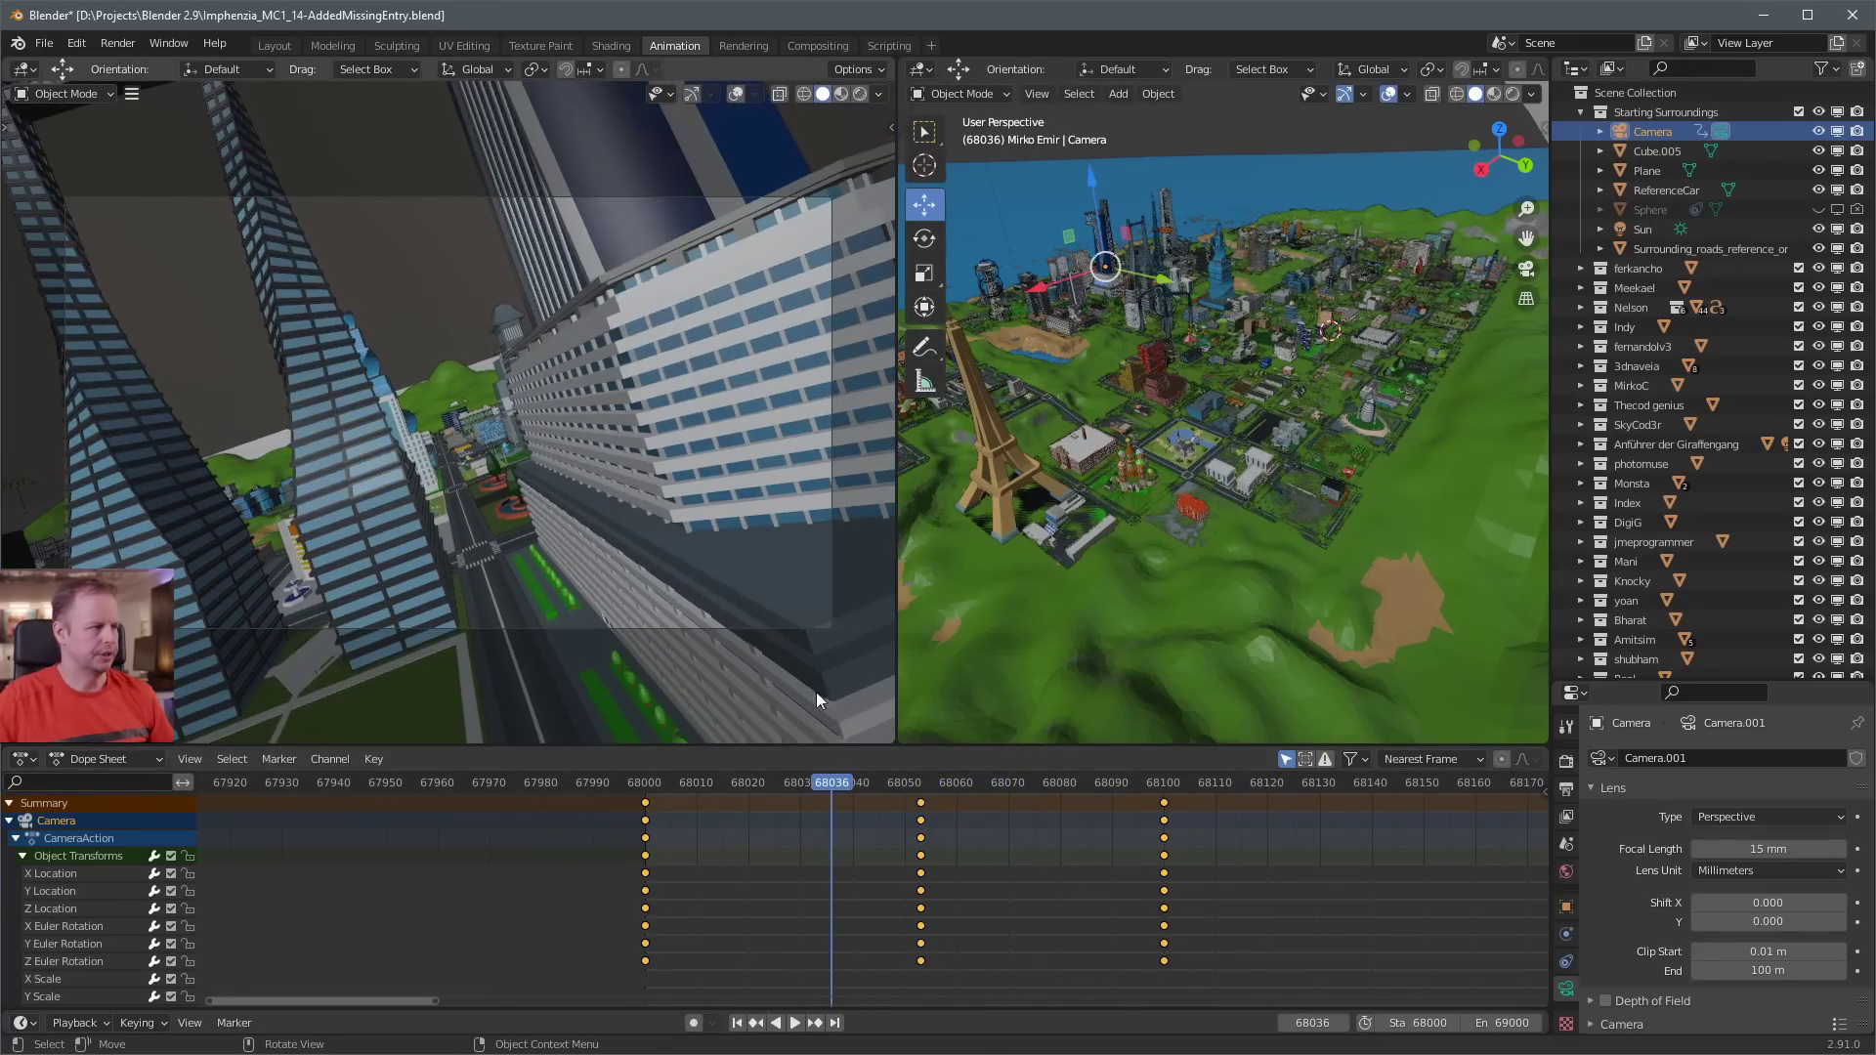
Roll the camera back to a level horizon at frame 68037 and insert a Location & Rotation keyframe there
{"action": "left_click", "coordinate": [837, 781]}
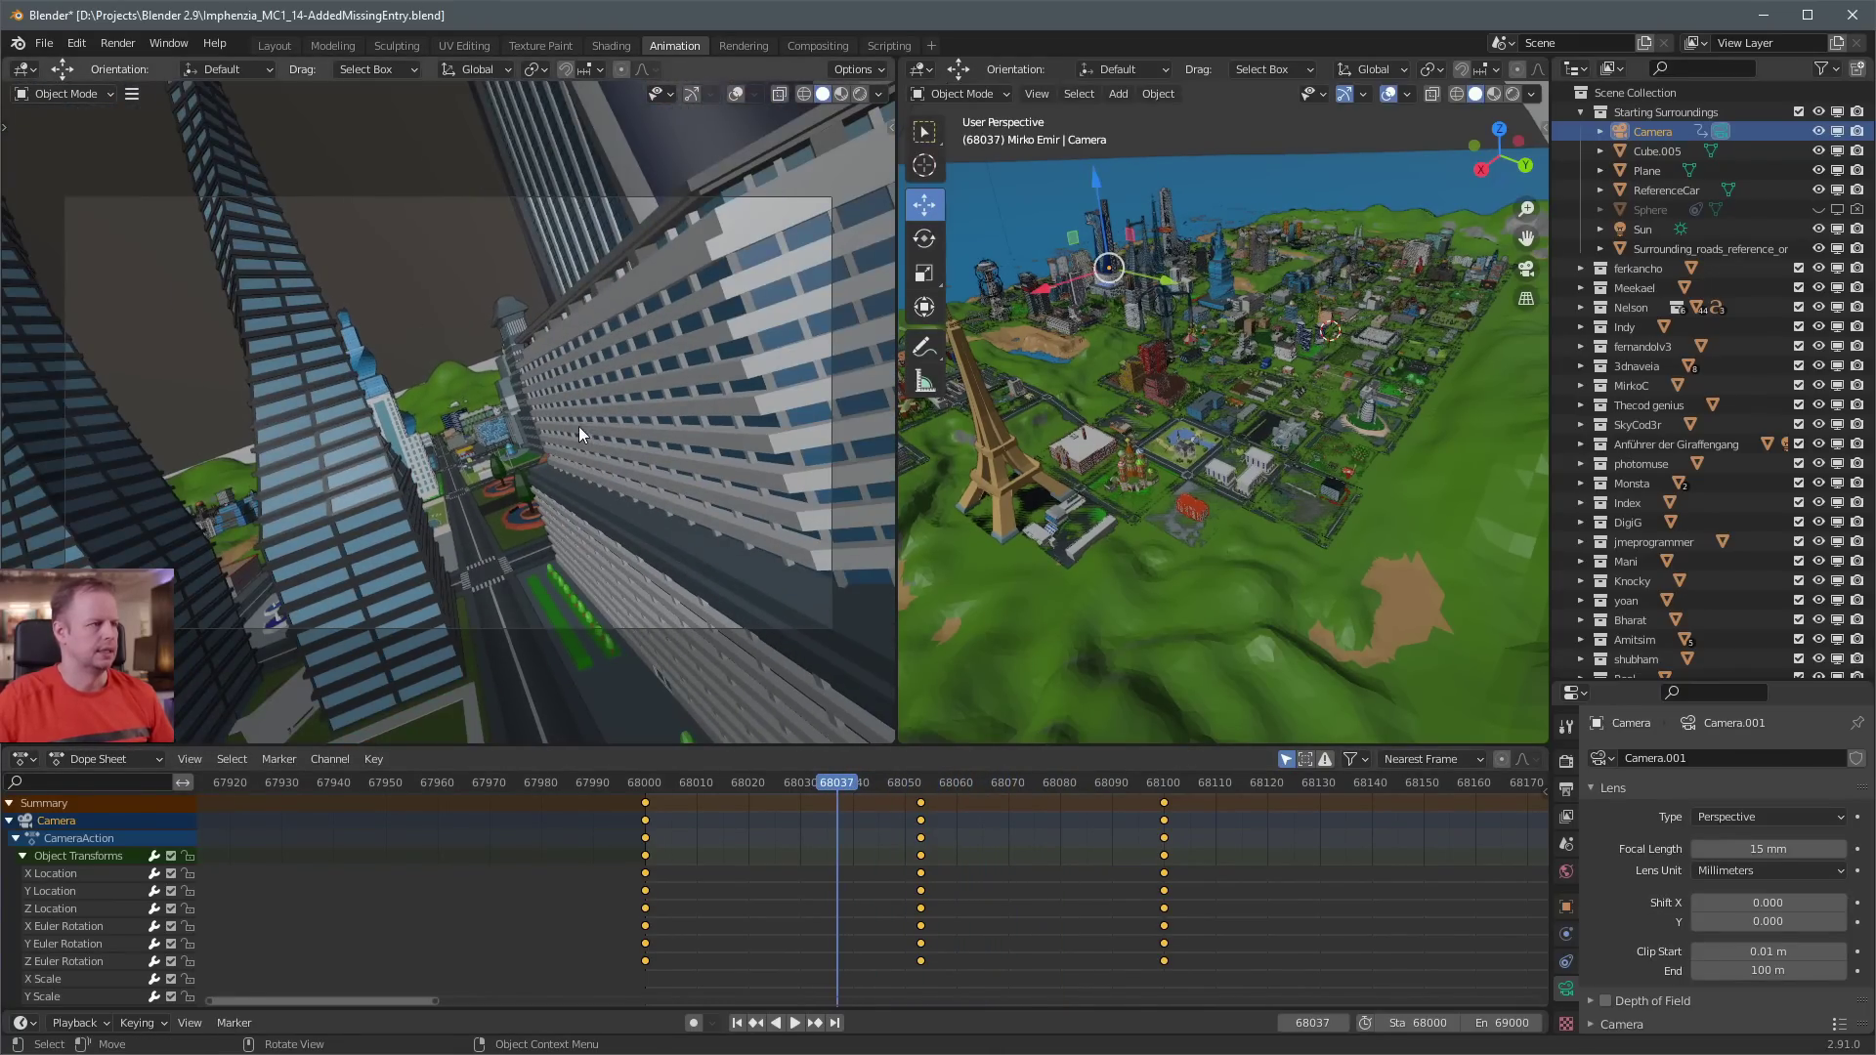
{"action": "middle_click_drag", "start_coordinate": [755, 421], "coordinate": [683, 327]}
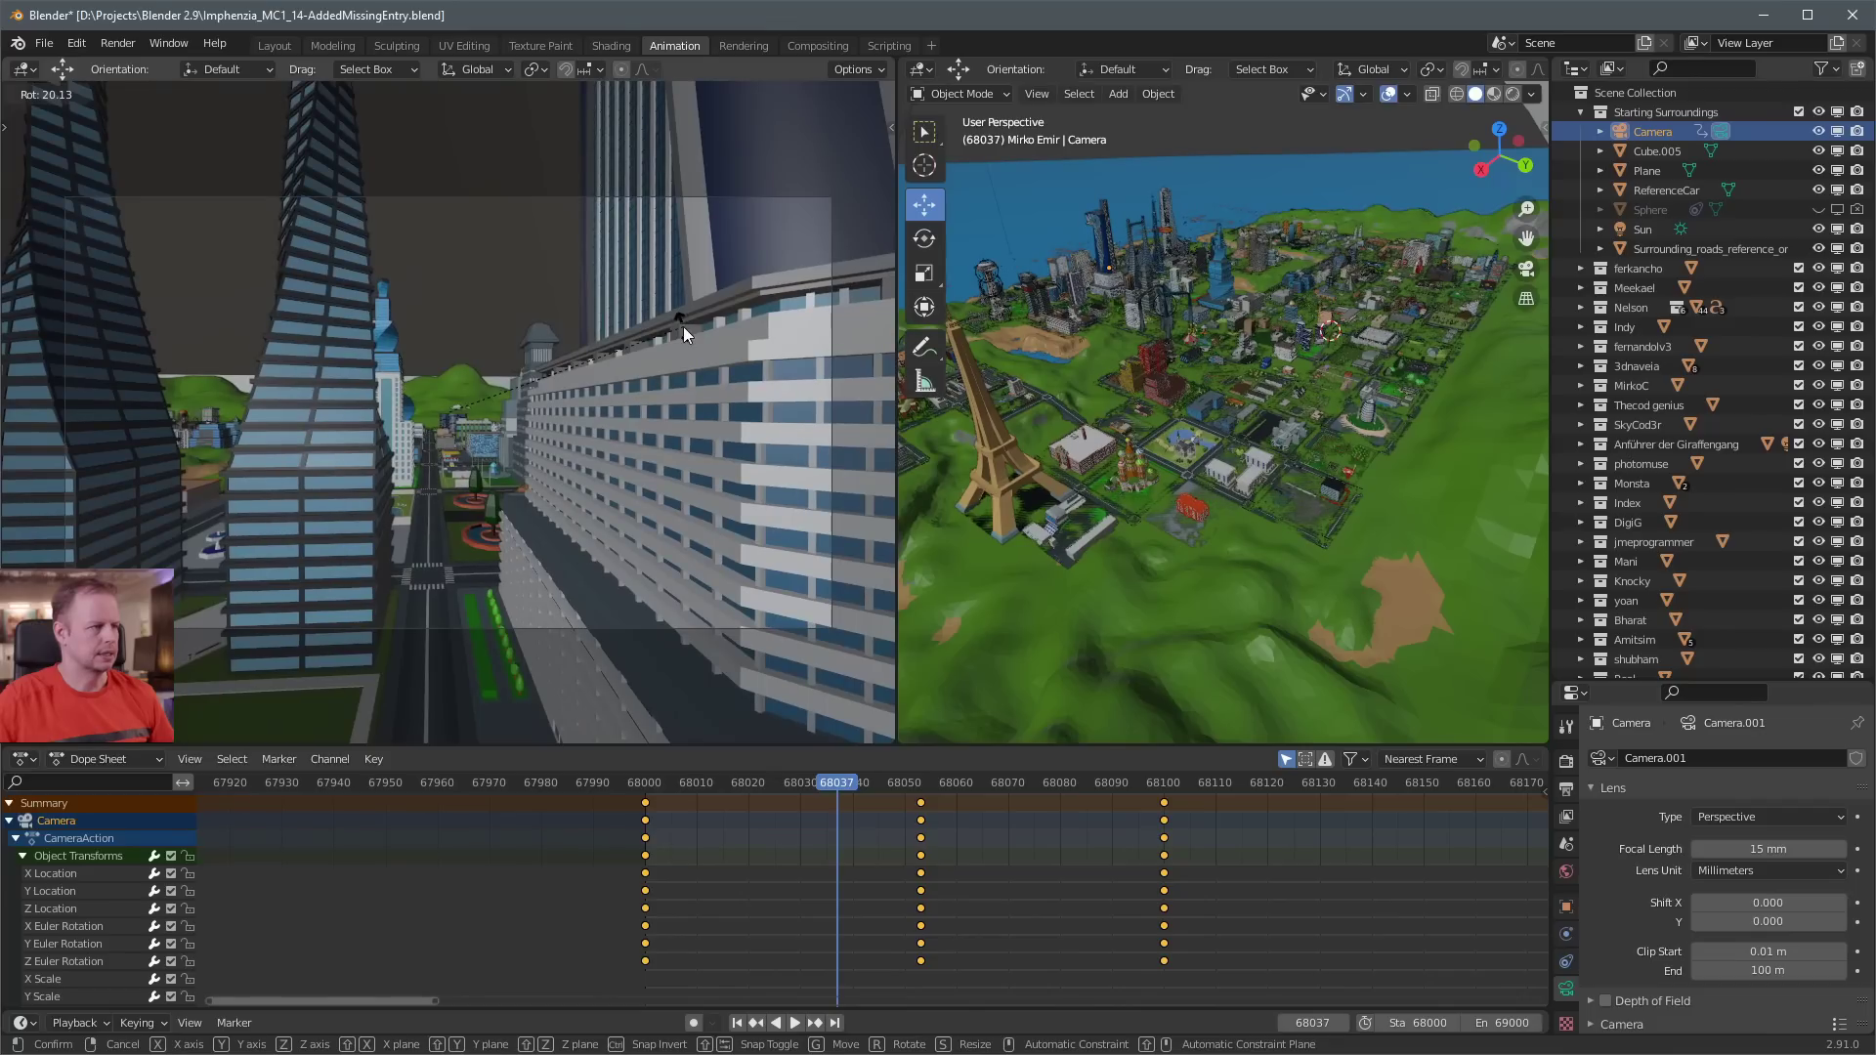
{"action": "key", "text": "i"}
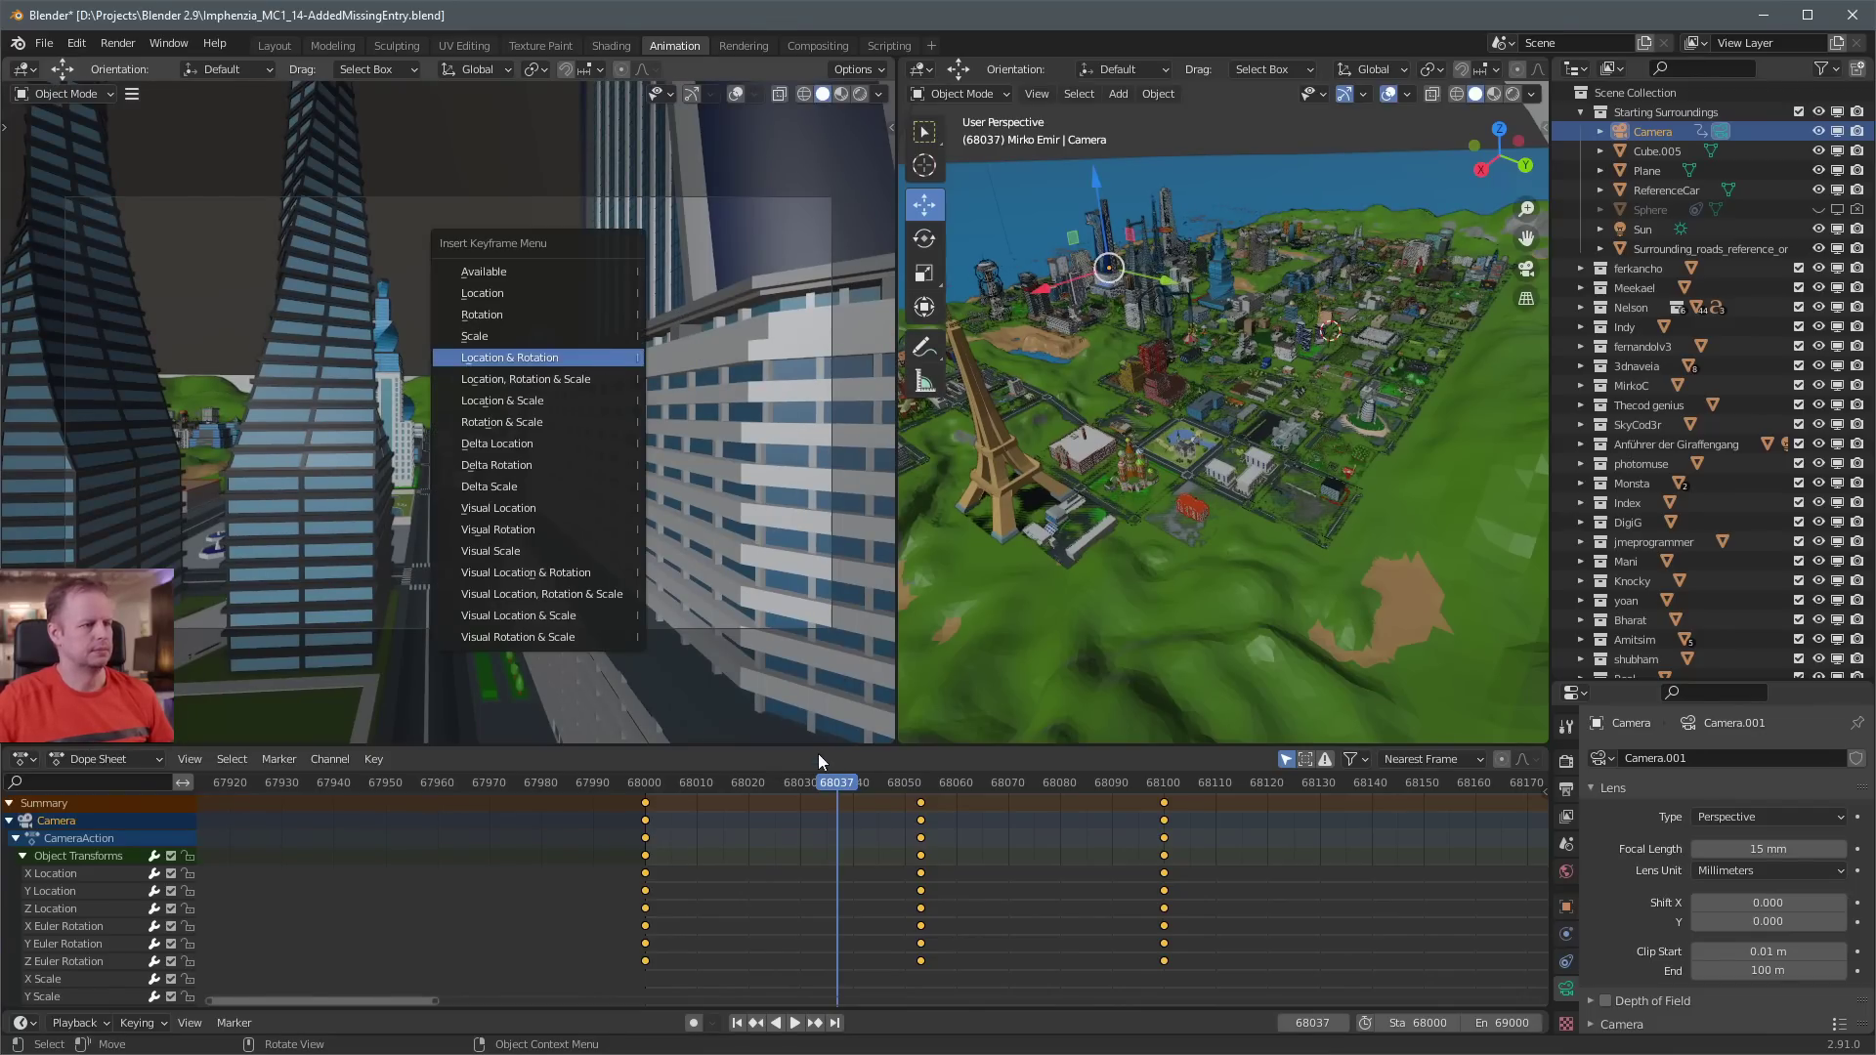
{"action": "left_click", "coordinate": [602, 356]}
Play and scrub the flythrough from near its first keyframe towards frame 68100 to check the banking motion
{"action": "left_click", "coordinate": [677, 780]}
{"action": "key", "text": "space"}
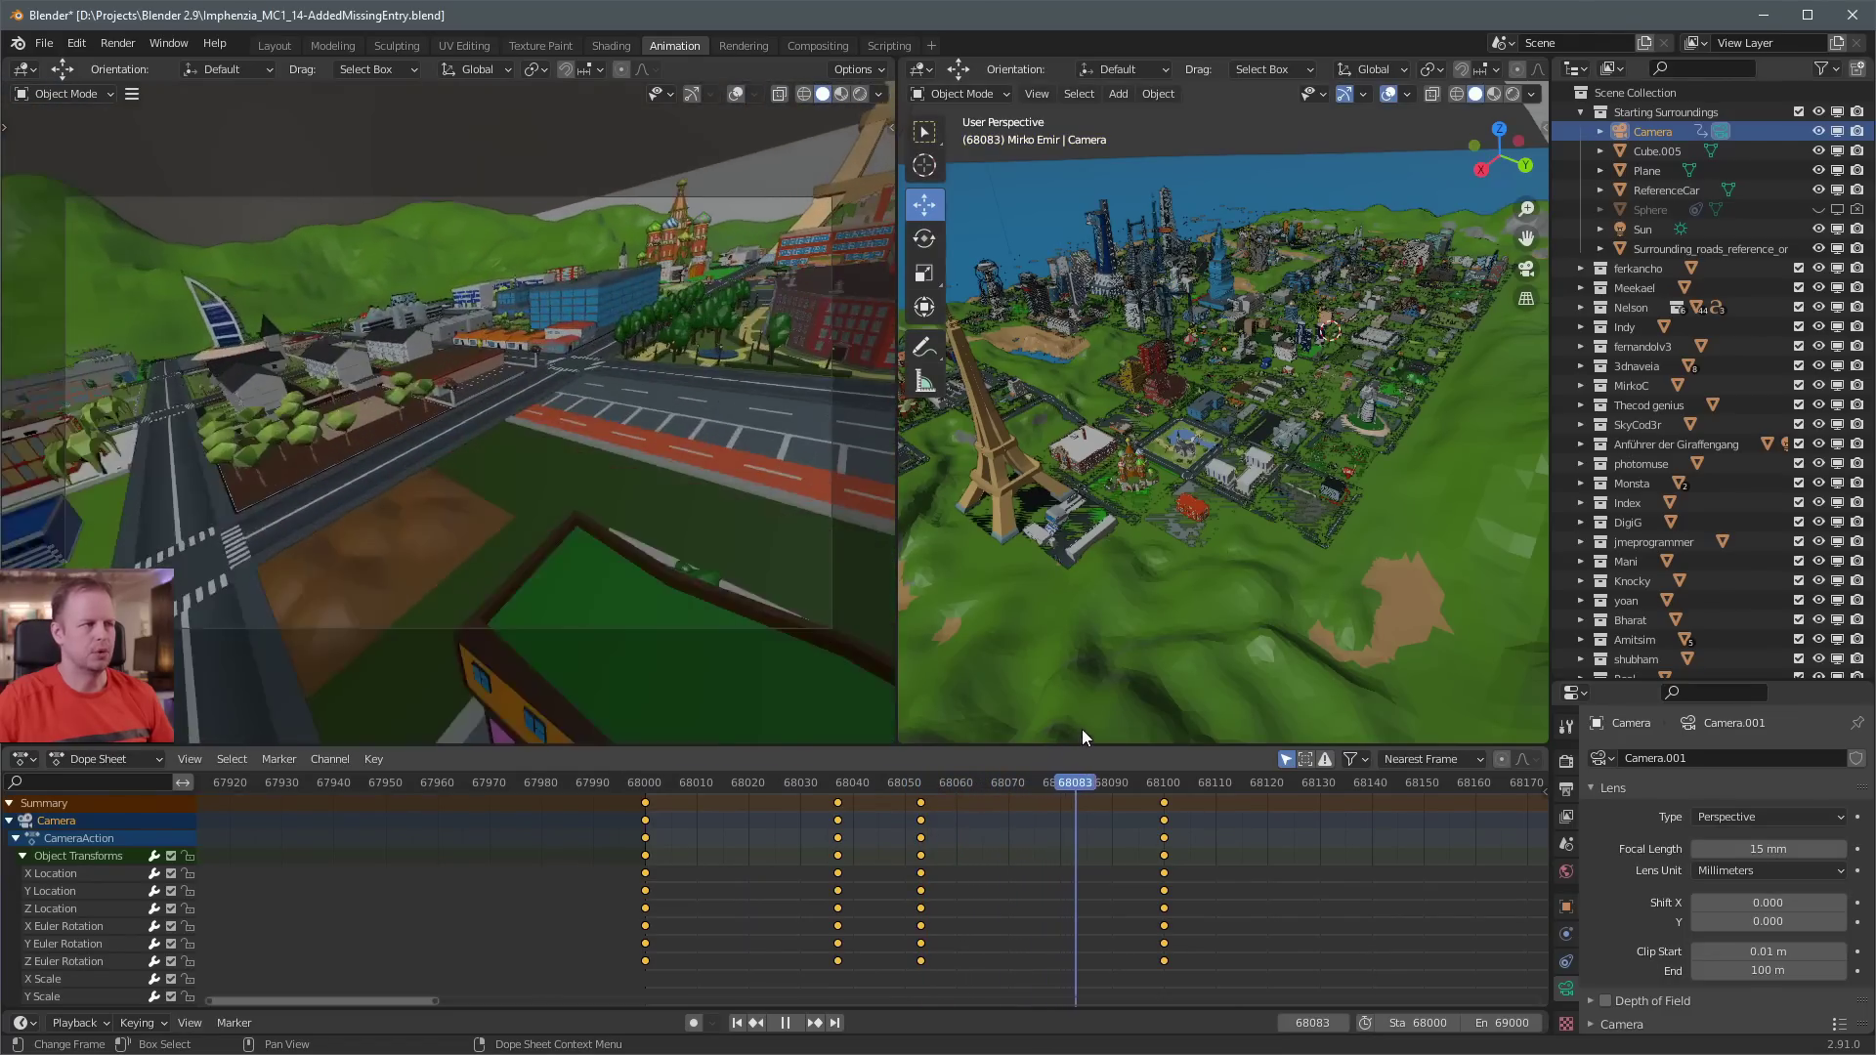
{"action": "left_click_drag", "start_coordinate": [1121, 719], "coordinate": [721, 786]}
{"action": "scroll", "coordinate": [997, 725], "scroll_direction": "down", "scroll_amount": 14, "text": "alt"}
{"action": "scroll", "coordinate": [967, 754], "scroll_direction": "down", "scroll_amount": 4, "text": "alt"}
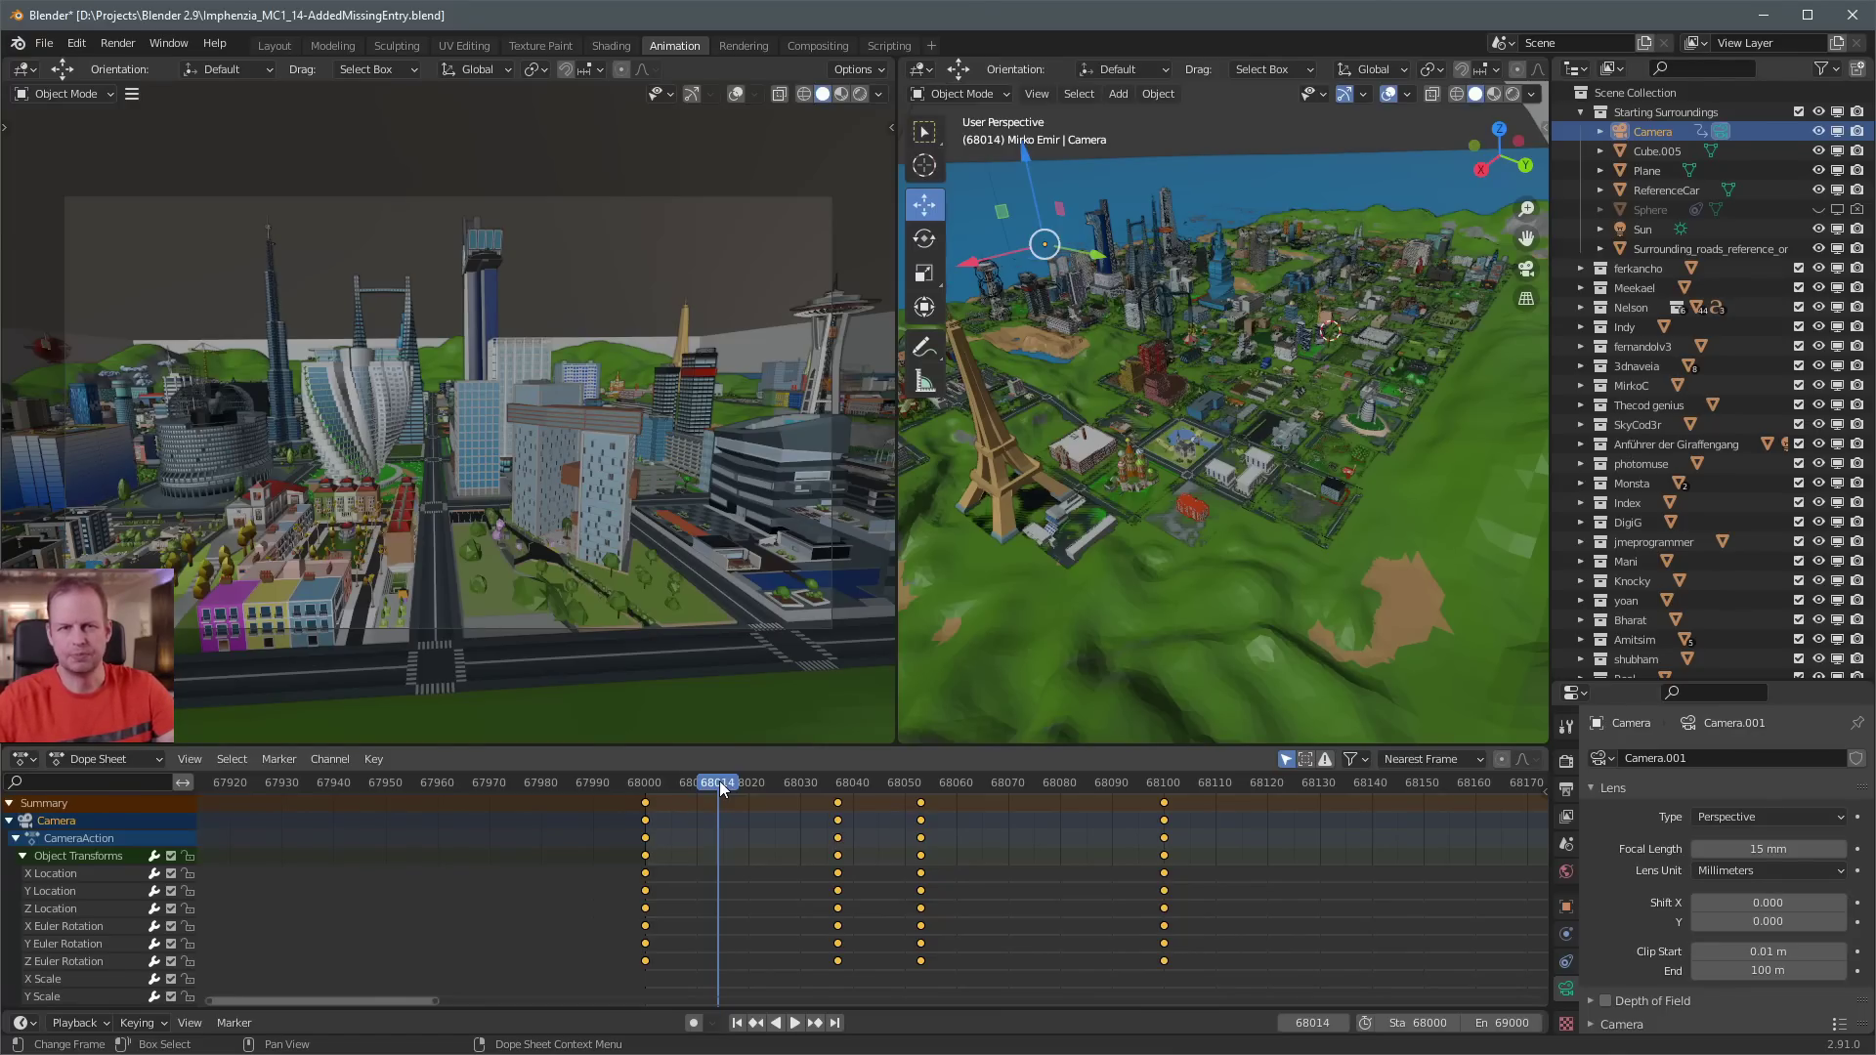
{"action": "key", "text": "space"}
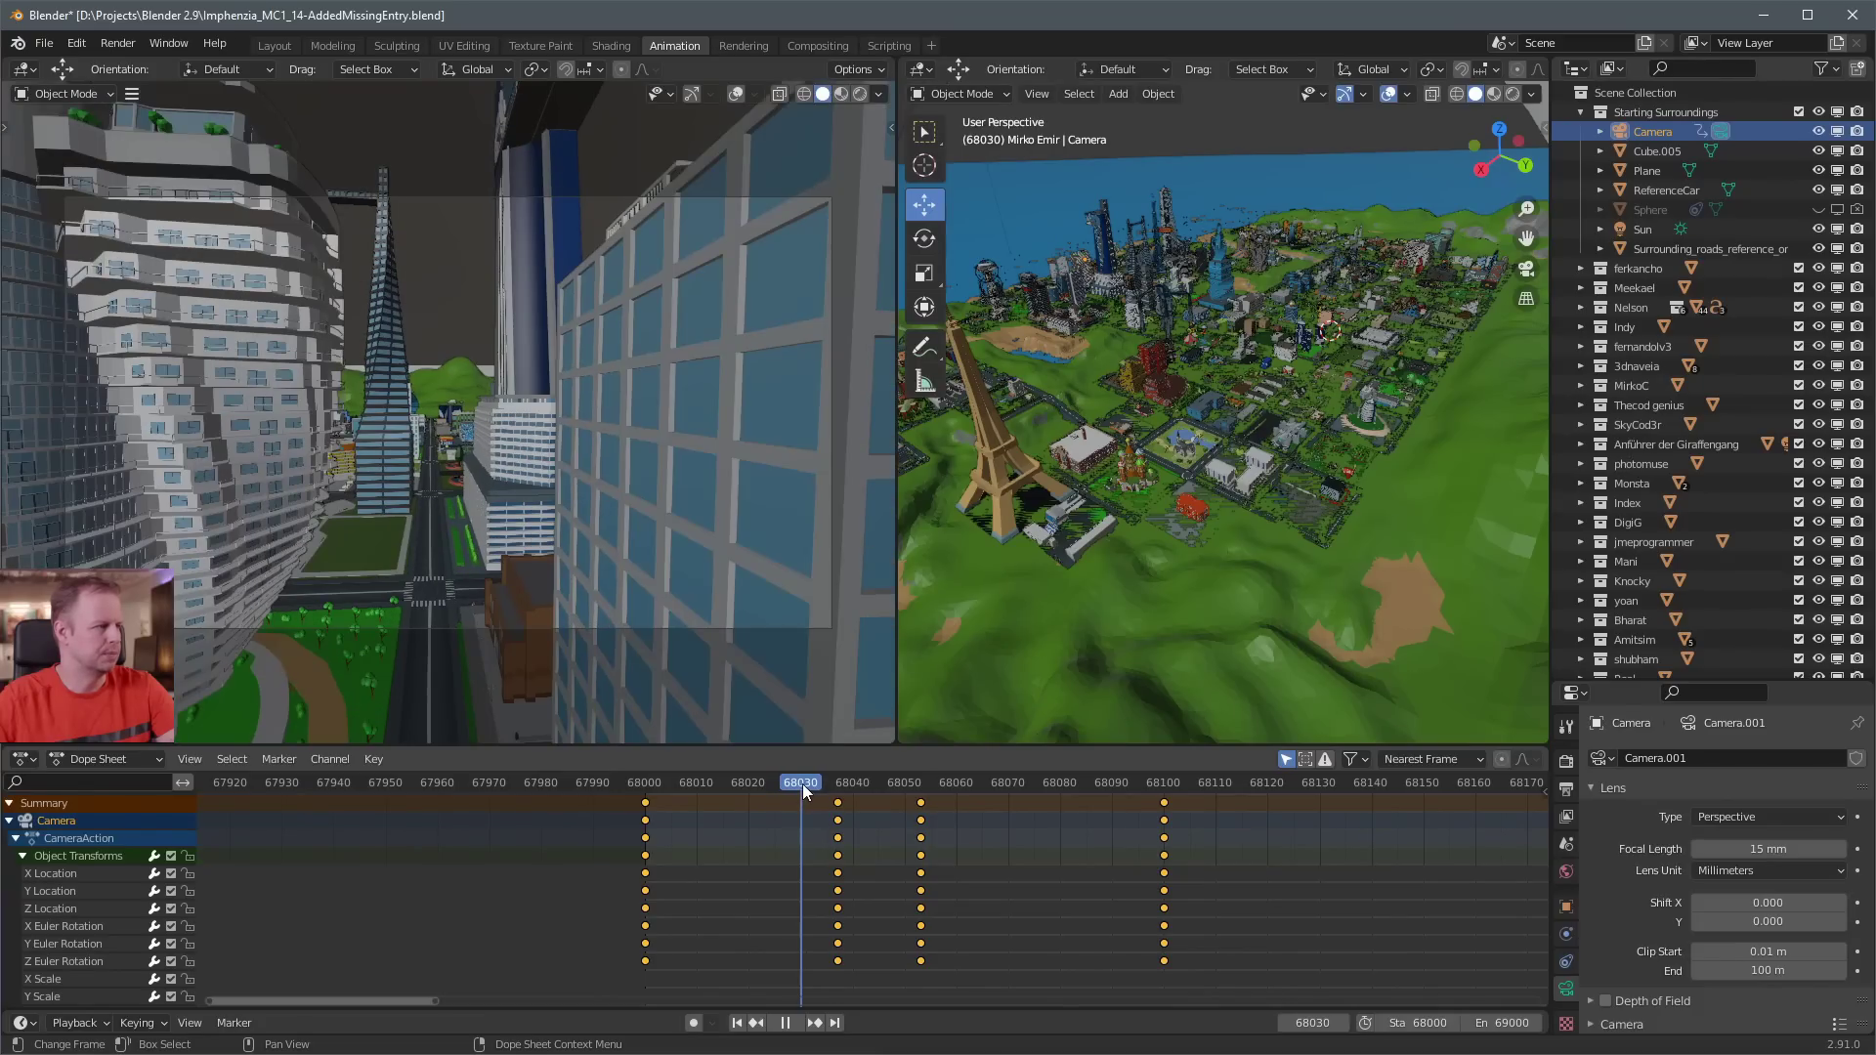
{"action": "key", "text": "space"}
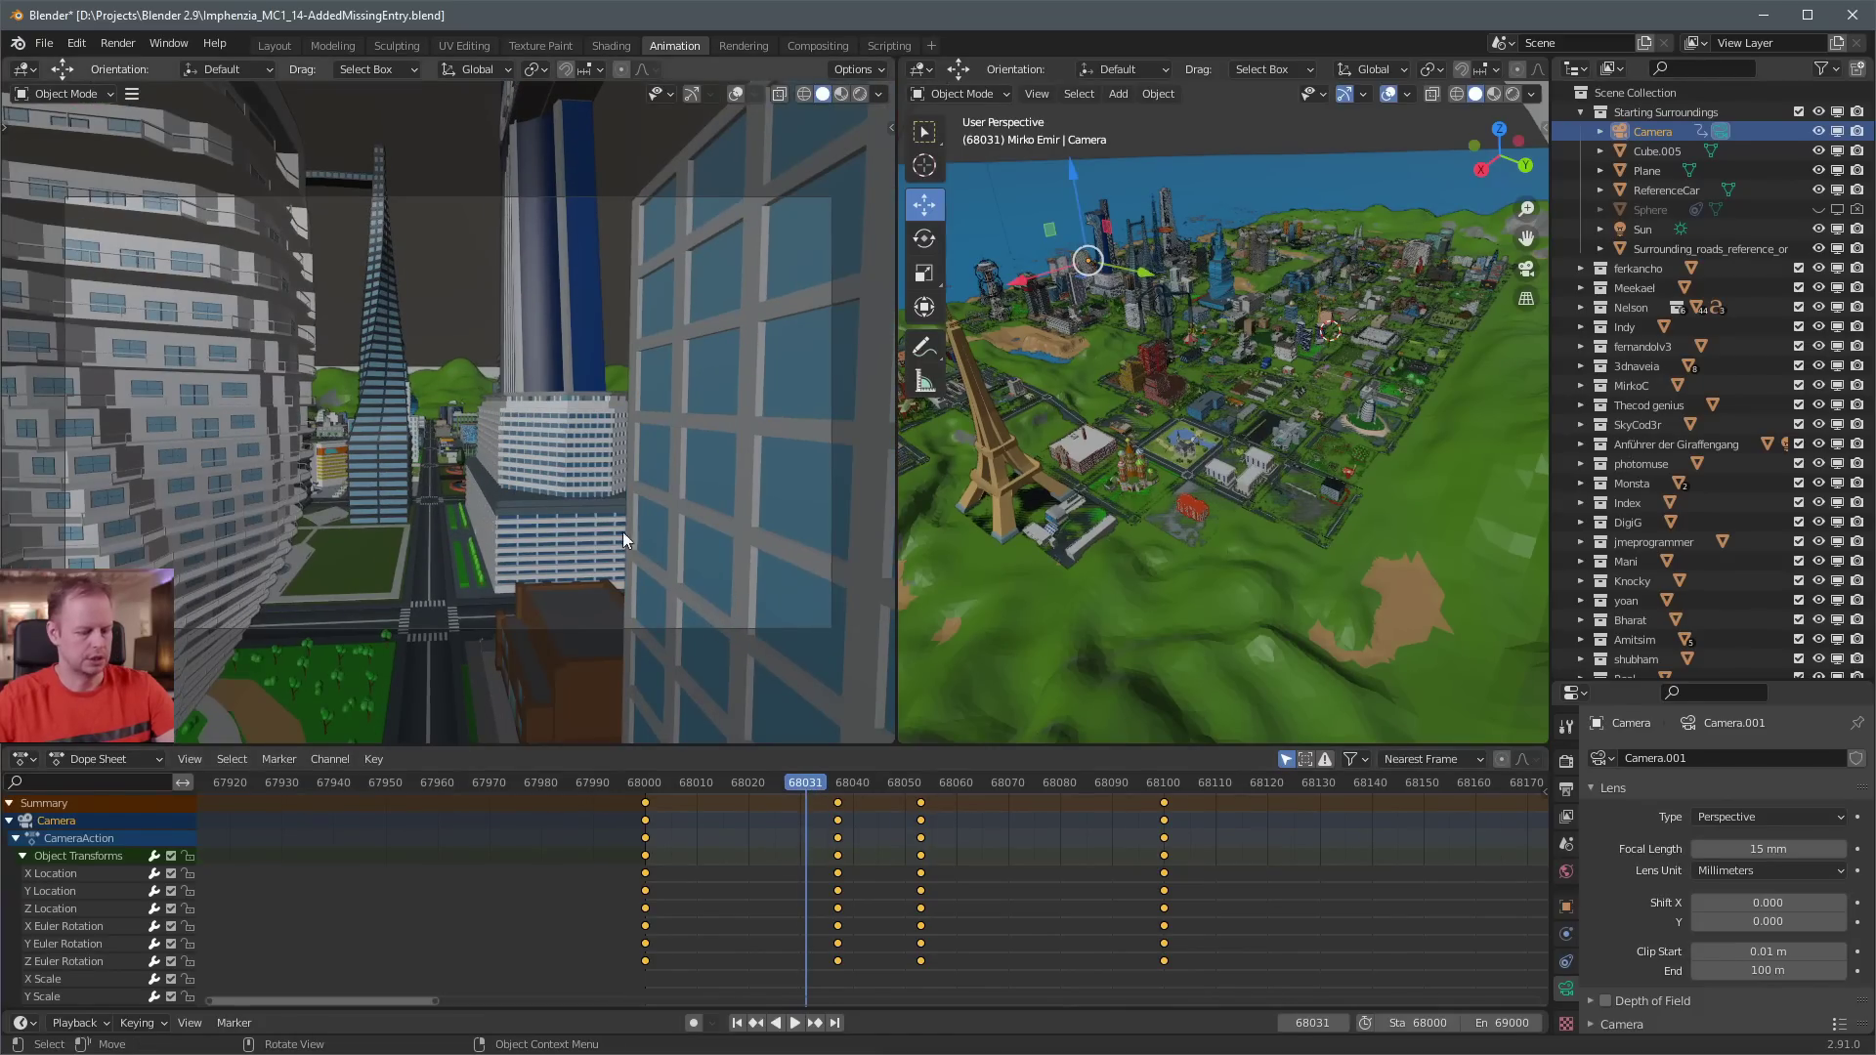
{"action": "key", "text": "F12"}
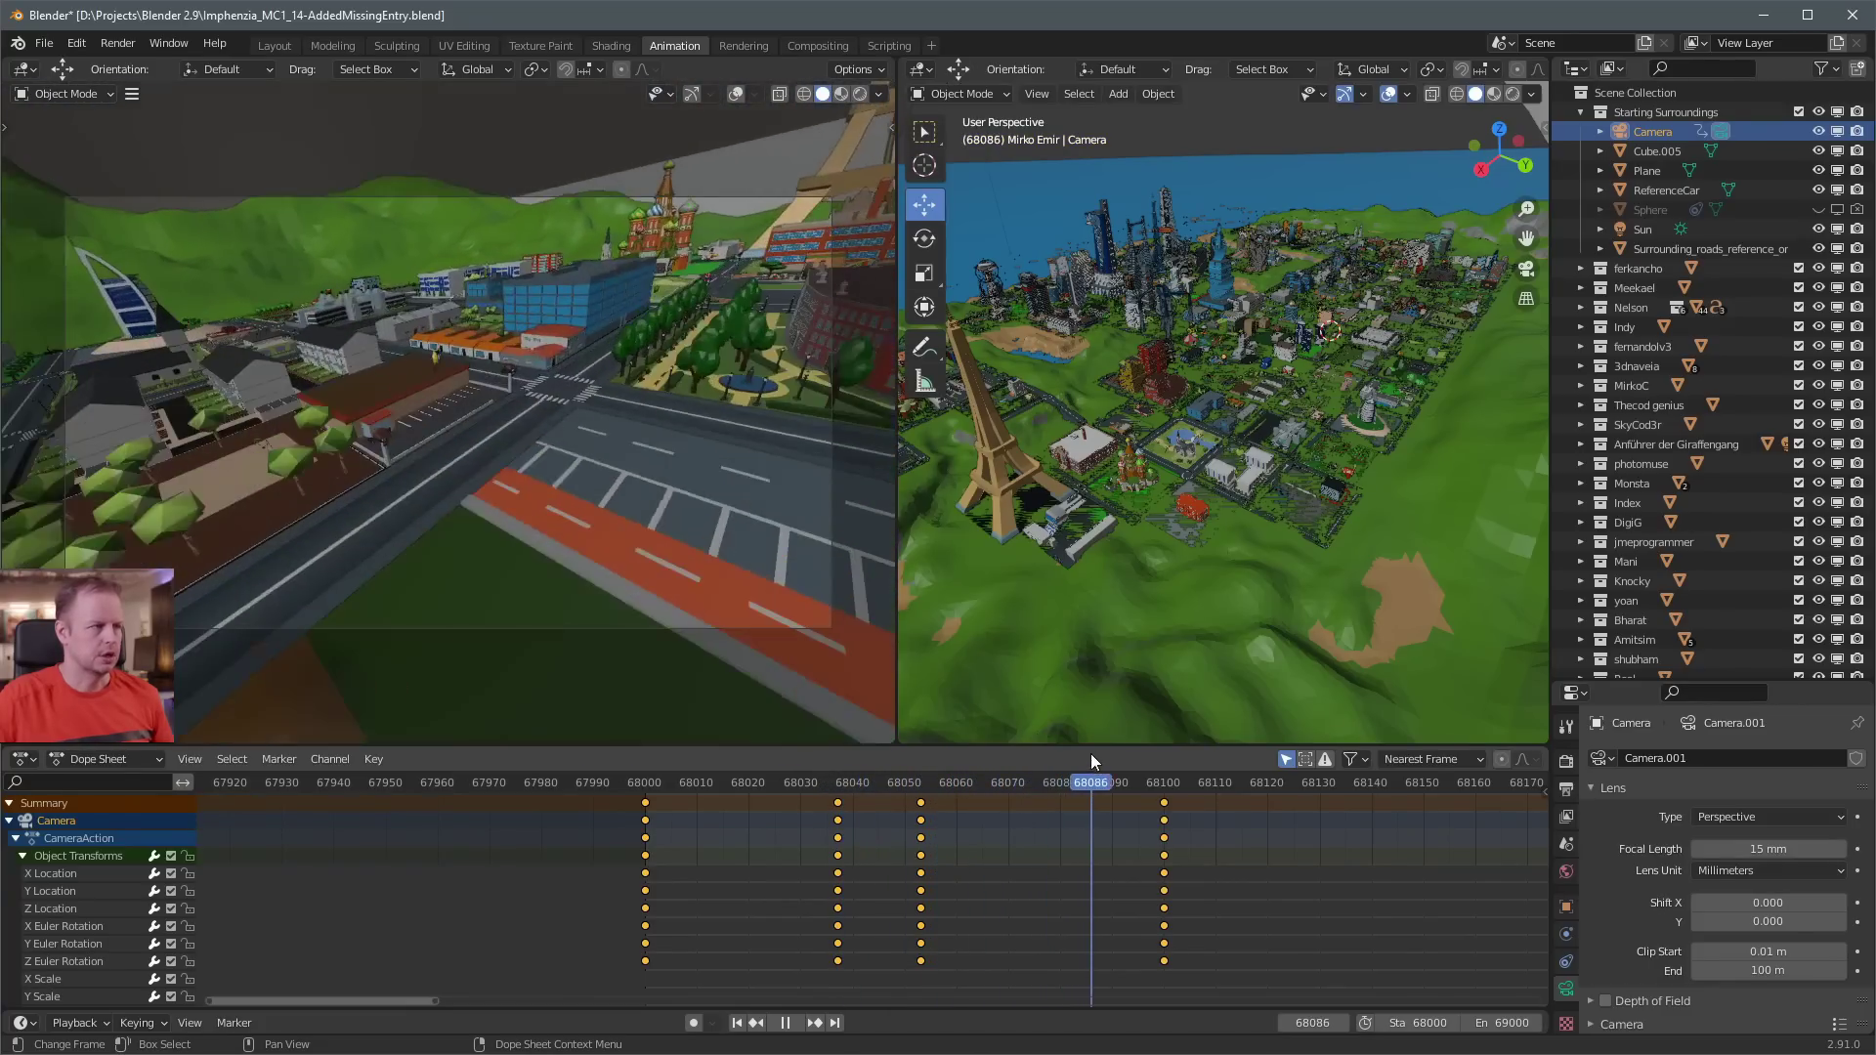
{"action": "key", "text": "space"}
At frame 68200, fly the camera slightly back from the orange-roofed houses and insert a Location & Rotation keyframe
{"action": "middle_click_drag", "start_coordinate": [1337, 886], "coordinate": [904, 914]}
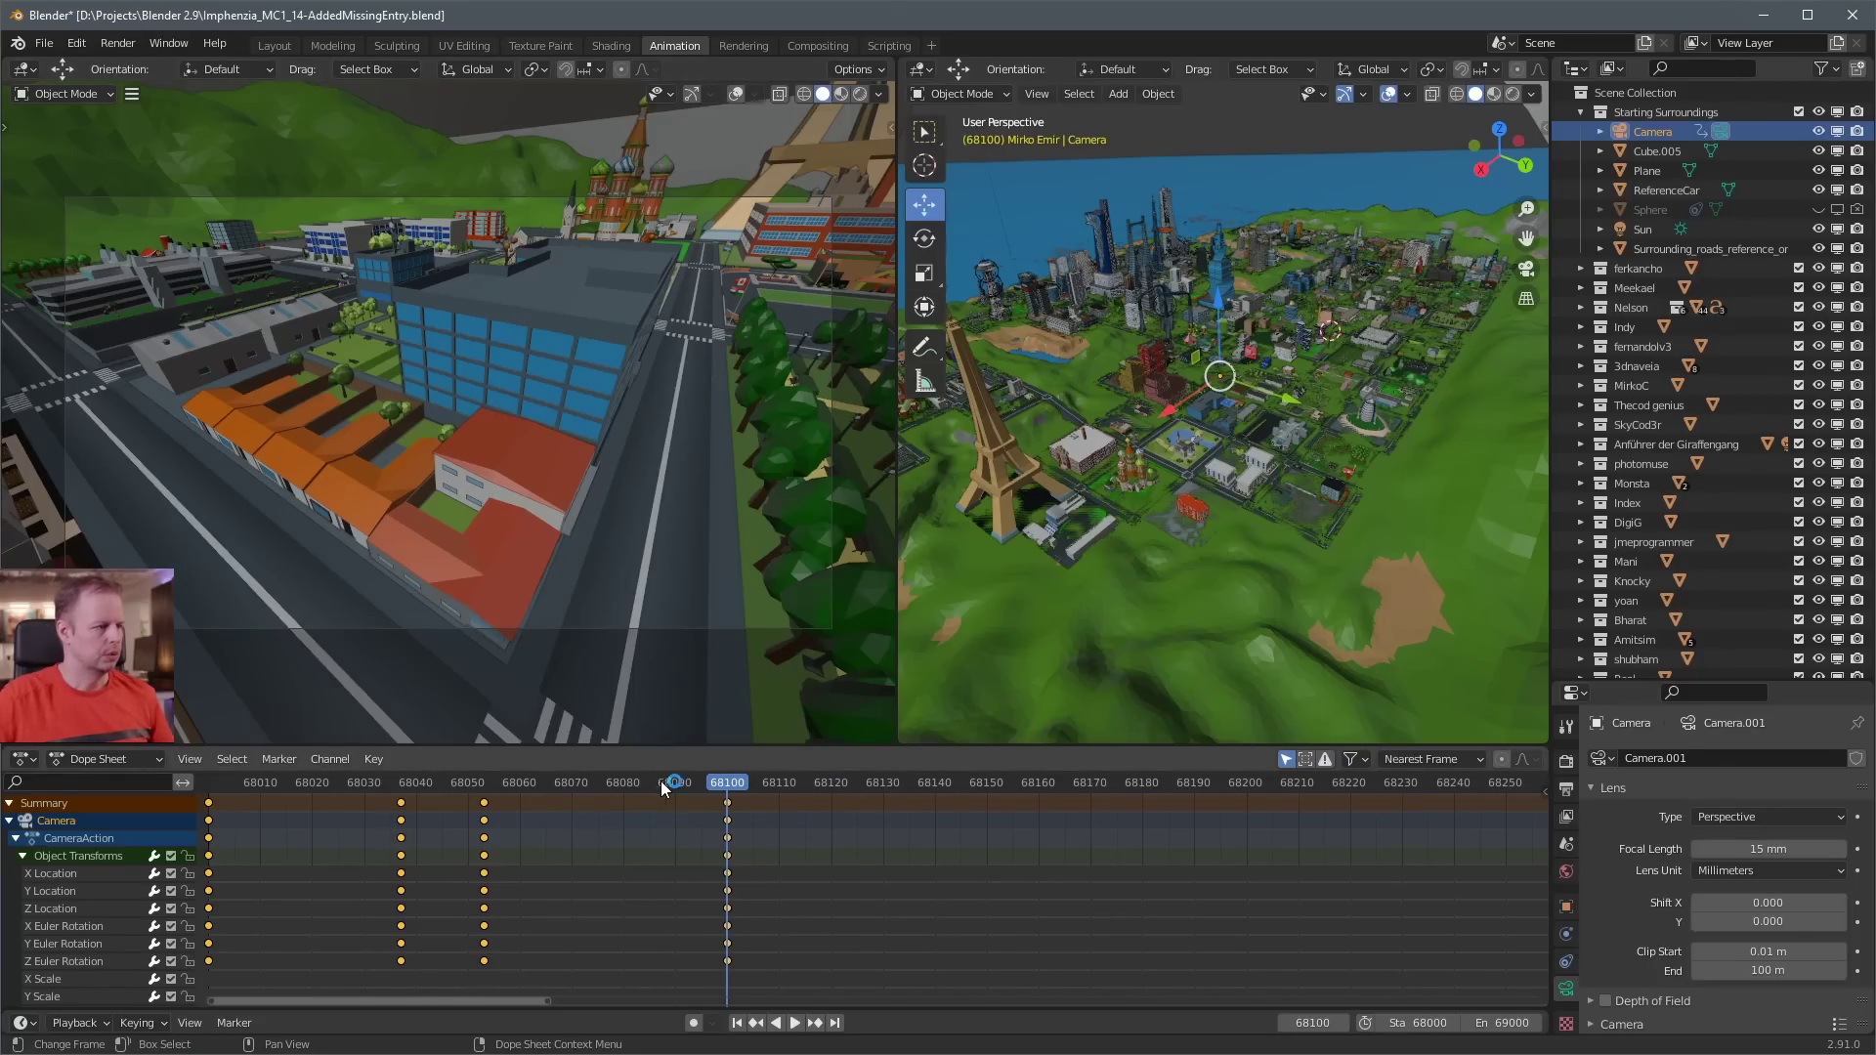
{"action": "left_click_drag", "start_coordinate": [642, 783], "coordinate": [729, 783]}
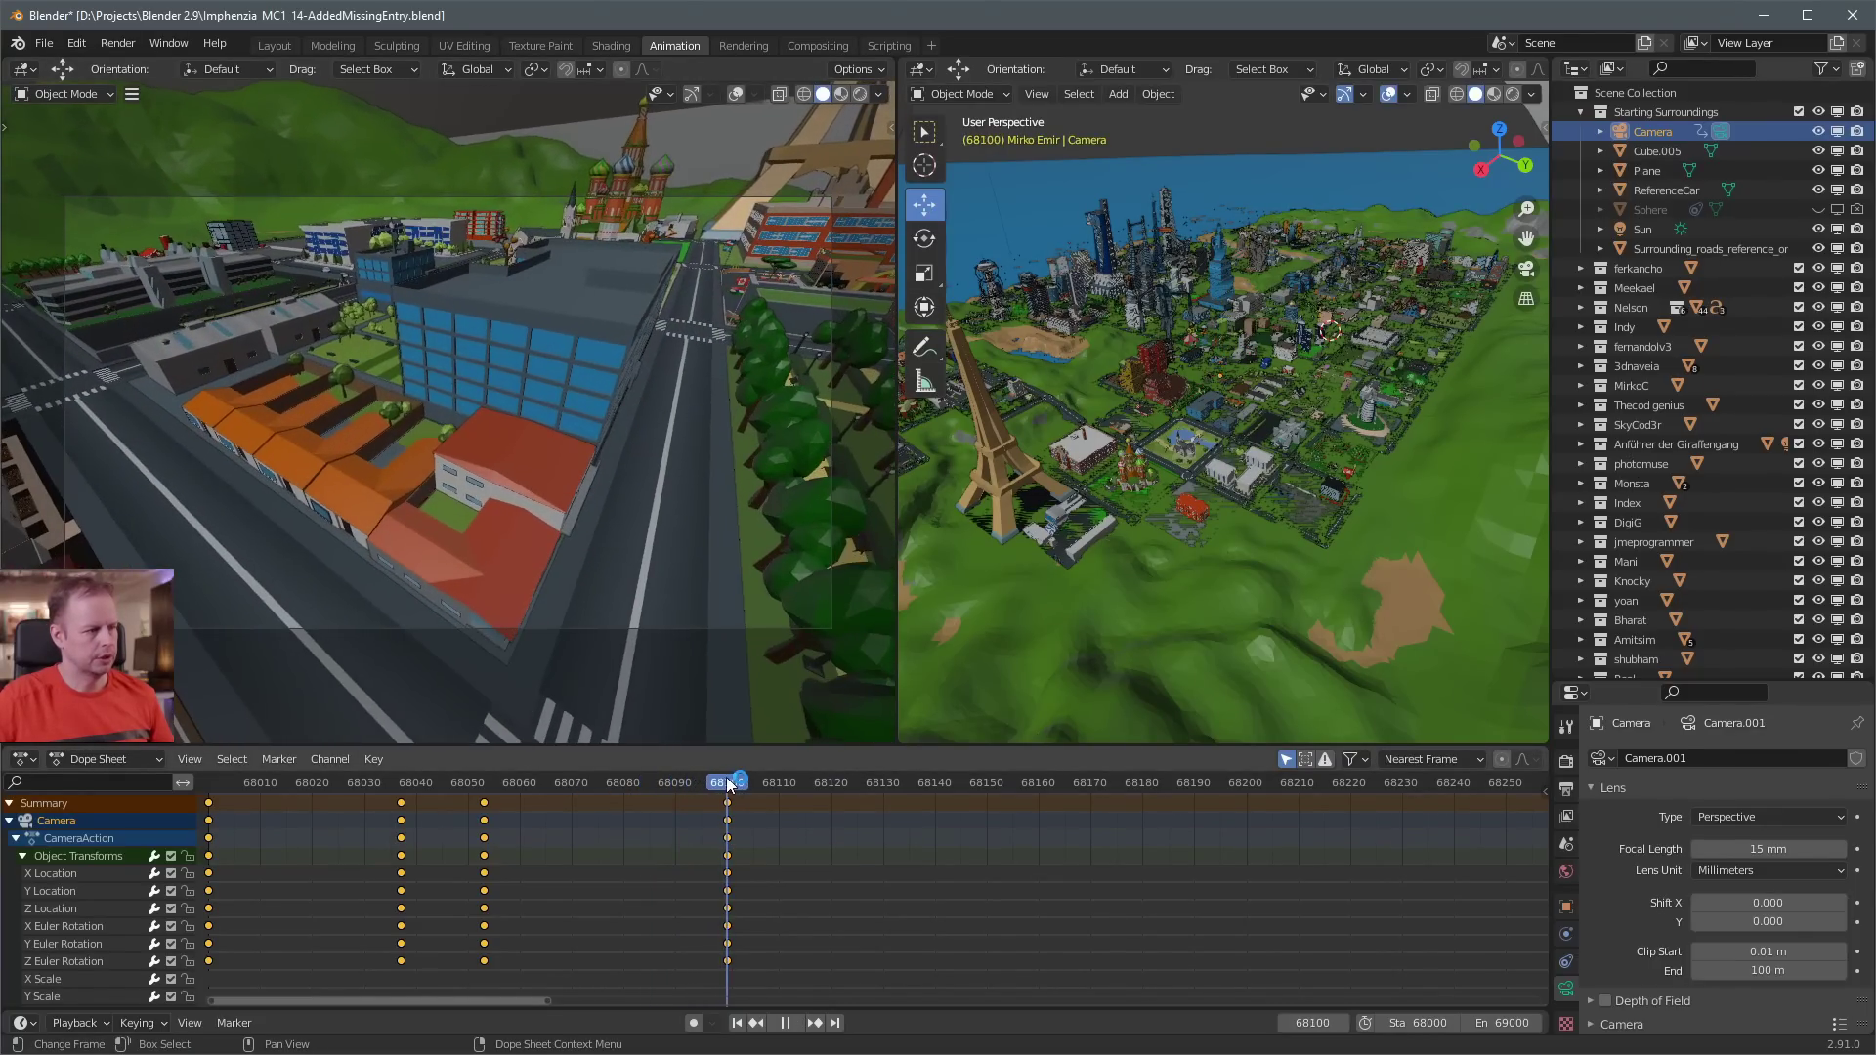
{"action": "key", "text": "space"}
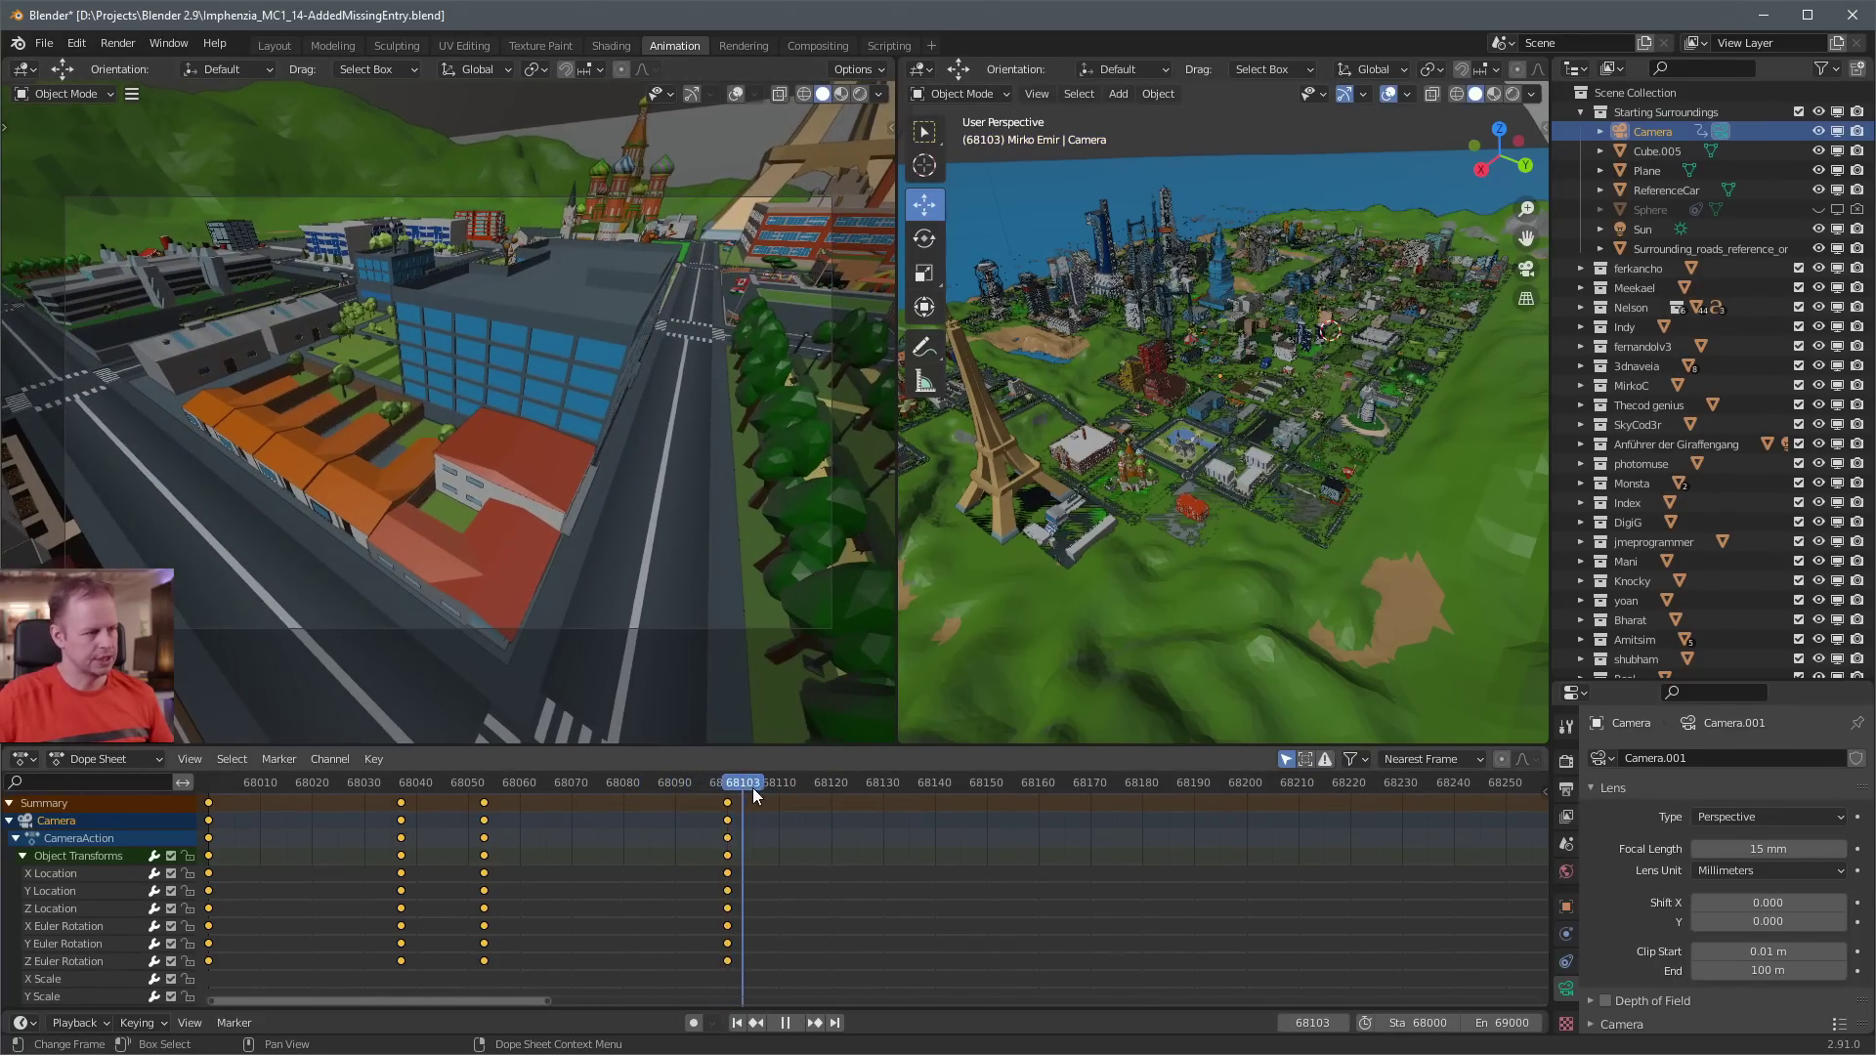
{"action": "key", "text": "space"}
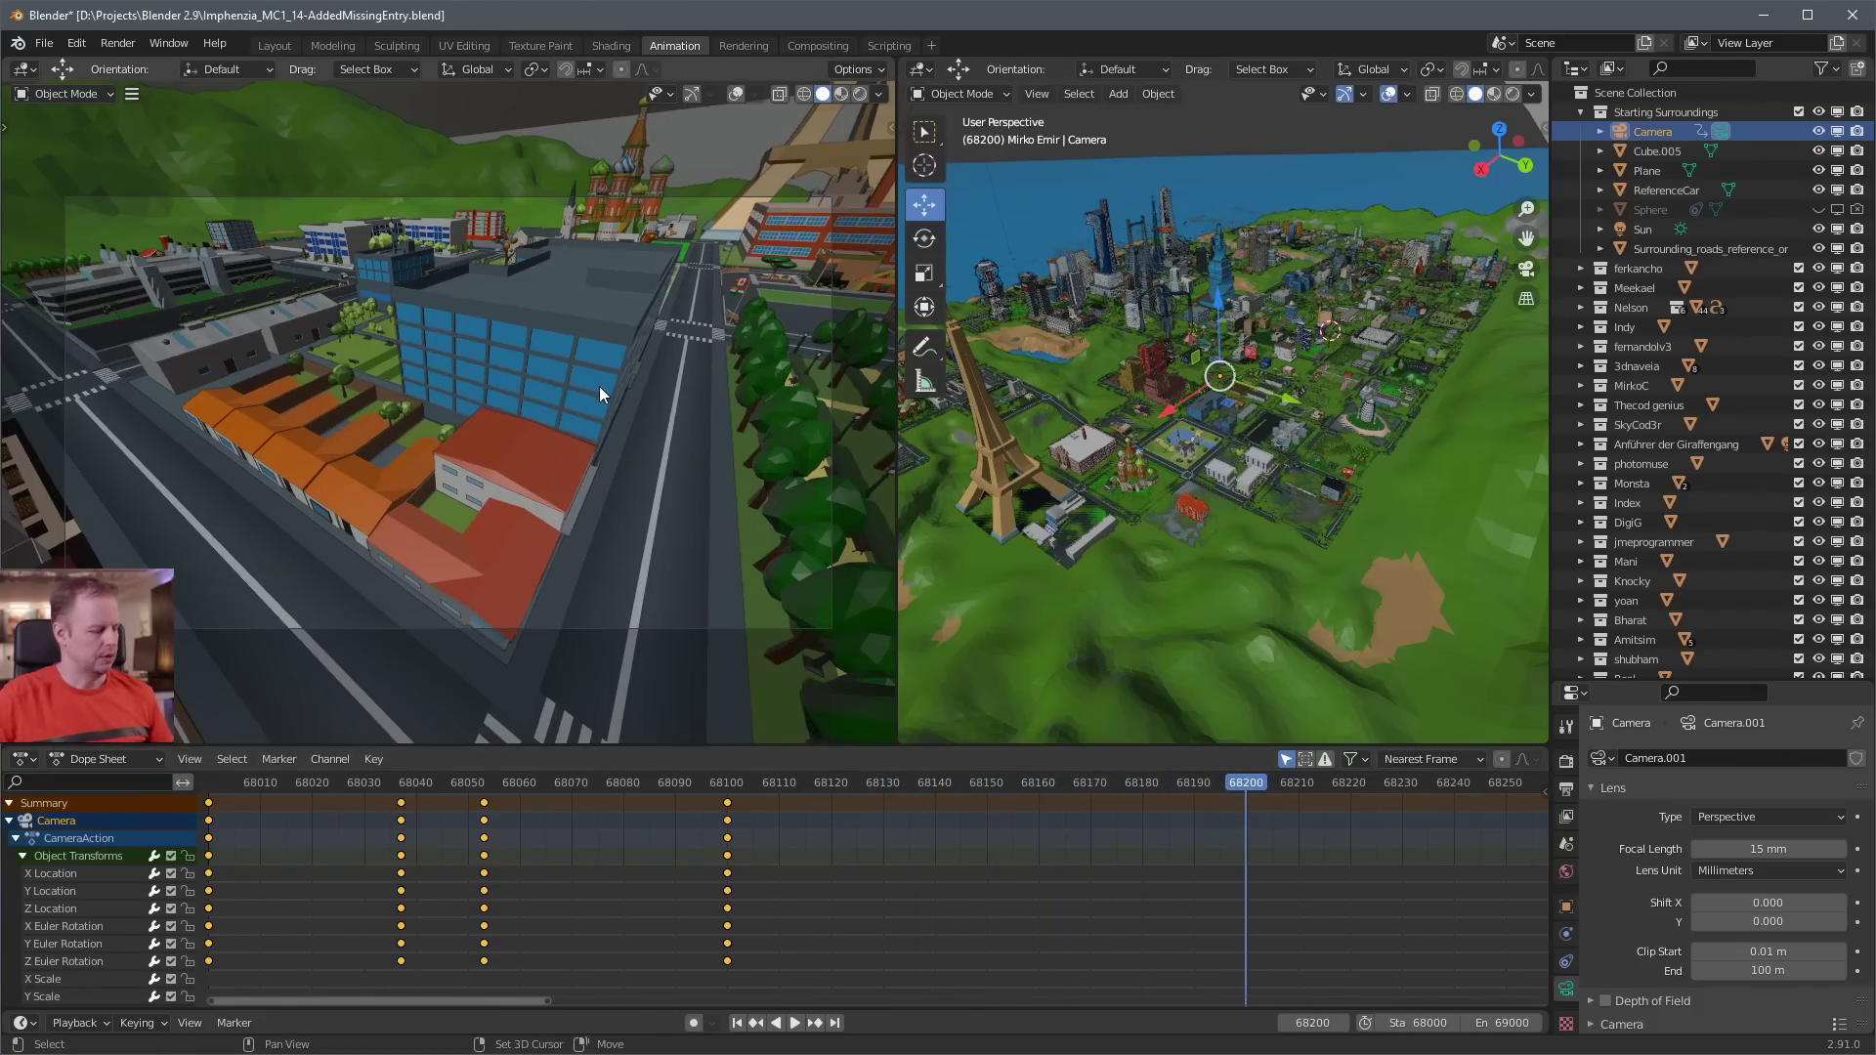
{"action": "key", "text": "shift+grave"}
{"action": "key", "text": "s"}
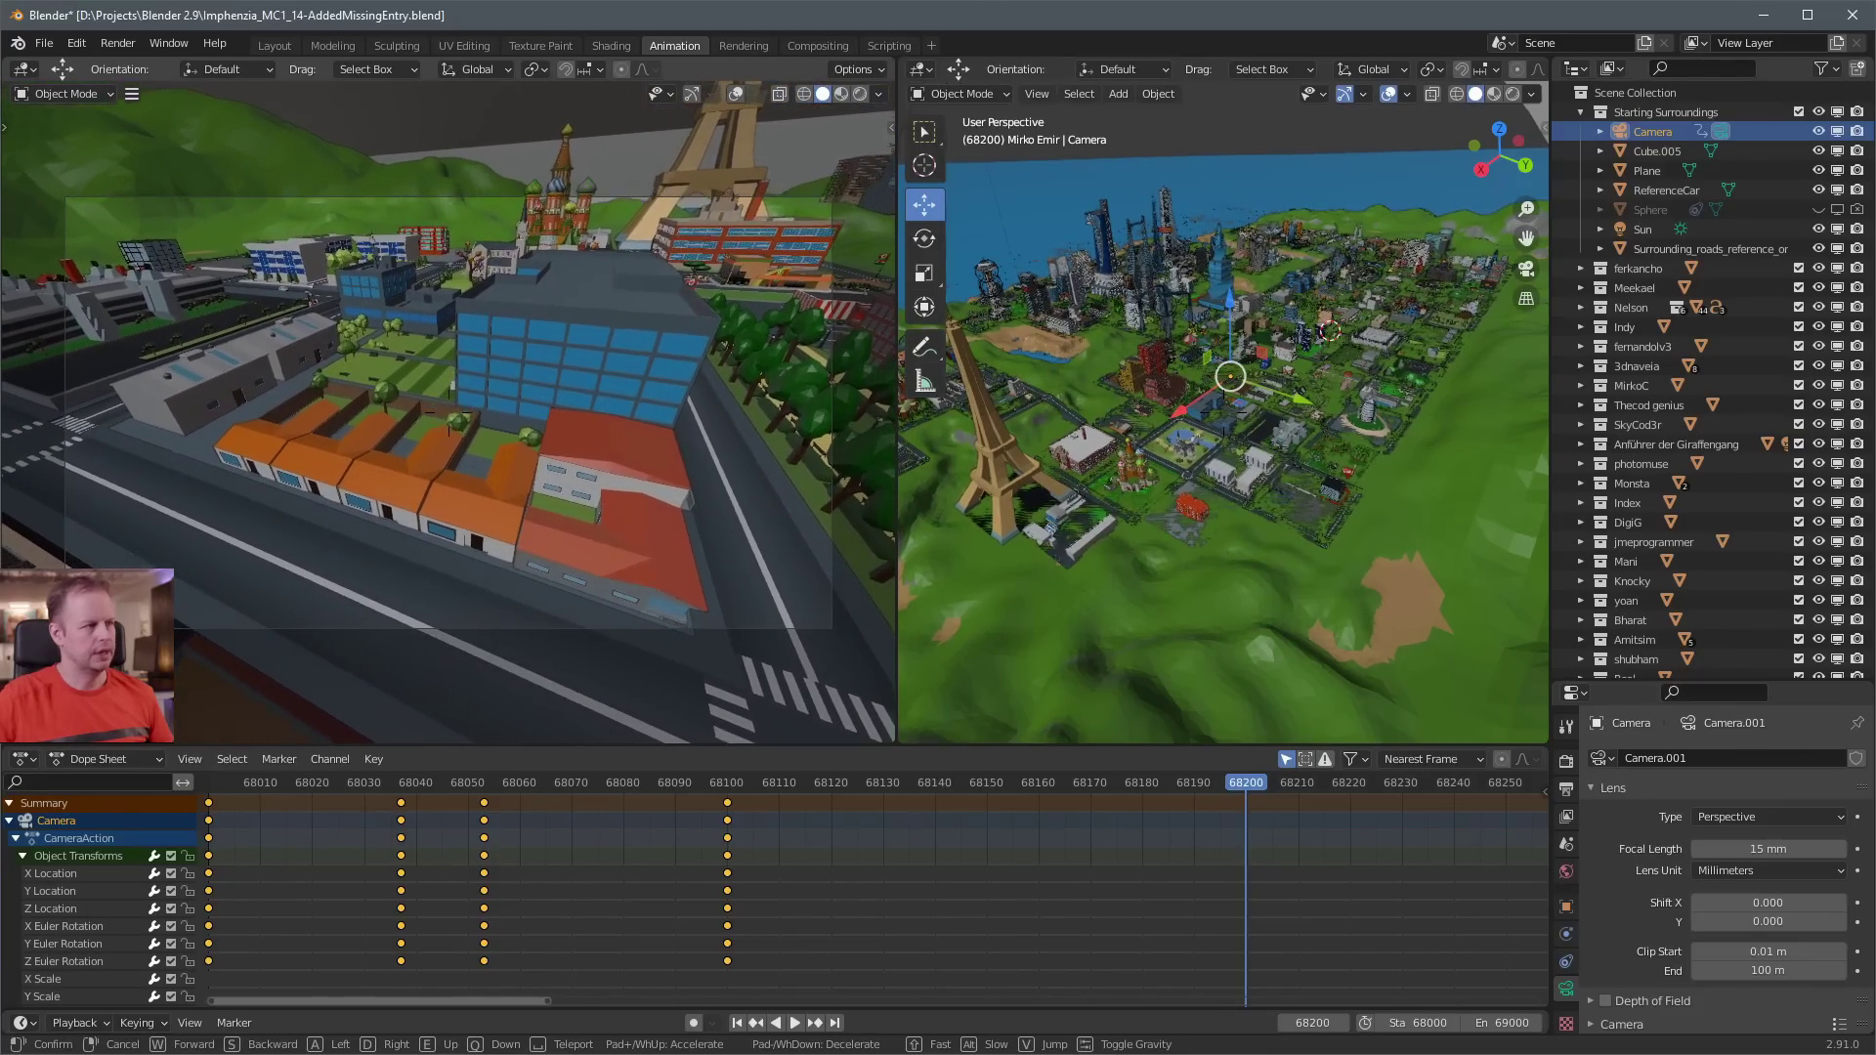
{"action": "left_click", "coordinate": [448, 413]}
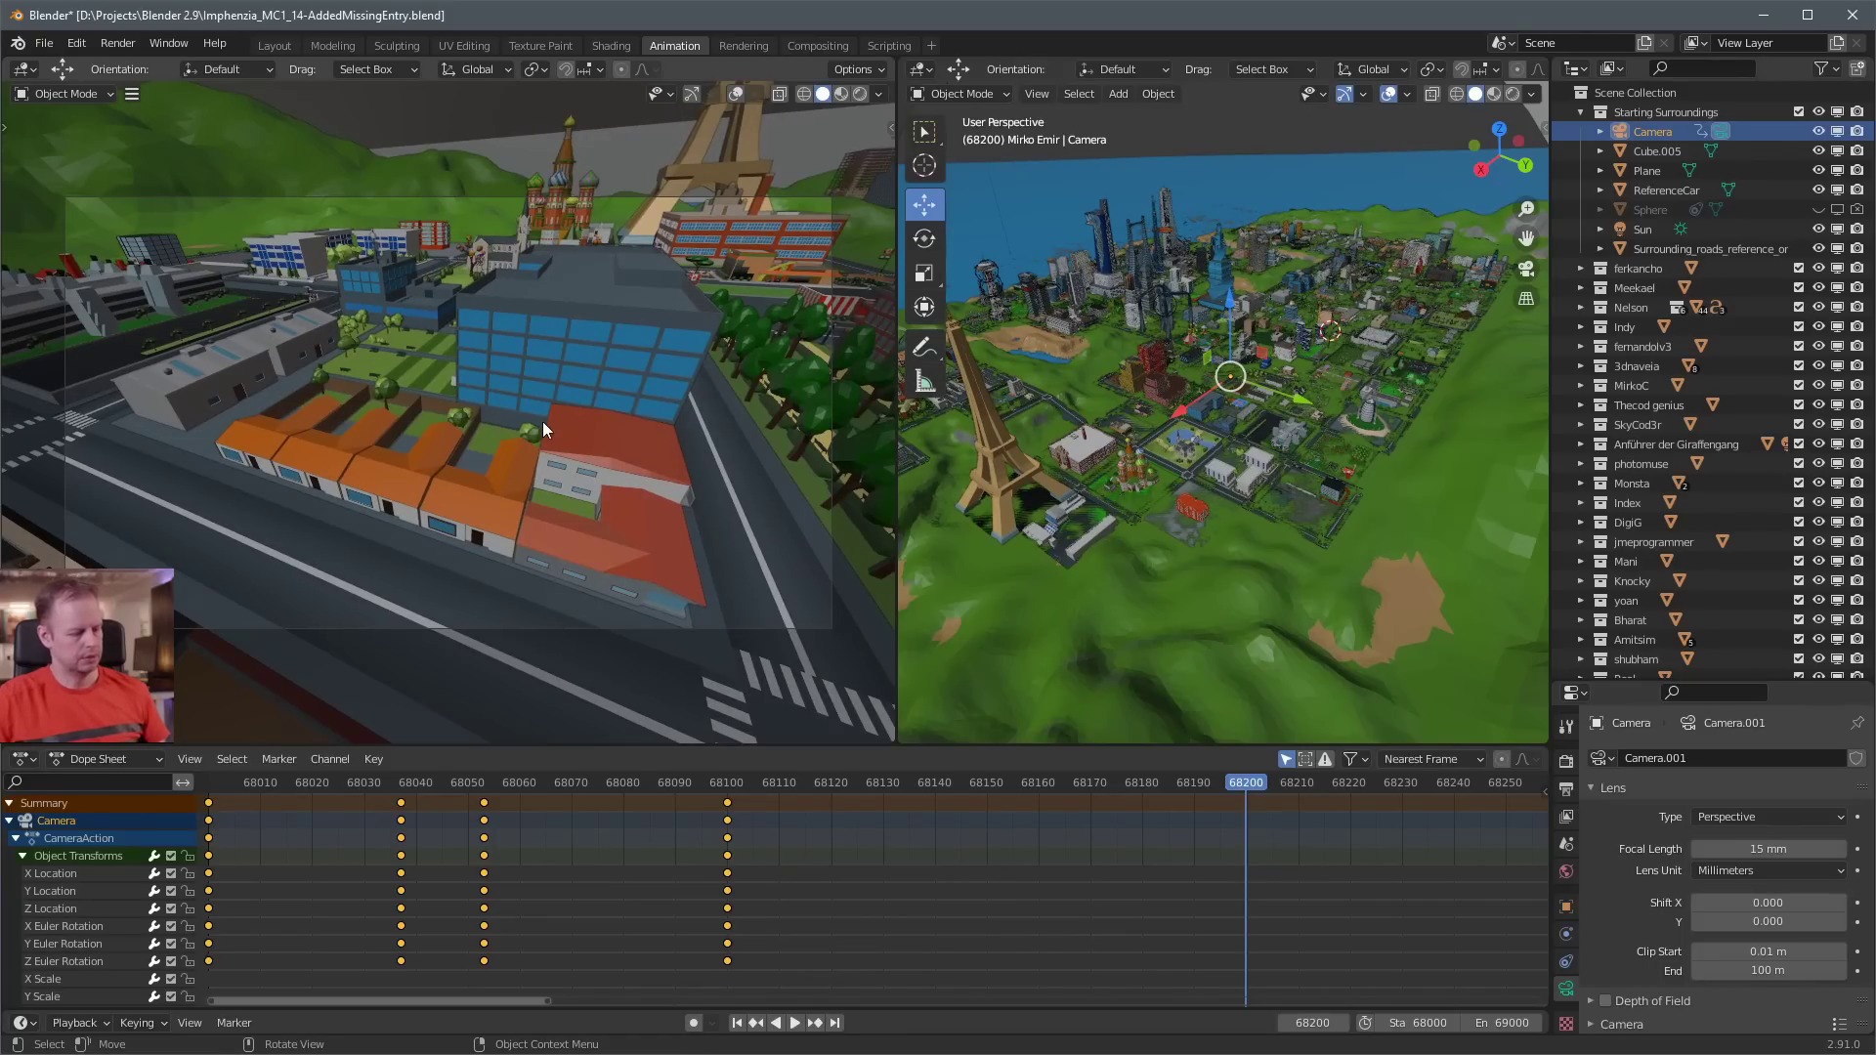
{"action": "key", "text": "i"}
{"action": "left_click", "coordinate": [518, 383]}
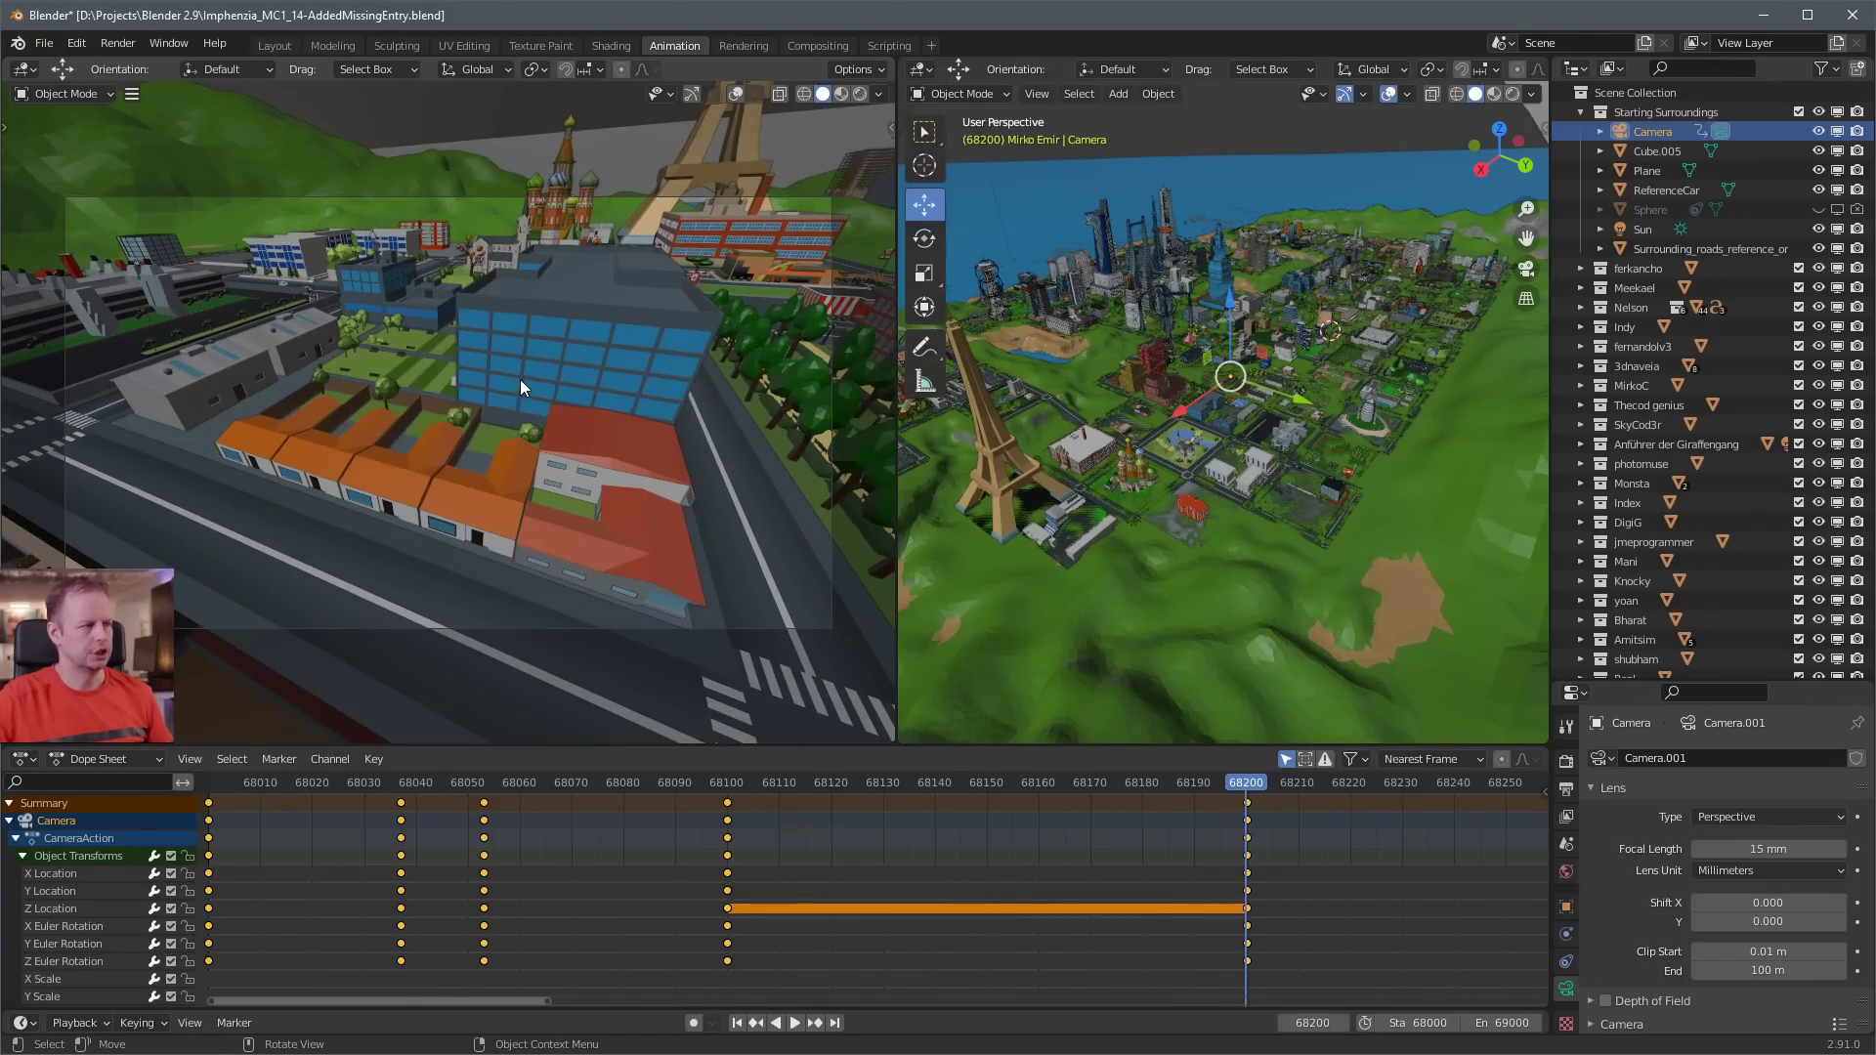
Play the flythrough from about frame 68062 past the keyframe at 68100 to review the slow drift
{"action": "left_click", "coordinate": [554, 784]}
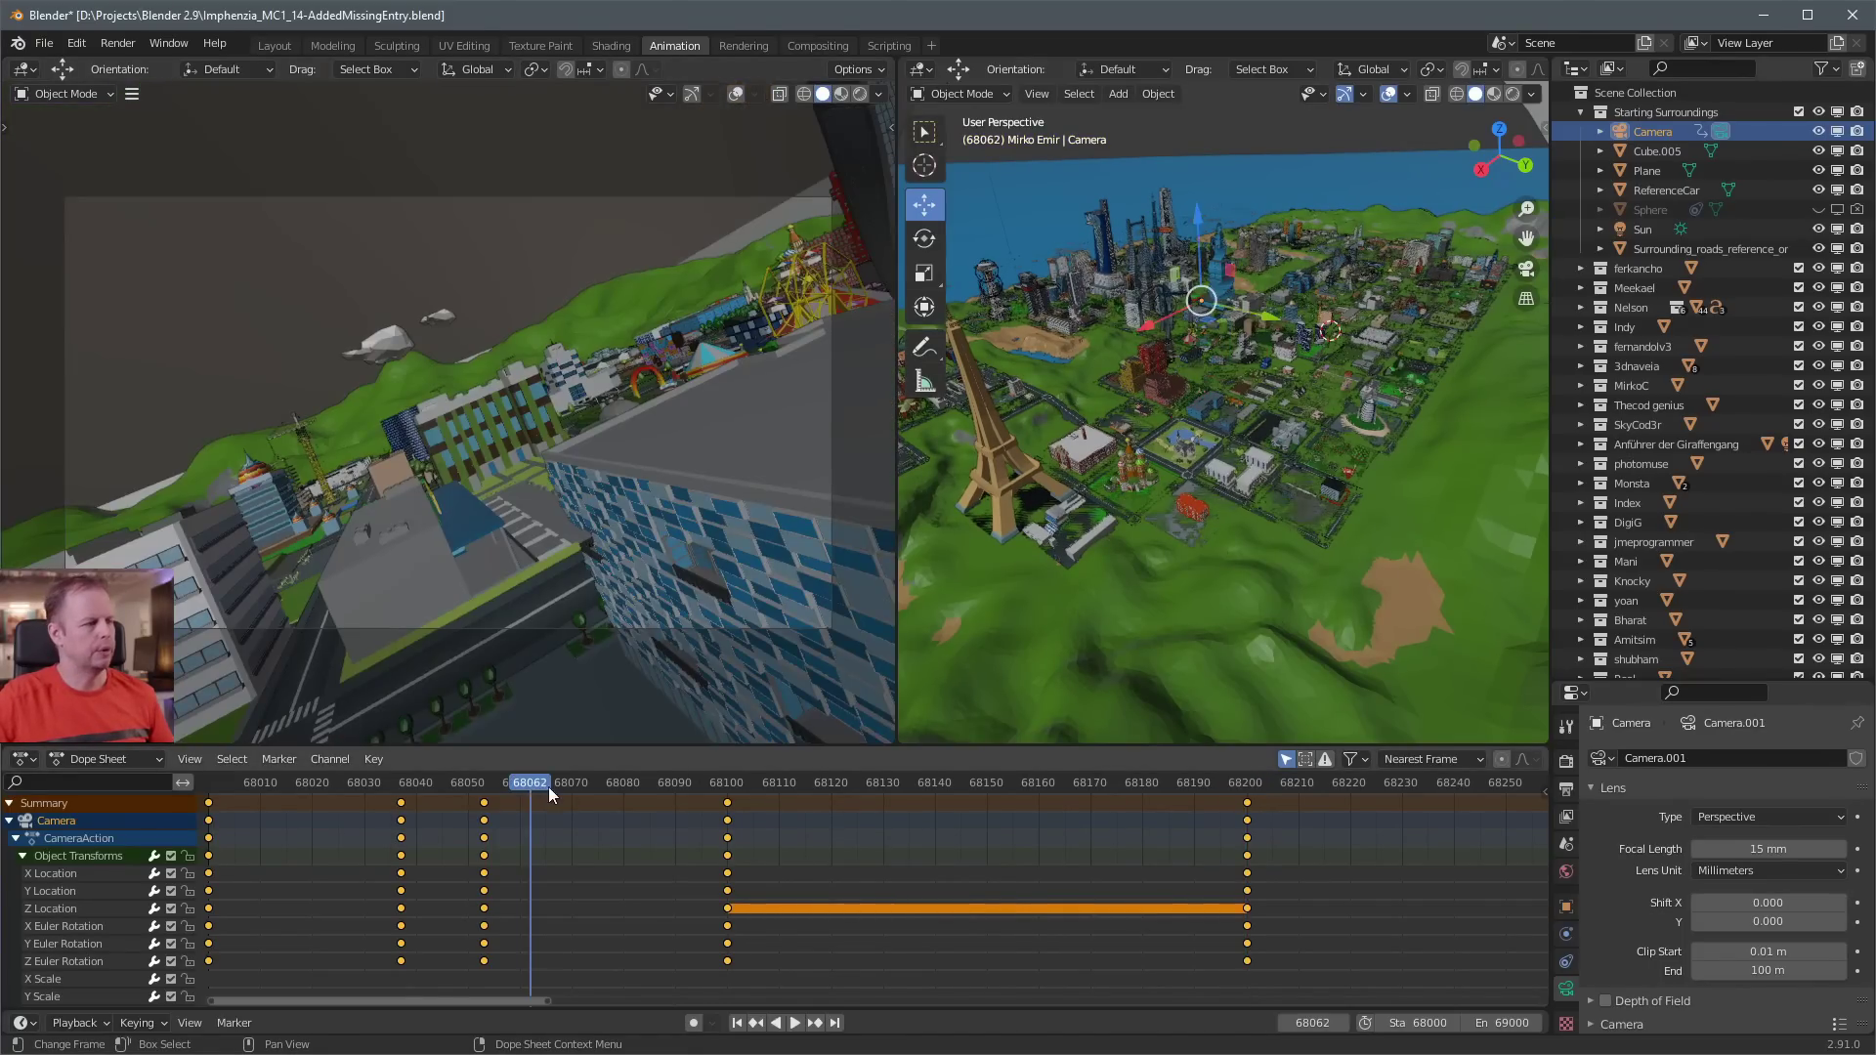
{"action": "key", "text": "space"}
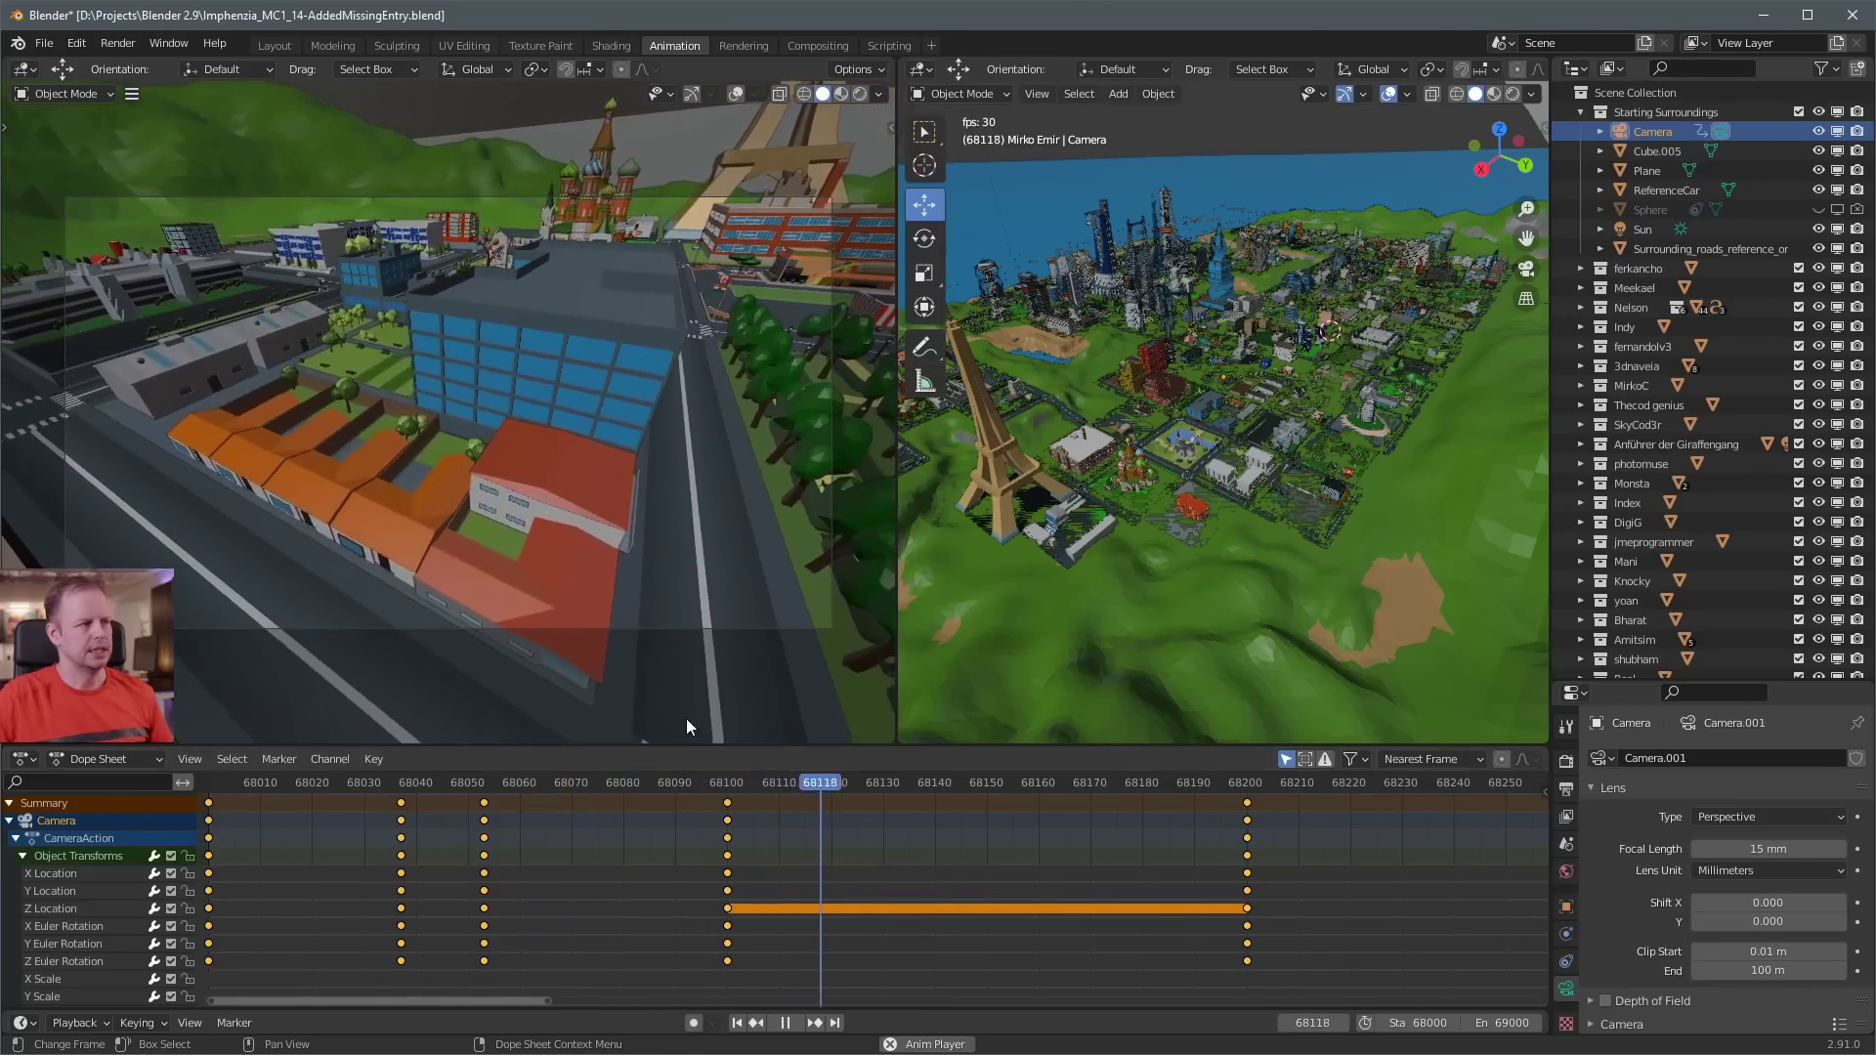
{"action": "key", "text": "space"}
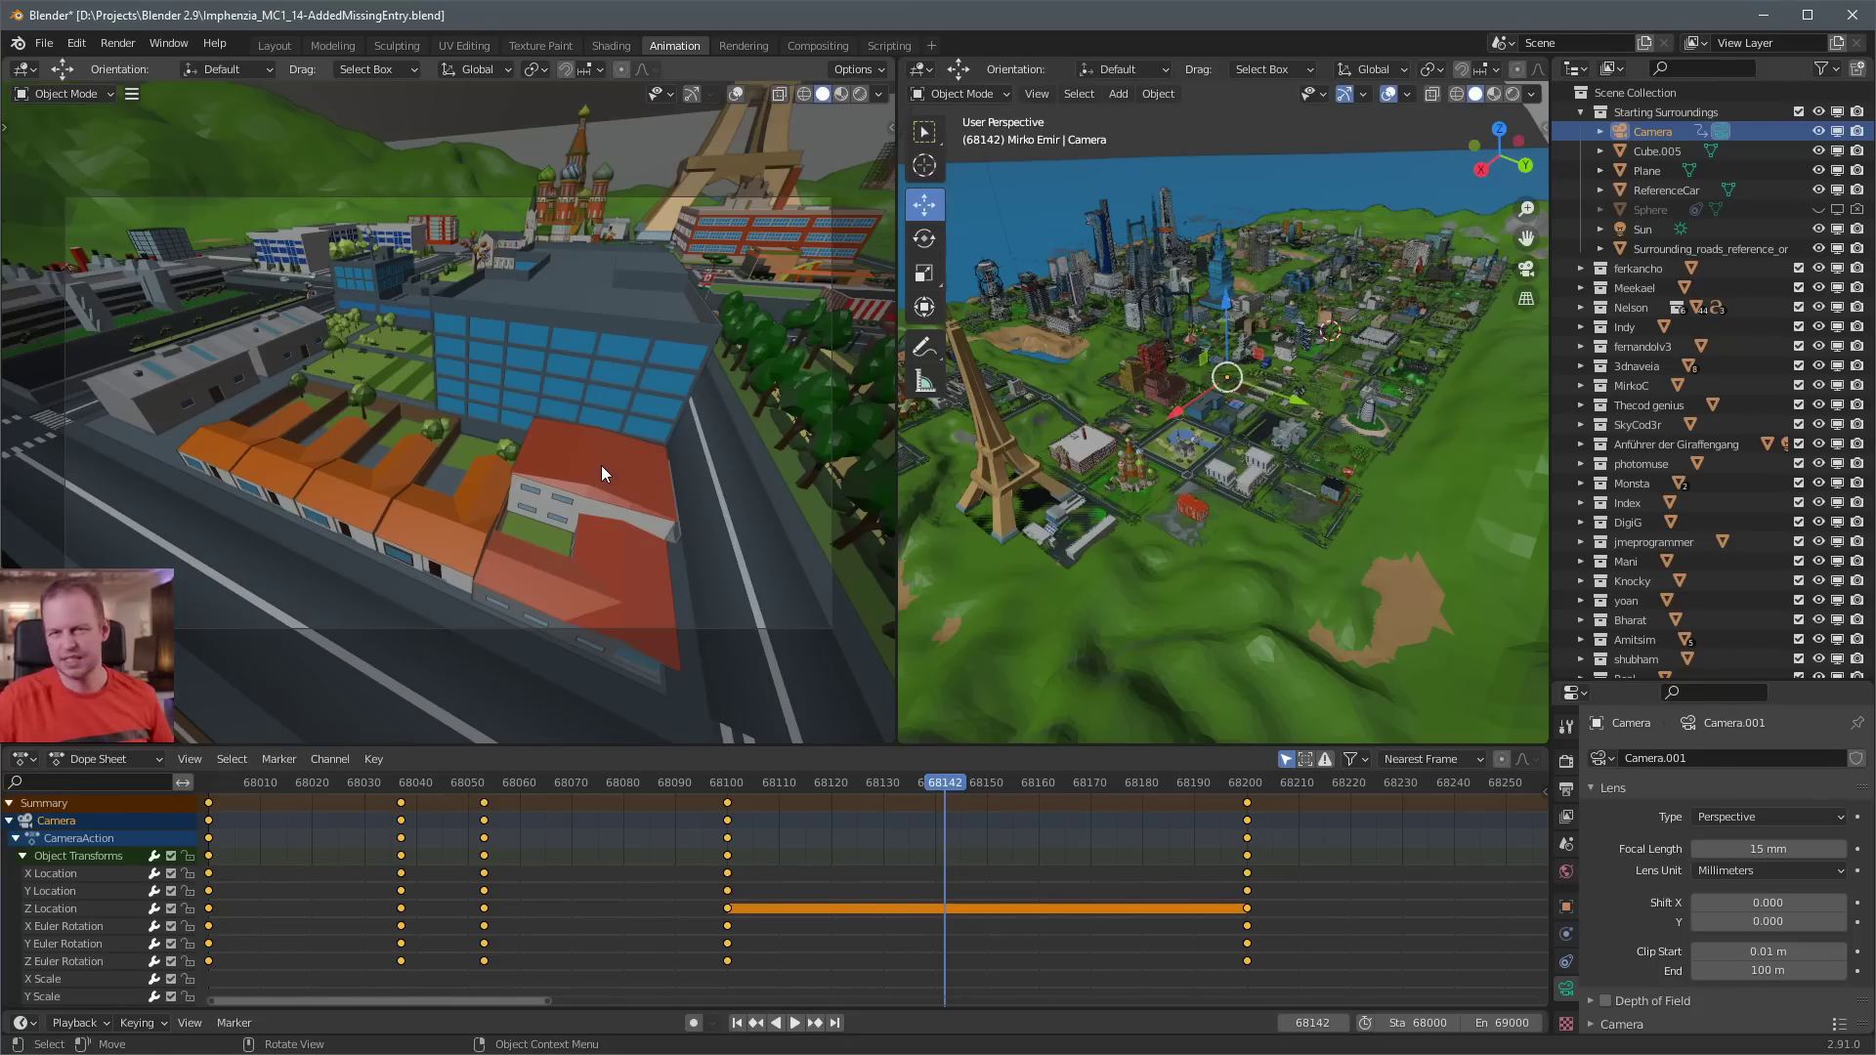
{"action": "key", "text": "space"}
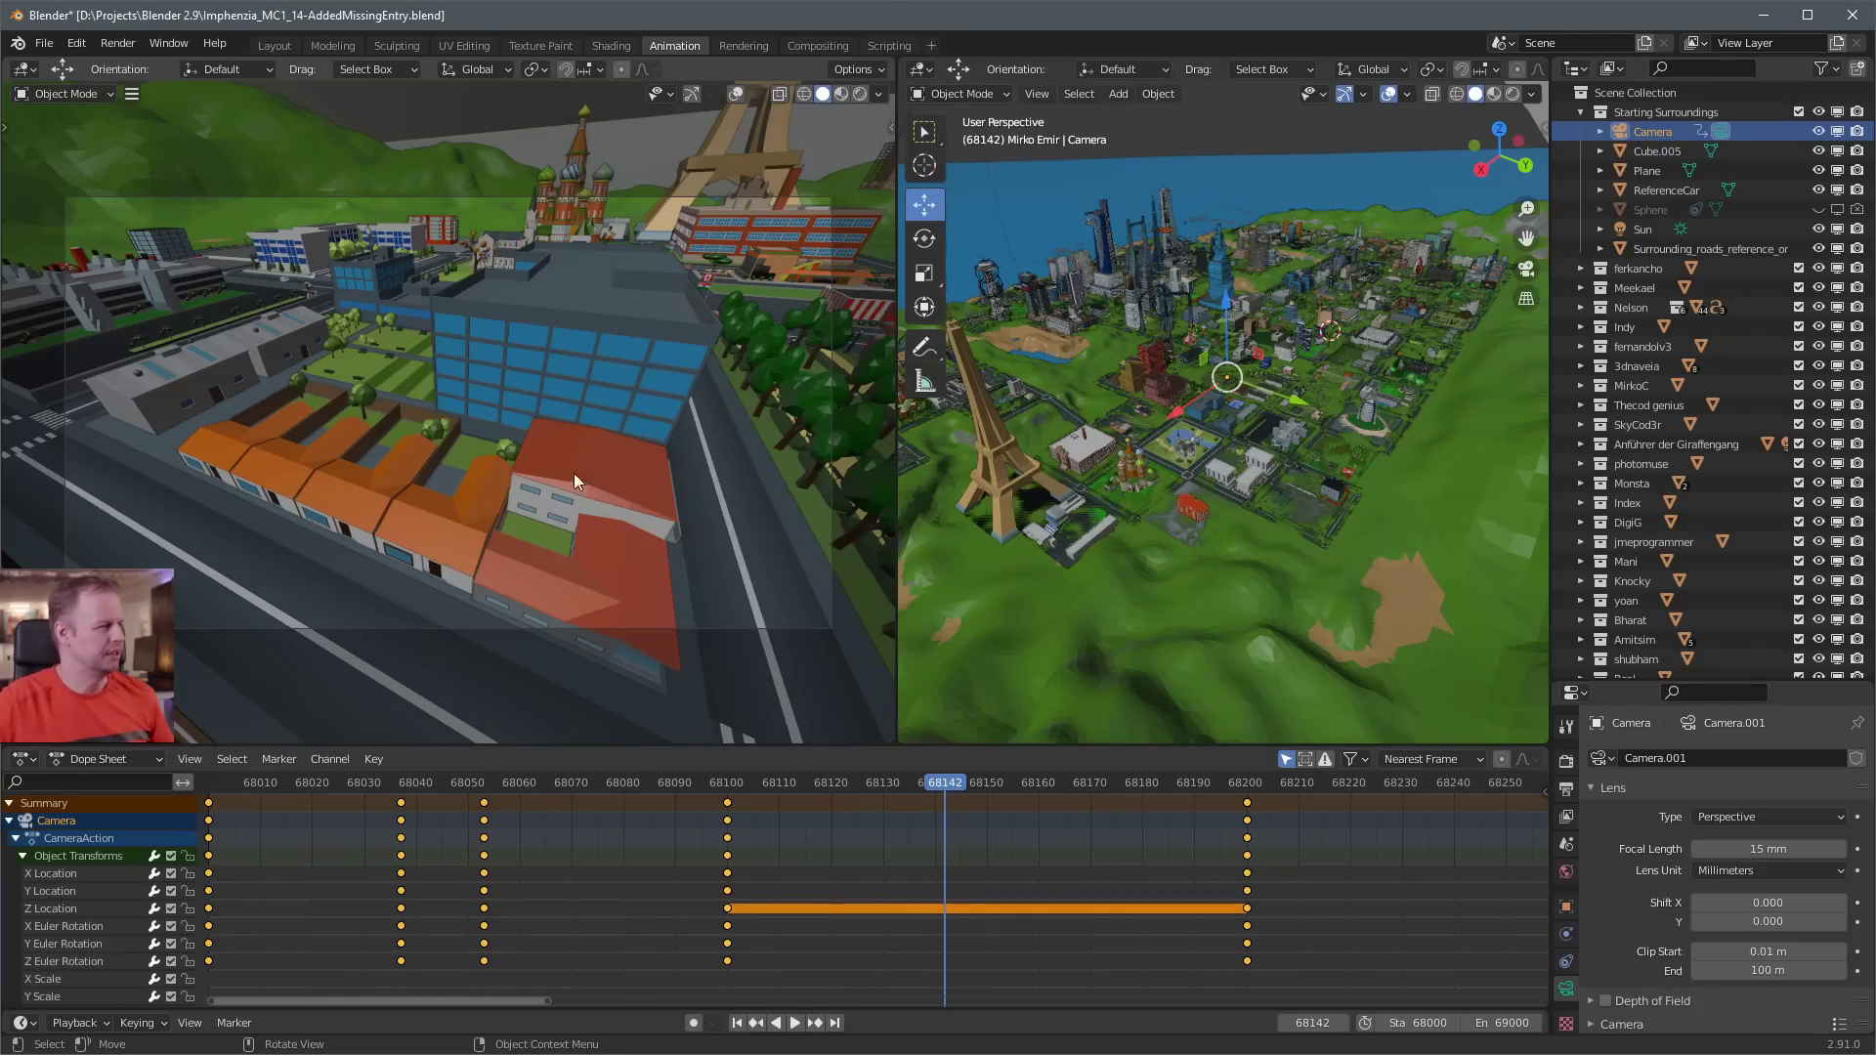
{"action": "left_click", "coordinate": [682, 811]}
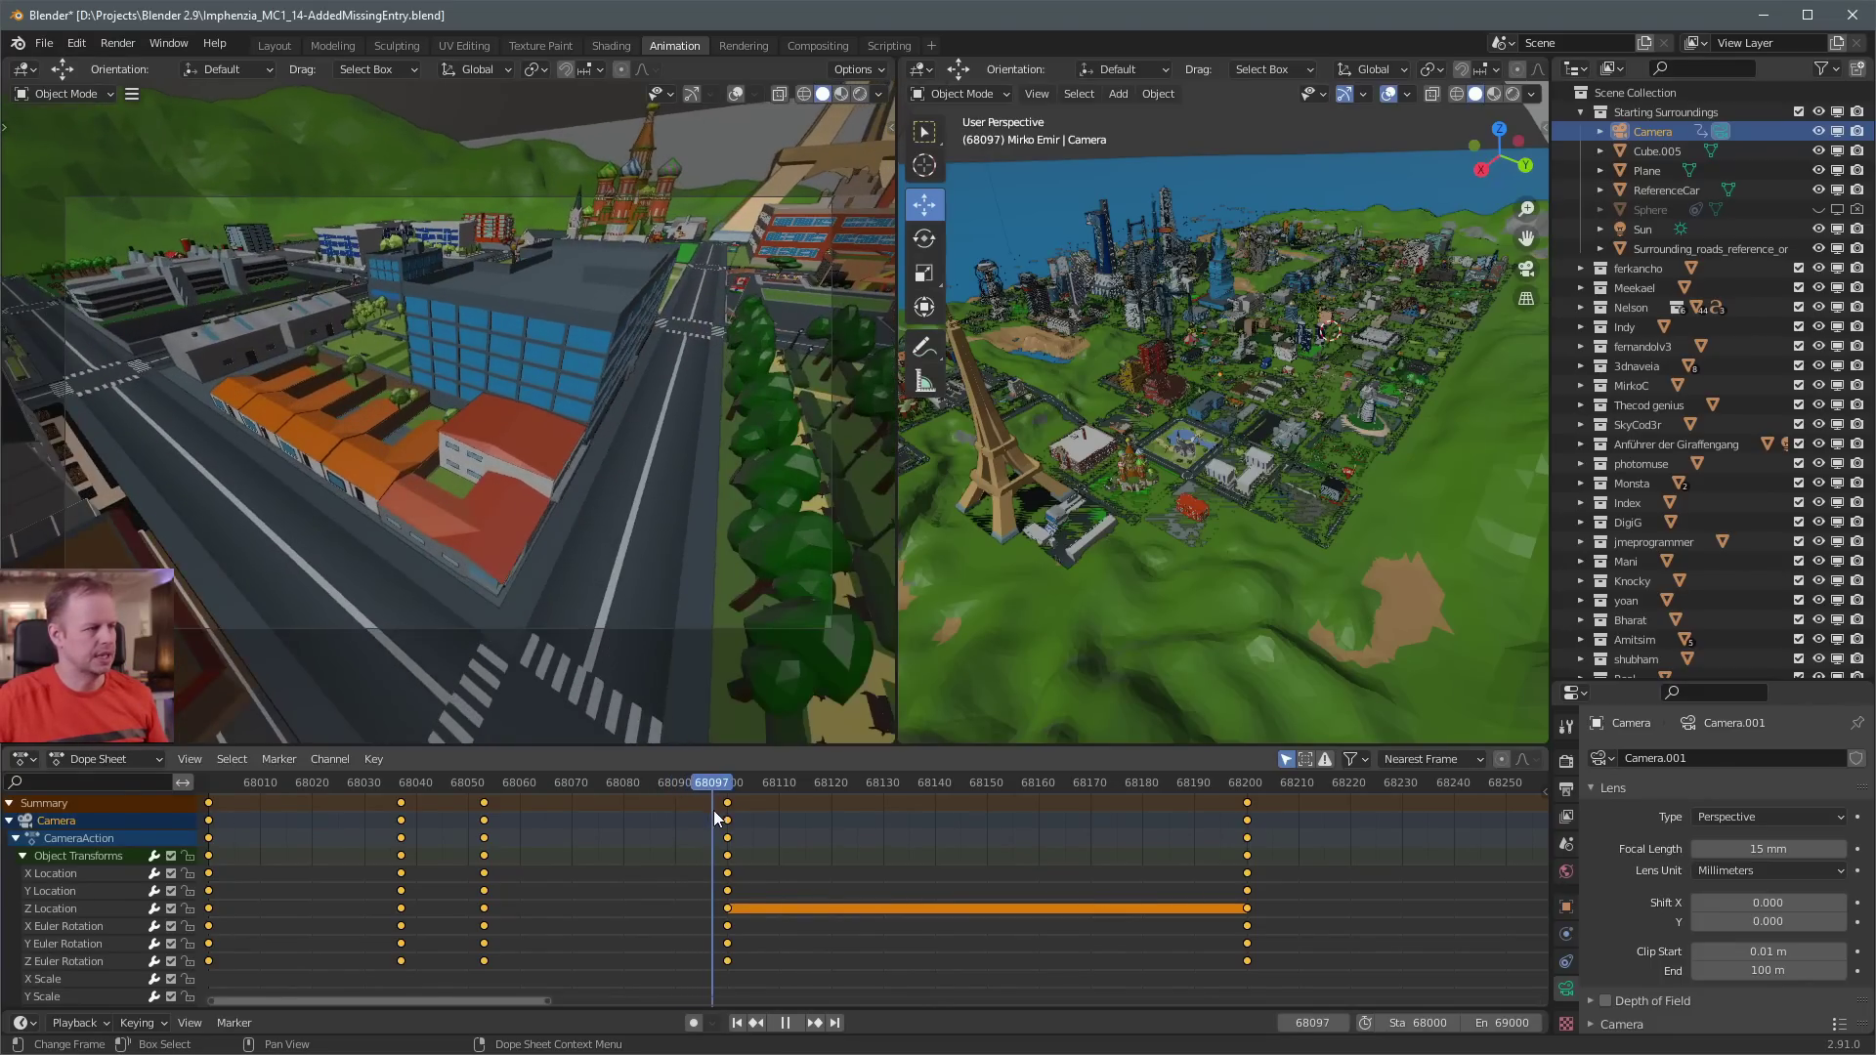
At frame 68220, fly the camera past the orange-roofed houses and grey warehouses to the tree-filled courtyard
{"action": "left_click_drag", "start_coordinate": [793, 813], "coordinate": [1352, 806]}
{"action": "key", "text": "space"}
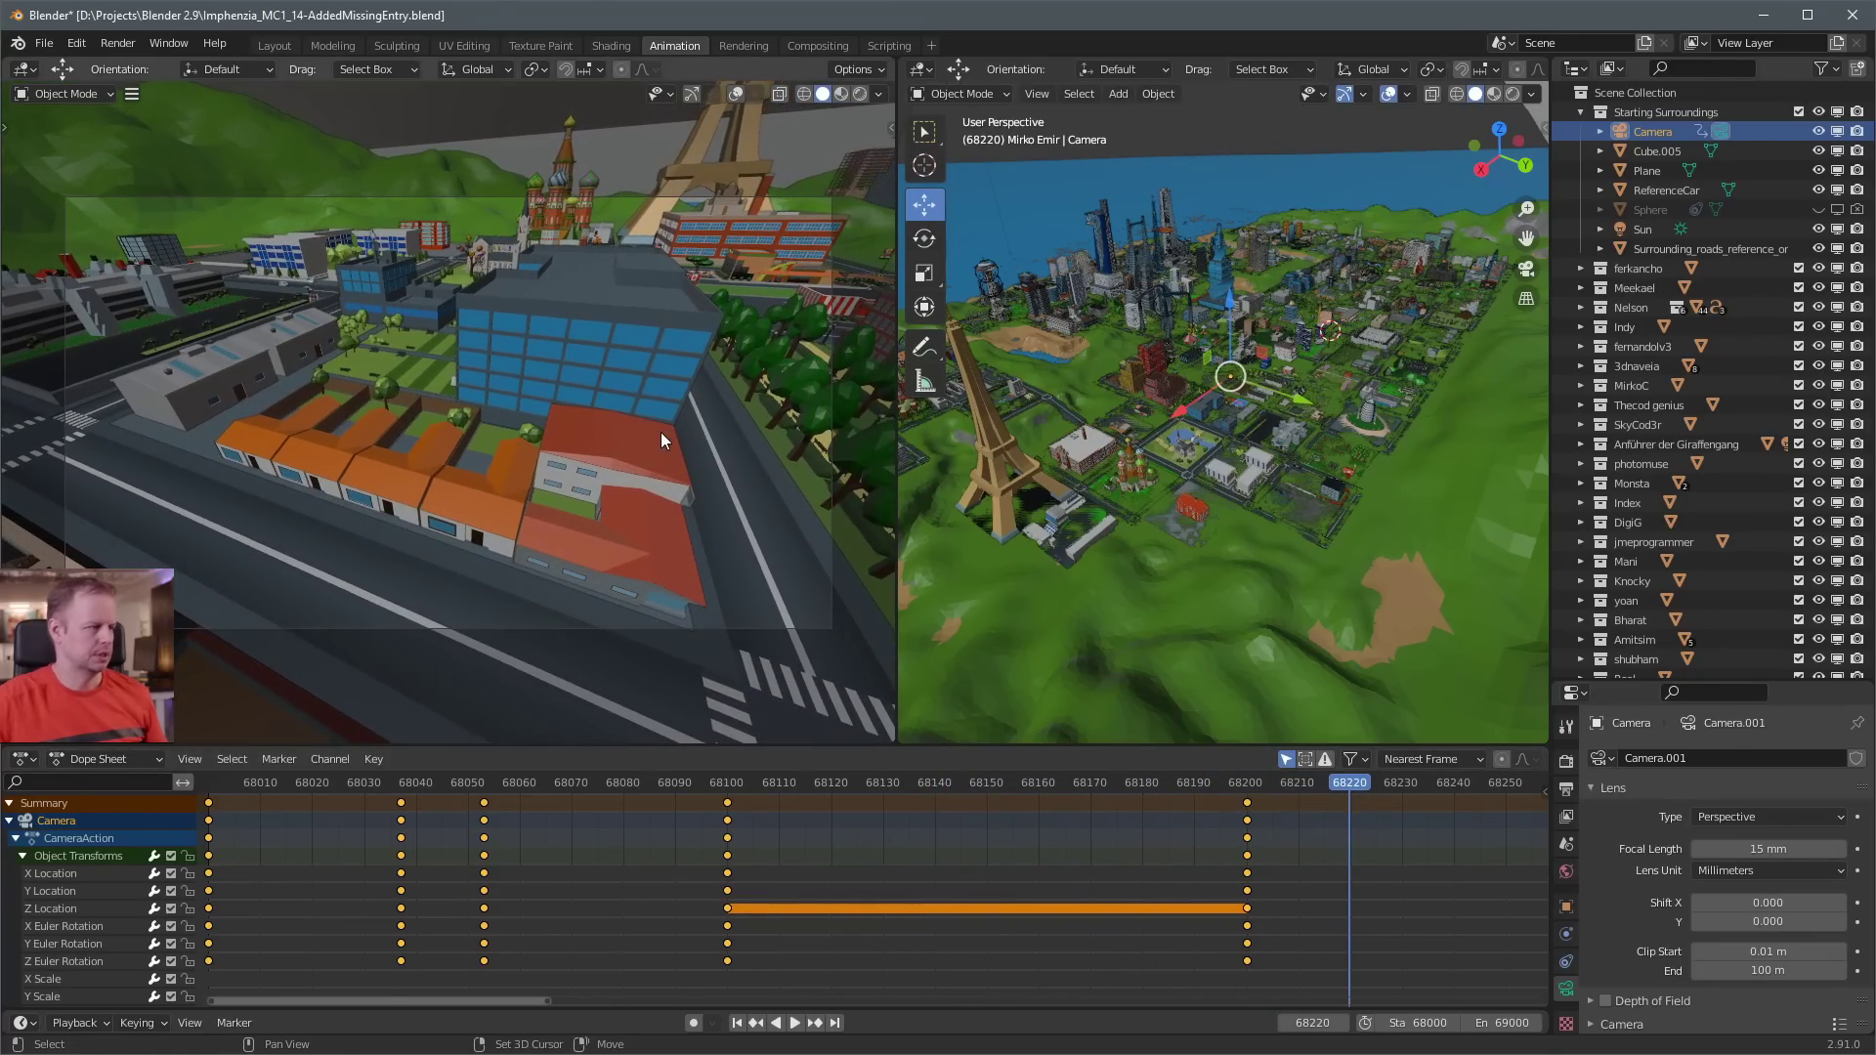
{"action": "key", "text": "shift+grave"}
{"action": "key", "text": "w"}
{"action": "key", "text": "a"}
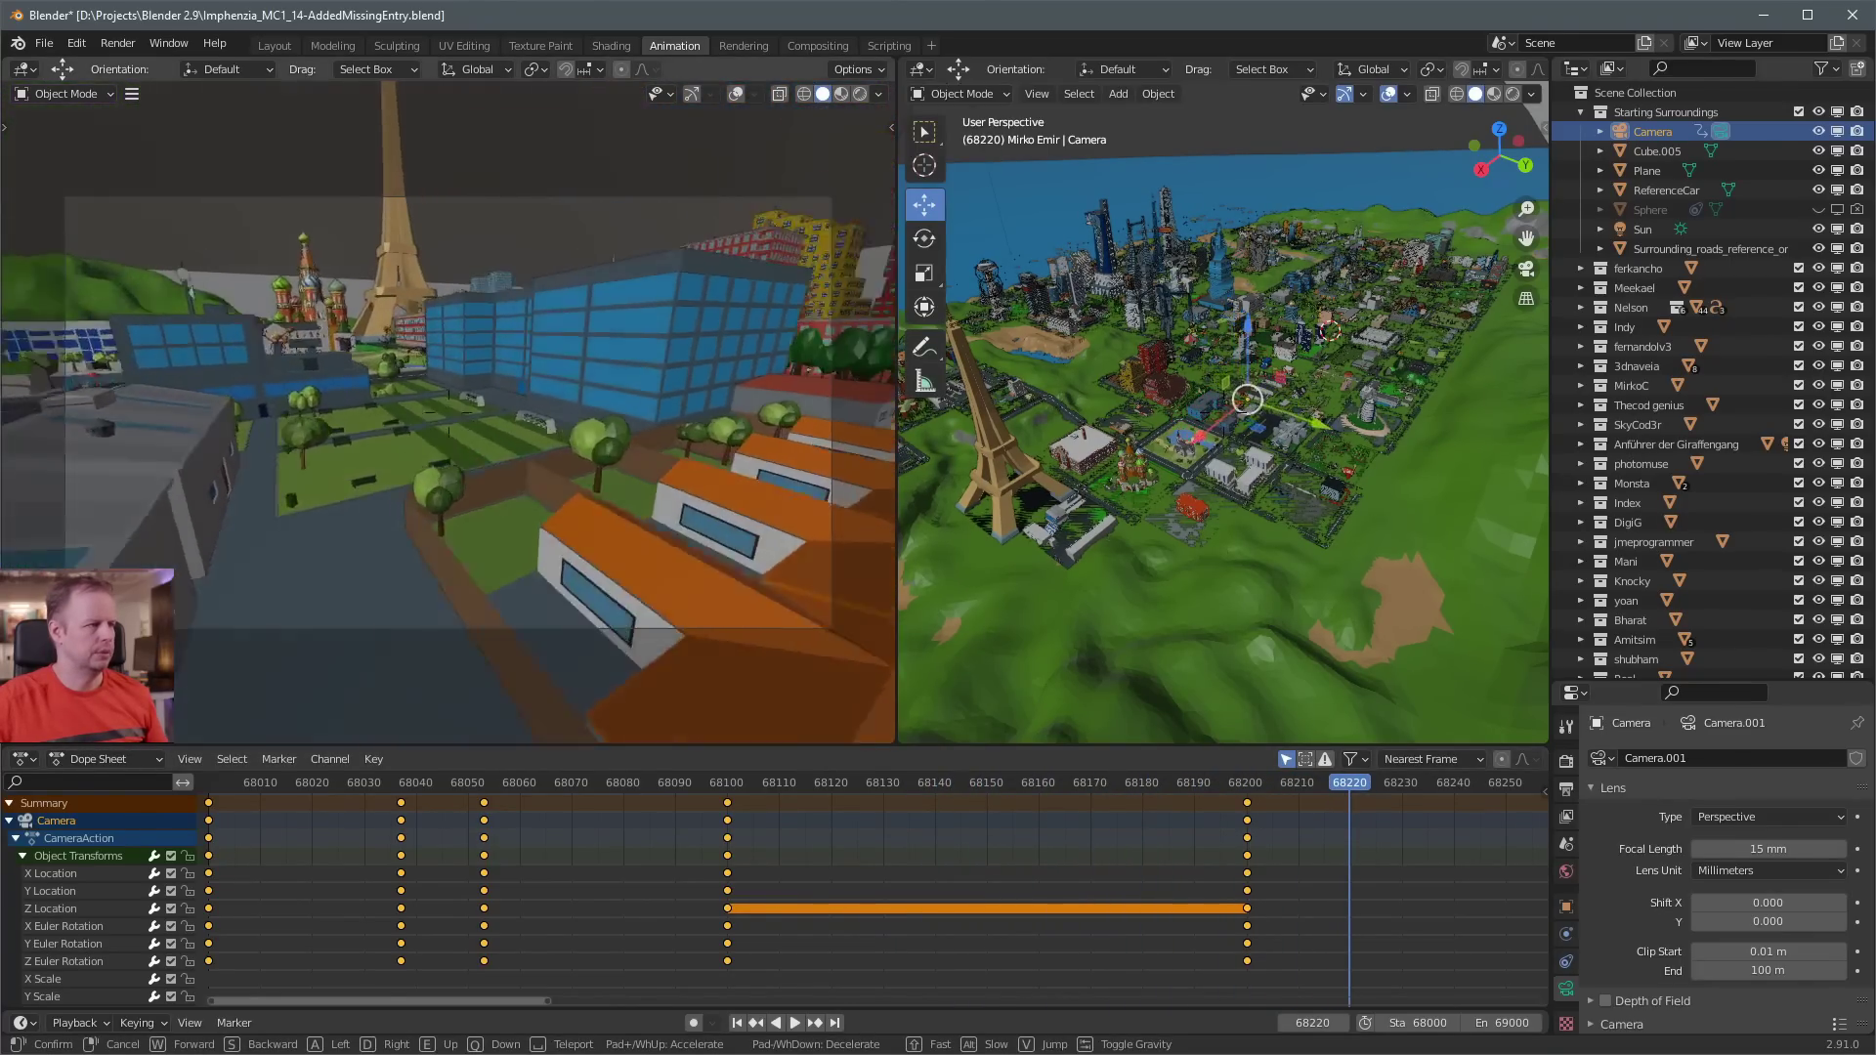
{"action": "key", "text": "d"}
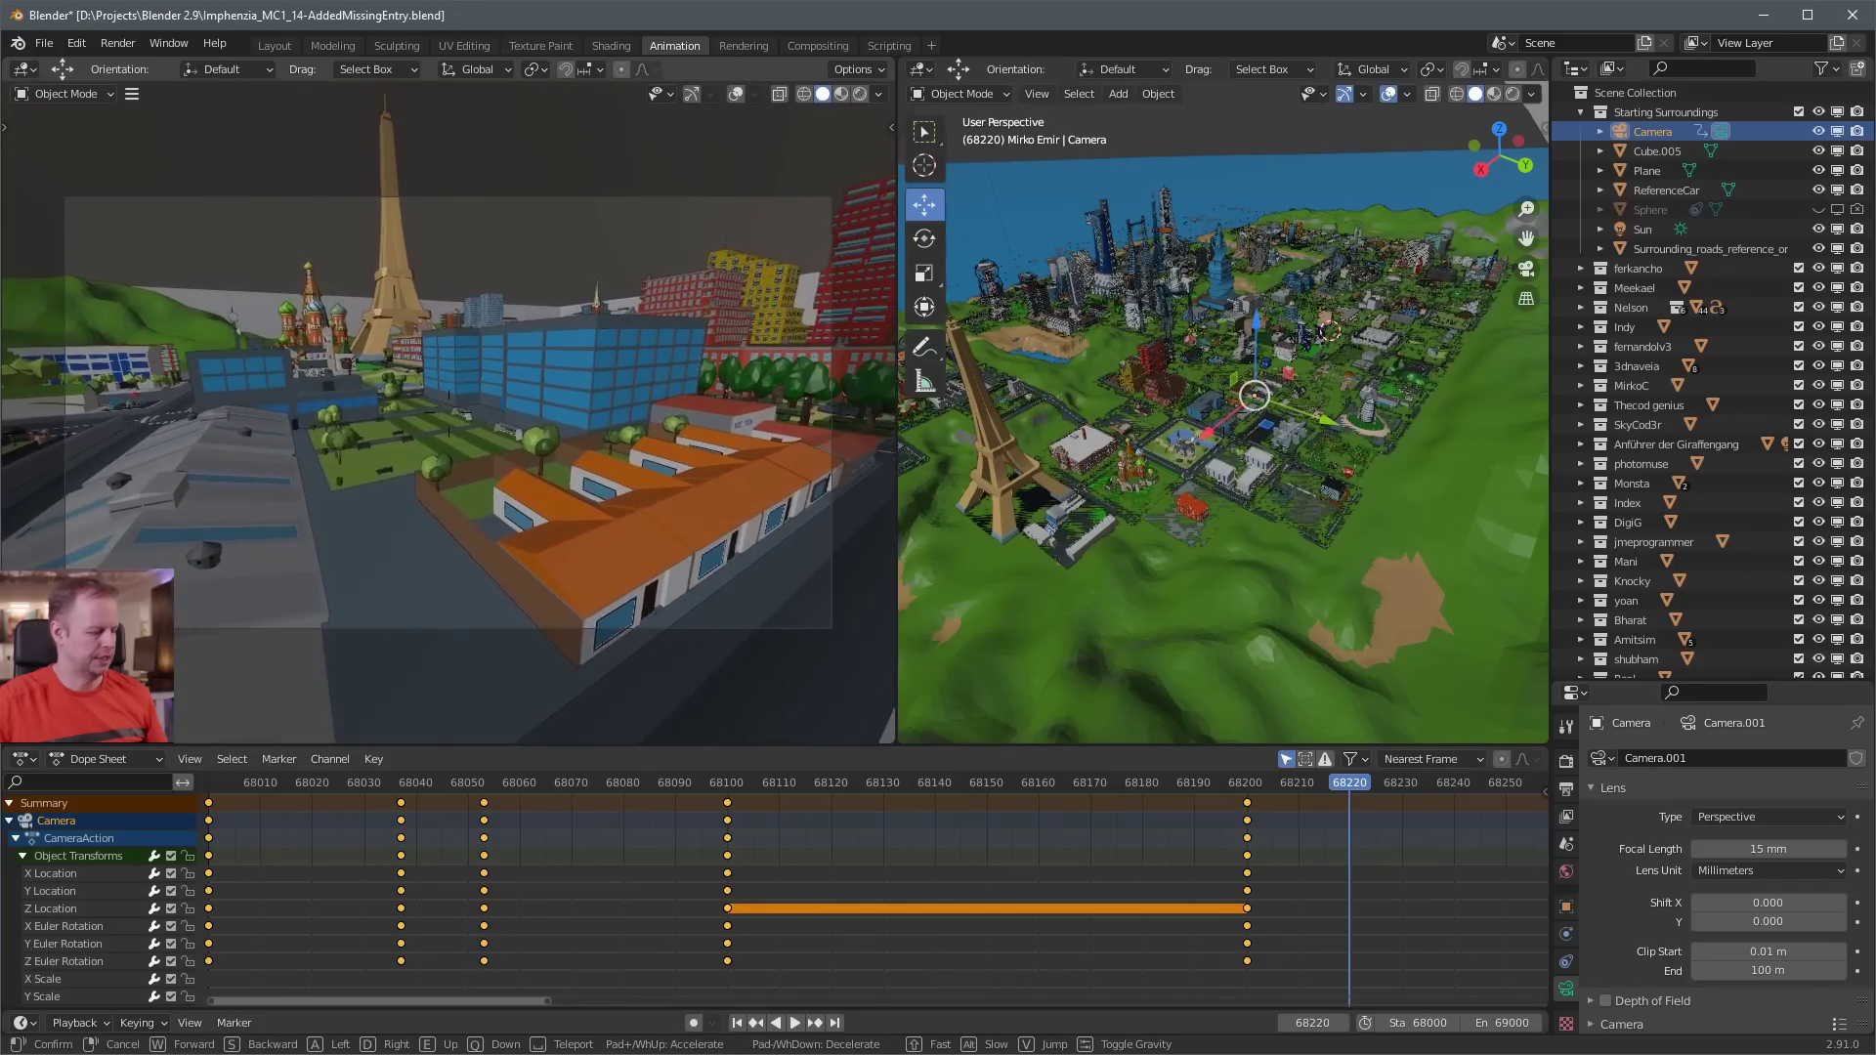
{"action": "key", "text": "a"}
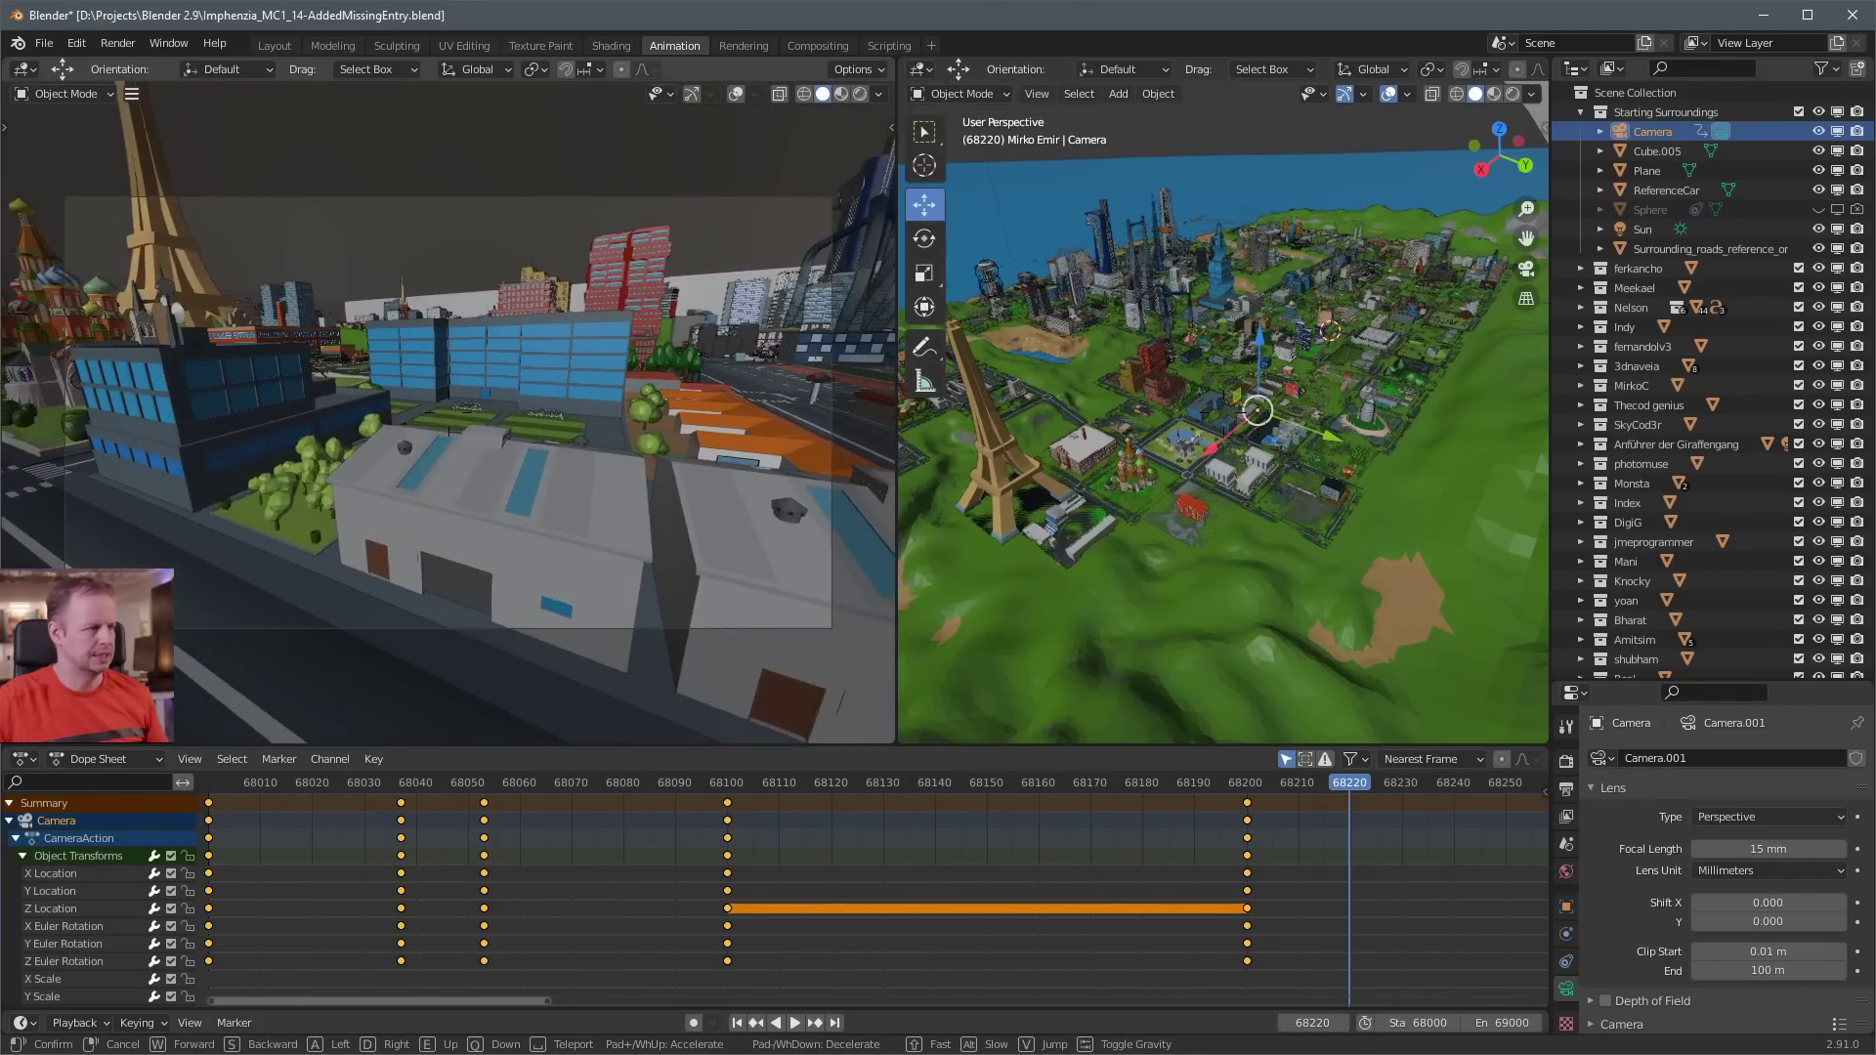
{"action": "key", "text": "w"}
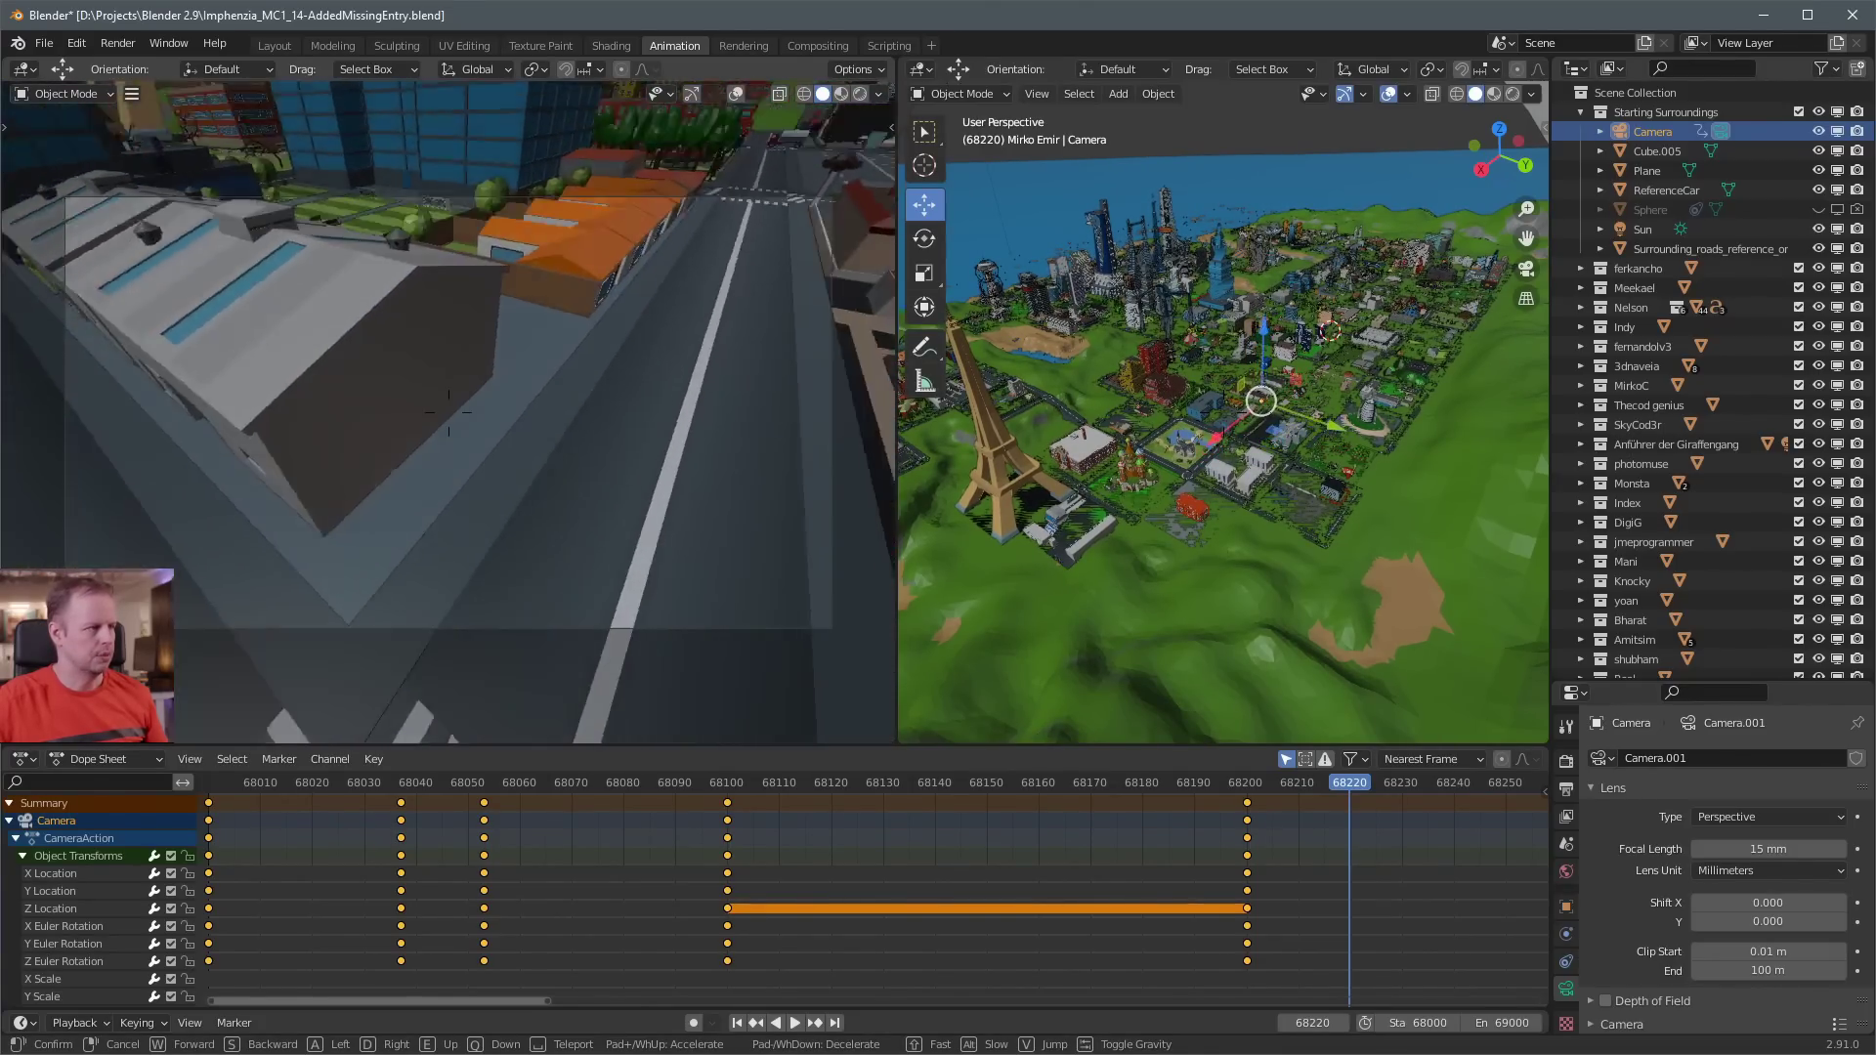
{"action": "key", "text": "w"}
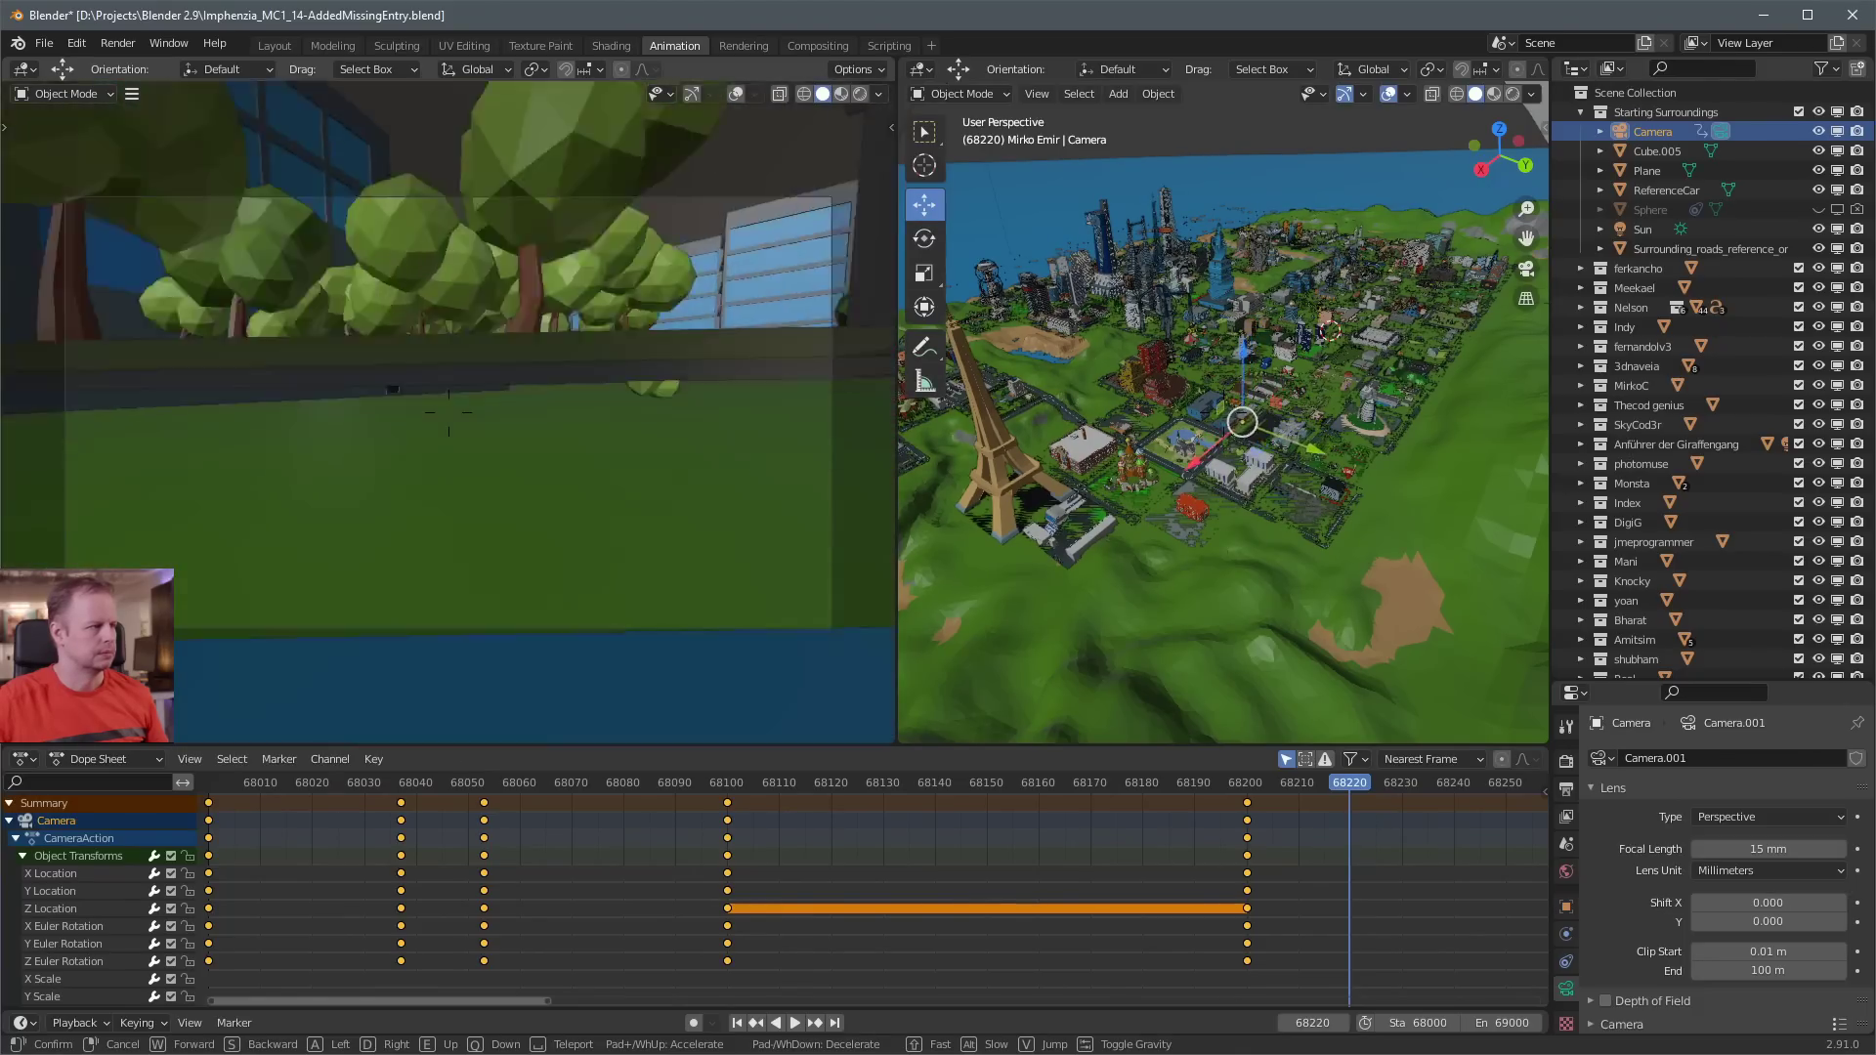
{"action": "key", "text": "w"}
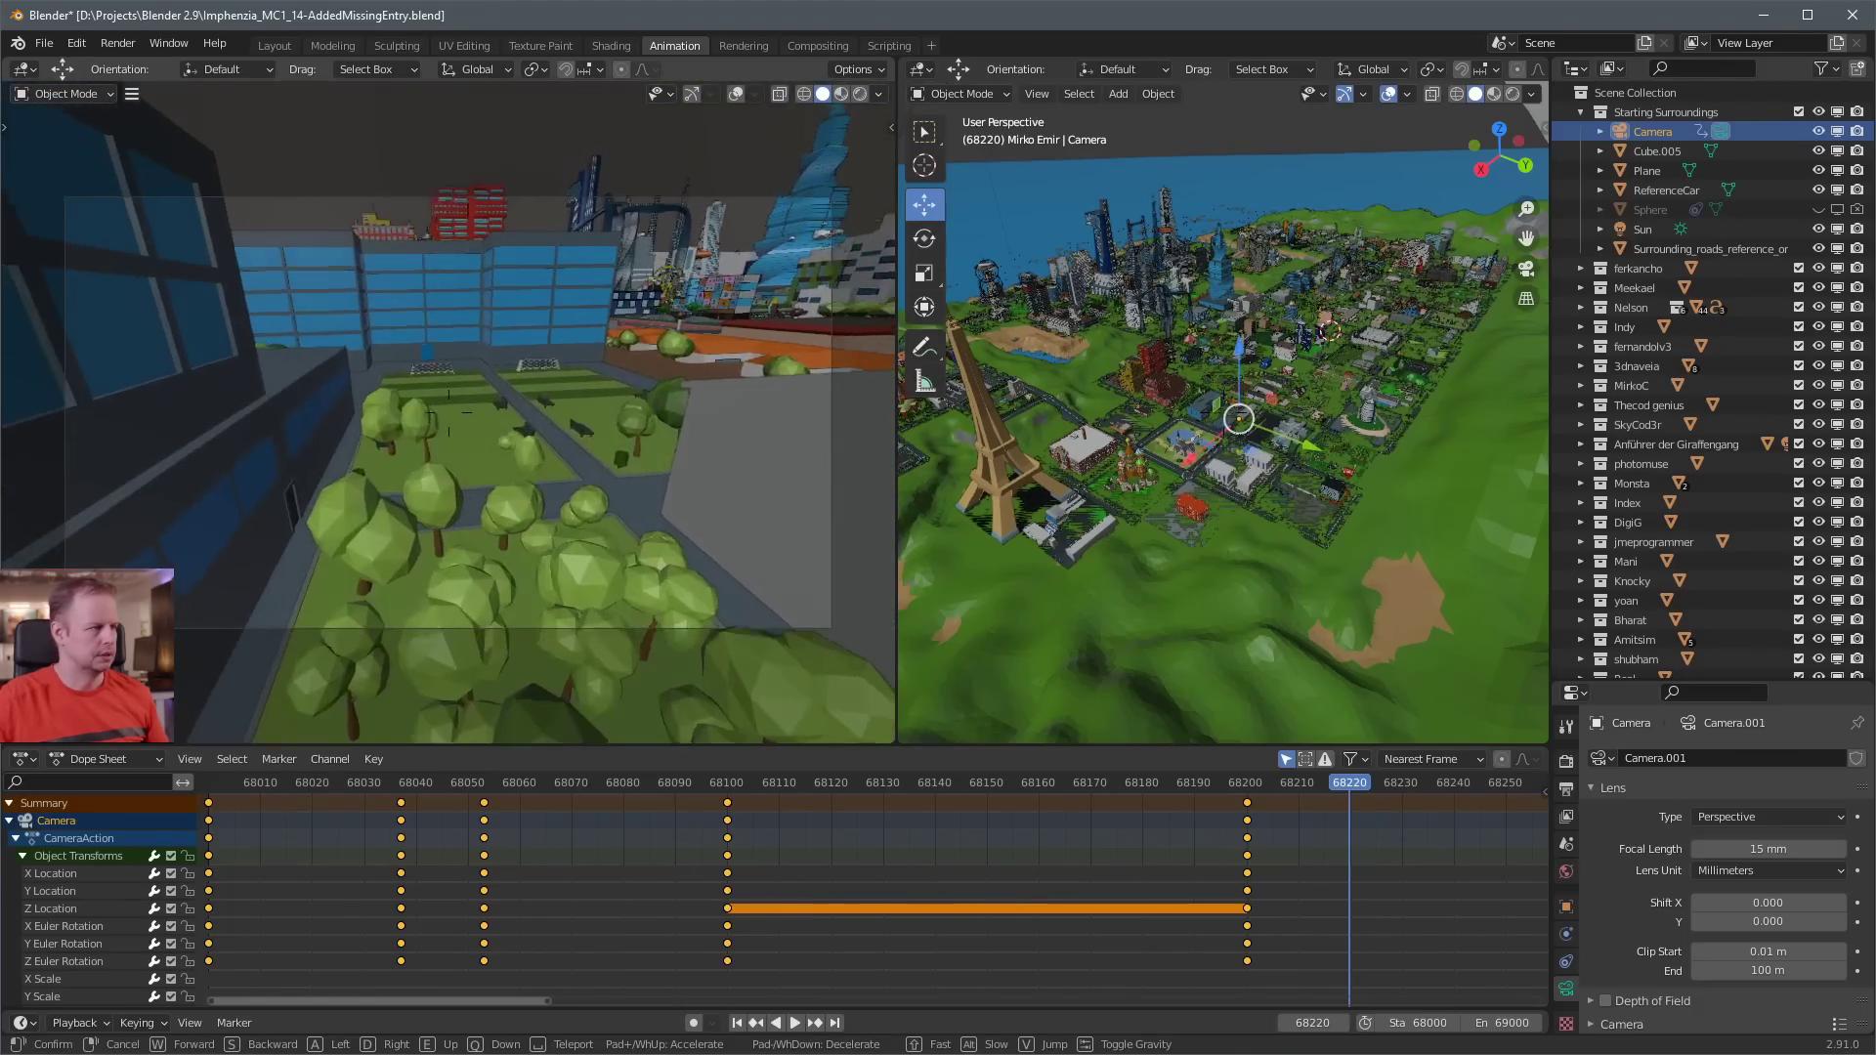
Place the camera low facing the courtyard trees between the dark office block and grey building, and insert a Location & Rotation keyframe at frame 68220
{"action": "key", "text": "w"}
{"action": "key", "text": "s"}
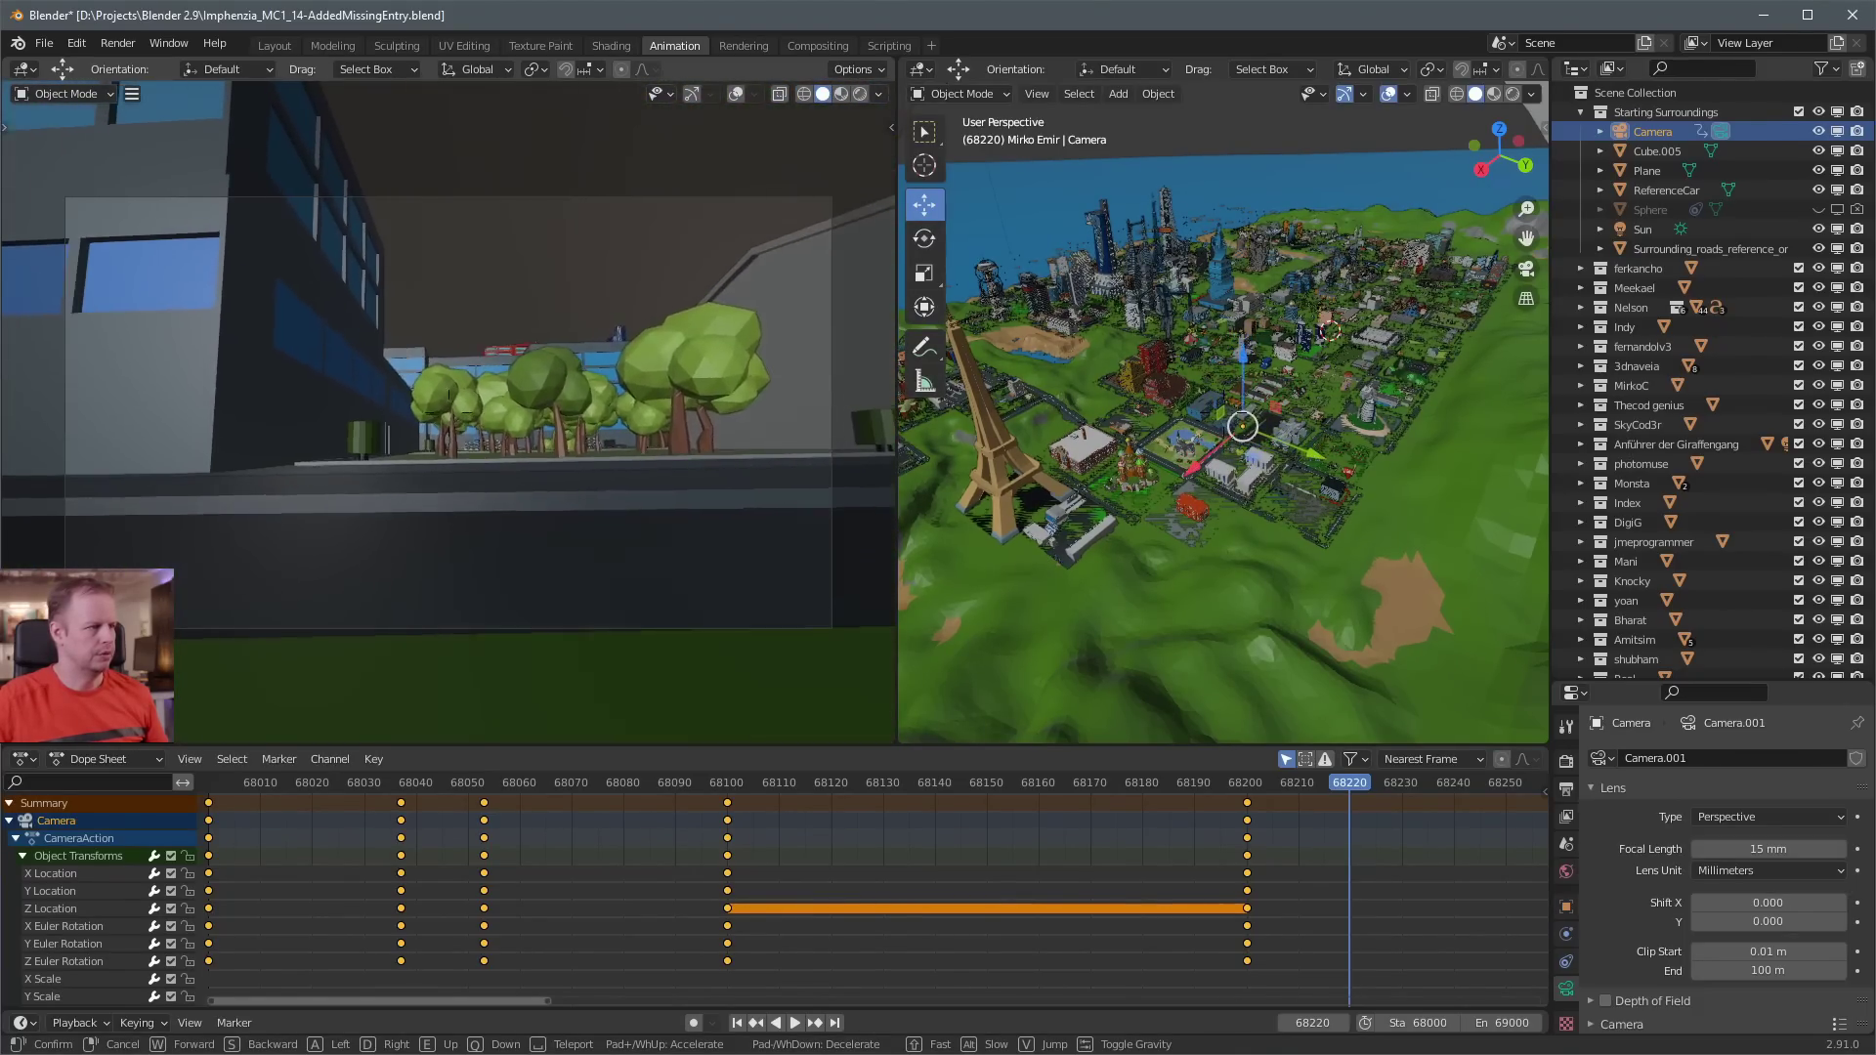
{"action": "key", "text": "w"}
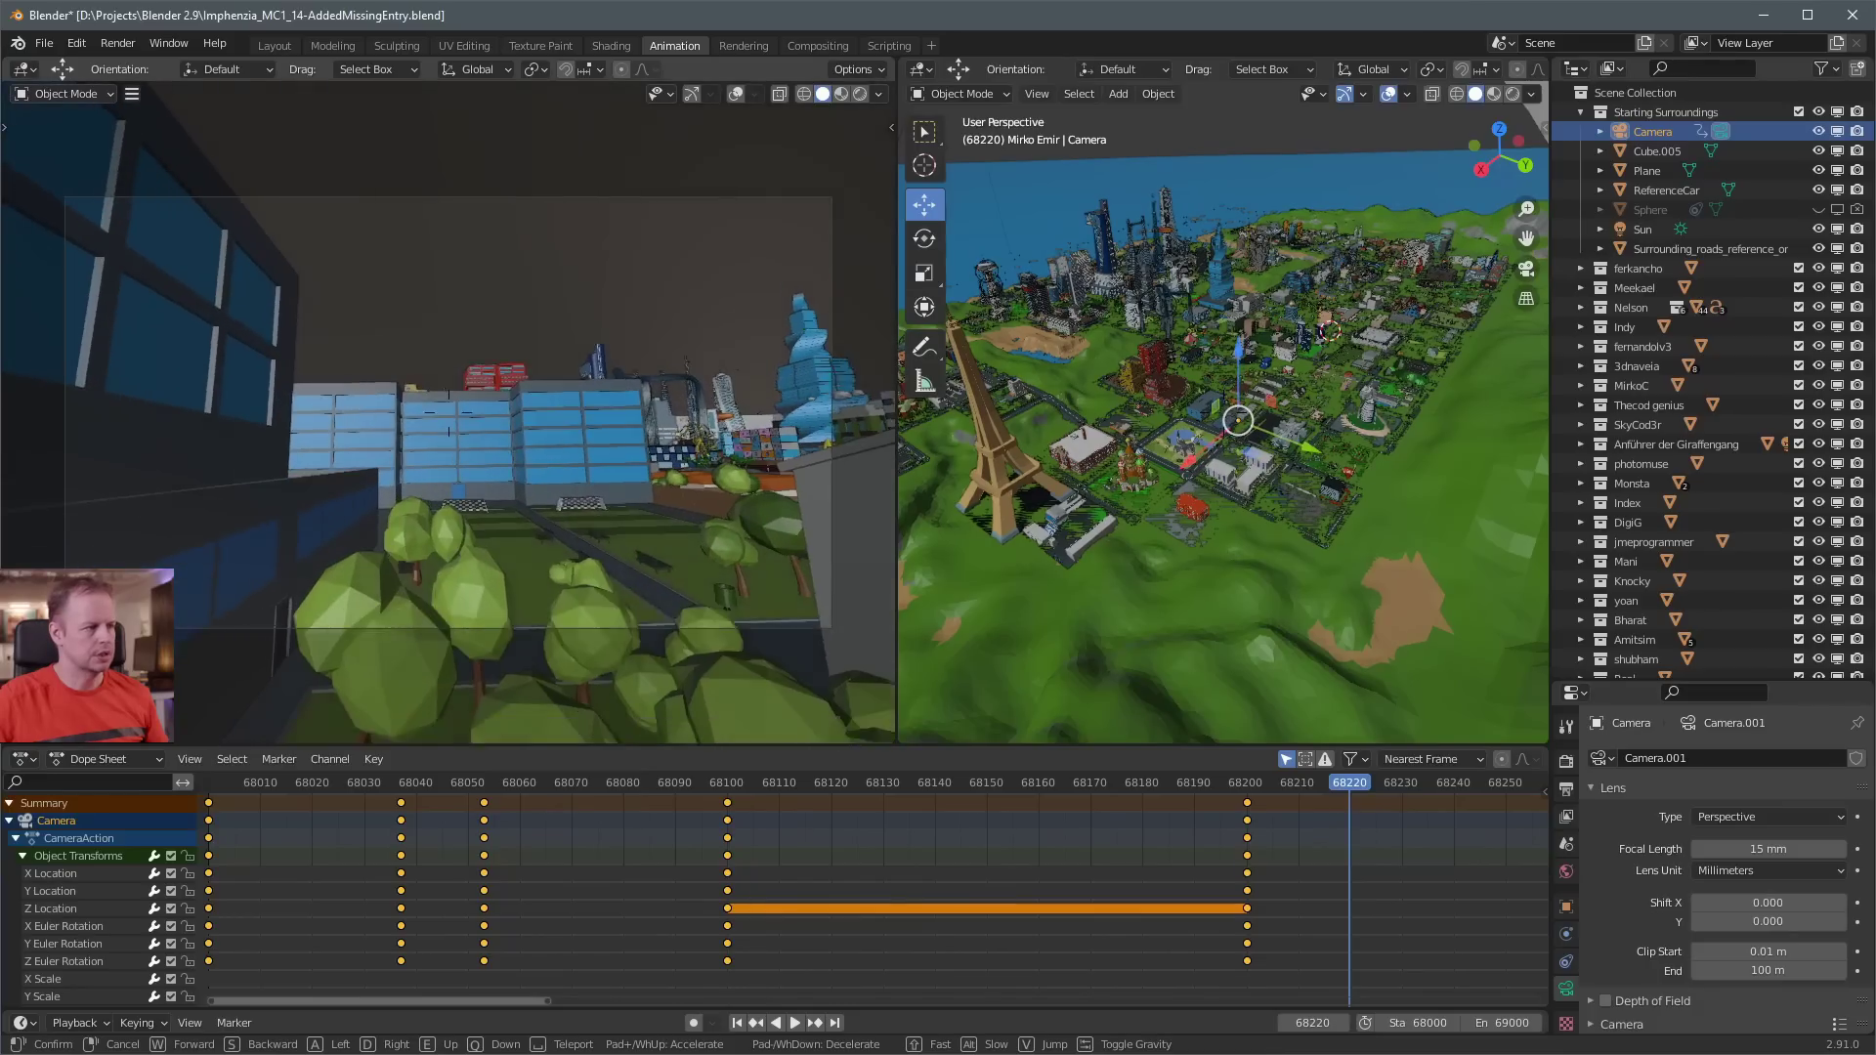
{"action": "key", "text": "s"}
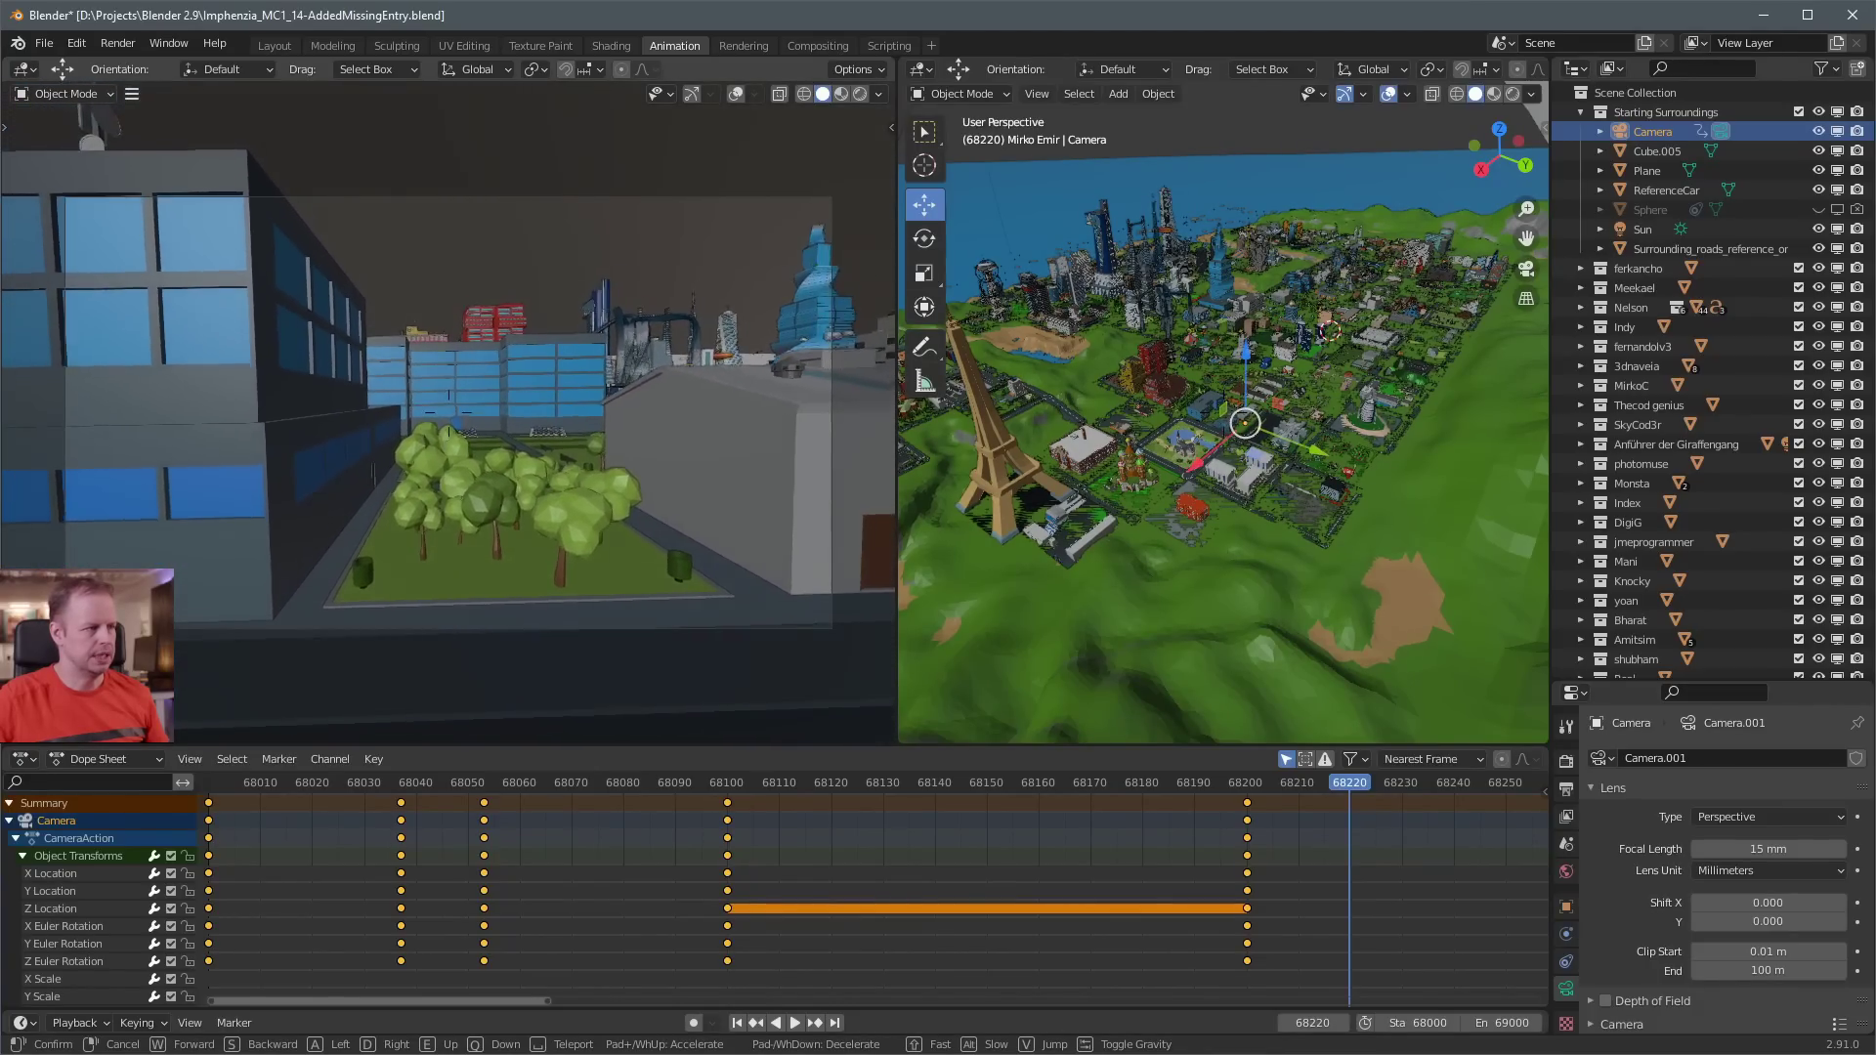
{"action": "key", "text": "w"}
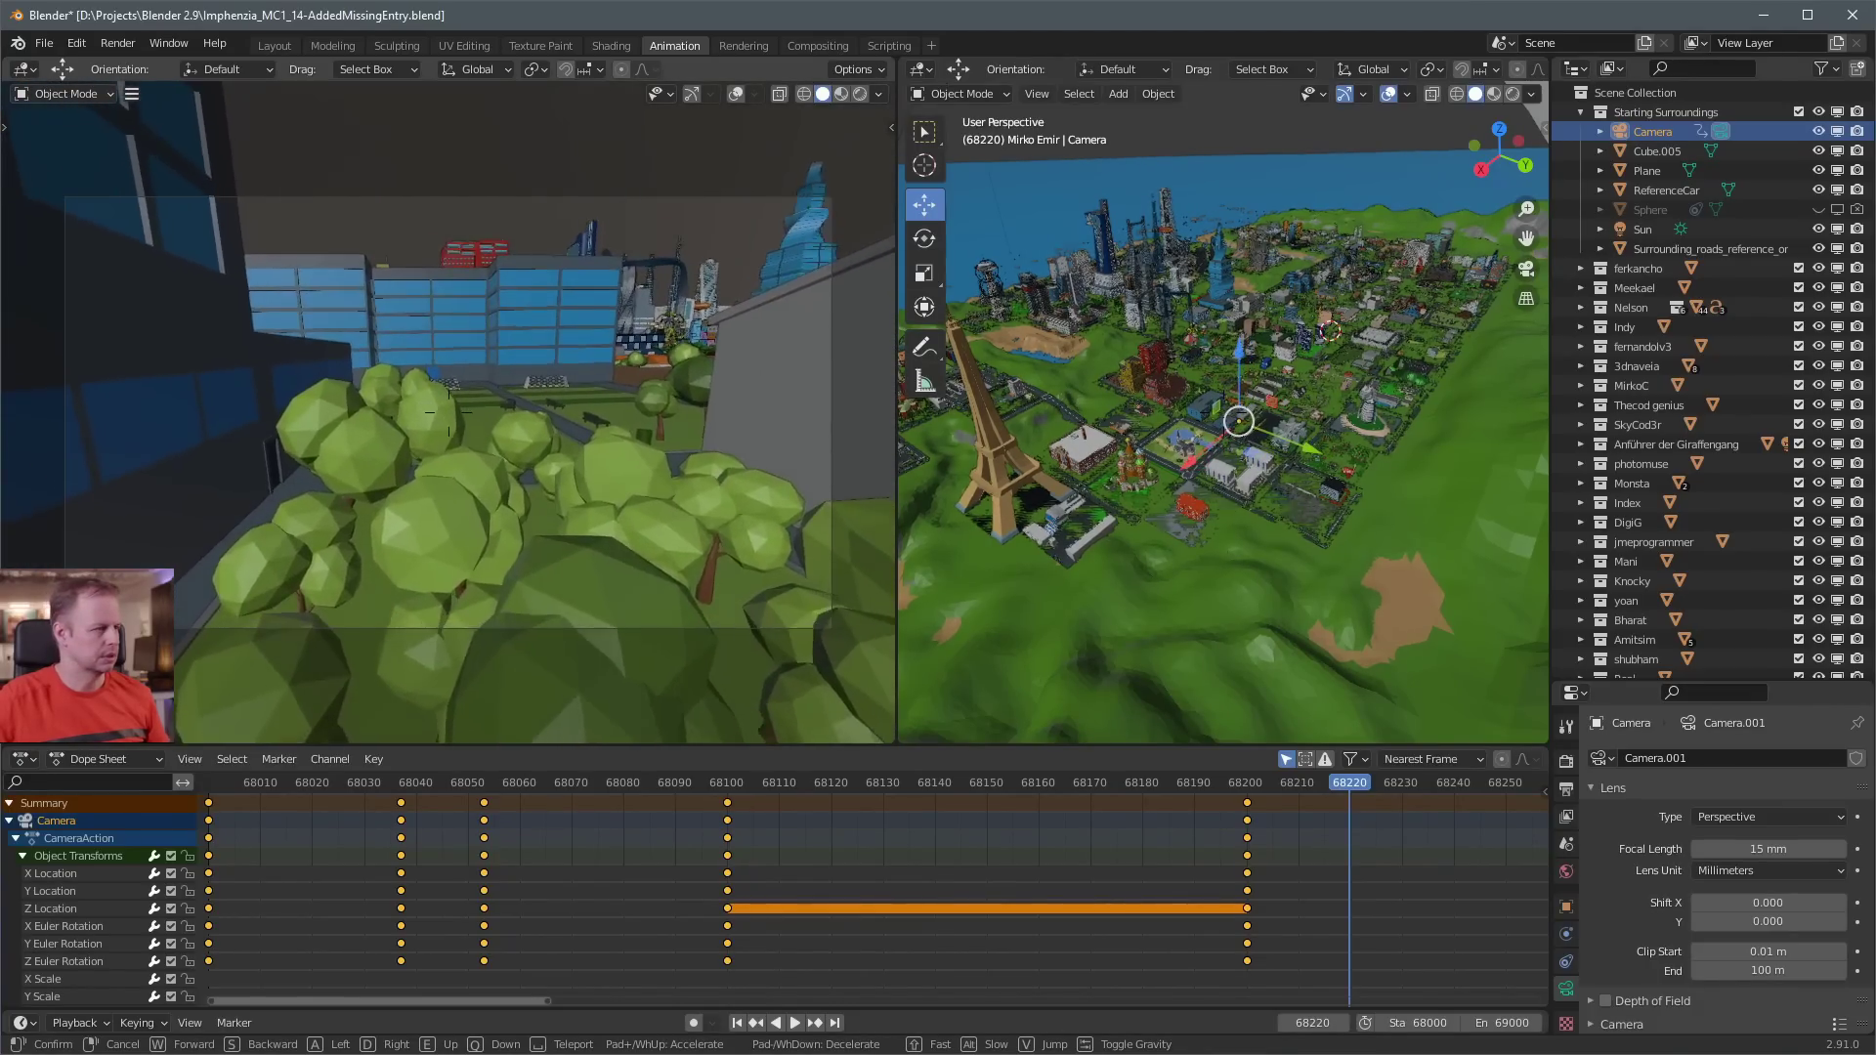
{"action": "key", "text": "s"}
{"action": "key", "text": "w"}
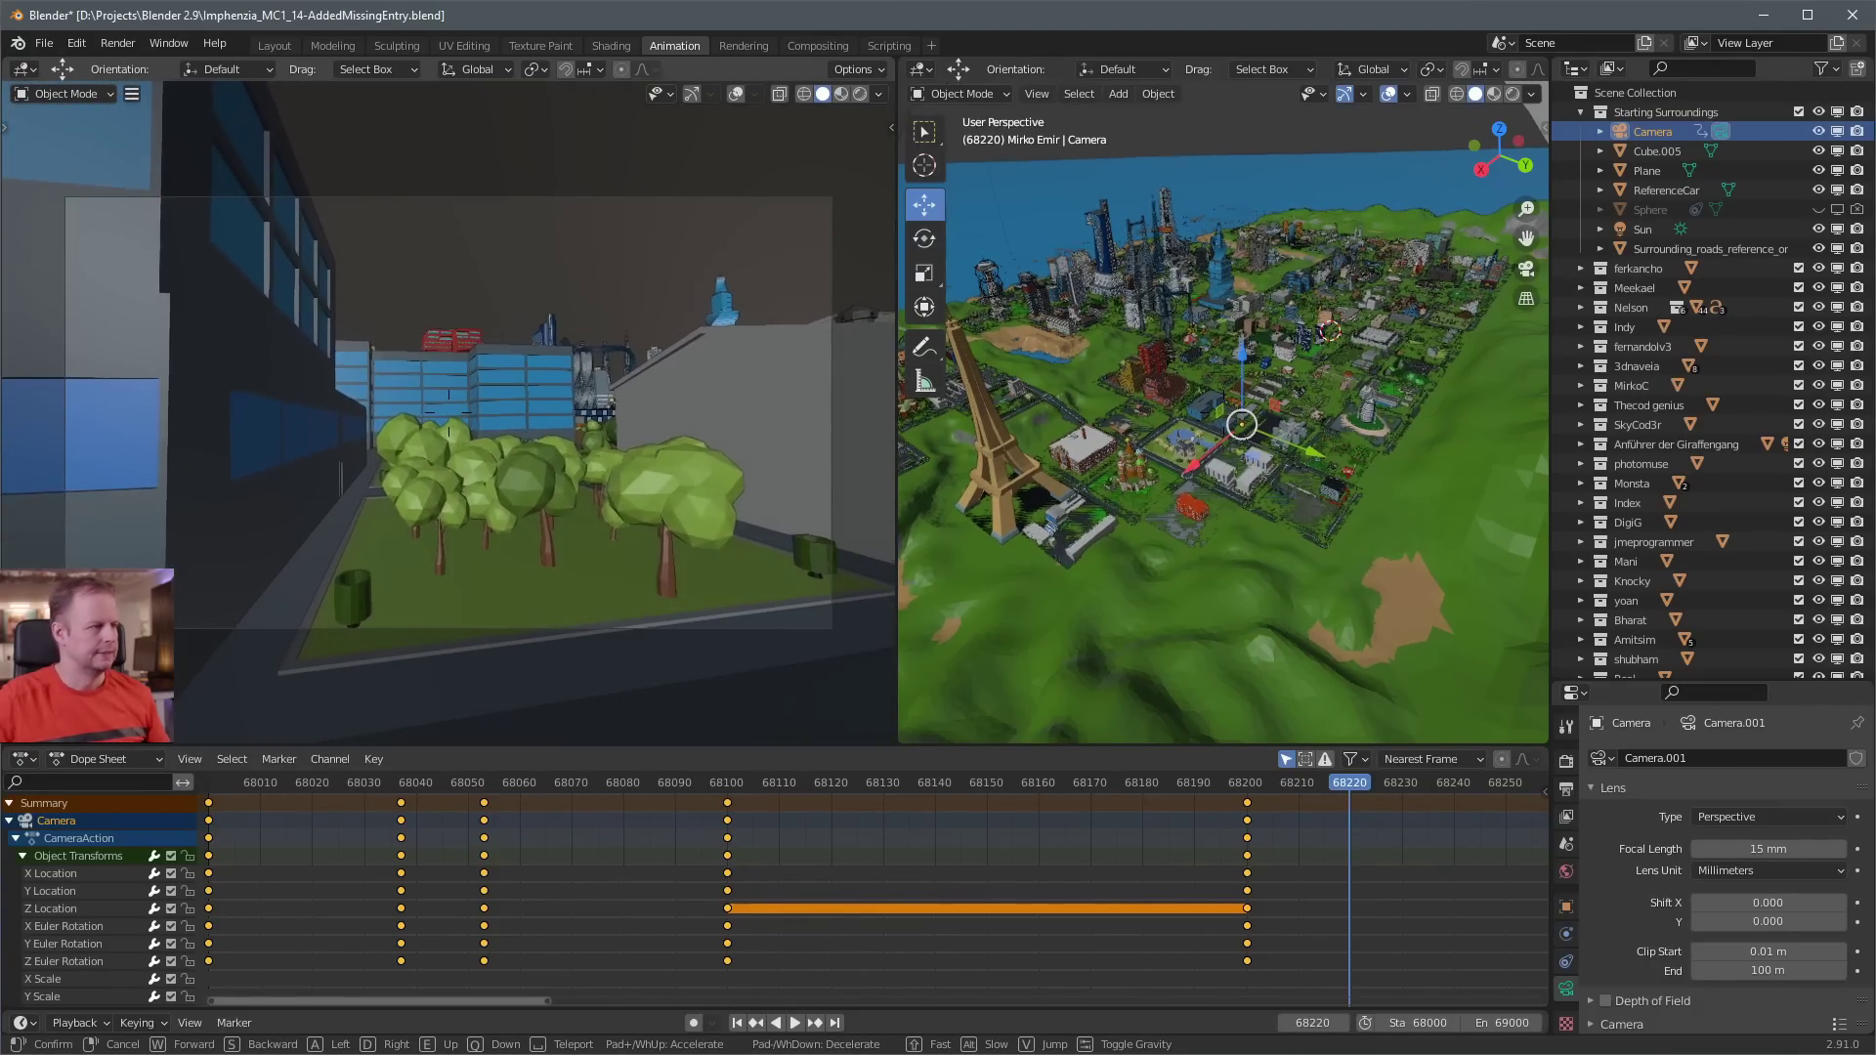
{"action": "key", "text": "w"}
{"action": "key", "text": "s"}
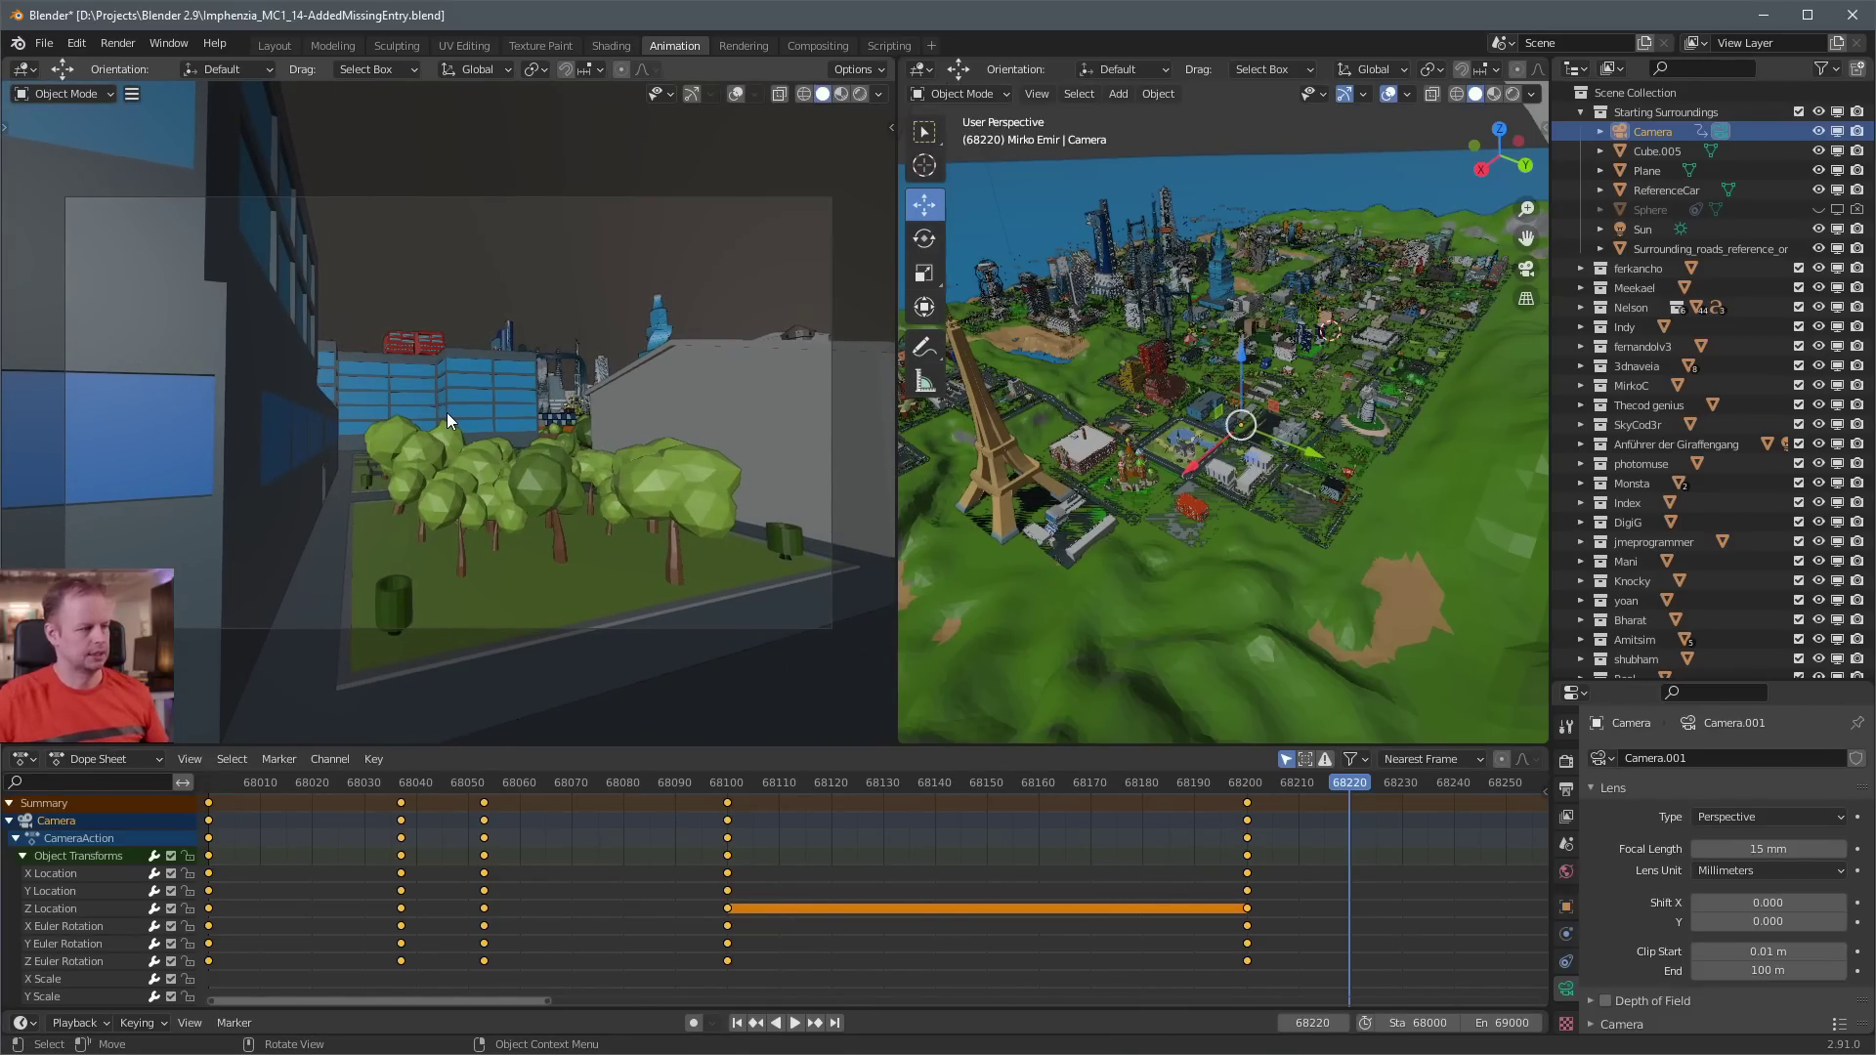
{"action": "key", "text": "i"}
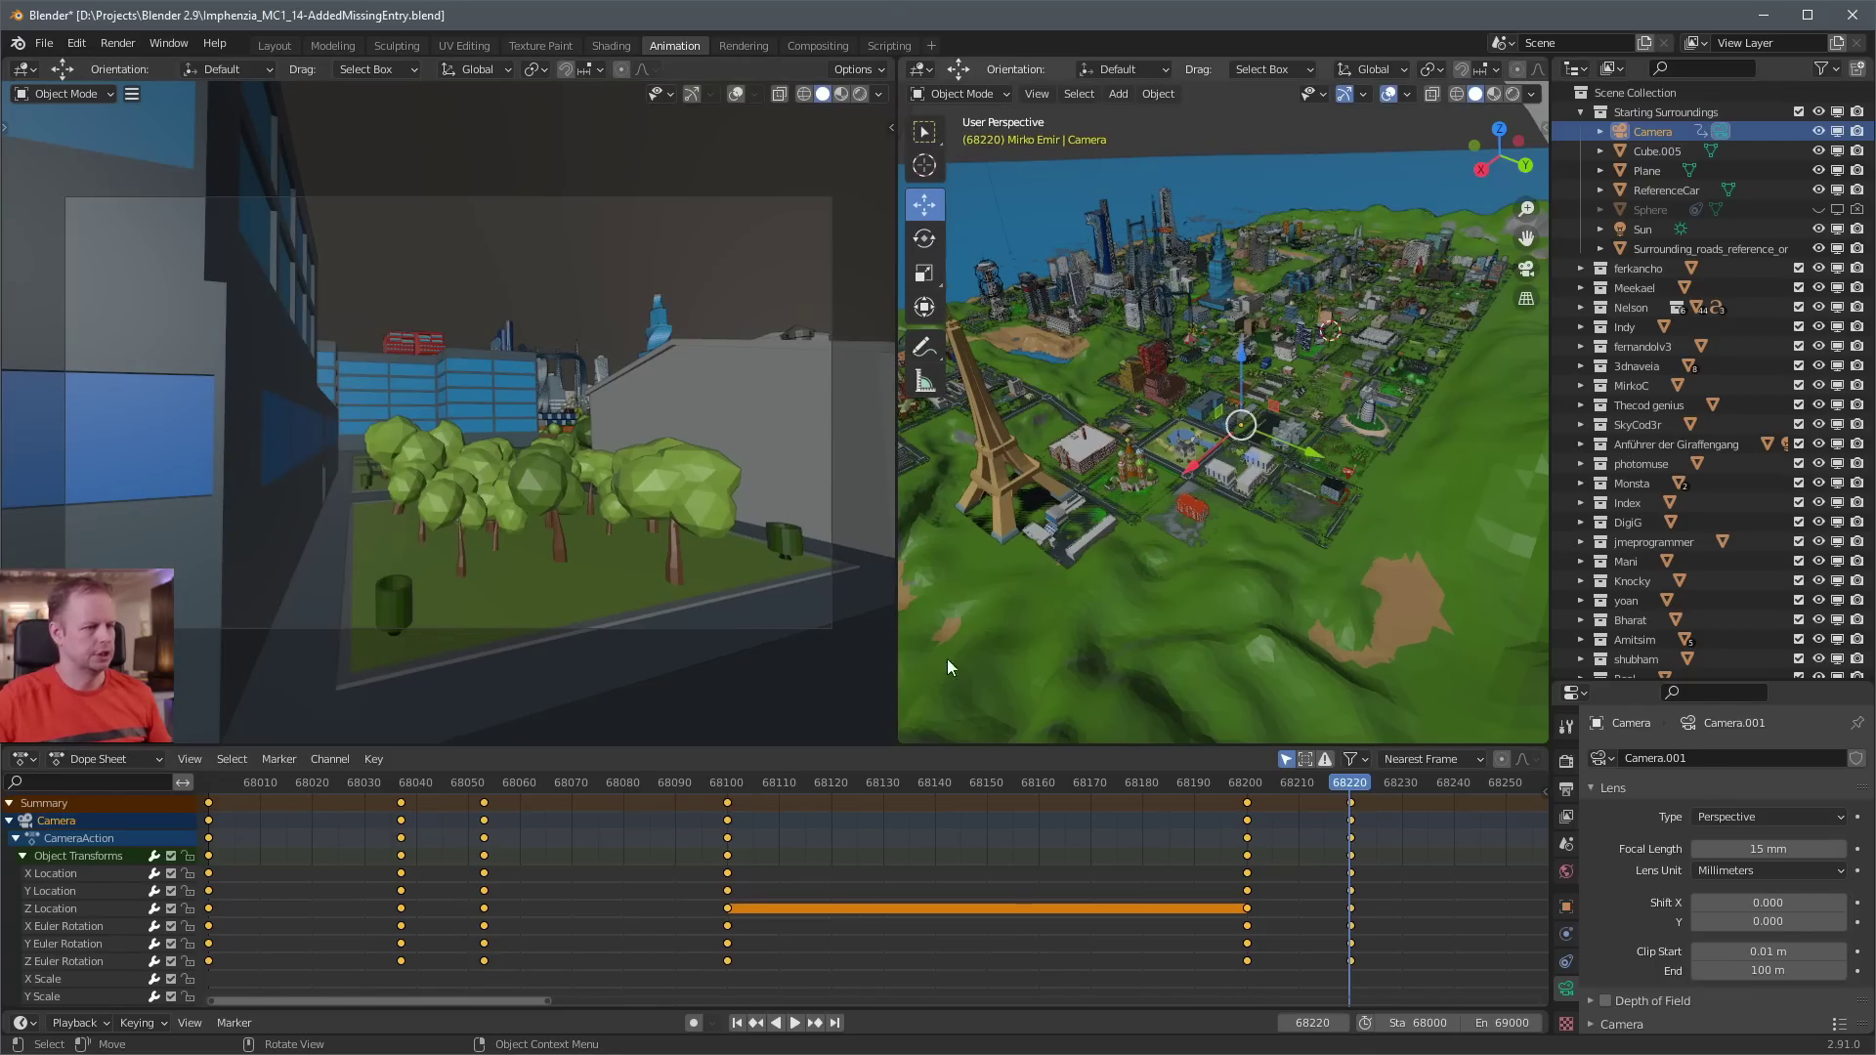
Play and scrub the camera move between the keyframes at 68200 and 68220 to review it
{"action": "left_click", "coordinate": [1247, 785]}
{"action": "key", "text": "space"}
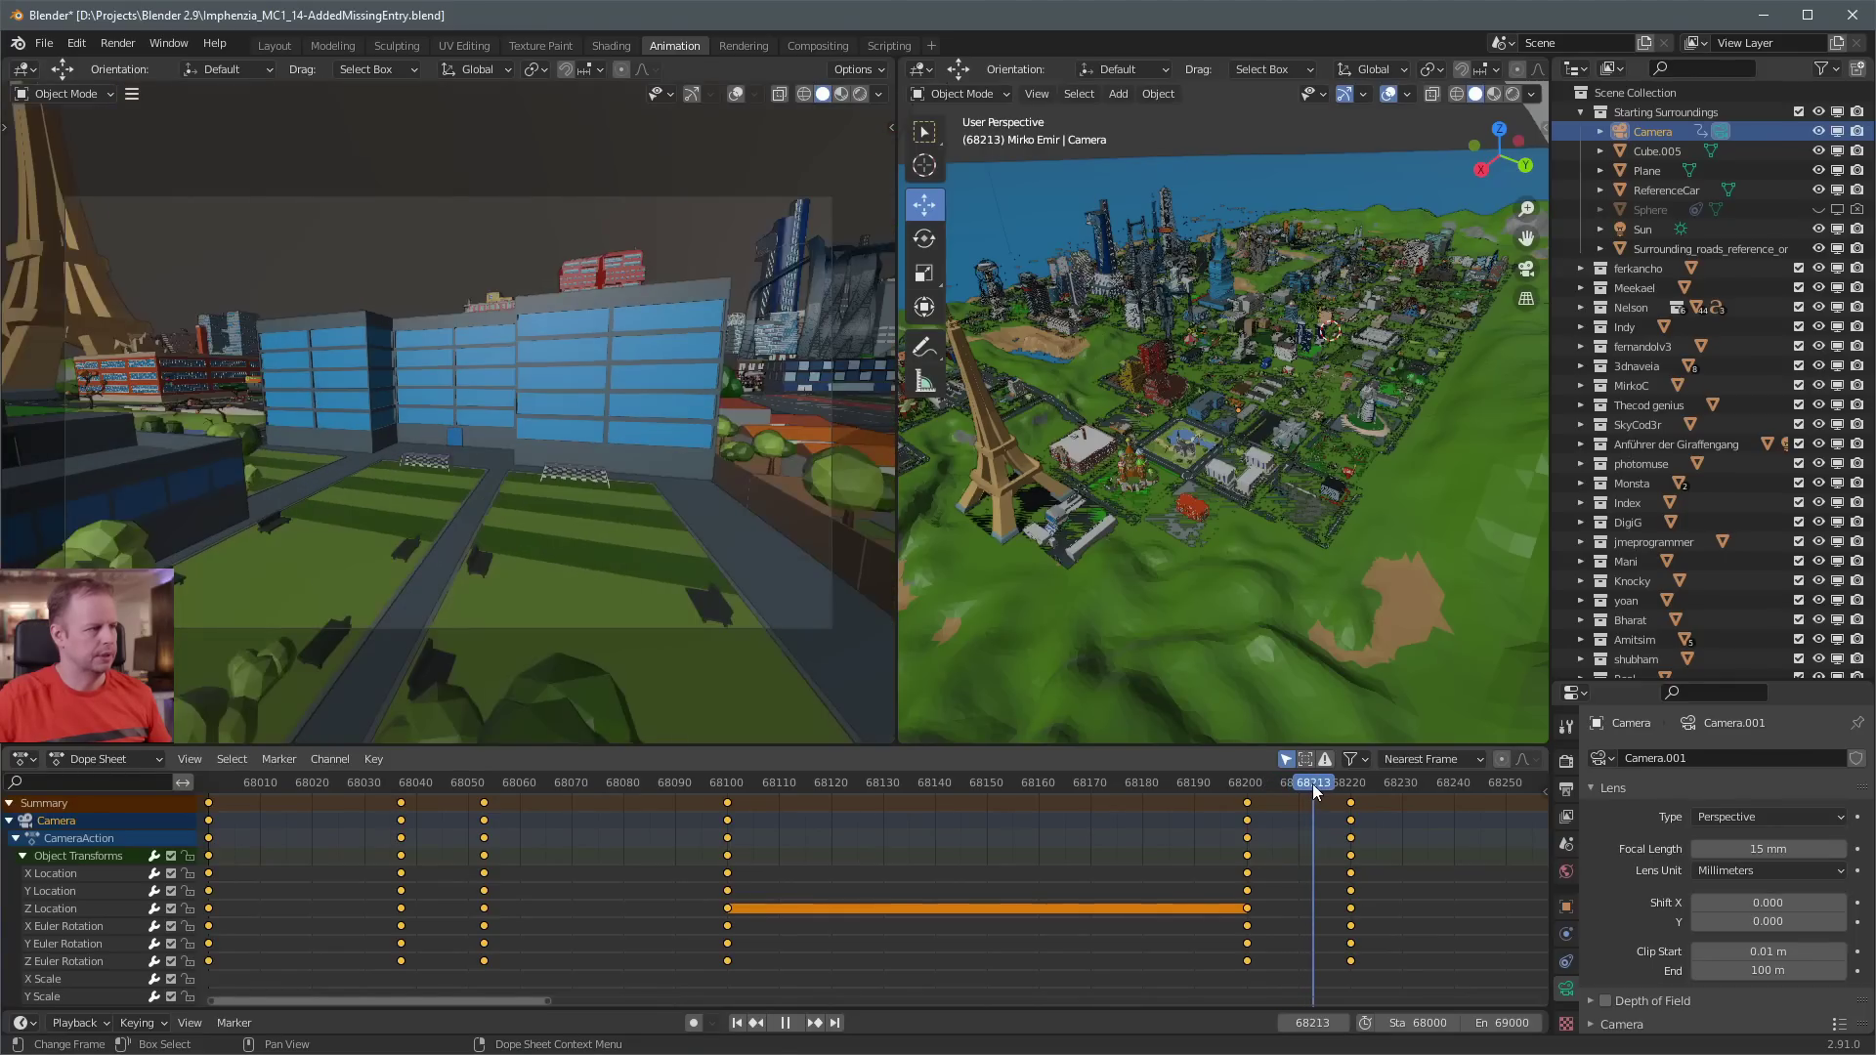
{"action": "left_click_drag", "start_coordinate": [1324, 784], "coordinate": [1393, 795]}
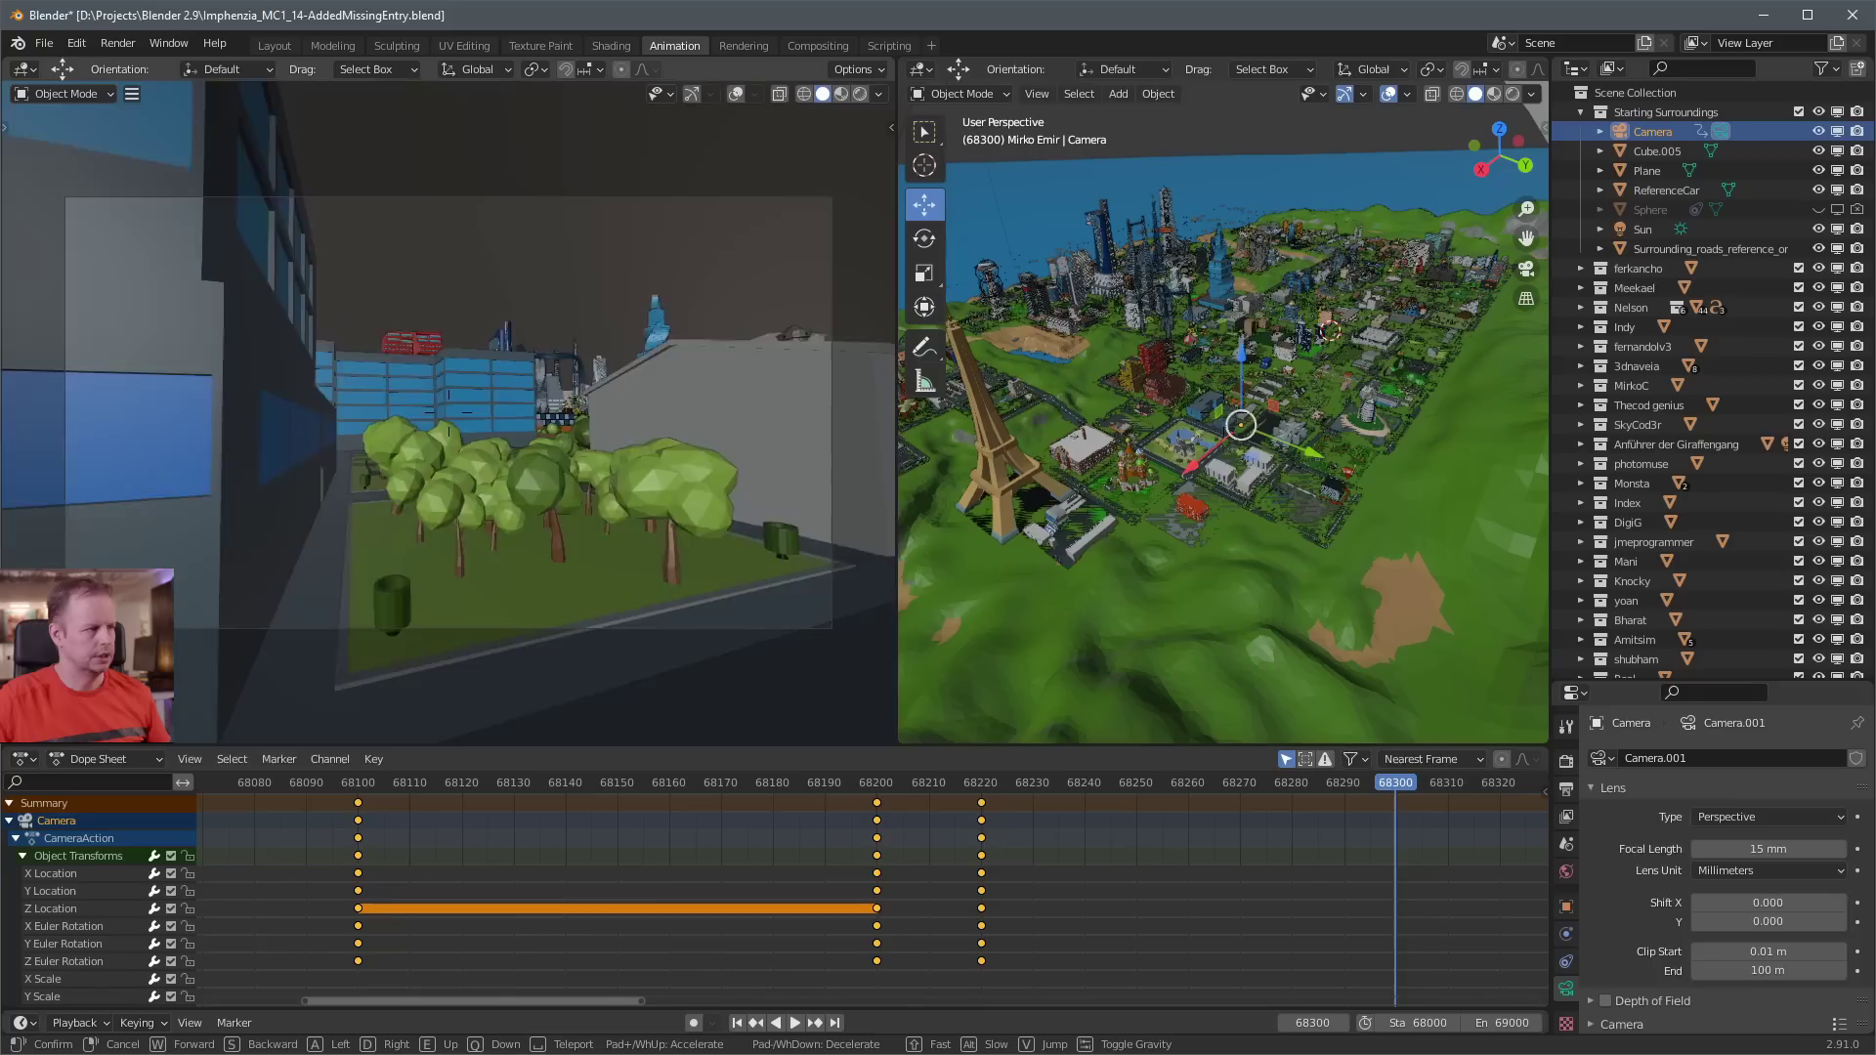
At frame 68300, raise the camera high above the tree-filled courtyard and warehouse, and insert a Location & Rotation keyframe
{"action": "key", "text": "s"}
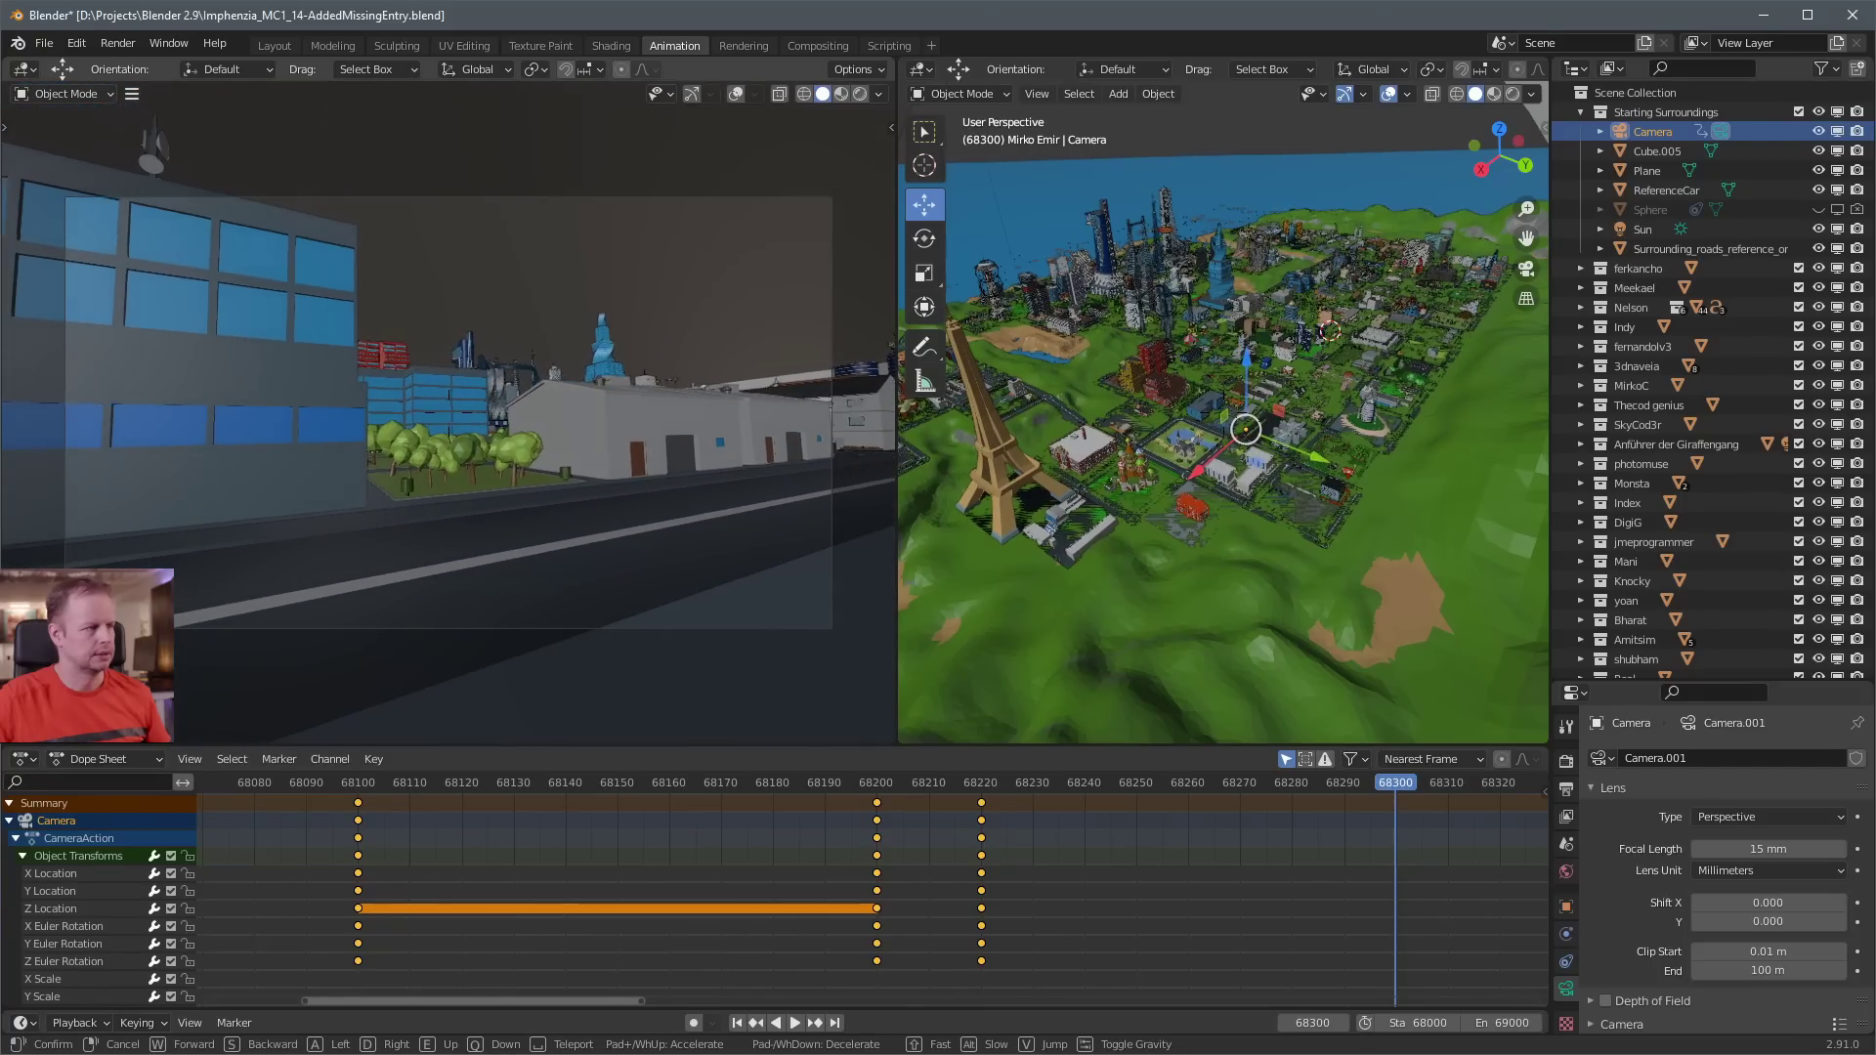
{"action": "key", "text": "s"}
{"action": "key", "text": "w"}
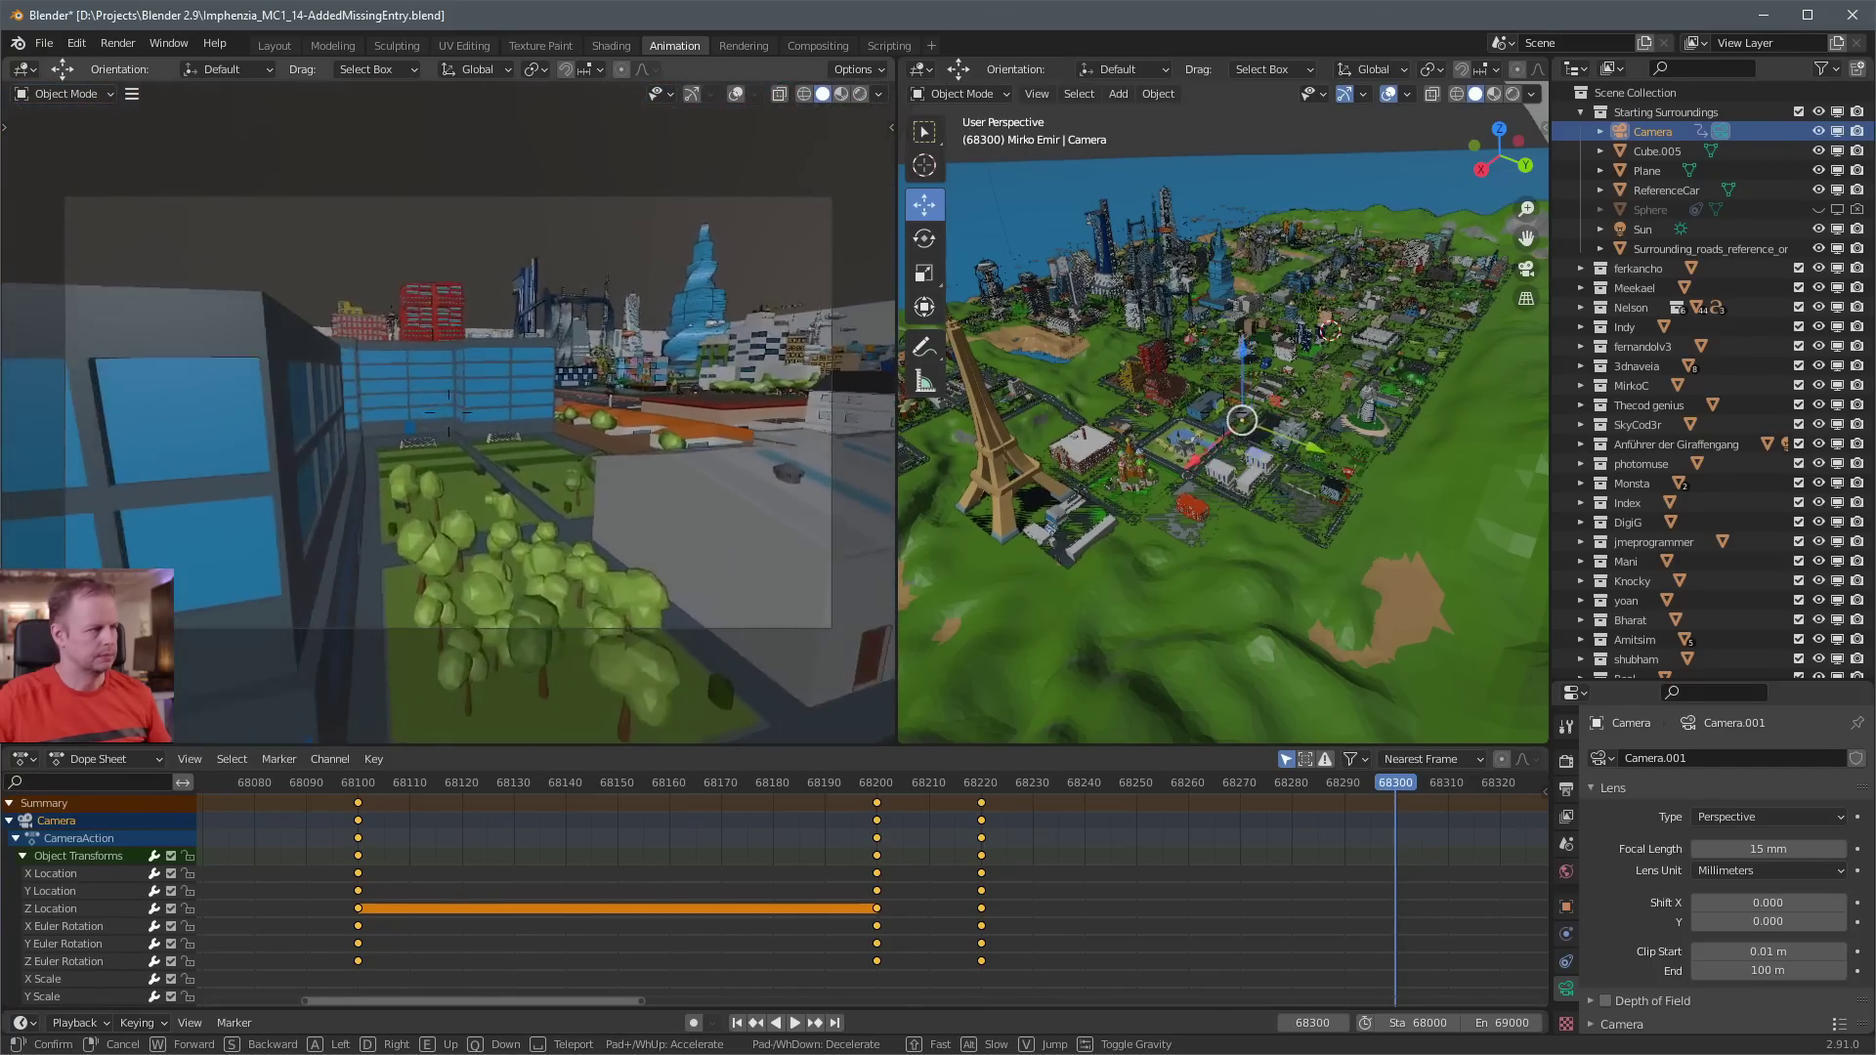
{"action": "key", "text": "s"}
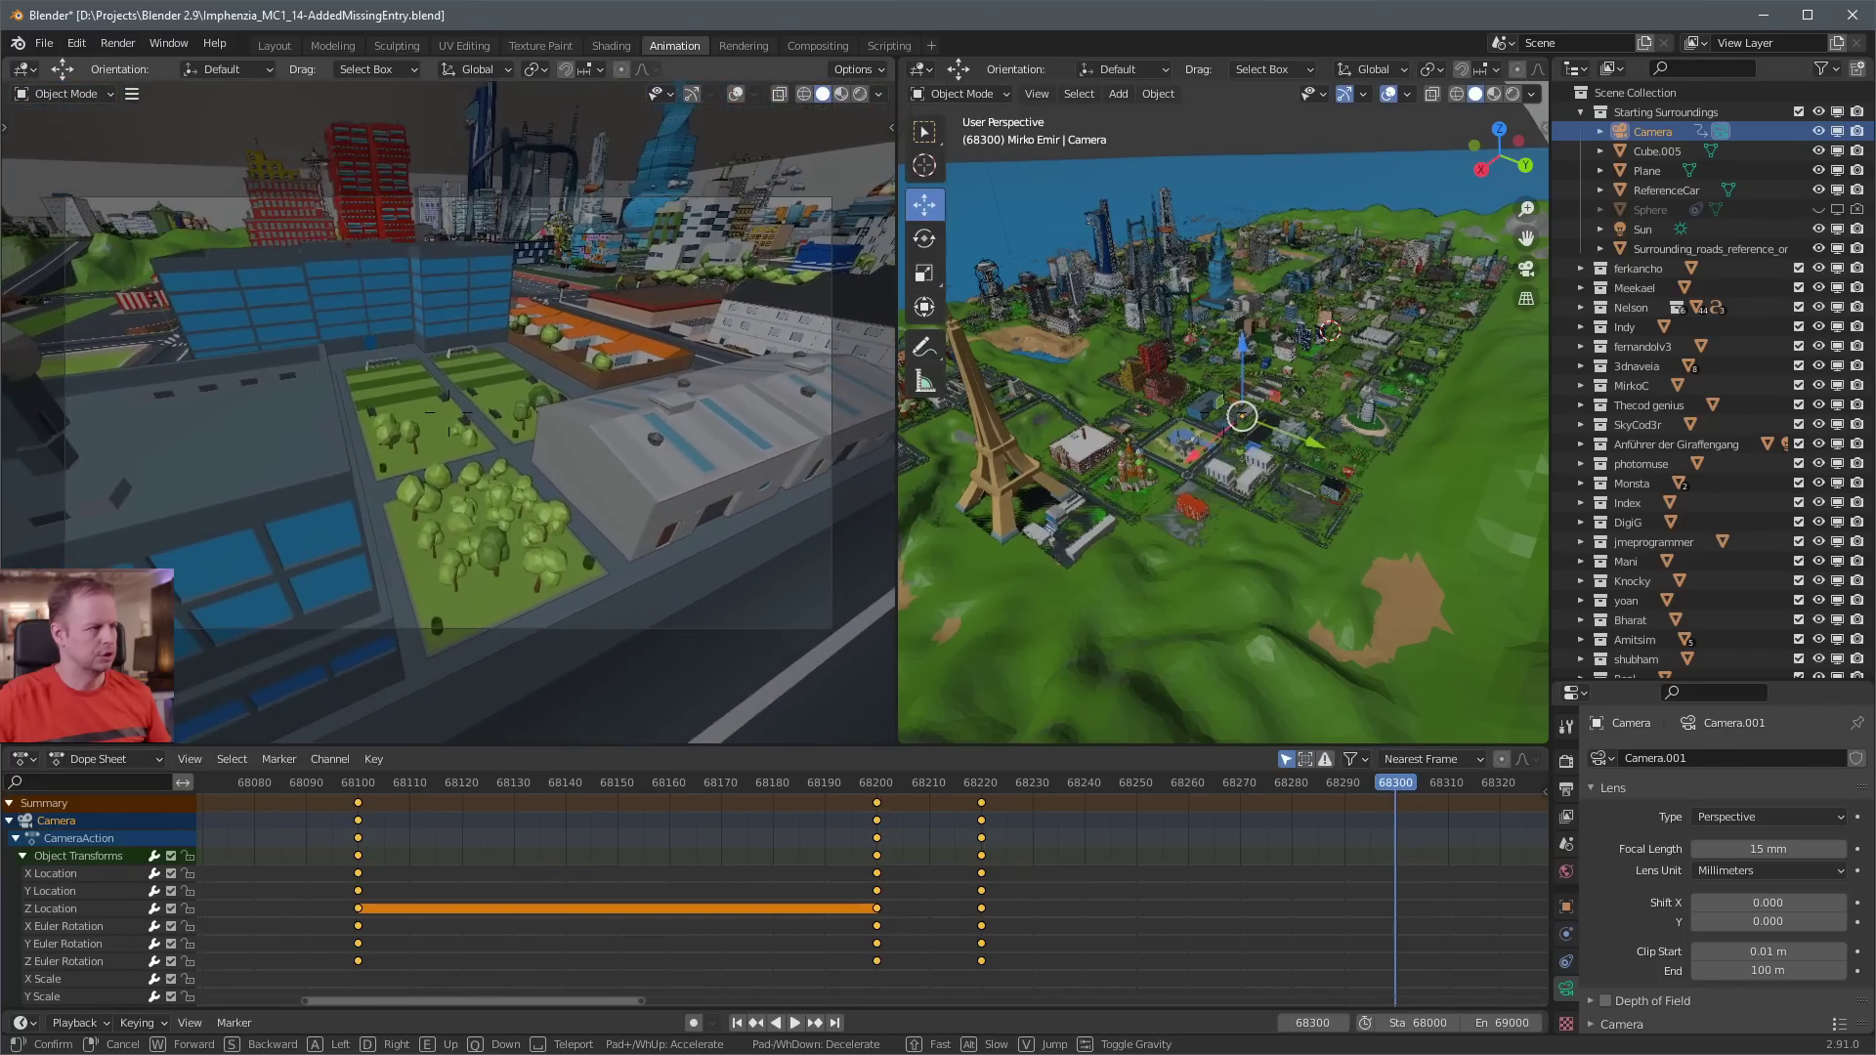
{"action": "key", "text": "w"}
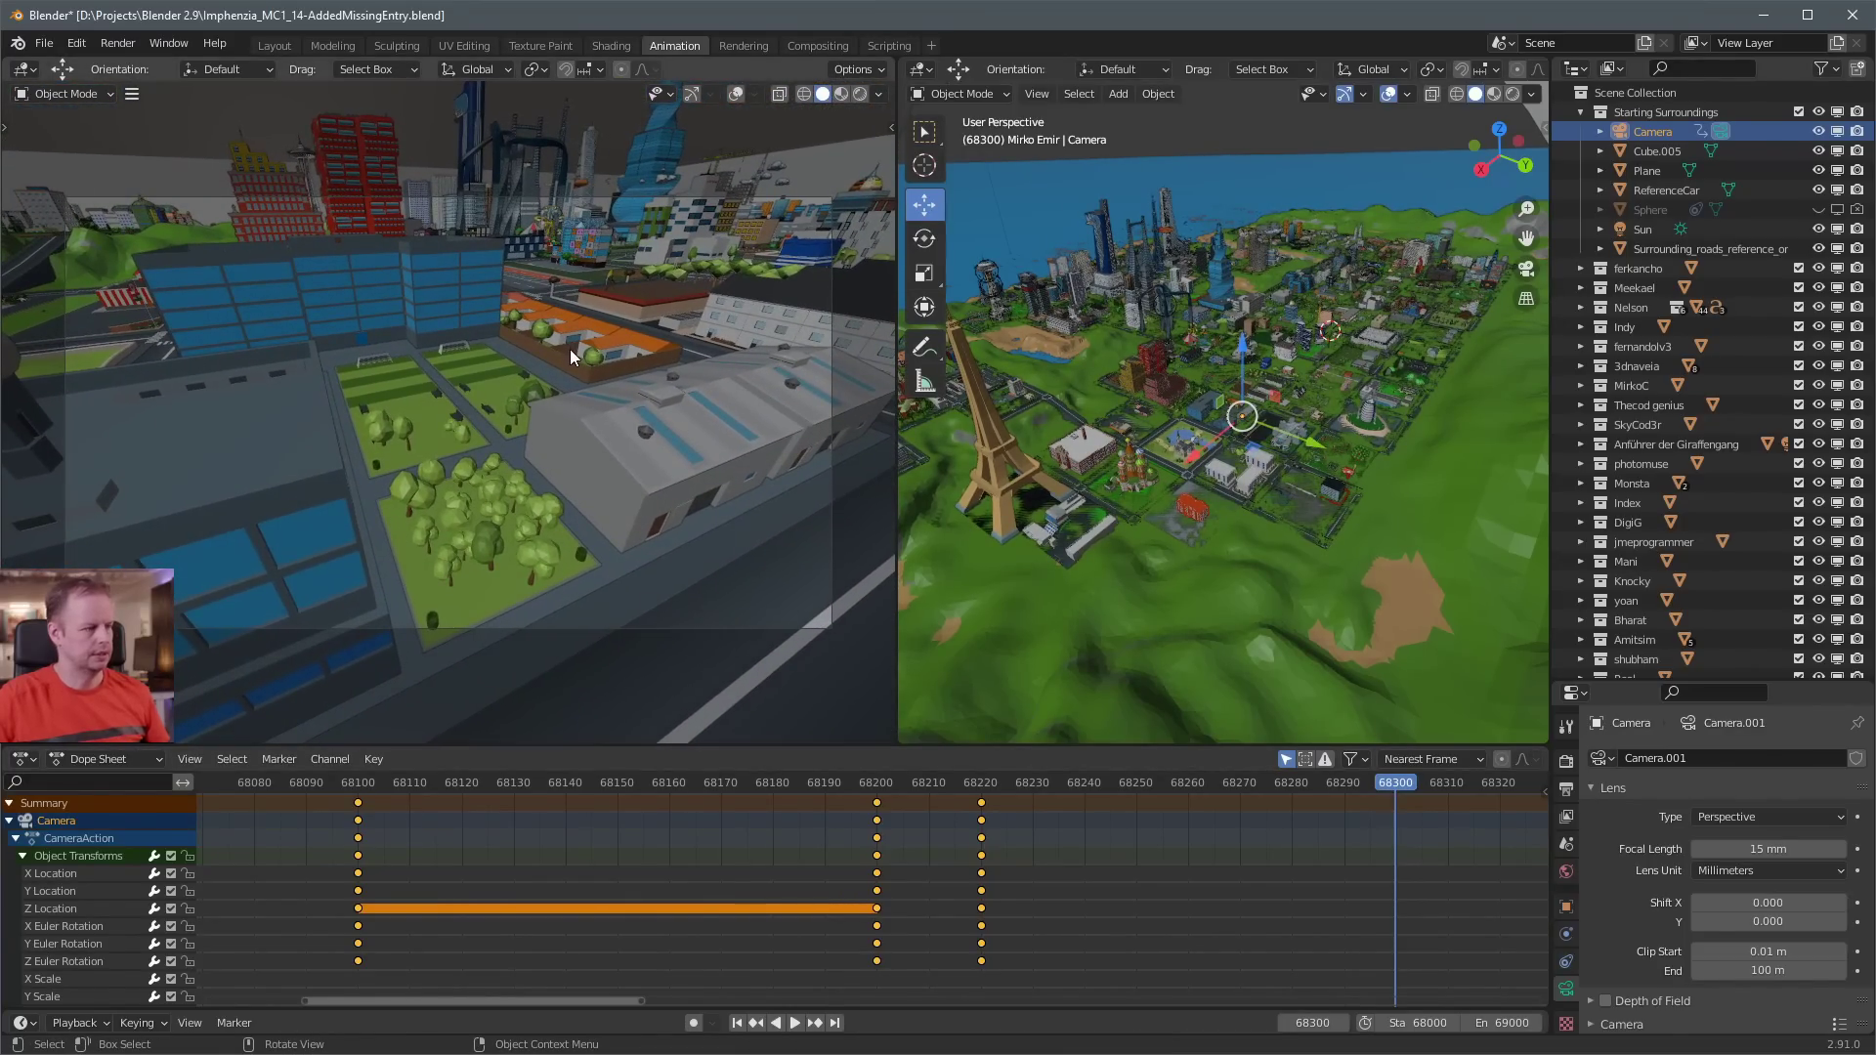
{"action": "key", "text": "i"}
{"action": "left_click", "coordinate": [565, 349]}
Play the flythrough from frame 68220 toward 68300 to review the camera's rise above the courtyard
{"action": "left_click", "coordinate": [982, 789]}
{"action": "key", "text": "space"}
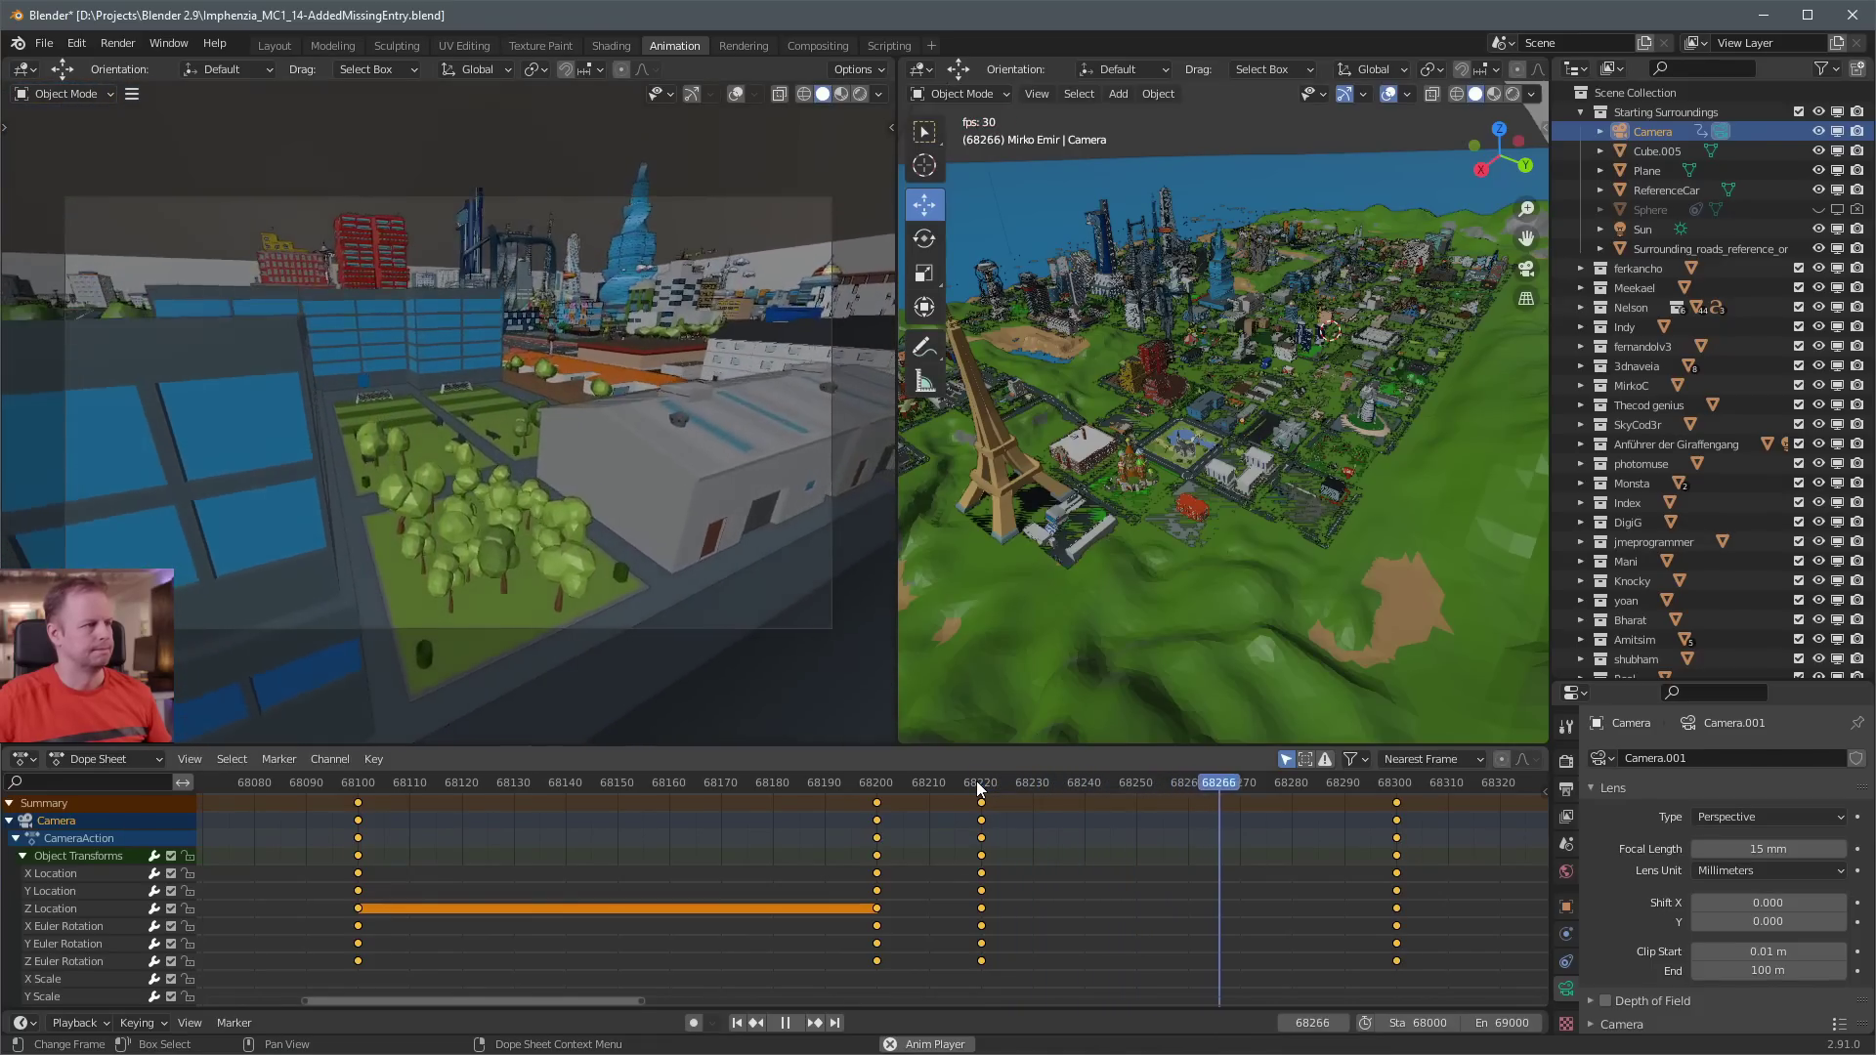
{"action": "key", "text": "space"}
At frame 68320, fly the camera to a high view over the office rooftops and striped lawns, and insert a Location & Rotation keyframe
{"action": "middle_click_drag", "start_coordinate": [1381, 829], "coordinate": [833, 899]}
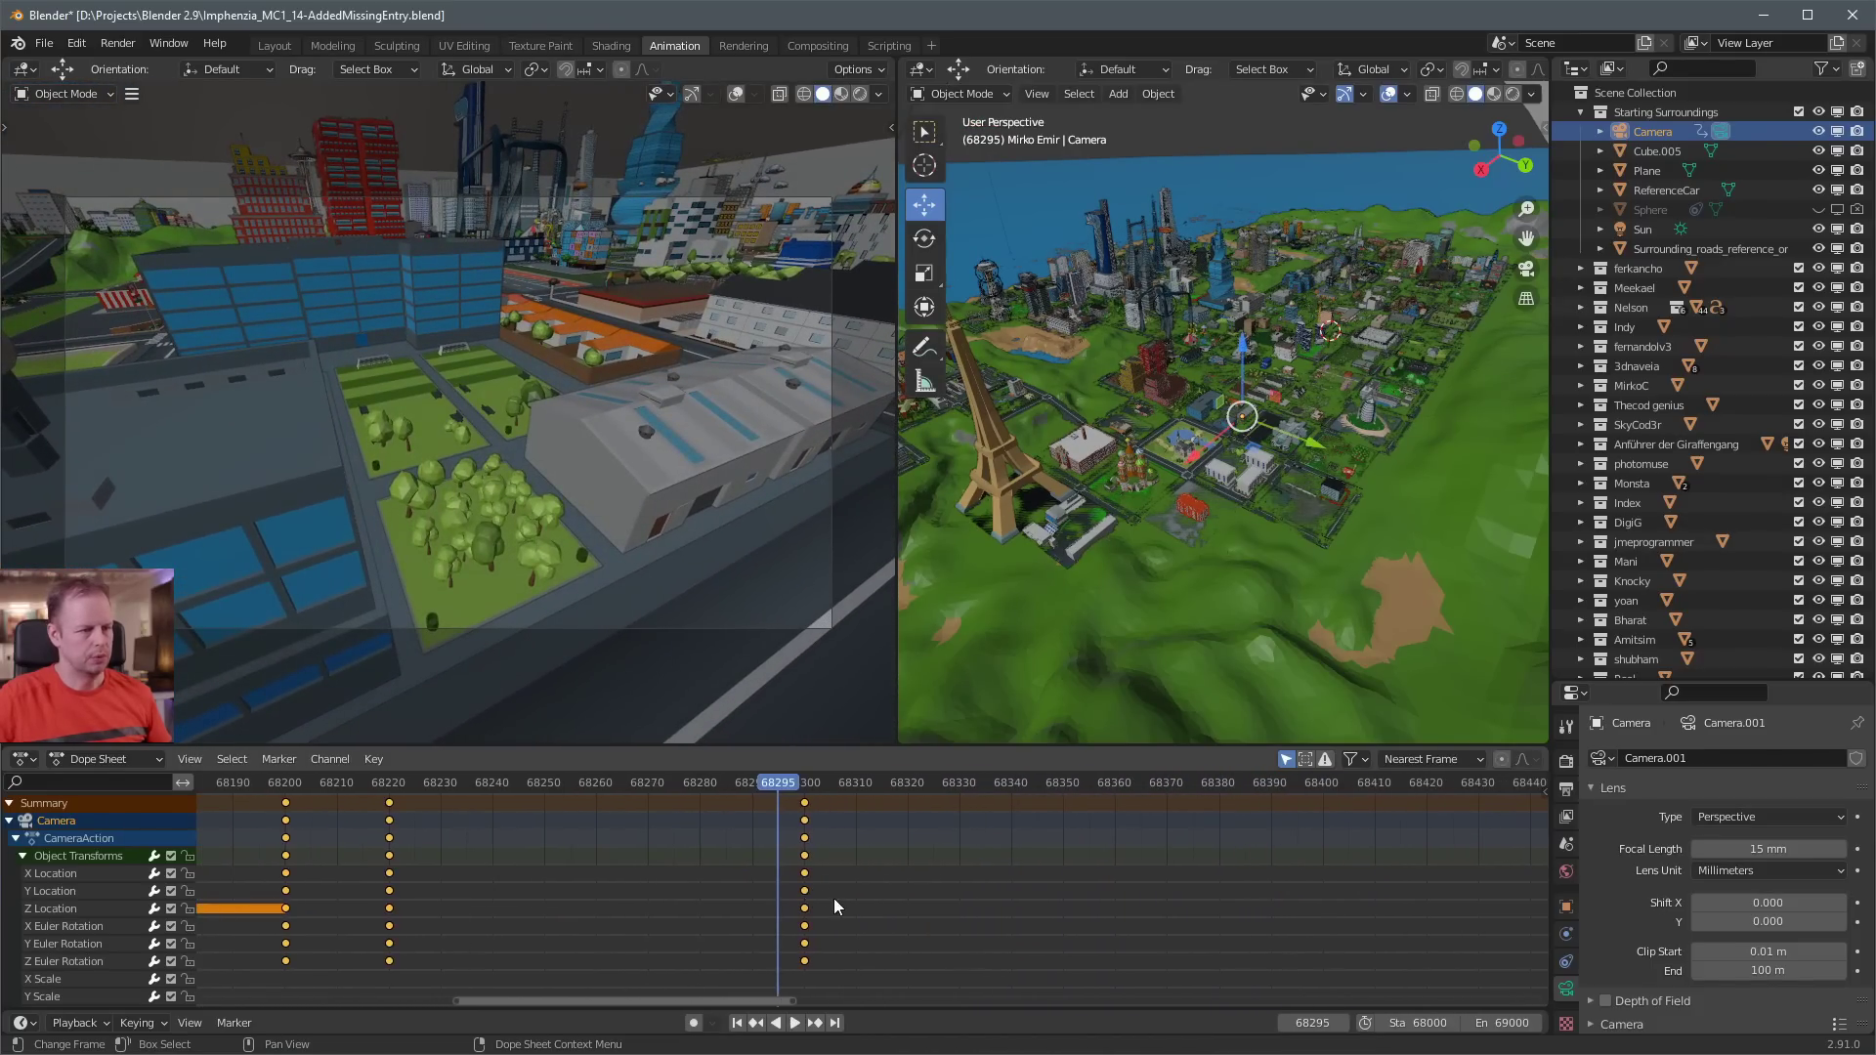
{"action": "left_click_drag", "start_coordinate": [906, 794], "coordinate": [907, 793]}
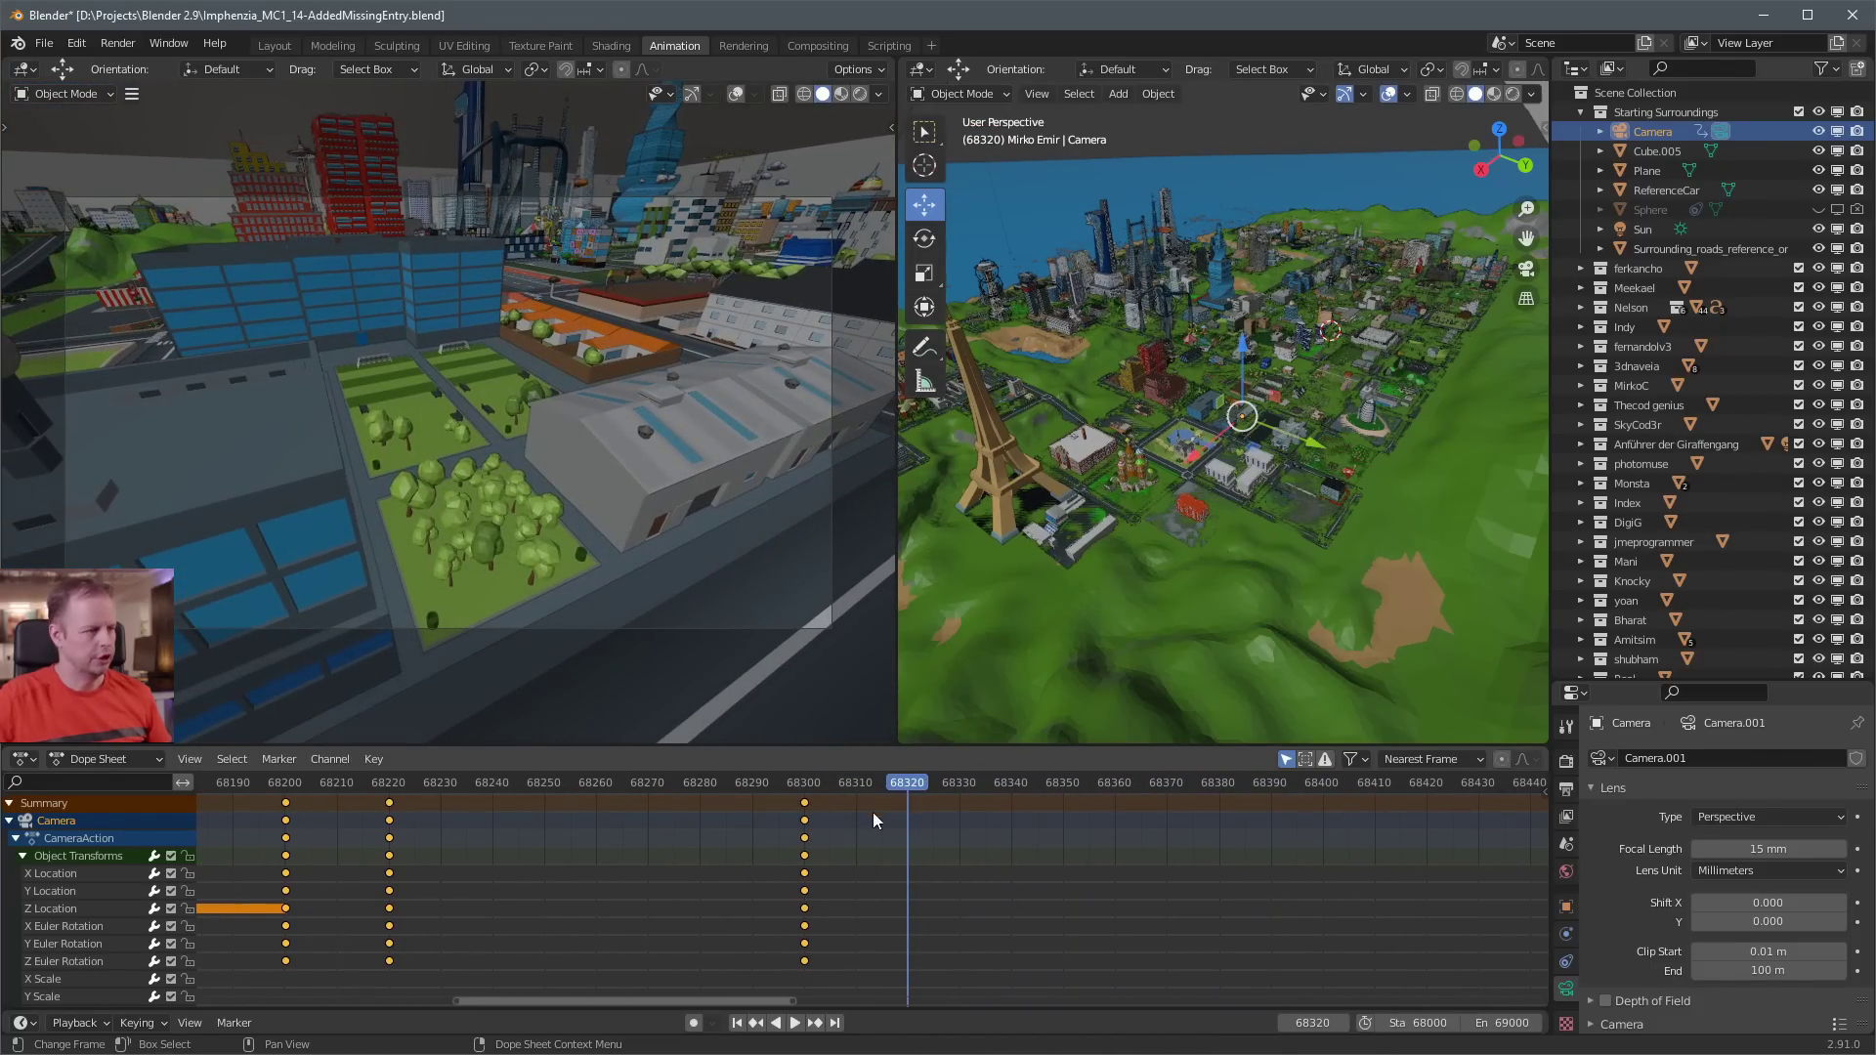
{"action": "key", "text": "w"}
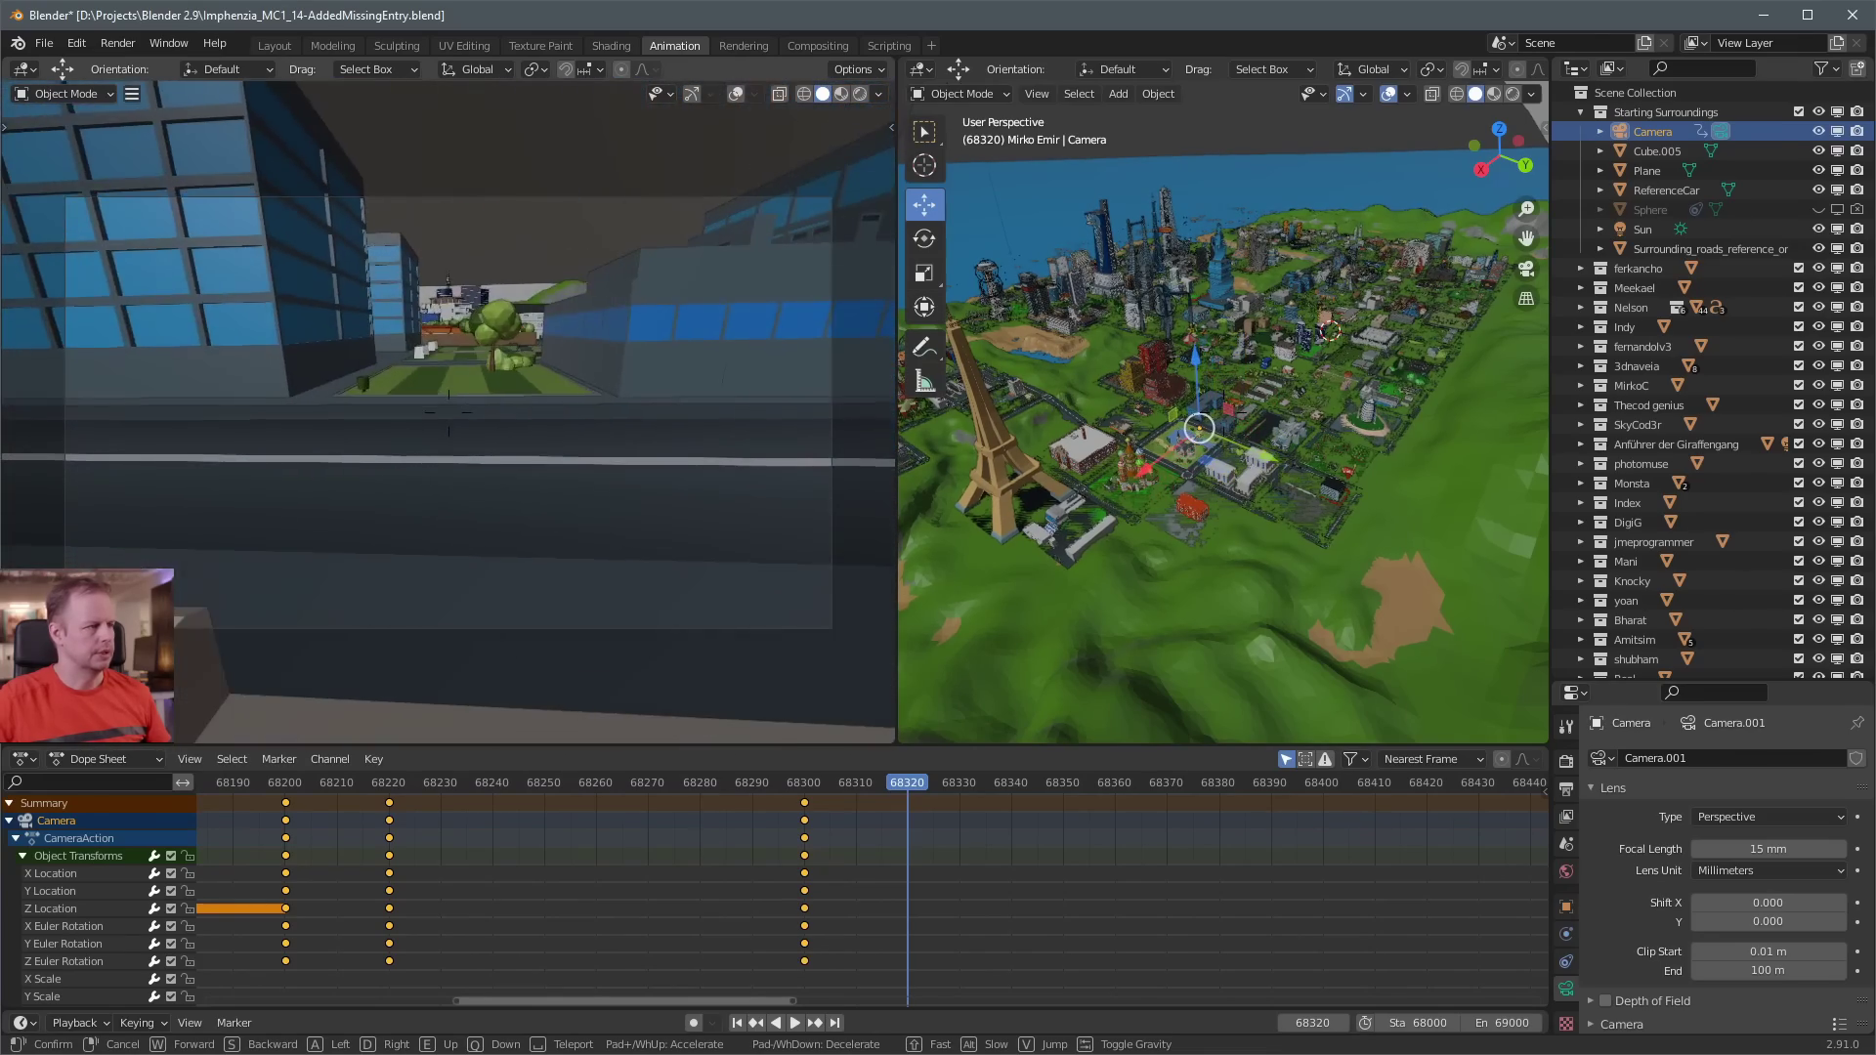
{"action": "key", "text": "s"}
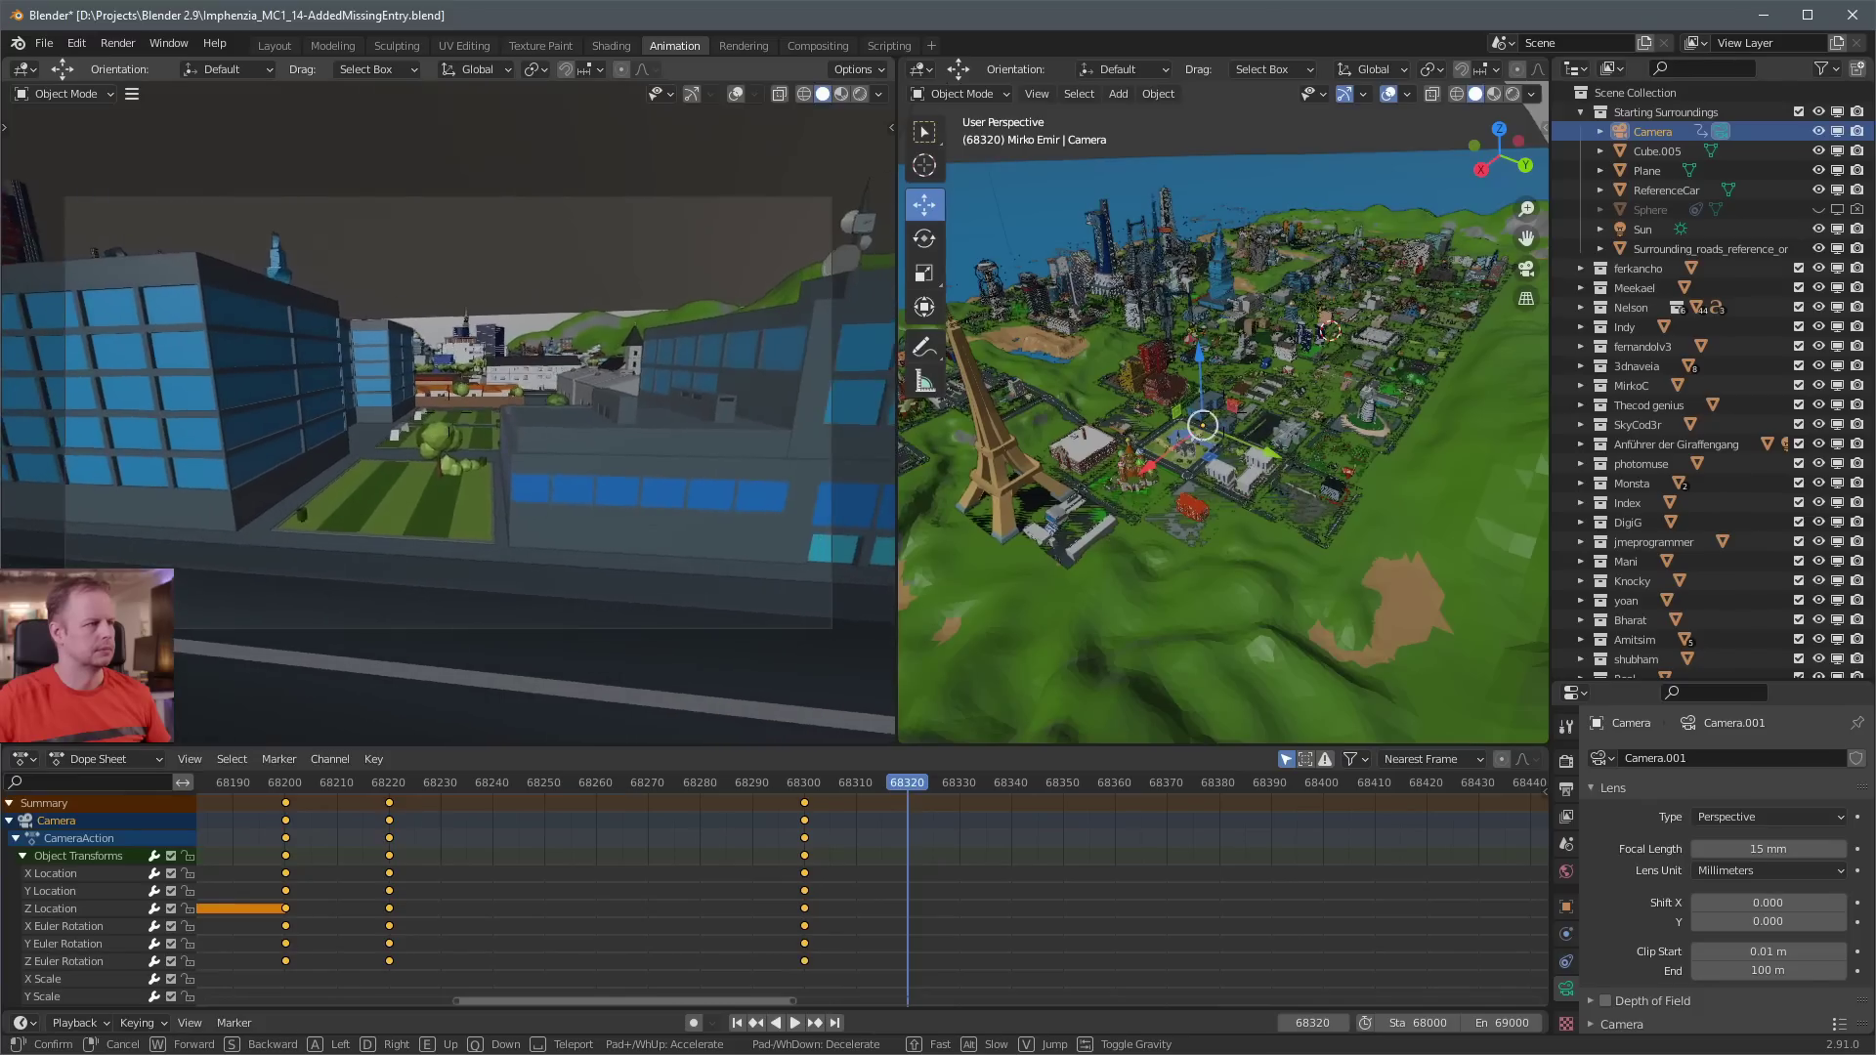
{"action": "key", "text": "w"}
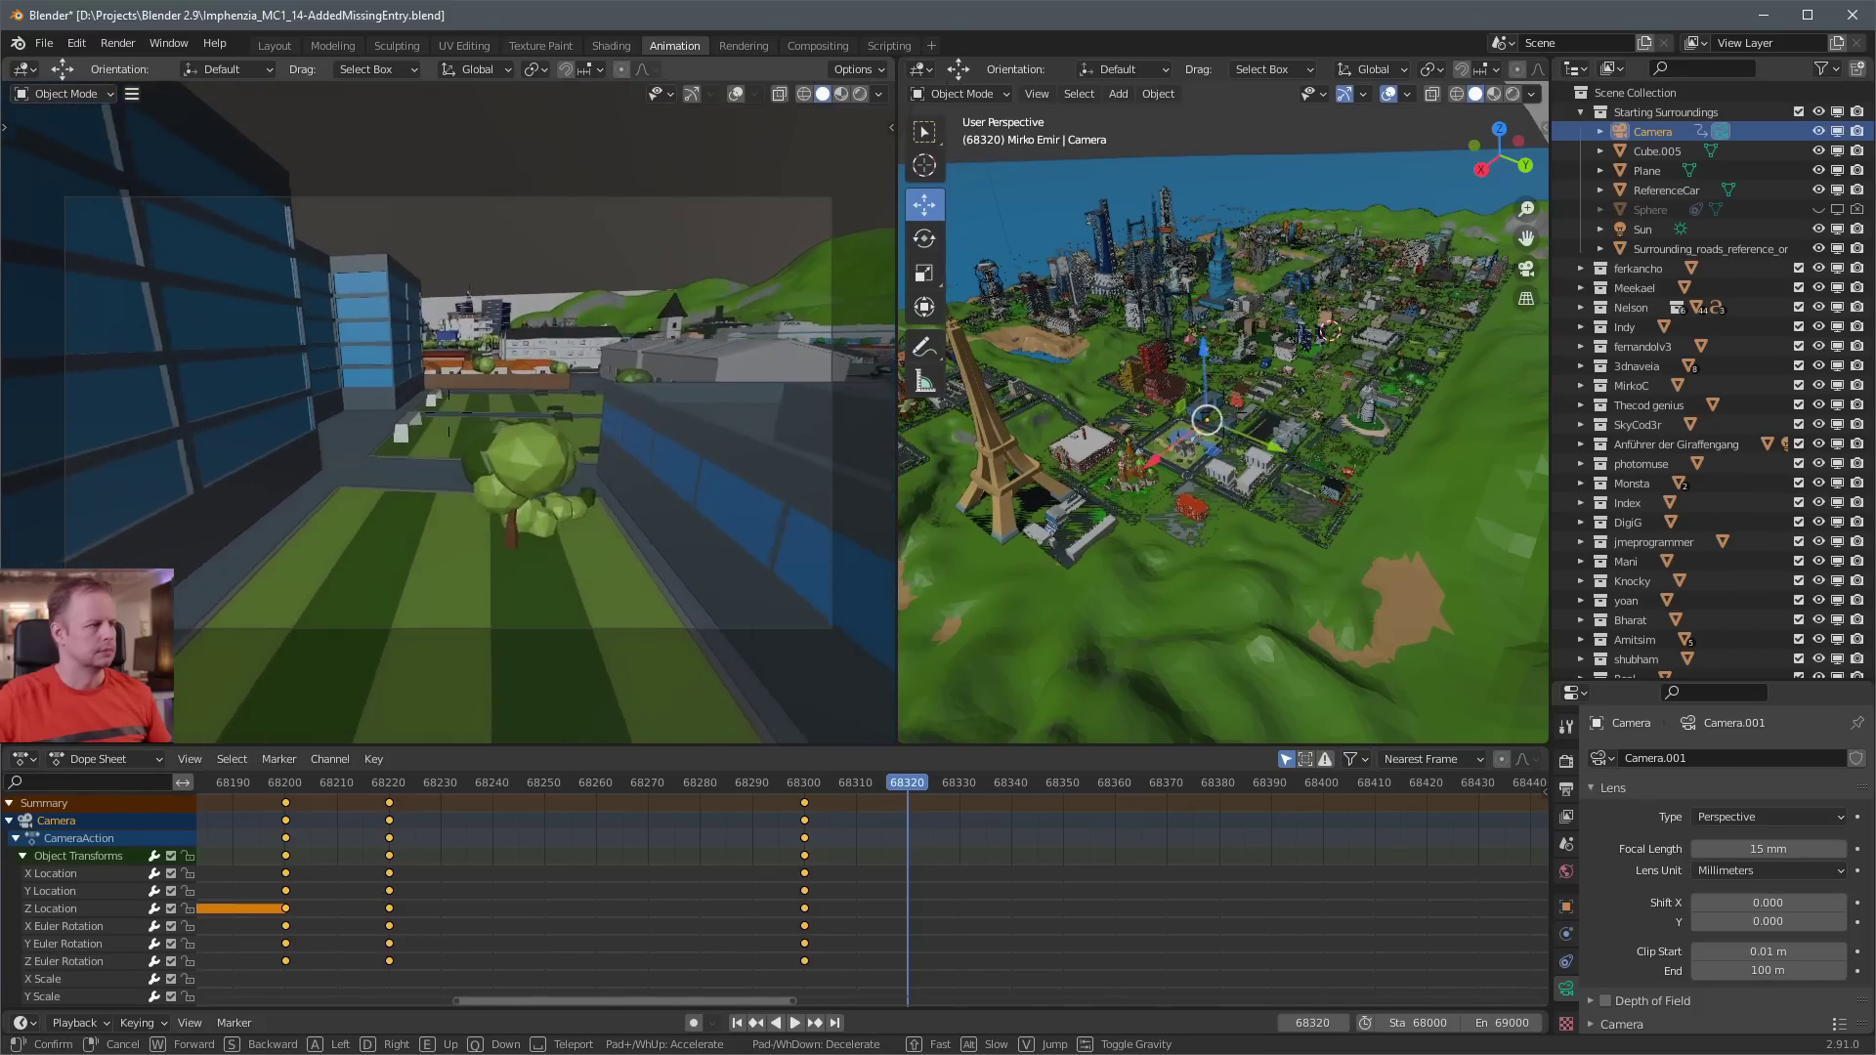
{"action": "key", "text": "e"}
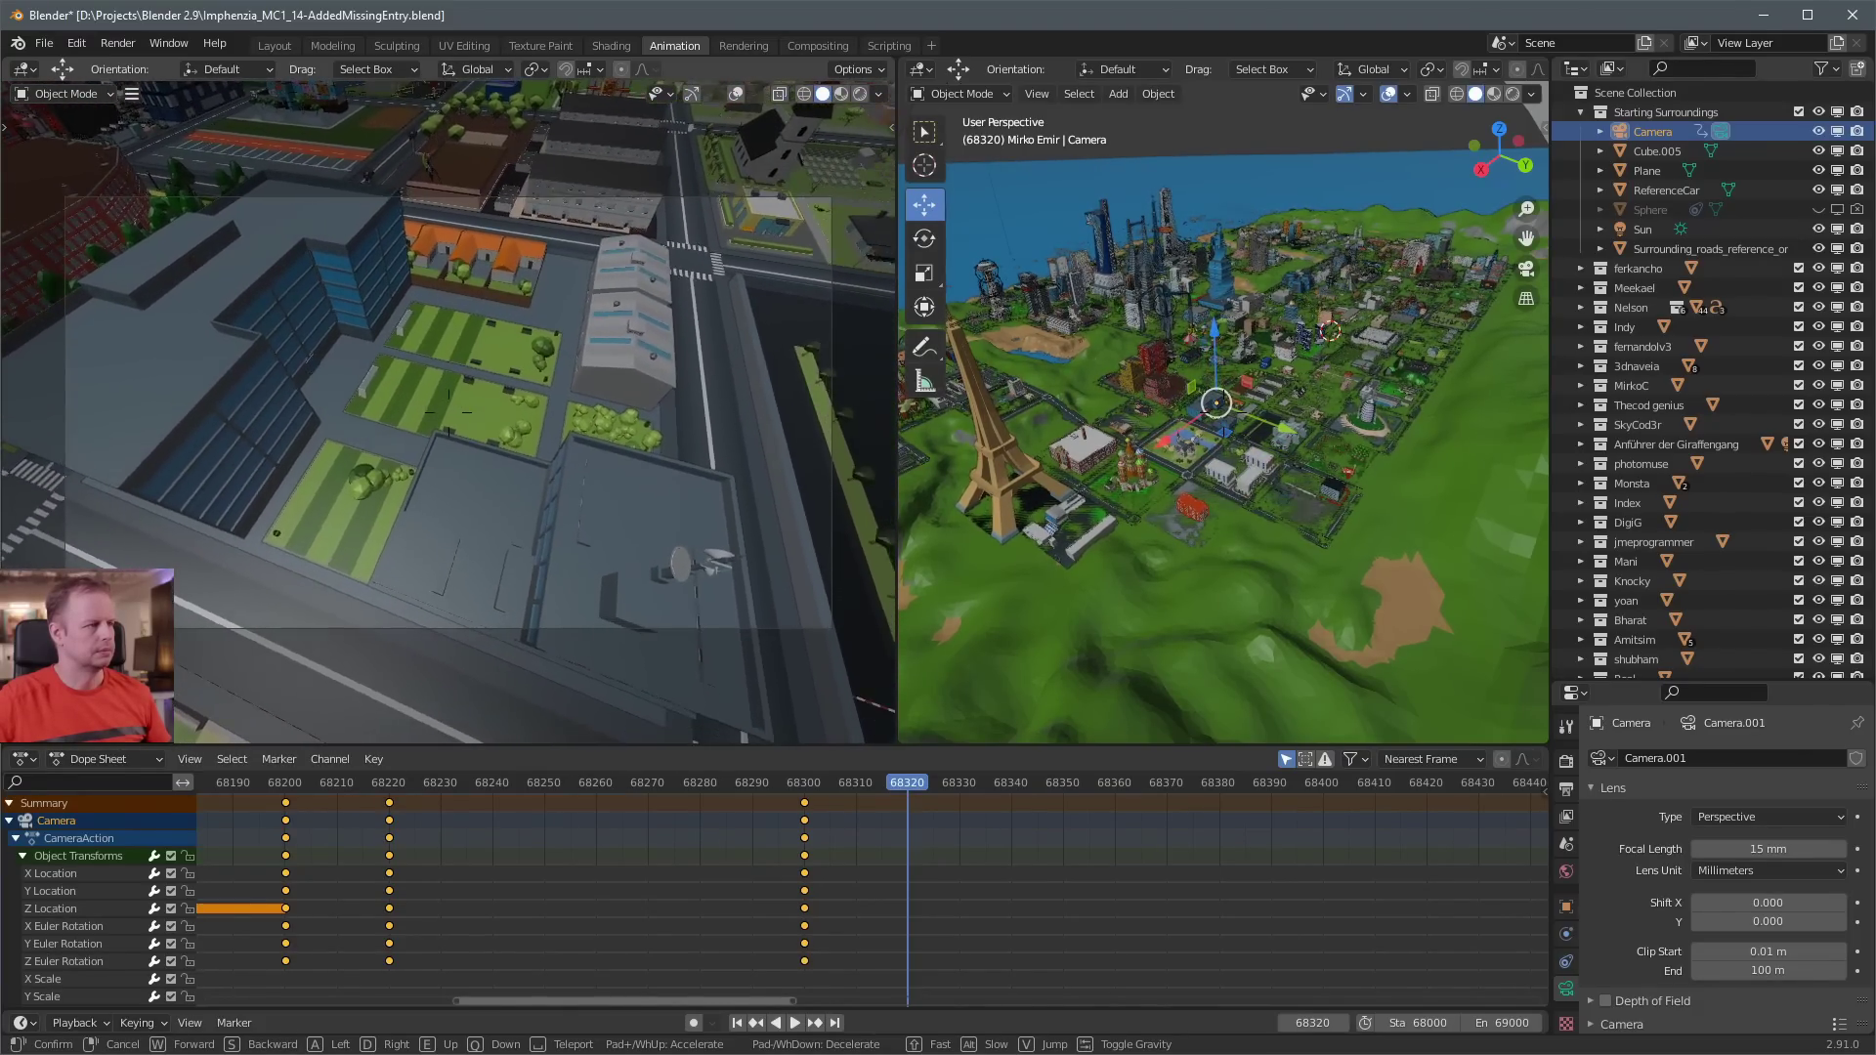
{"action": "left_click", "coordinate": [449, 413]}
{"action": "key", "text": "i"}
{"action": "left_click", "coordinate": [460, 391]}
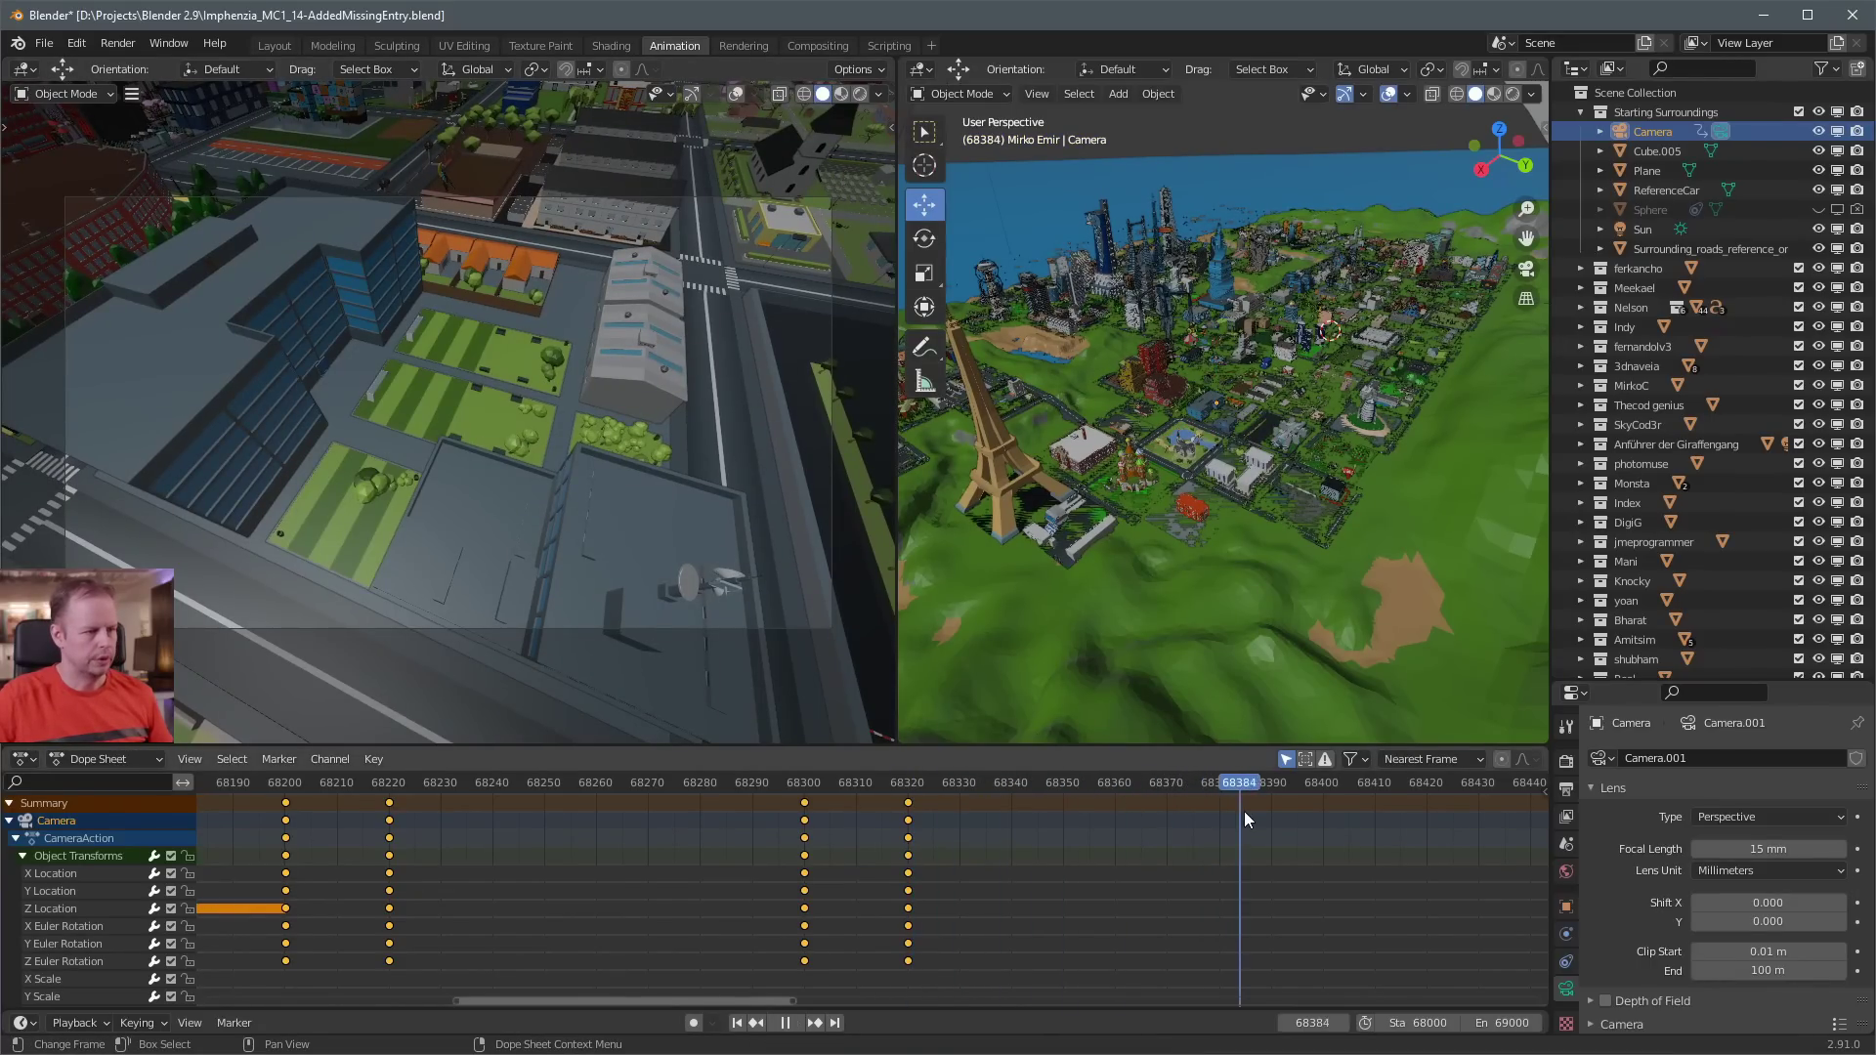
At frame 68400, slide the camera sideways above the large office roof and insert a Location & Rotation keyframe
{"action": "key", "text": "shift+grave"}
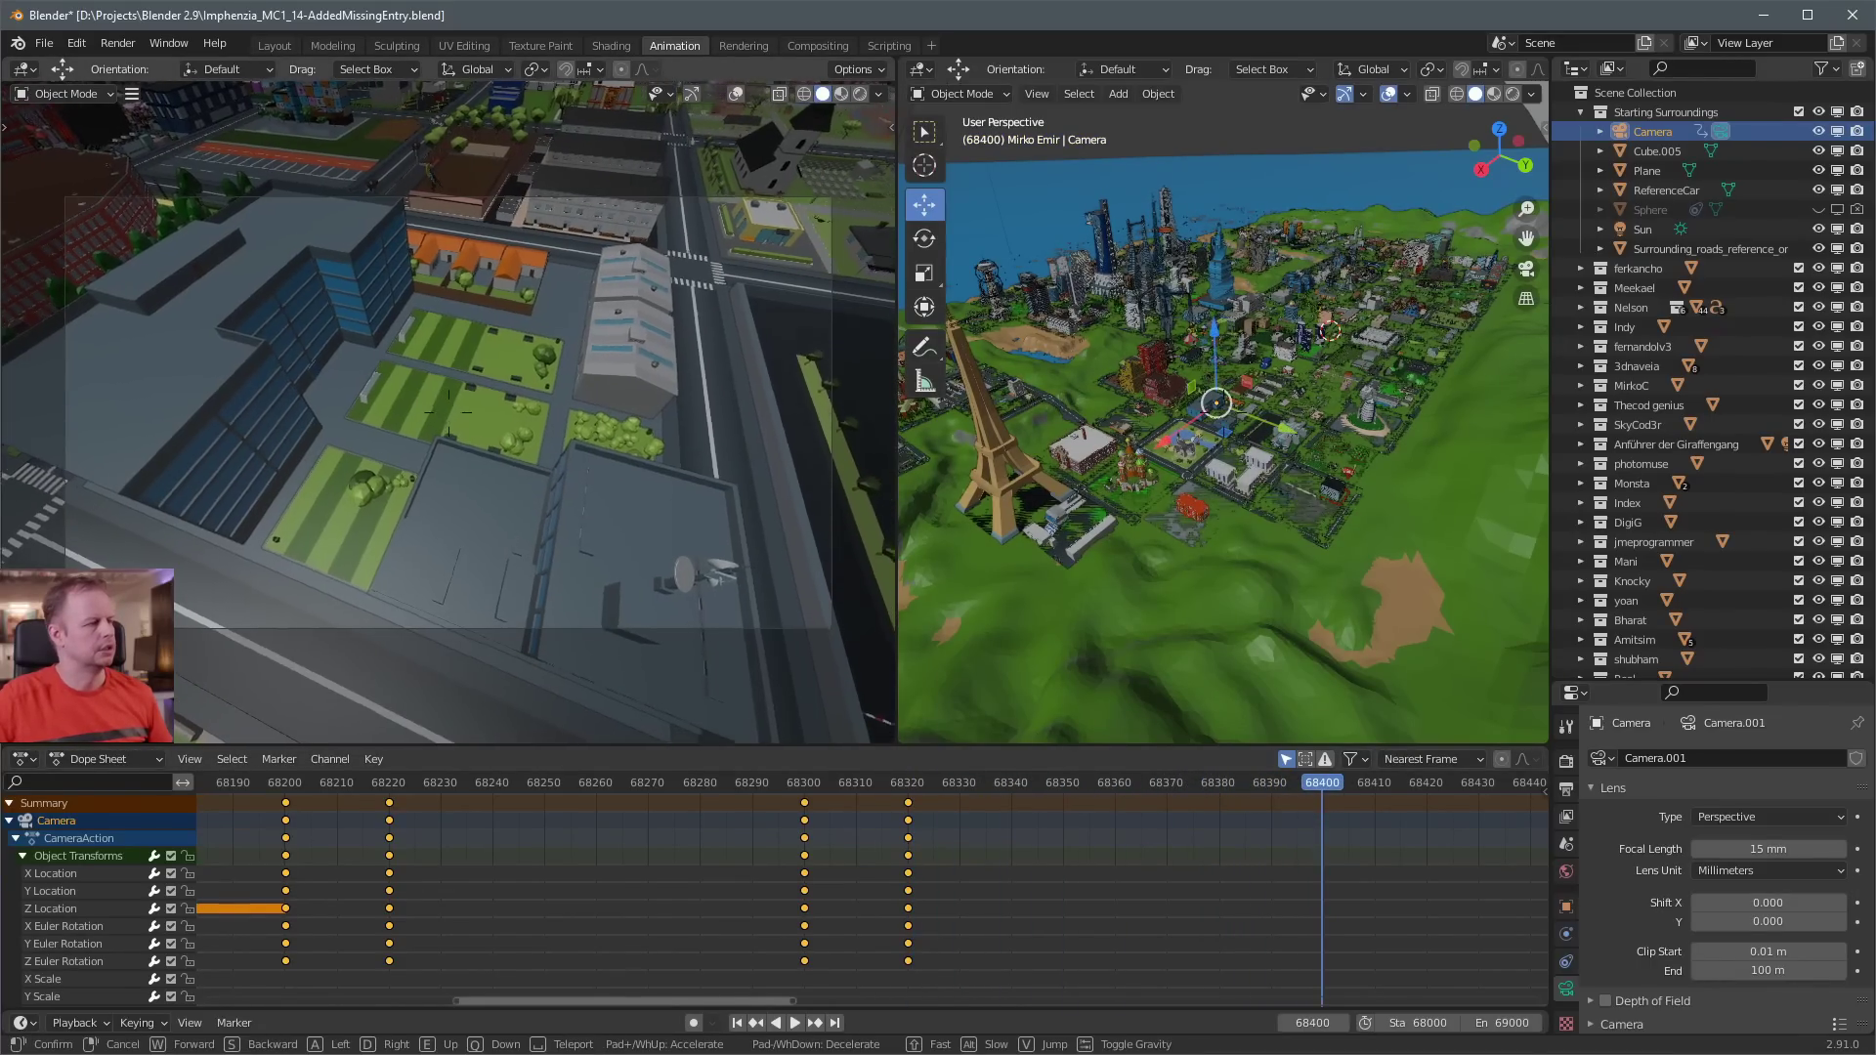
{"action": "key", "text": "a"}
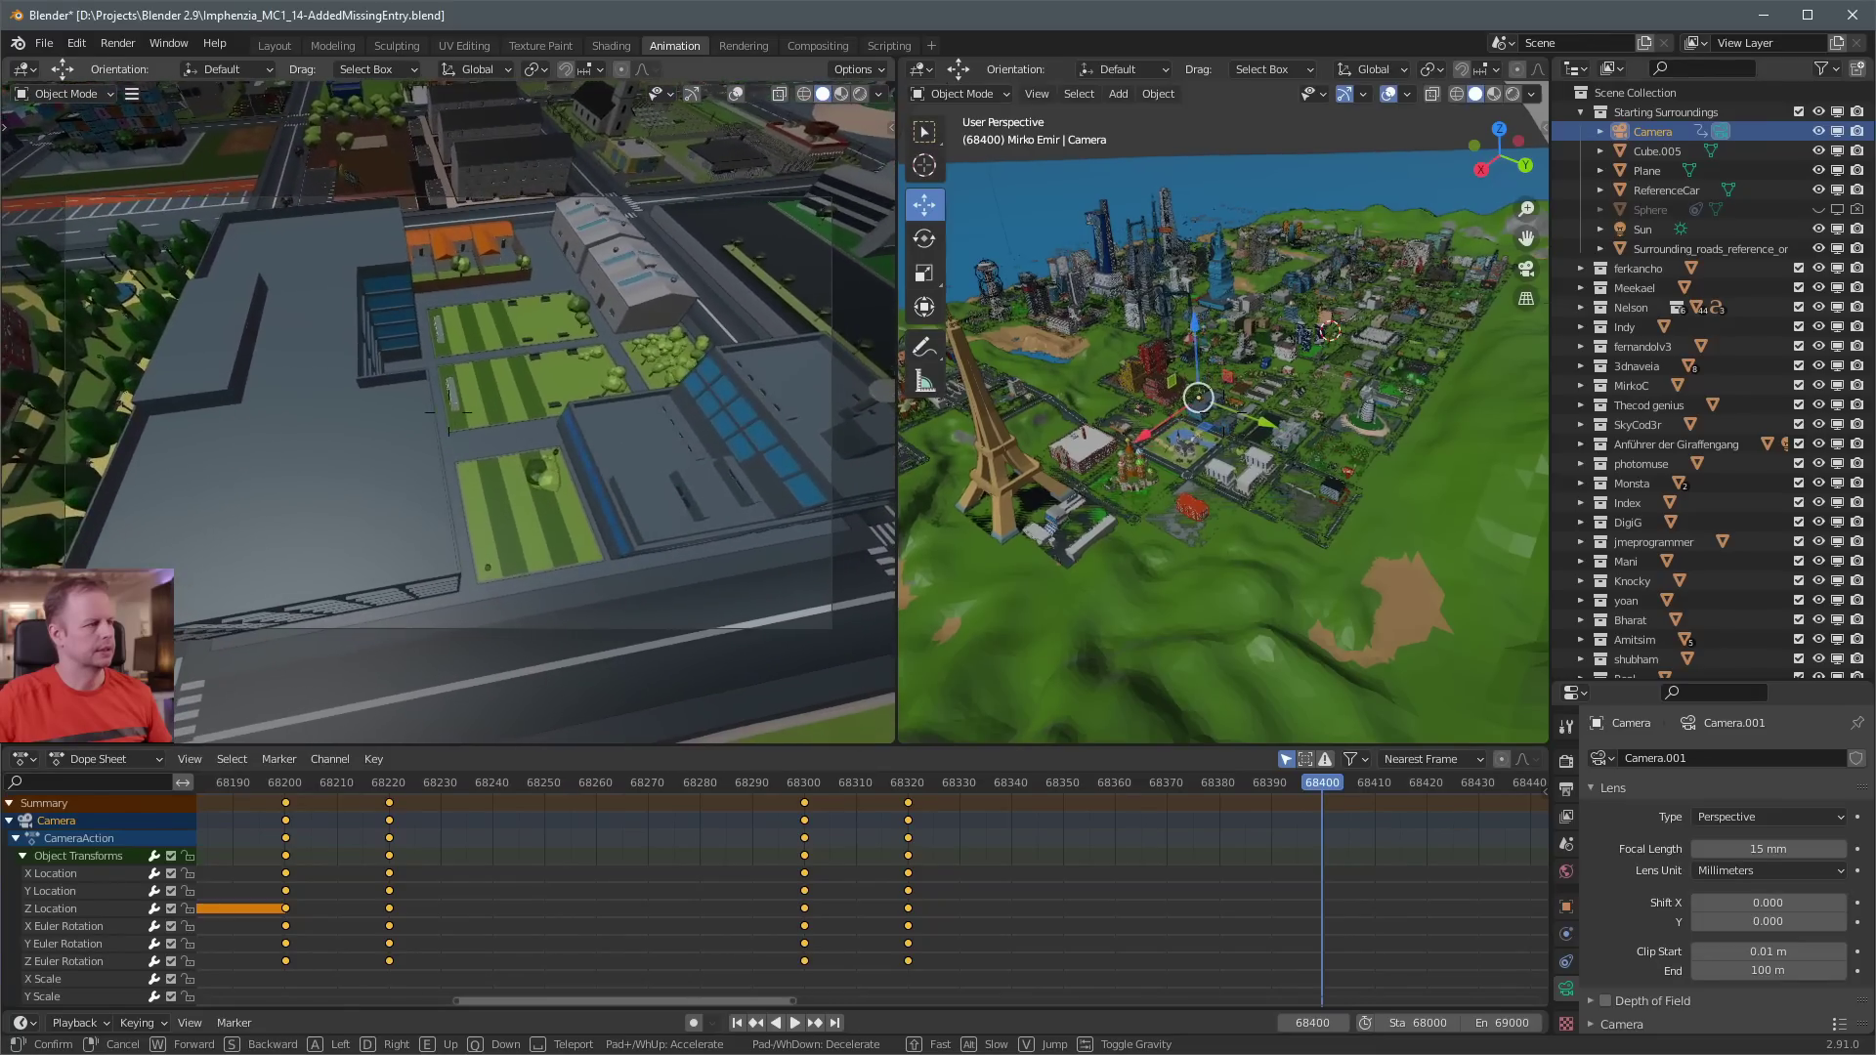
{"action": "key", "text": "i"}
{"action": "left_click", "coordinate": [579, 303]}
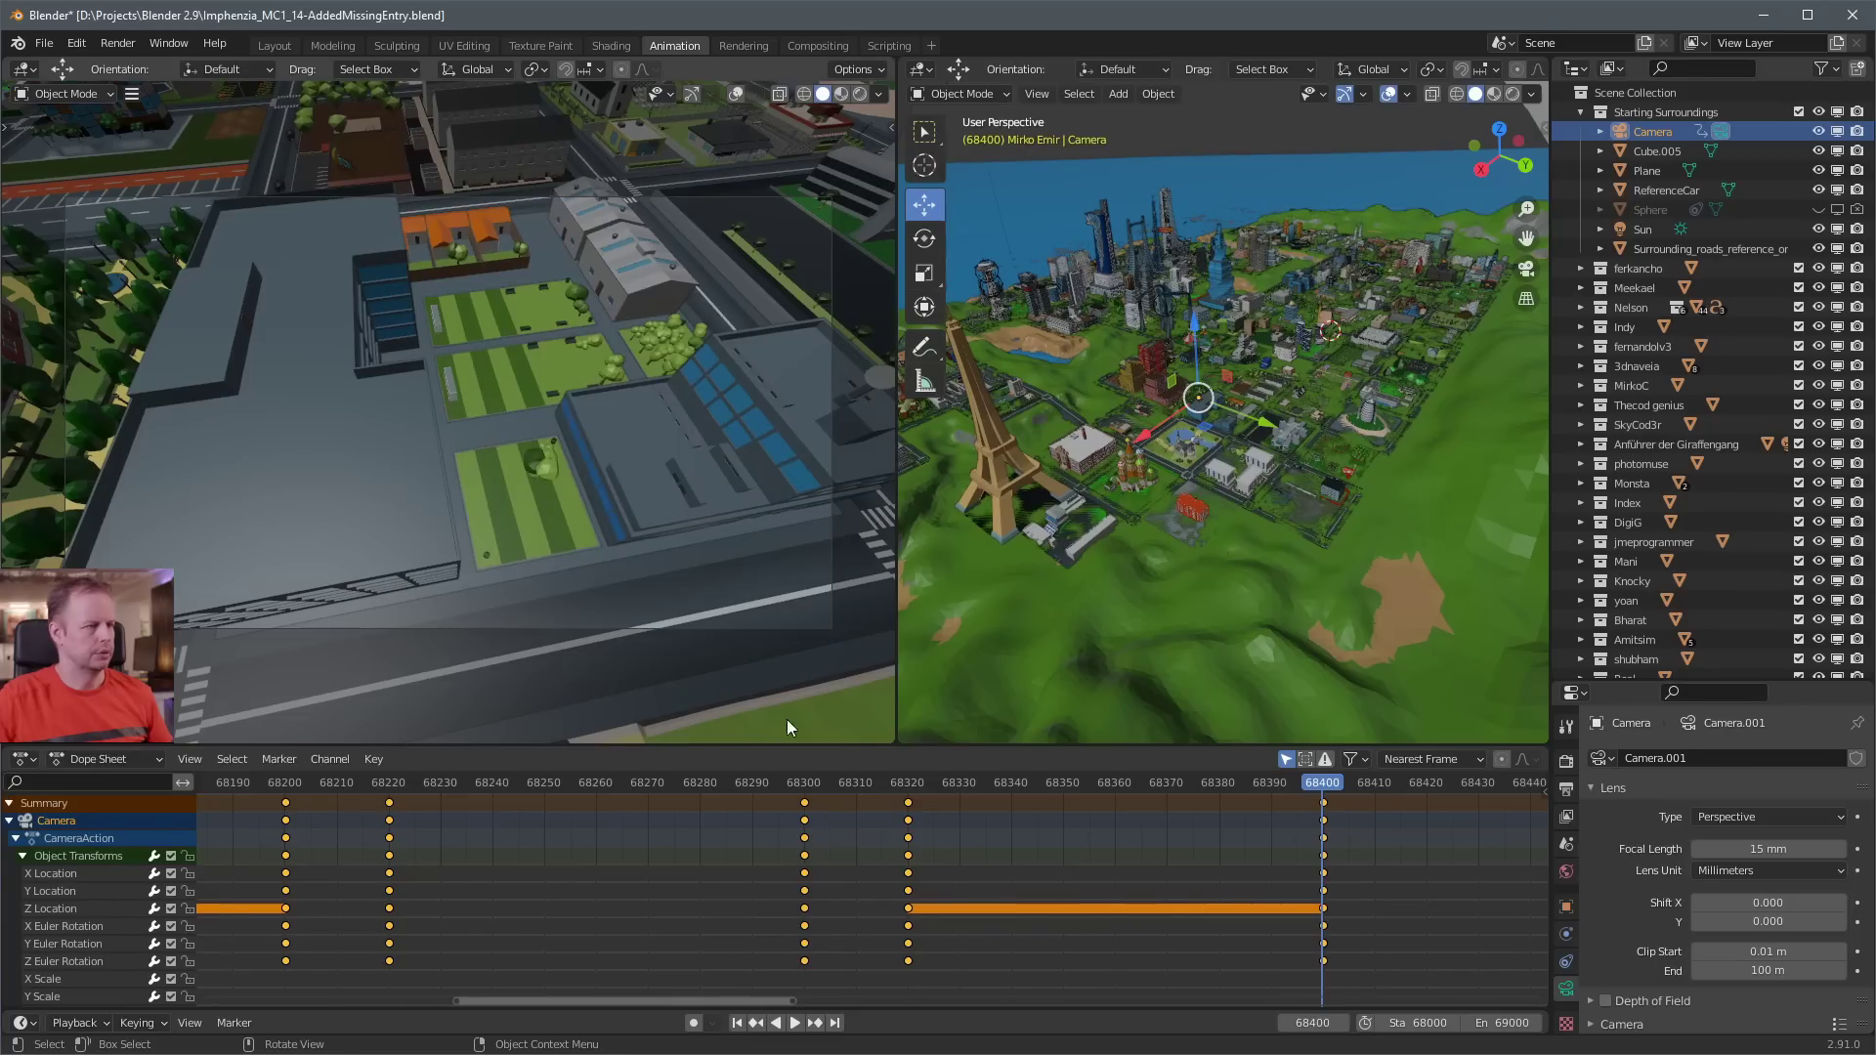
Play the flythrough past frame 68400 to review the newly keyframed camera moves
{"action": "left_click", "coordinate": [651, 785]}
{"action": "key", "text": "space"}
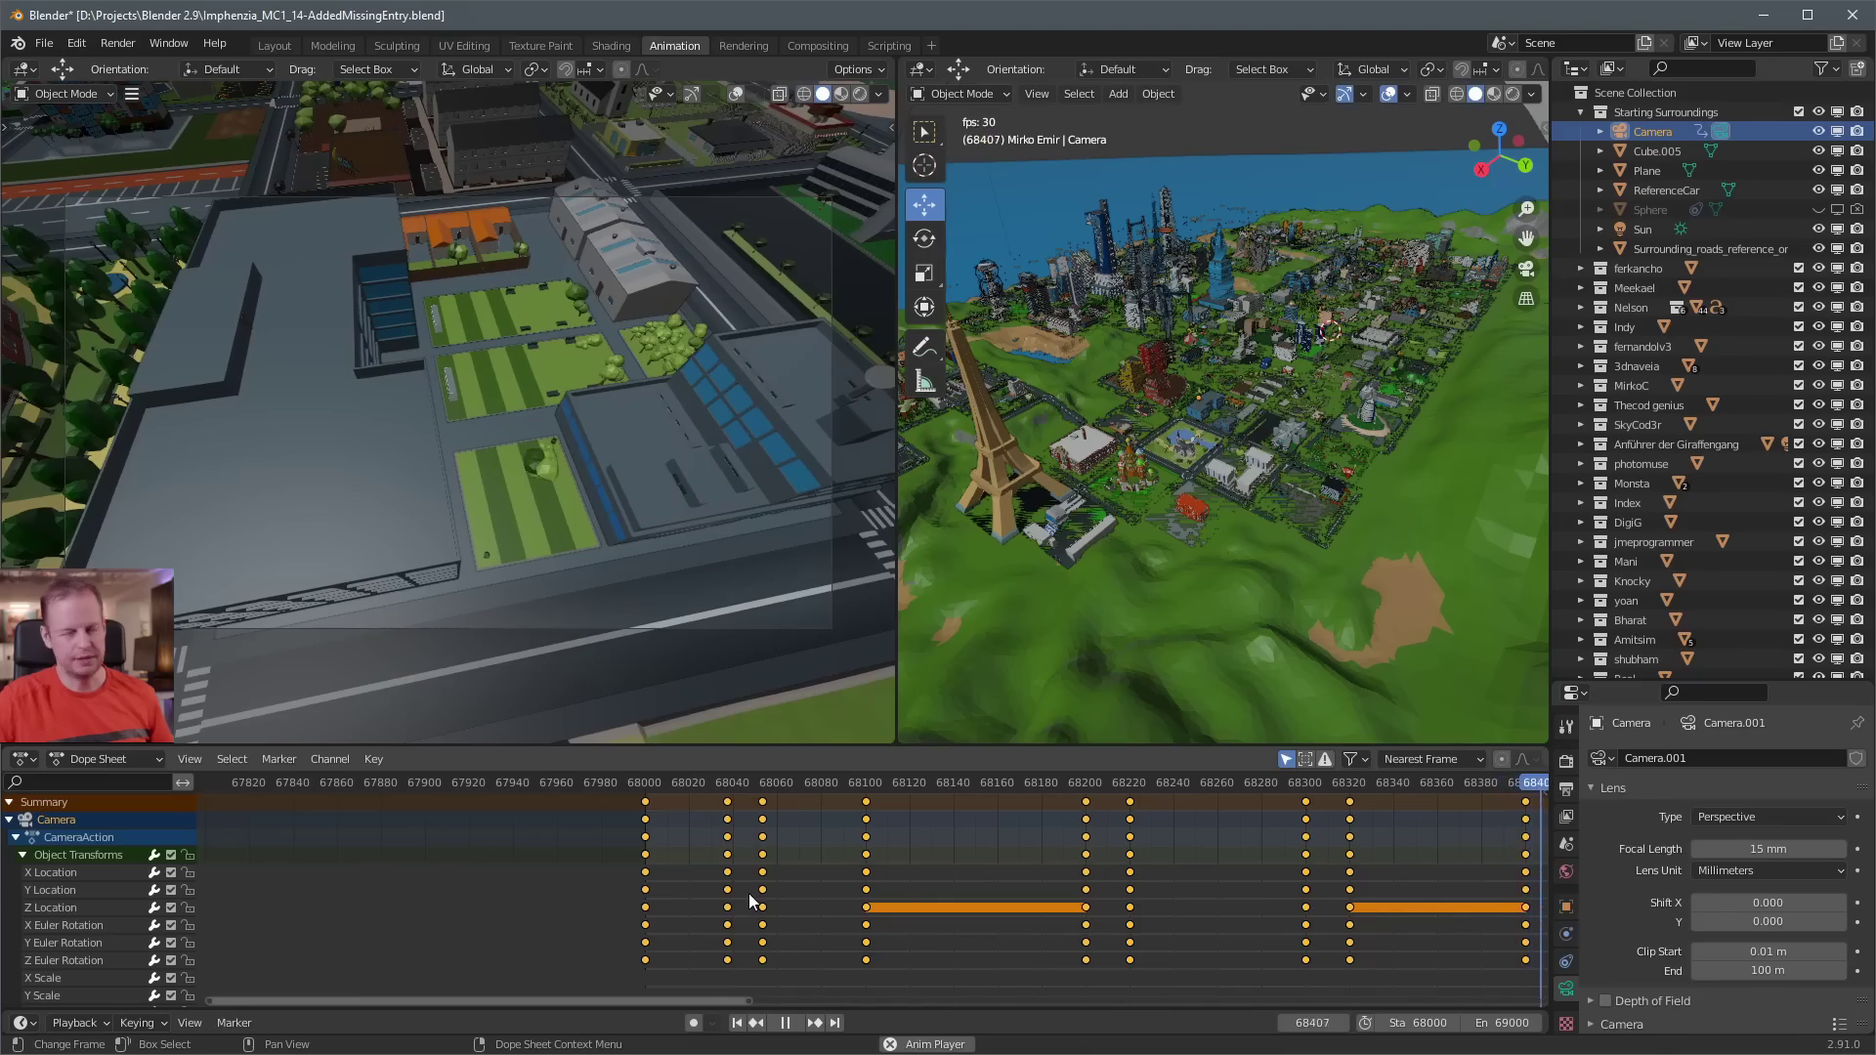
Expand the scene collection that holds the DTTower object and move the animation to about frame 68421
{"action": "scroll", "coordinate": [1793, 284], "scroll_direction": "down", "scroll_amount": 15}
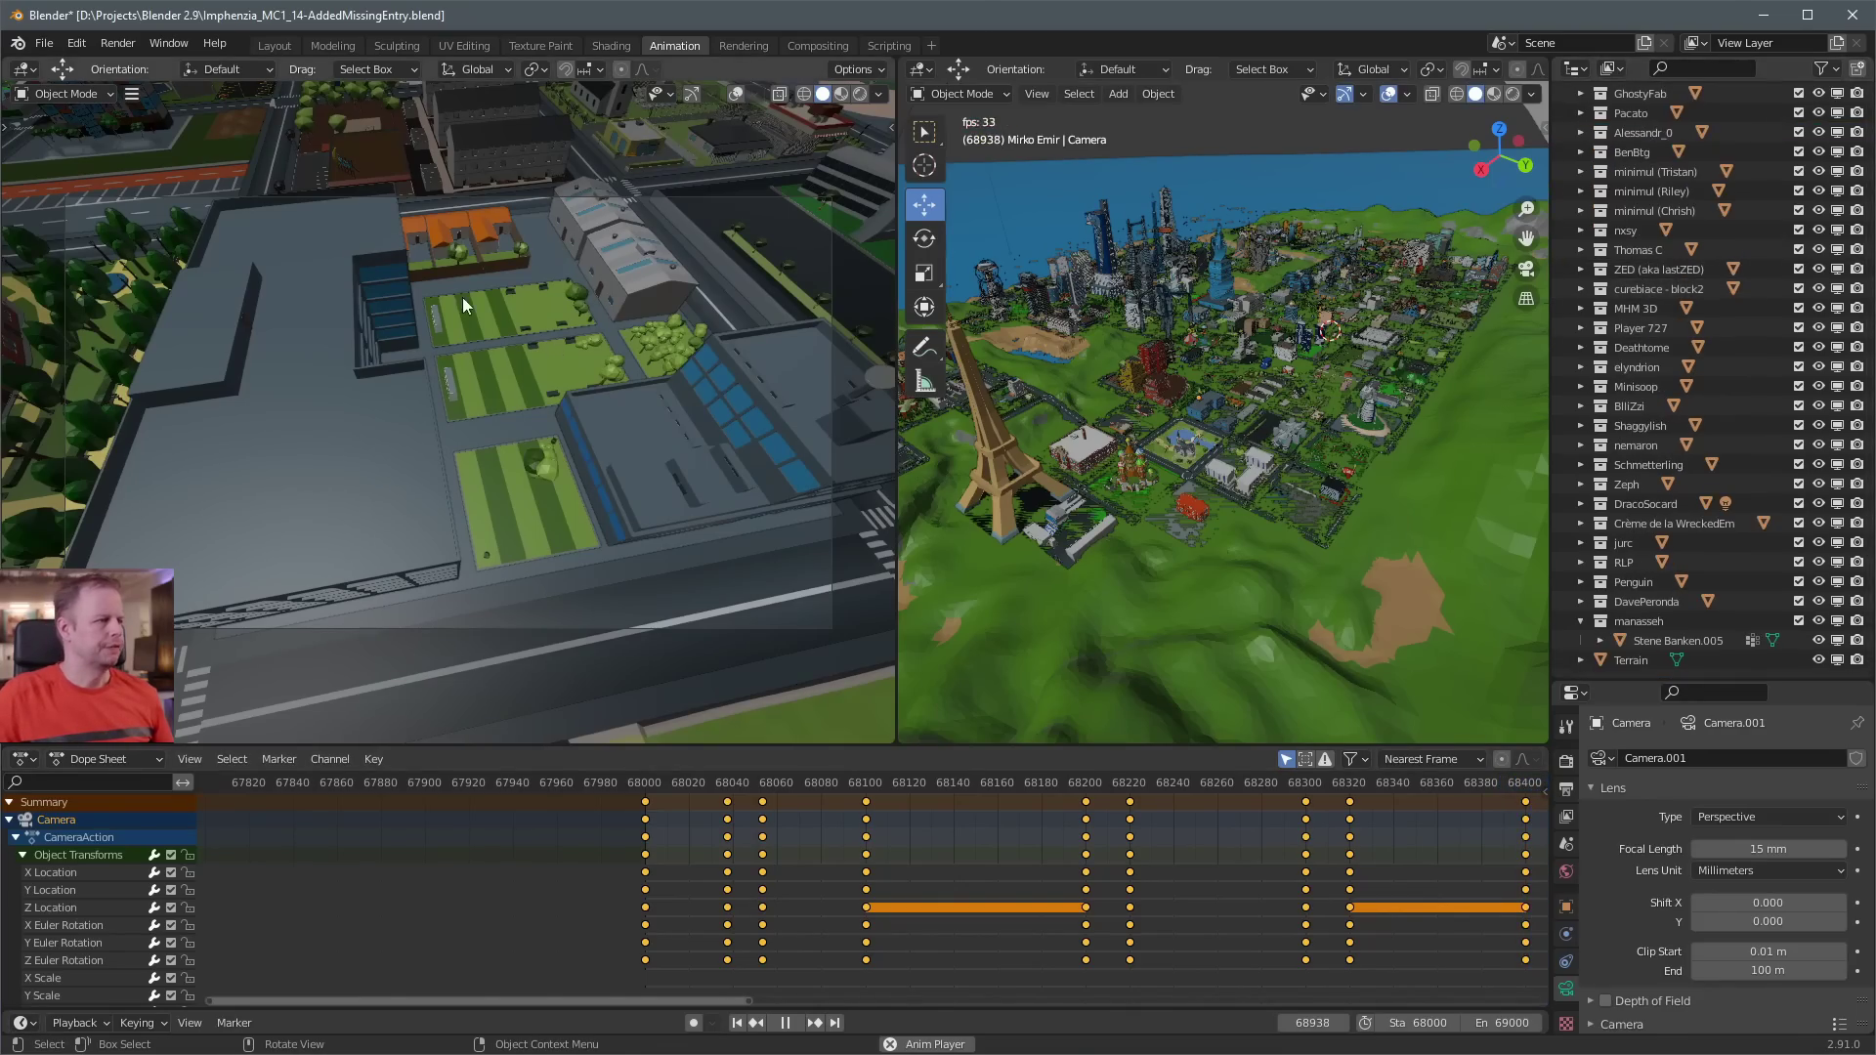
{"action": "left_click", "coordinate": [1582, 348]}
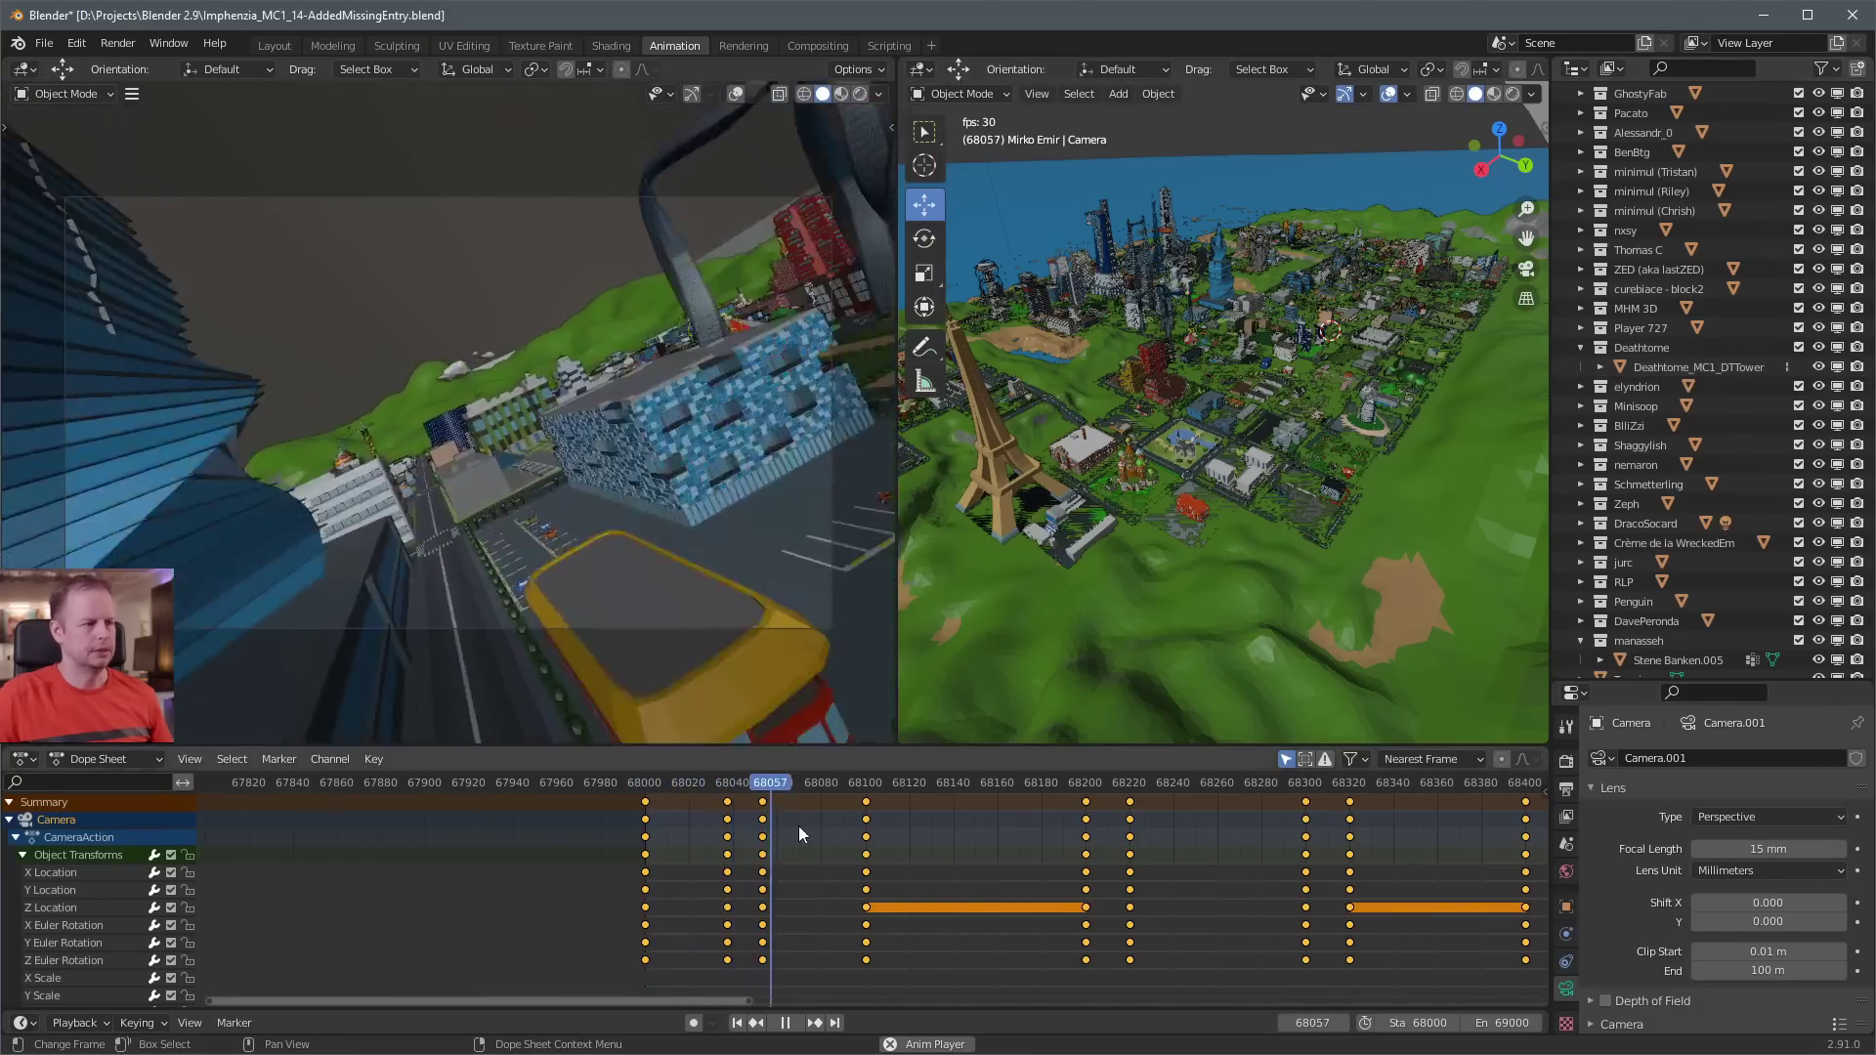
{"action": "key", "text": "space"}
{"action": "scroll", "coordinate": [1206, 816], "scroll_direction": "down", "scroll_amount": 3}
{"action": "left_click", "coordinate": [1105, 782]}
{"action": "key", "text": "space"}
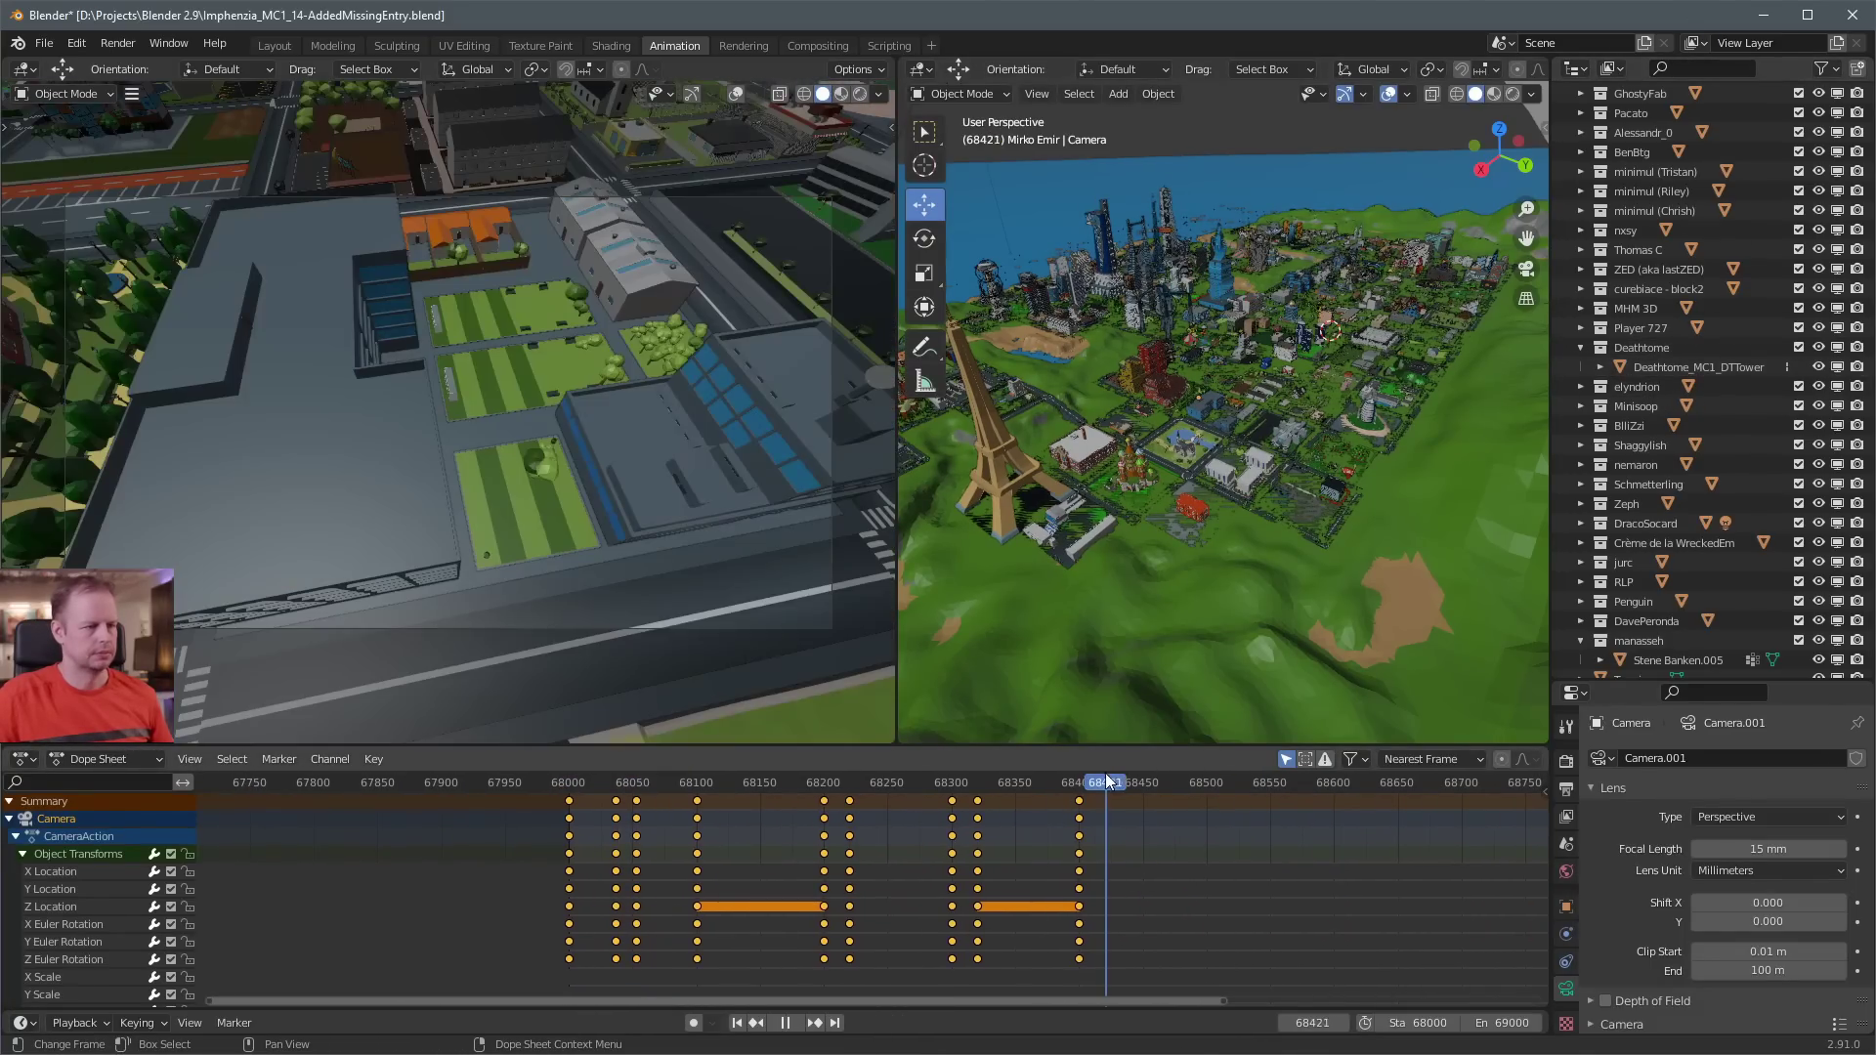
Select the DTTower object, frame it in the perspective view and orbit around it to locate it in the city
{"action": "left_click", "coordinate": [1664, 367]}
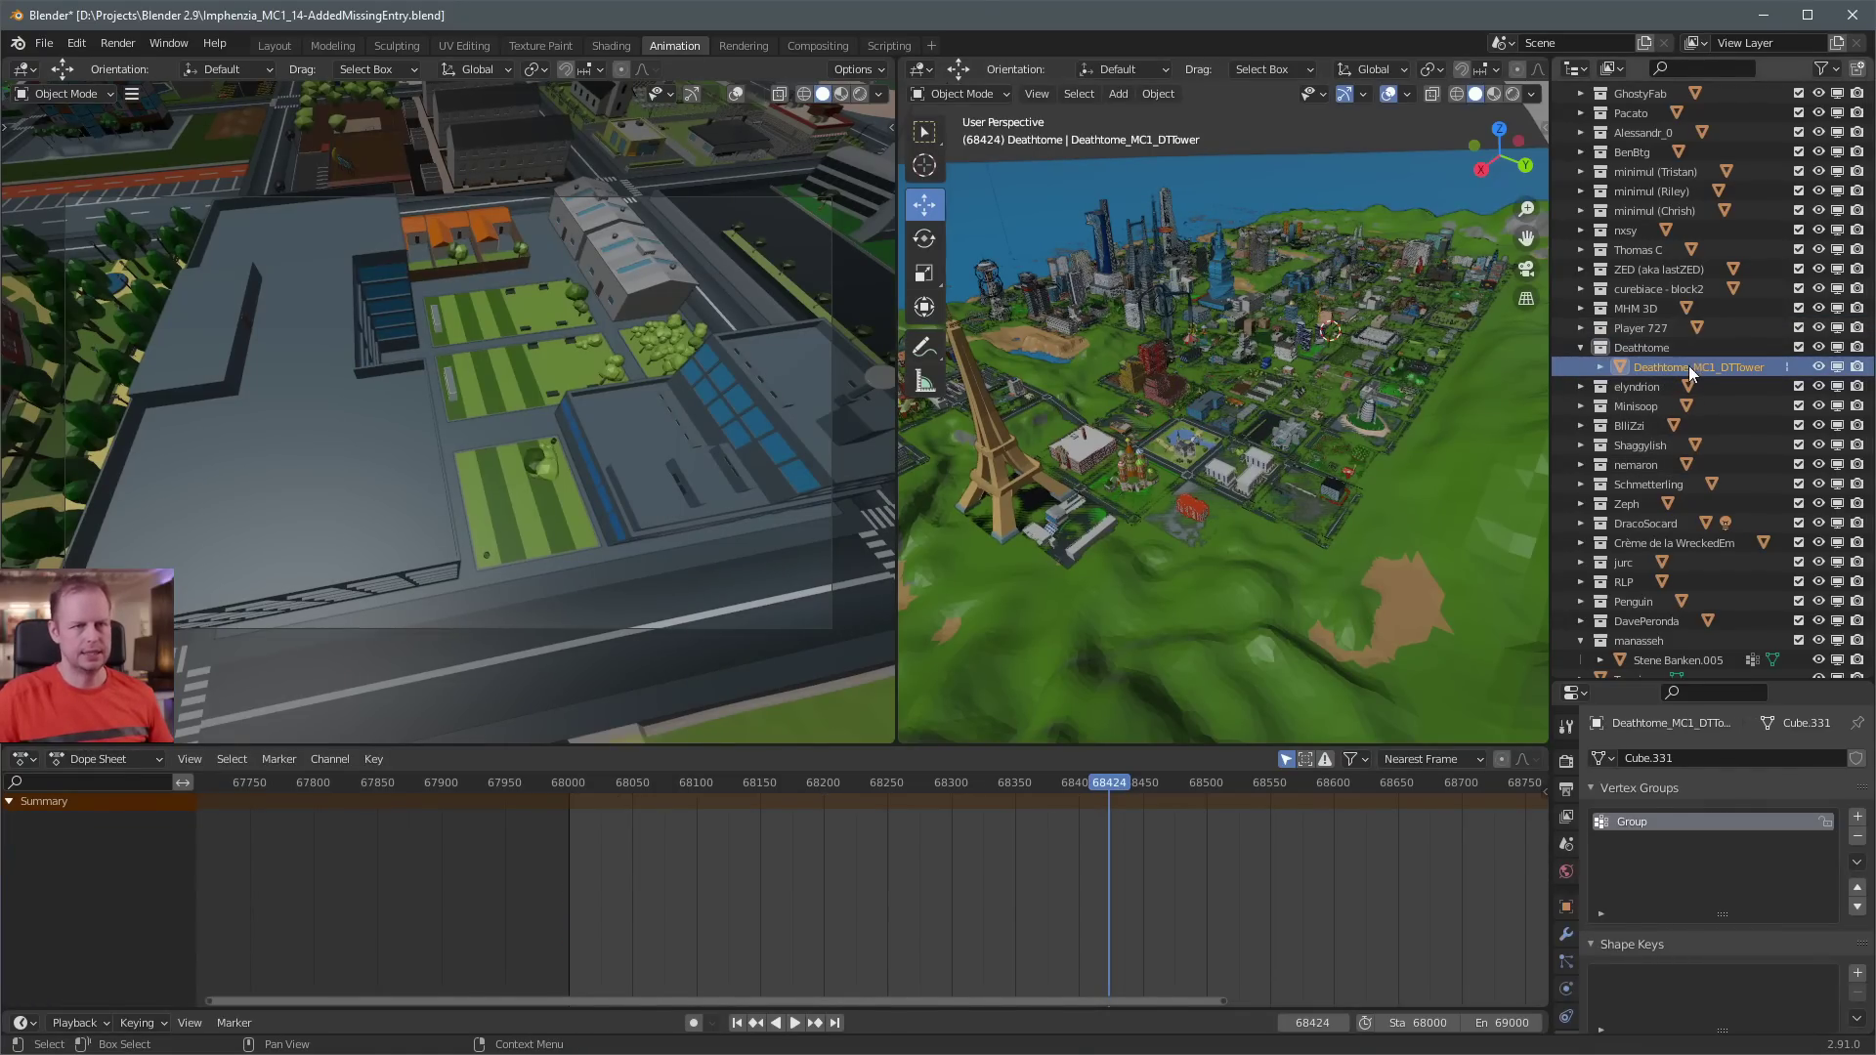
{"action": "key", "text": "KP_Decimal"}
{"action": "middle_click_drag", "start_coordinate": [1343, 277], "coordinate": [1363, 207]}
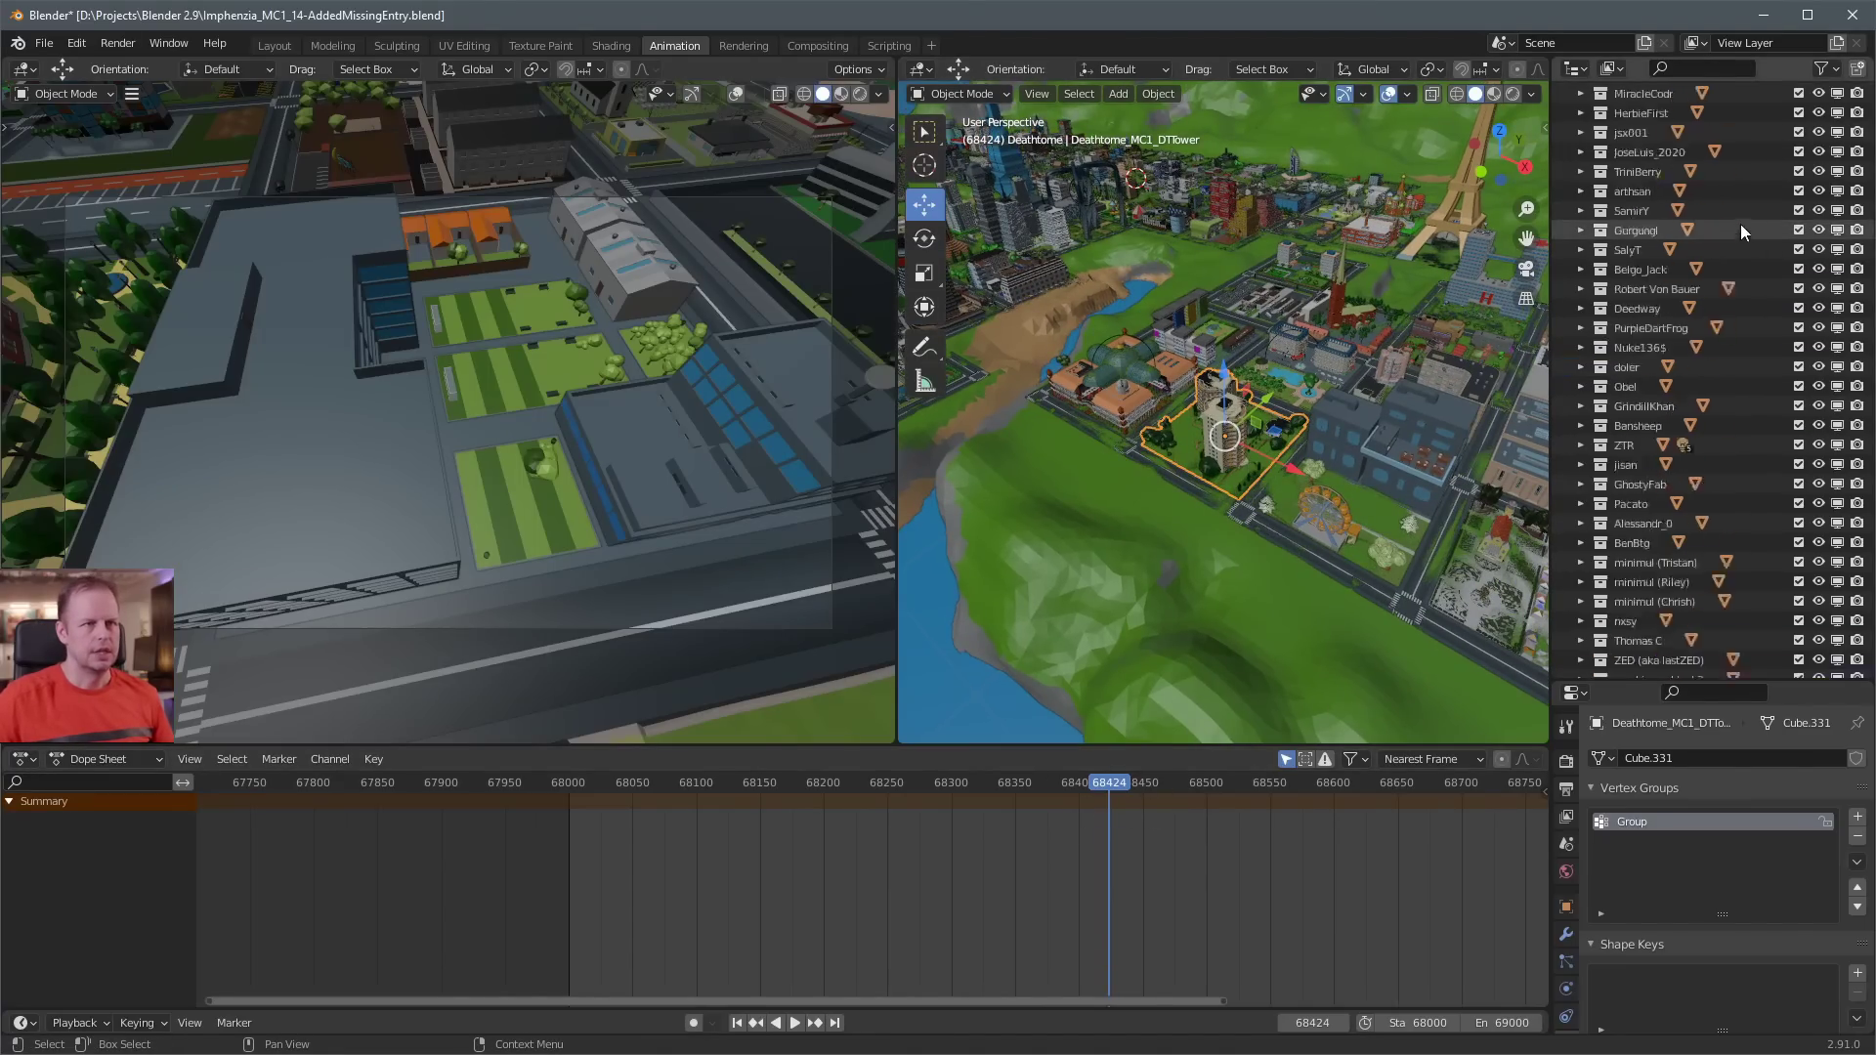
Reselect the Camera object and move the animation to frame 68500
{"action": "scroll", "coordinate": [1726, 137], "scroll_direction": "up", "scroll_amount": 15}
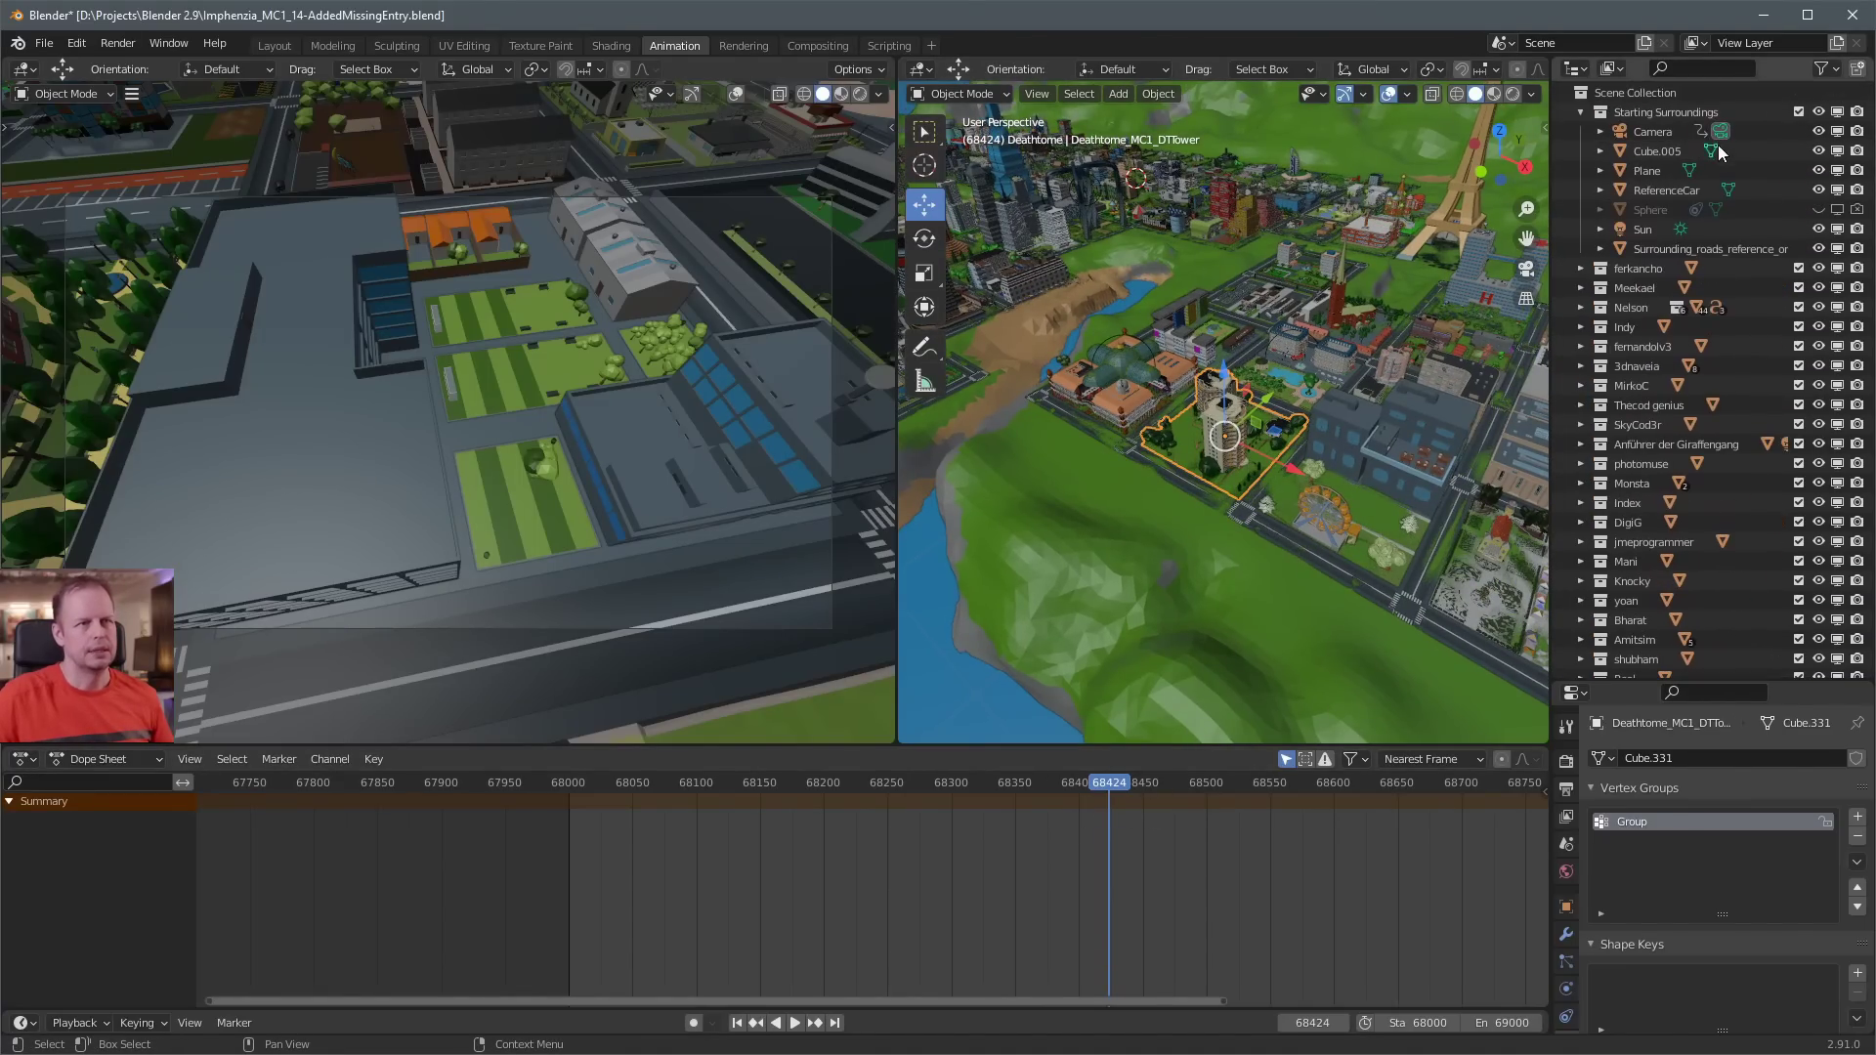
{"action": "left_click", "coordinate": [1655, 131]}
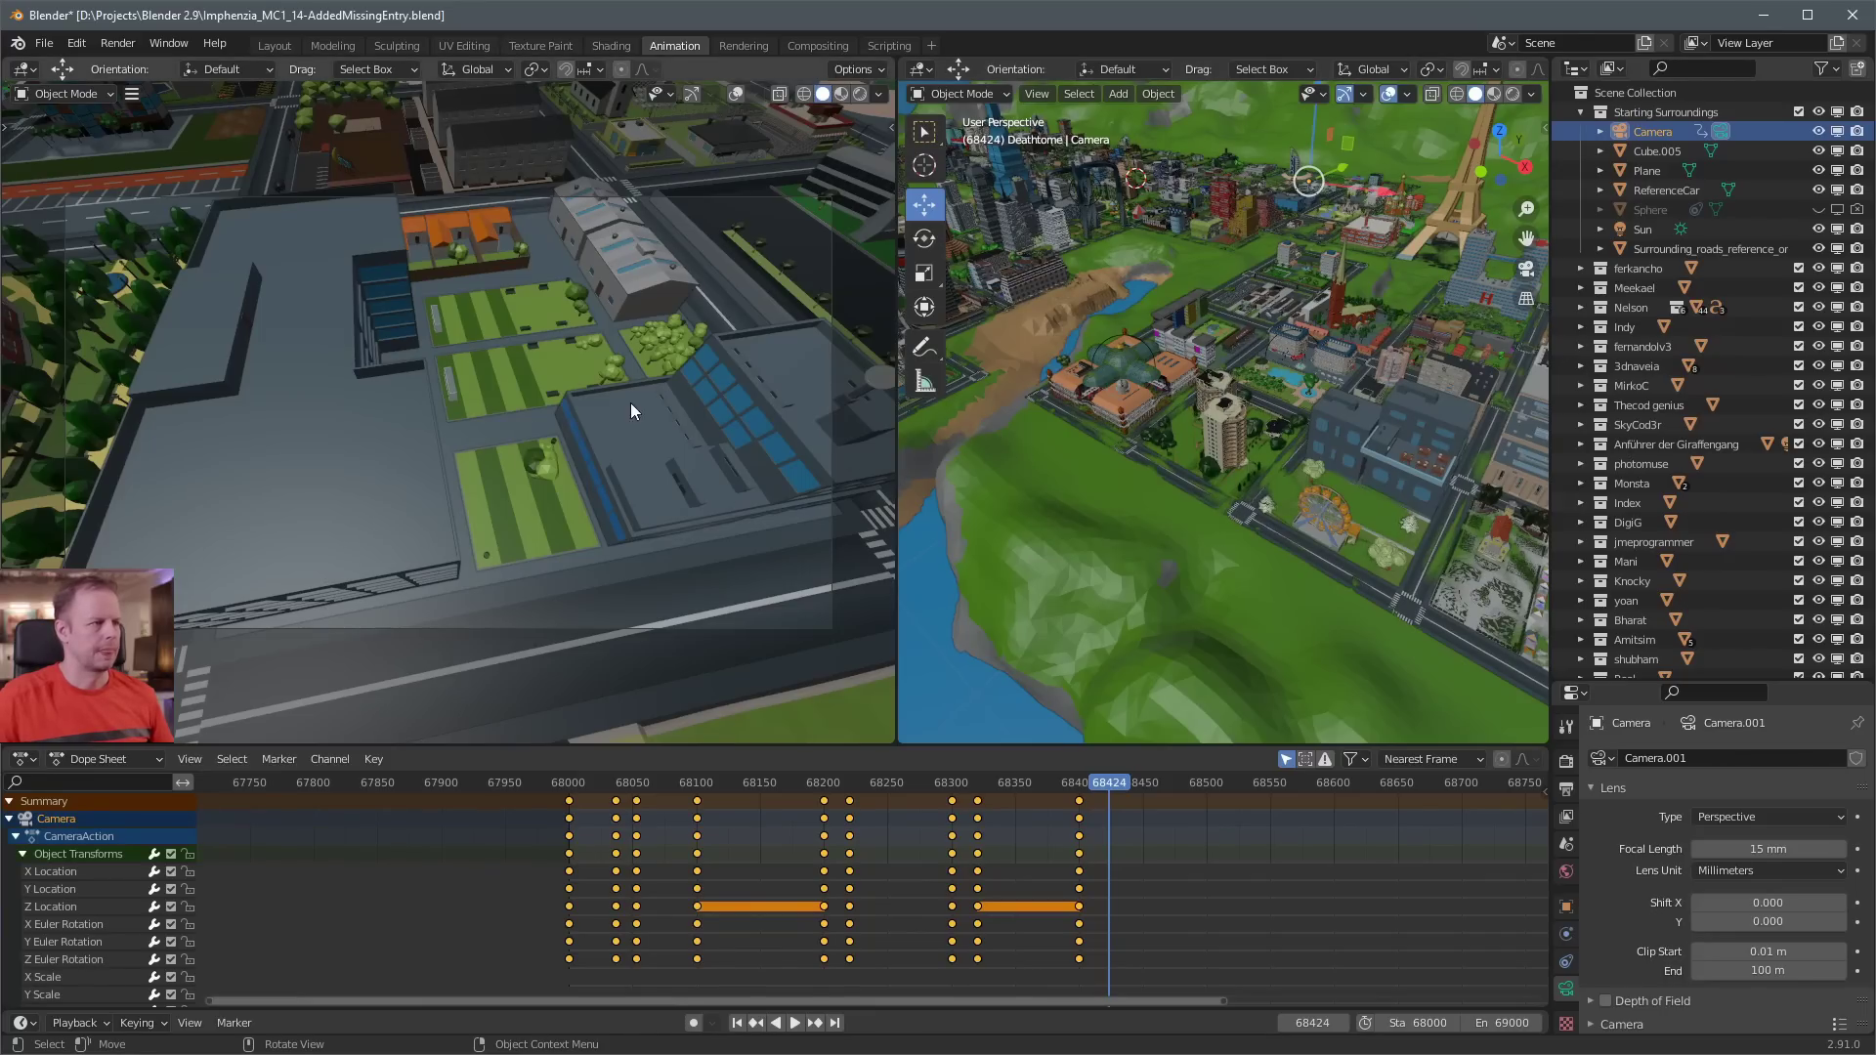
{"action": "key", "text": "shift+grave"}
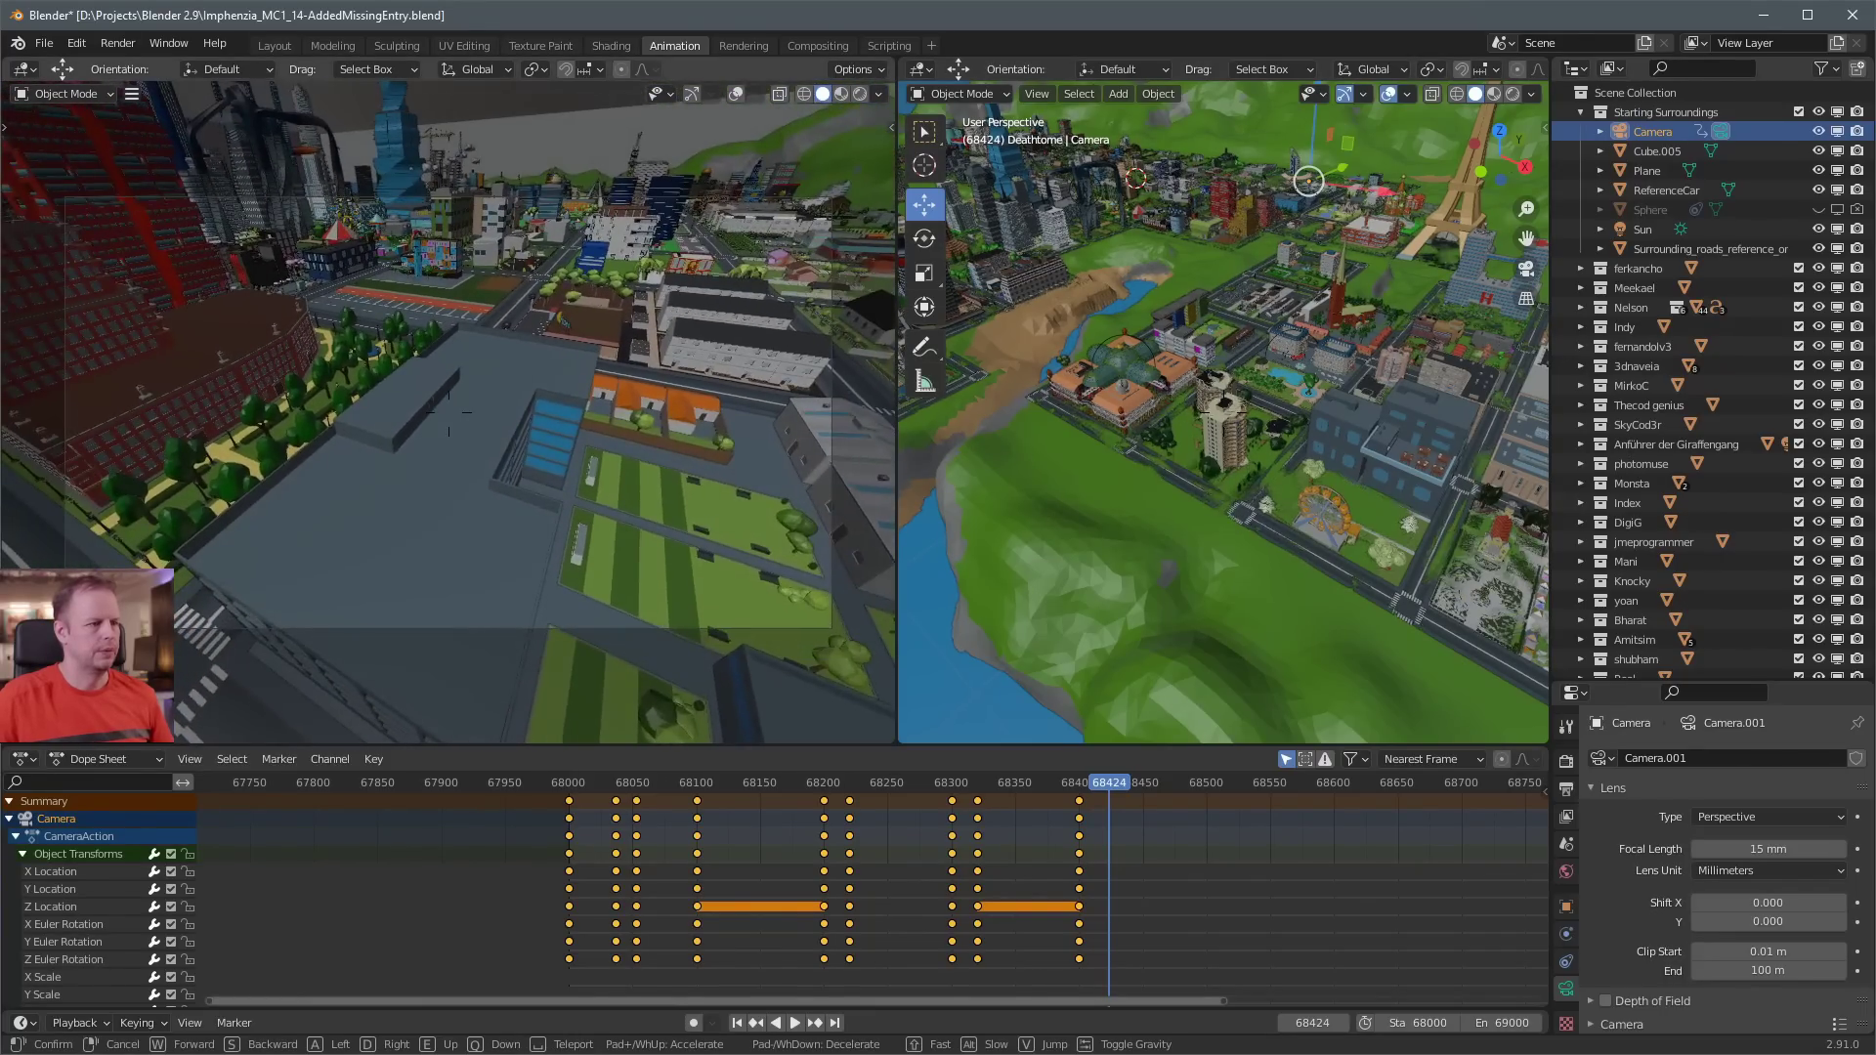
{"action": "right_click", "coordinate": [489, 459]}
{"action": "left_click_drag", "start_coordinate": [1104, 784], "coordinate": [1206, 786]}
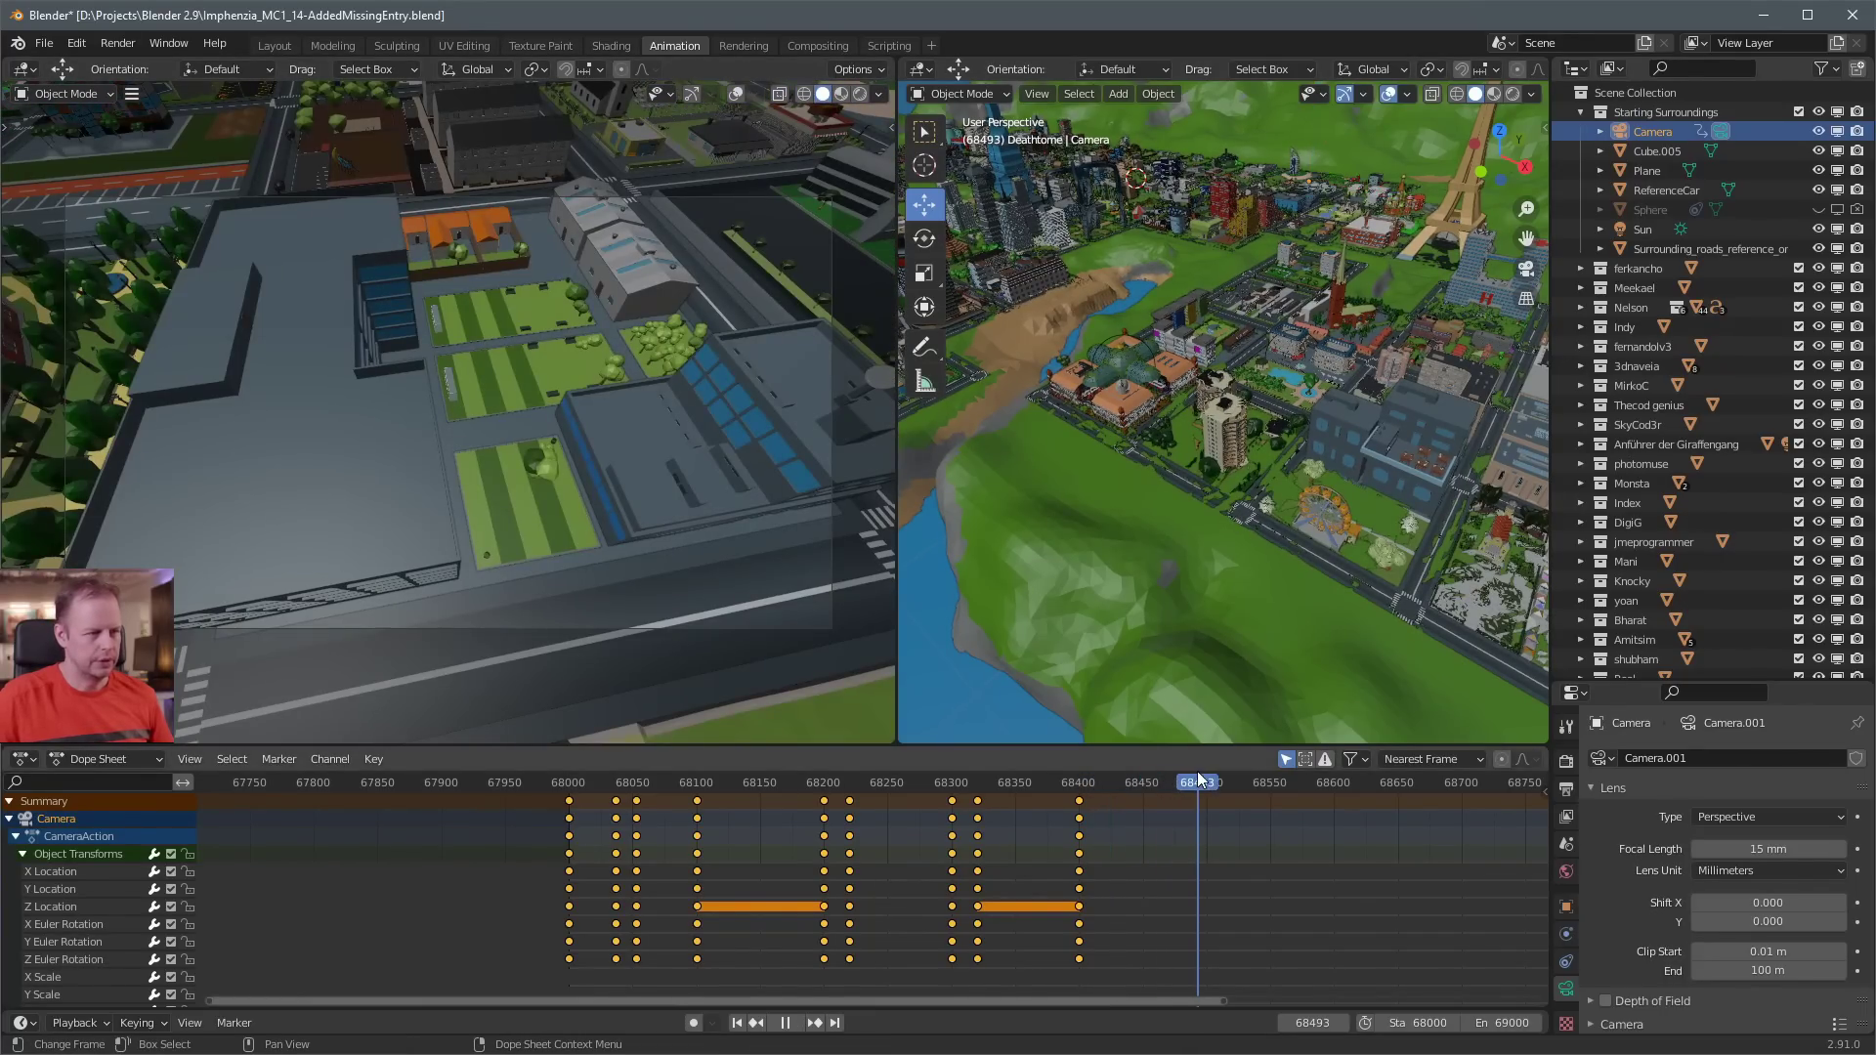
{"action": "key", "text": "space"}
{"action": "key", "text": "space"}
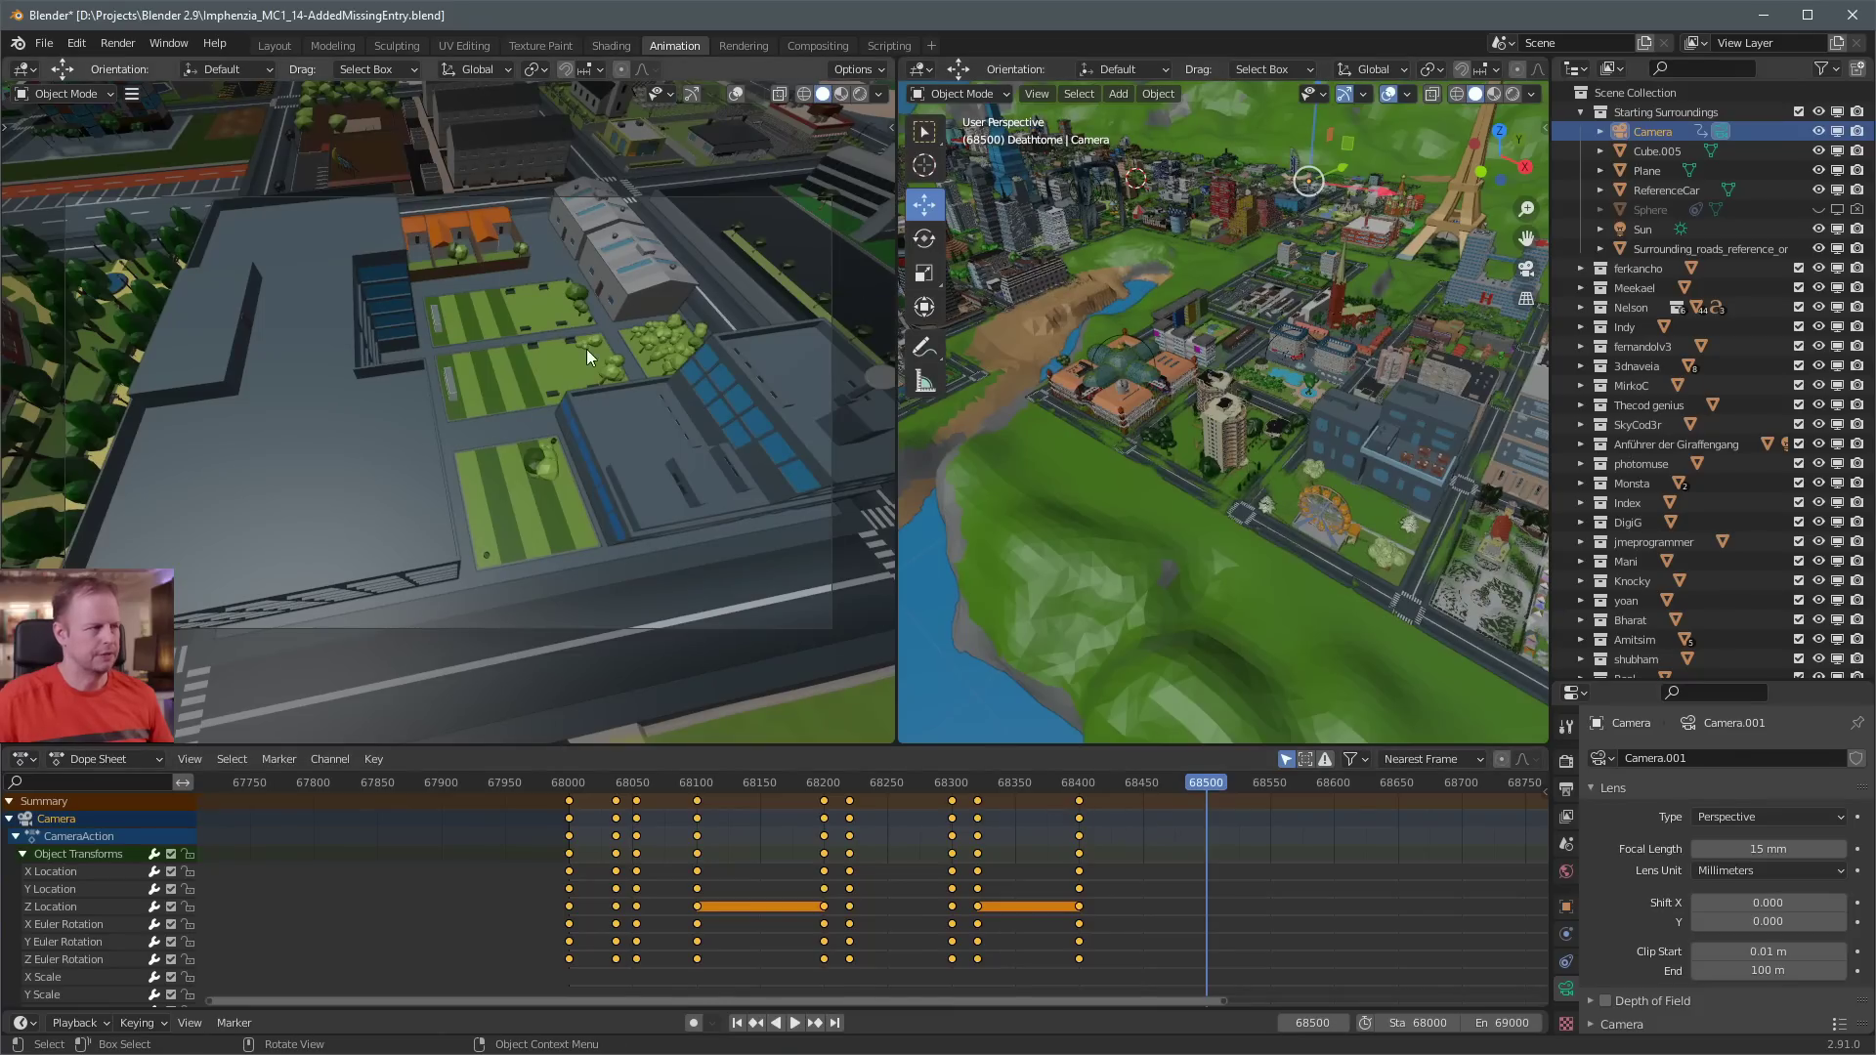
Fly the camera past the yellow and red towers and across the city to the white-and-blue apartment tower behind the fenced trees
{"action": "key", "text": "shift+grave"}
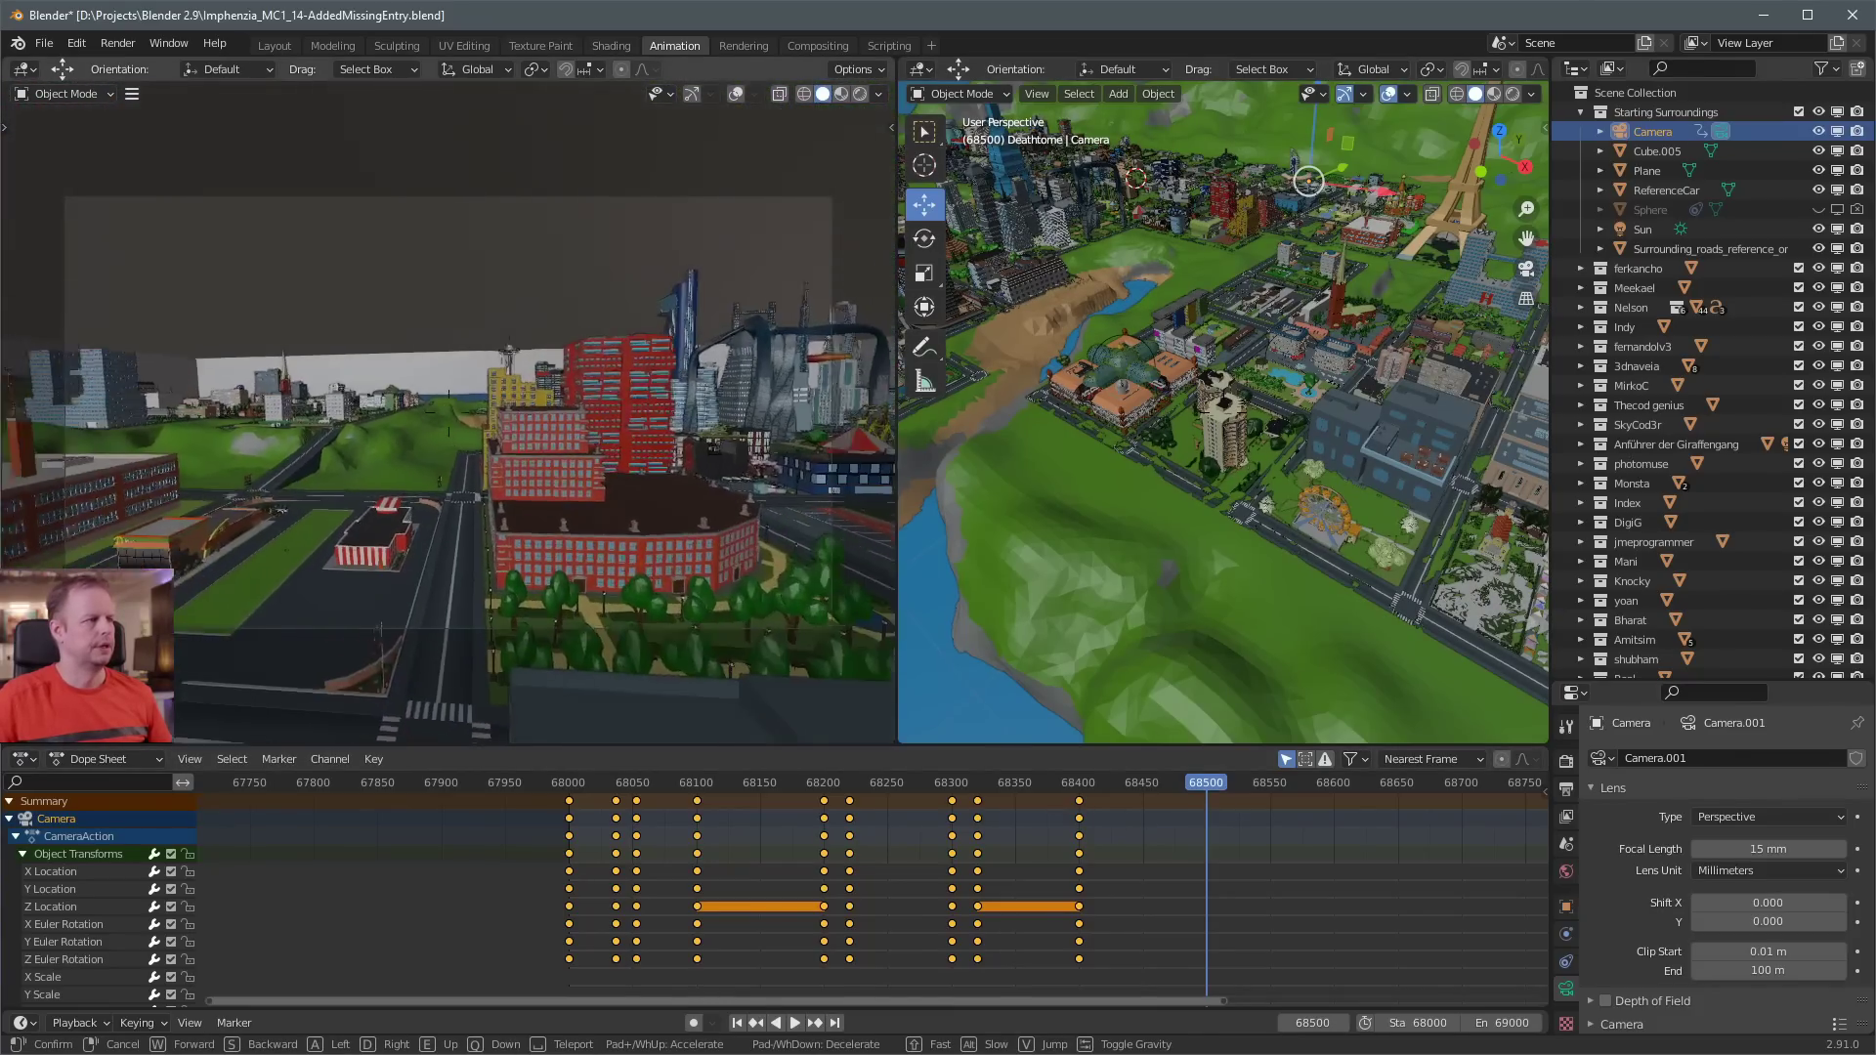
{"action": "key", "text": "w"}
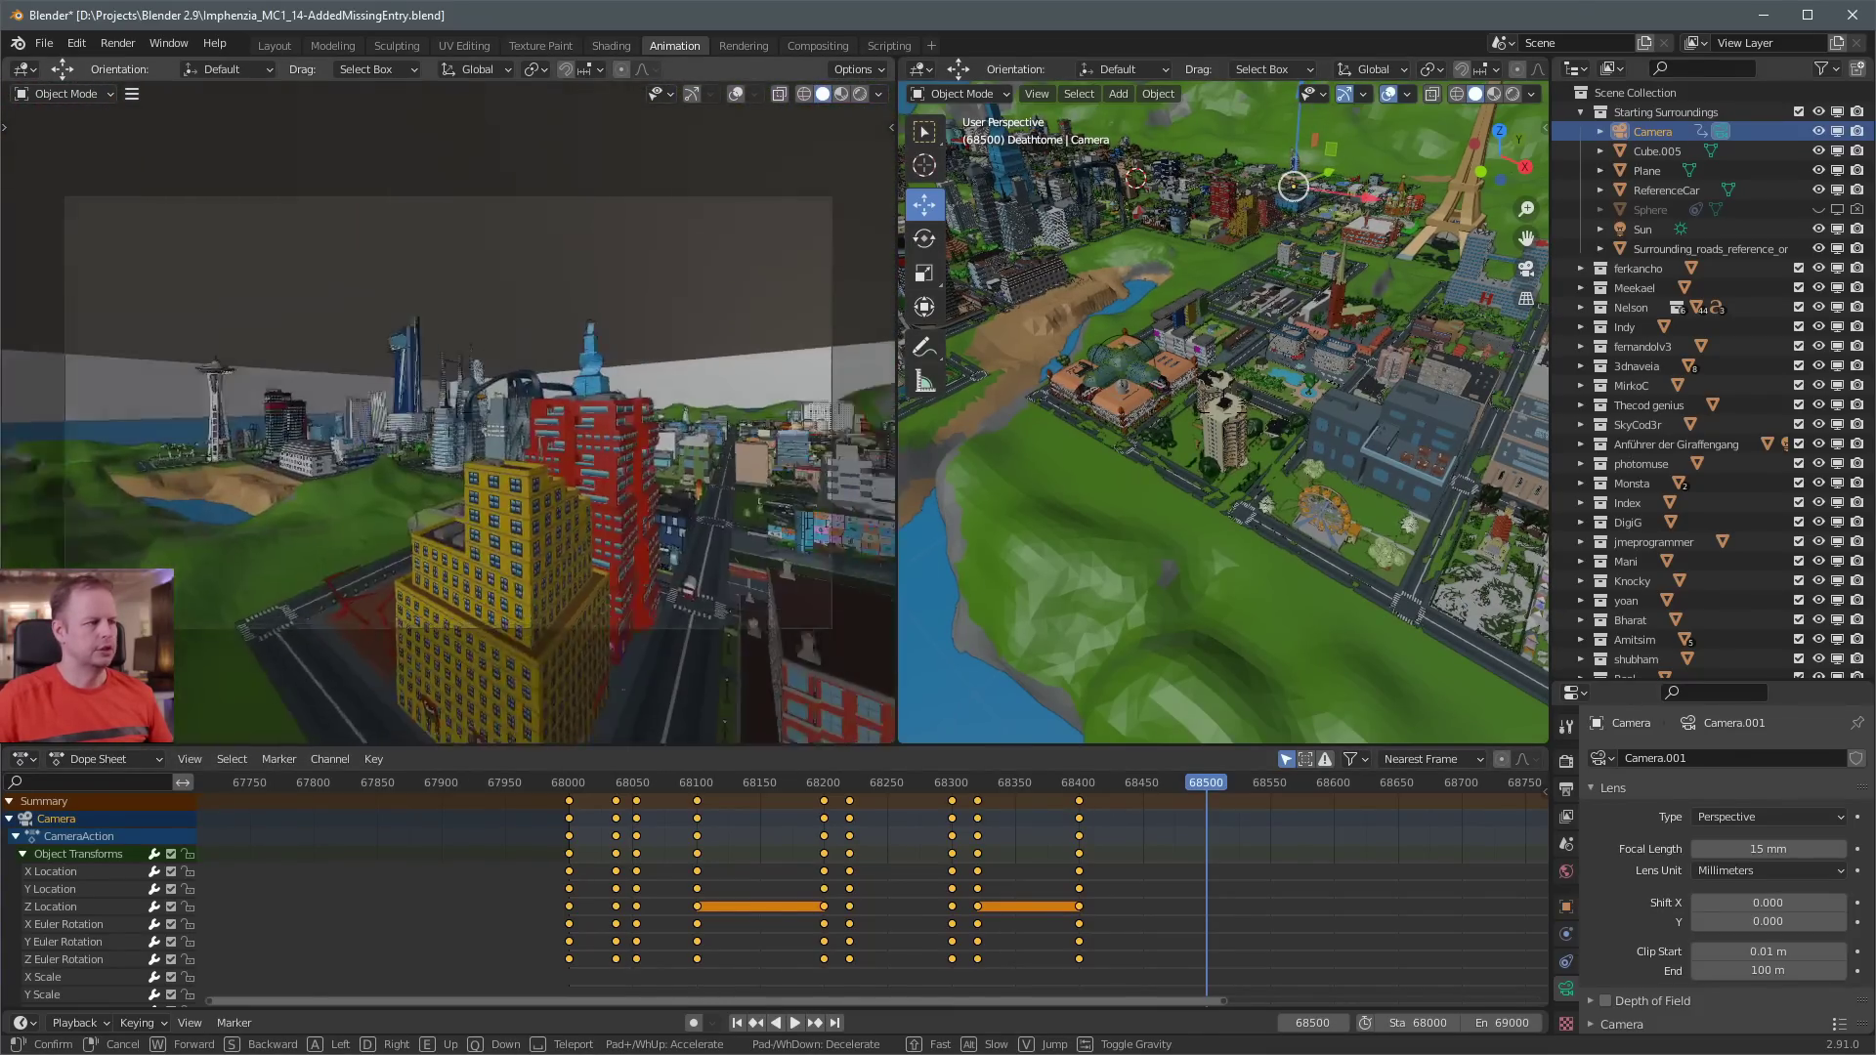
{"action": "key", "text": "w"}
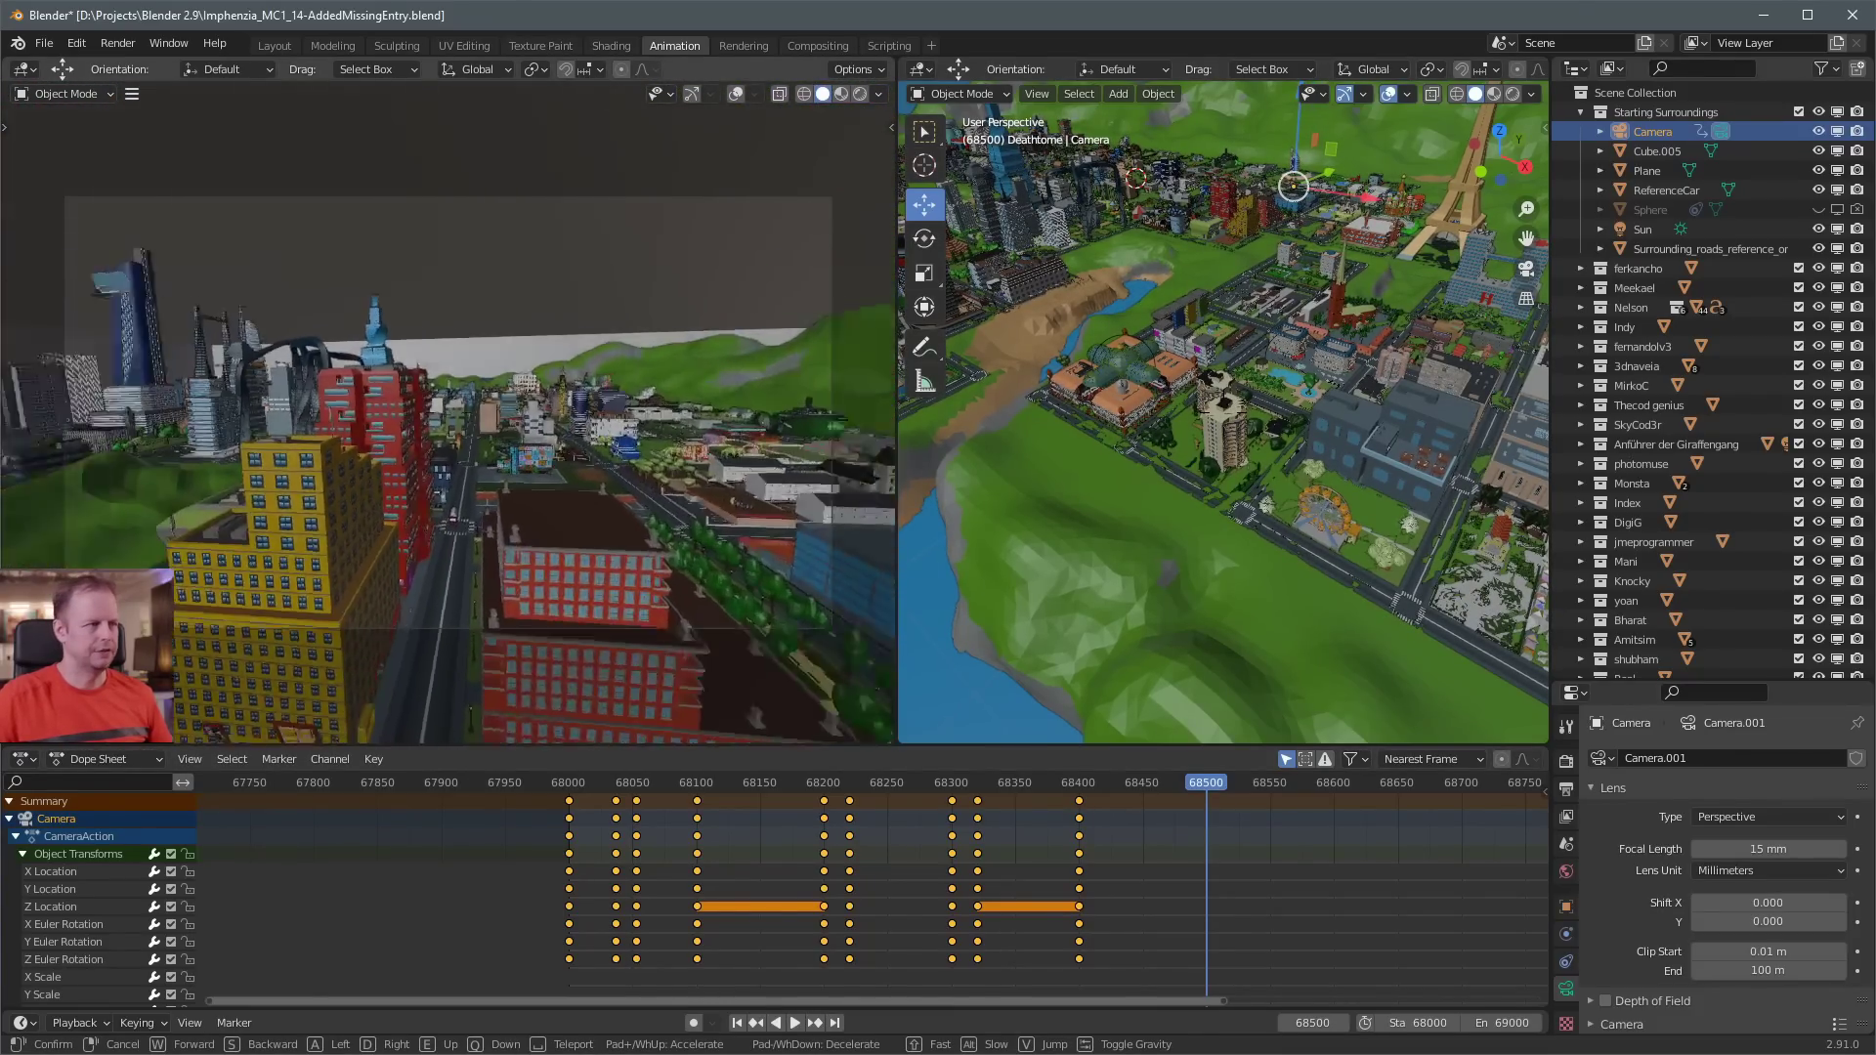
{"action": "key", "text": "s"}
{"action": "key", "text": "w"}
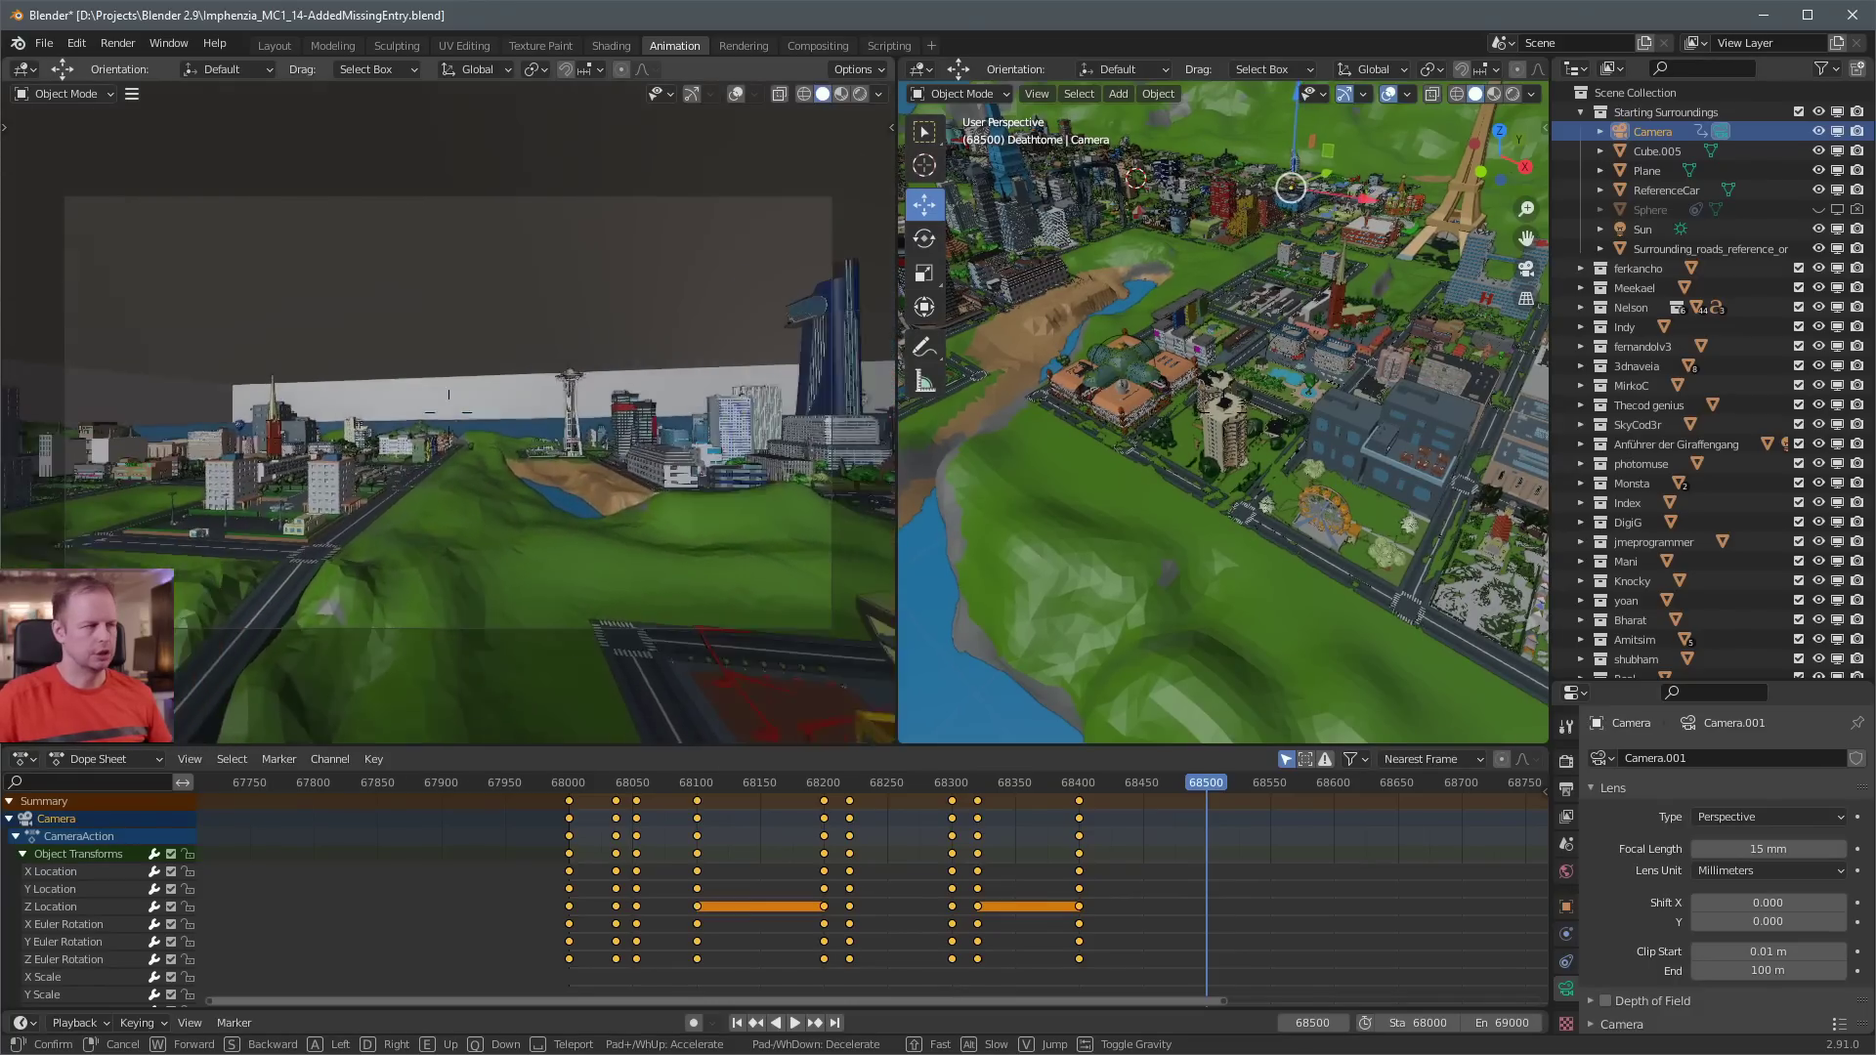
{"action": "key", "text": "w"}
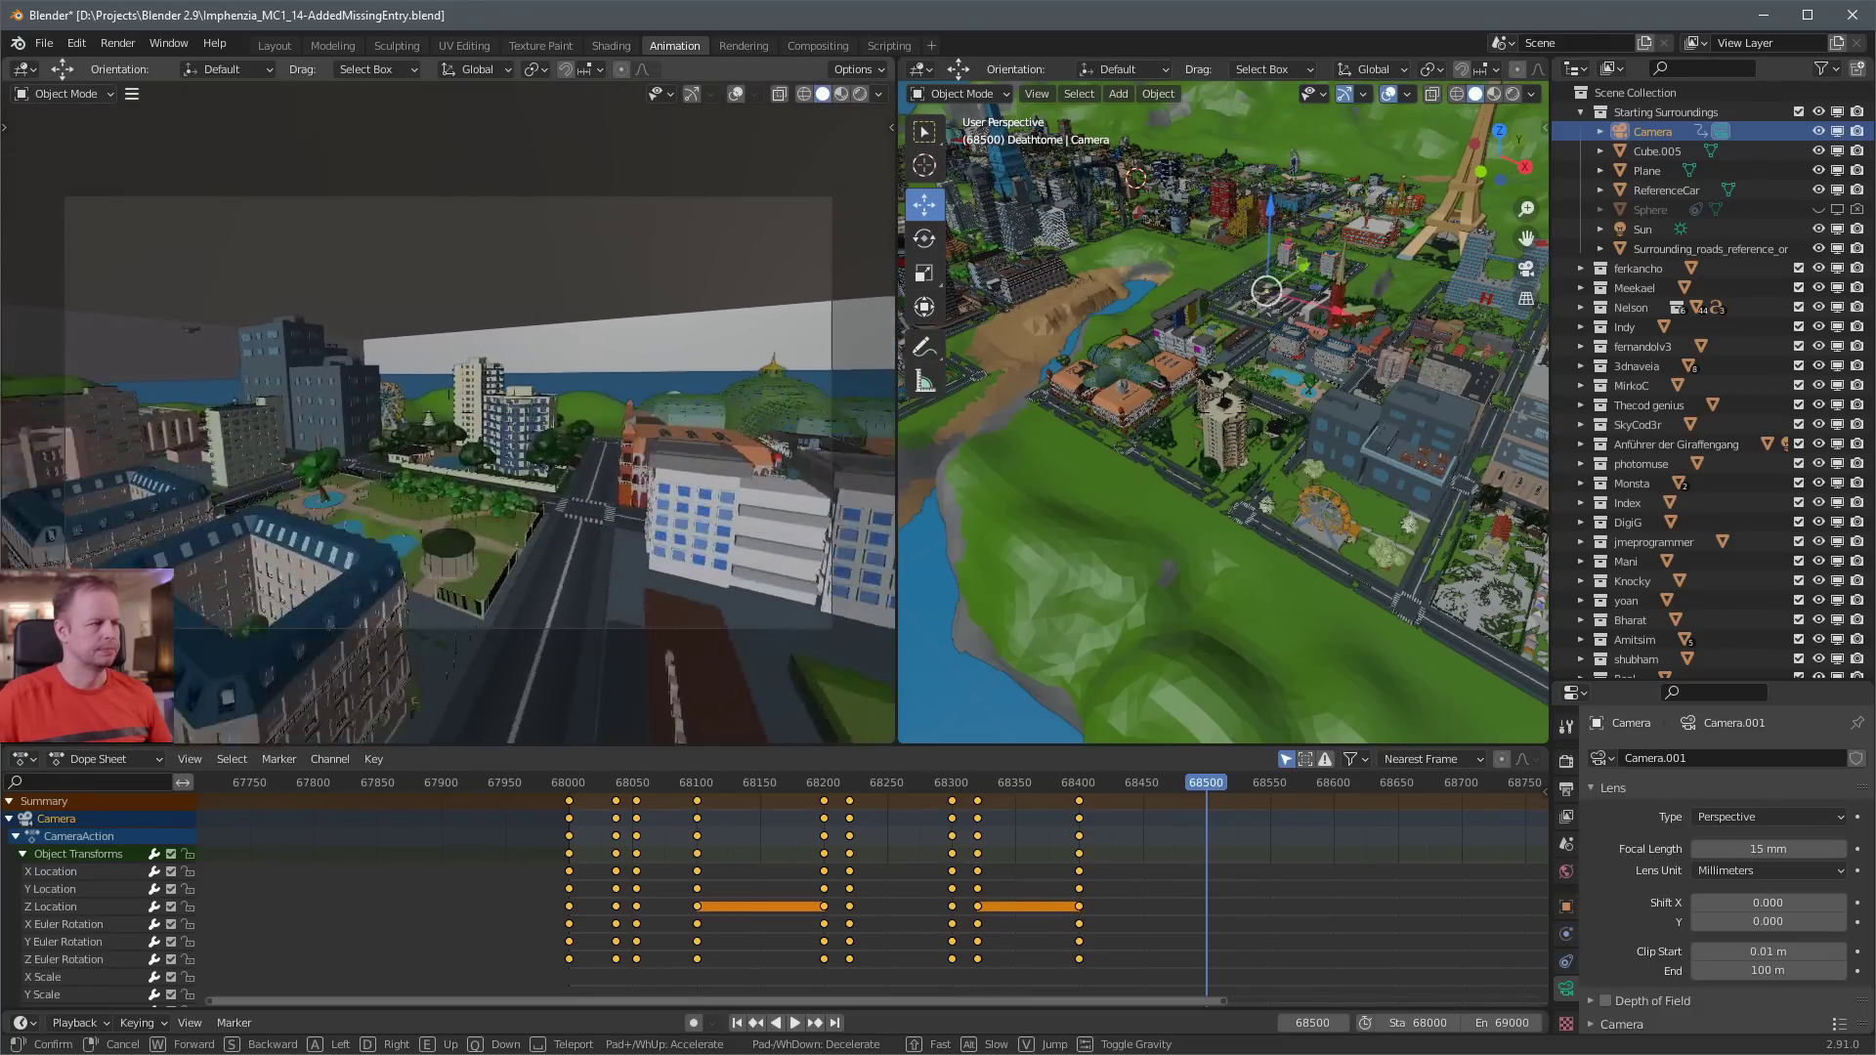
{"action": "key", "text": "w"}
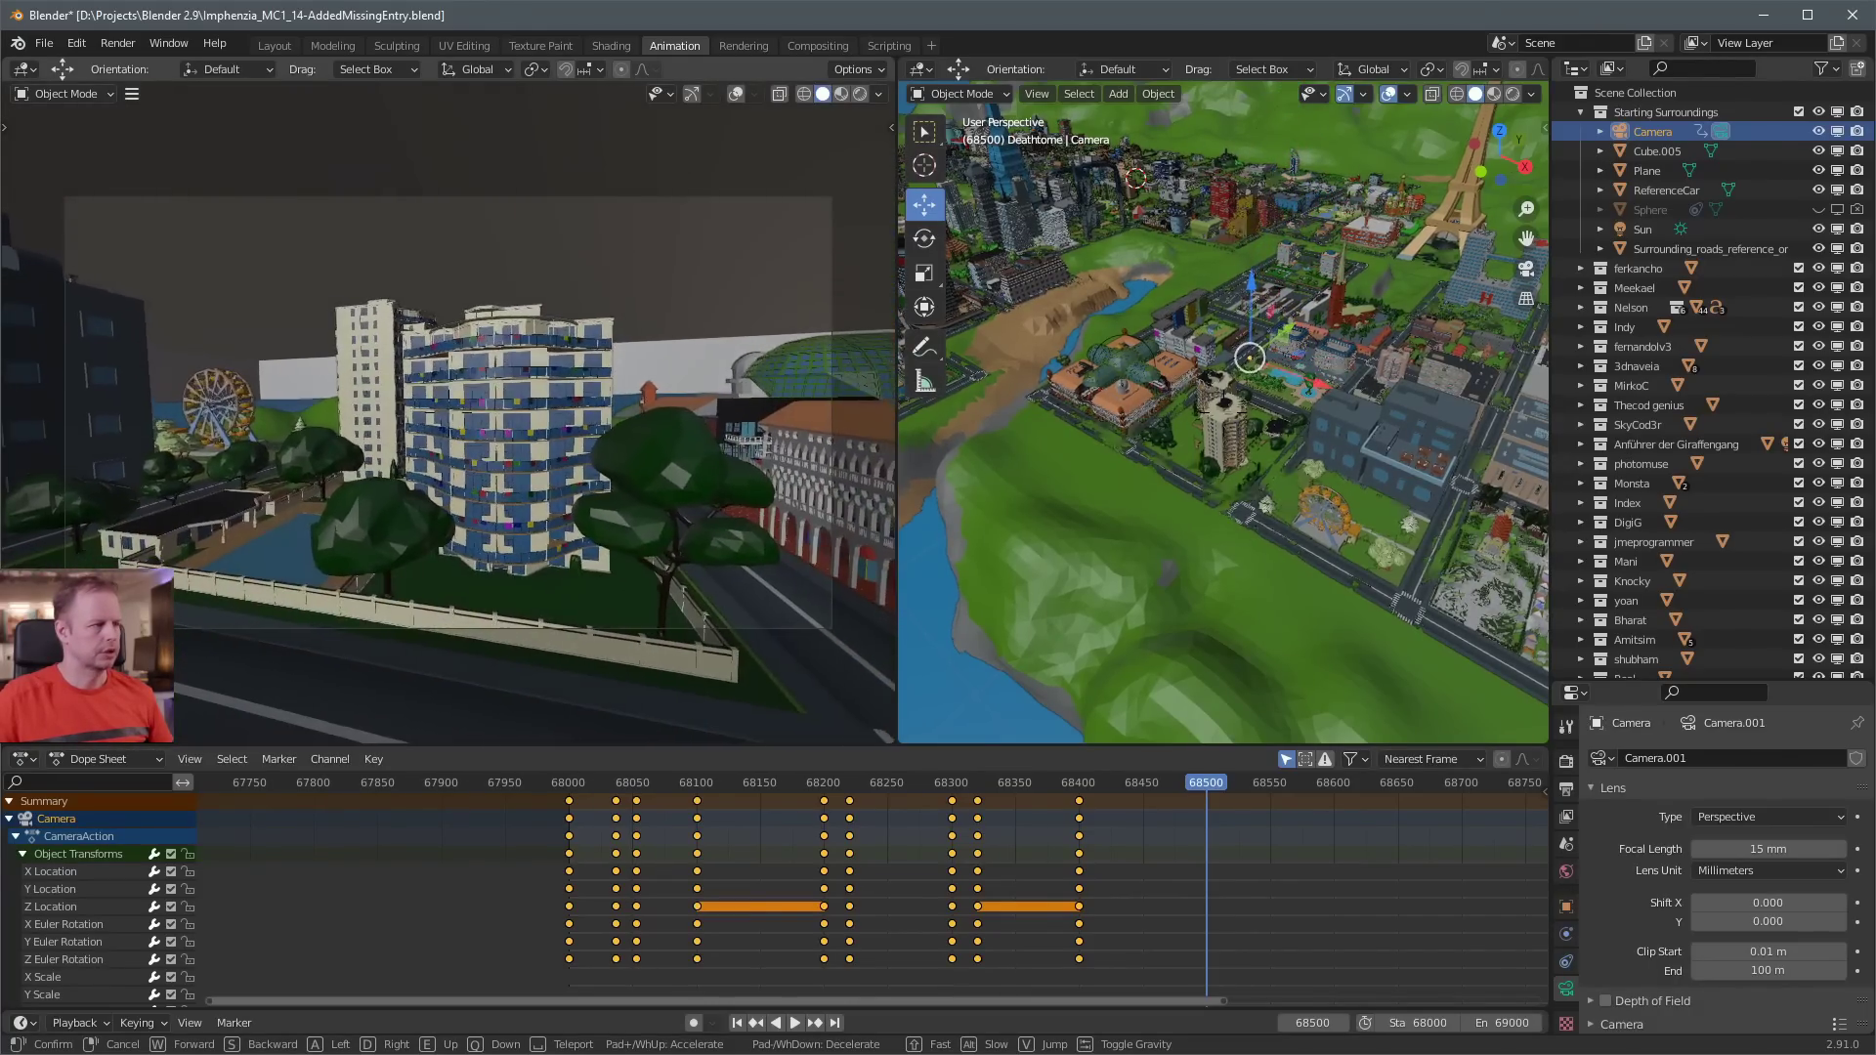
{"action": "key", "text": "w"}
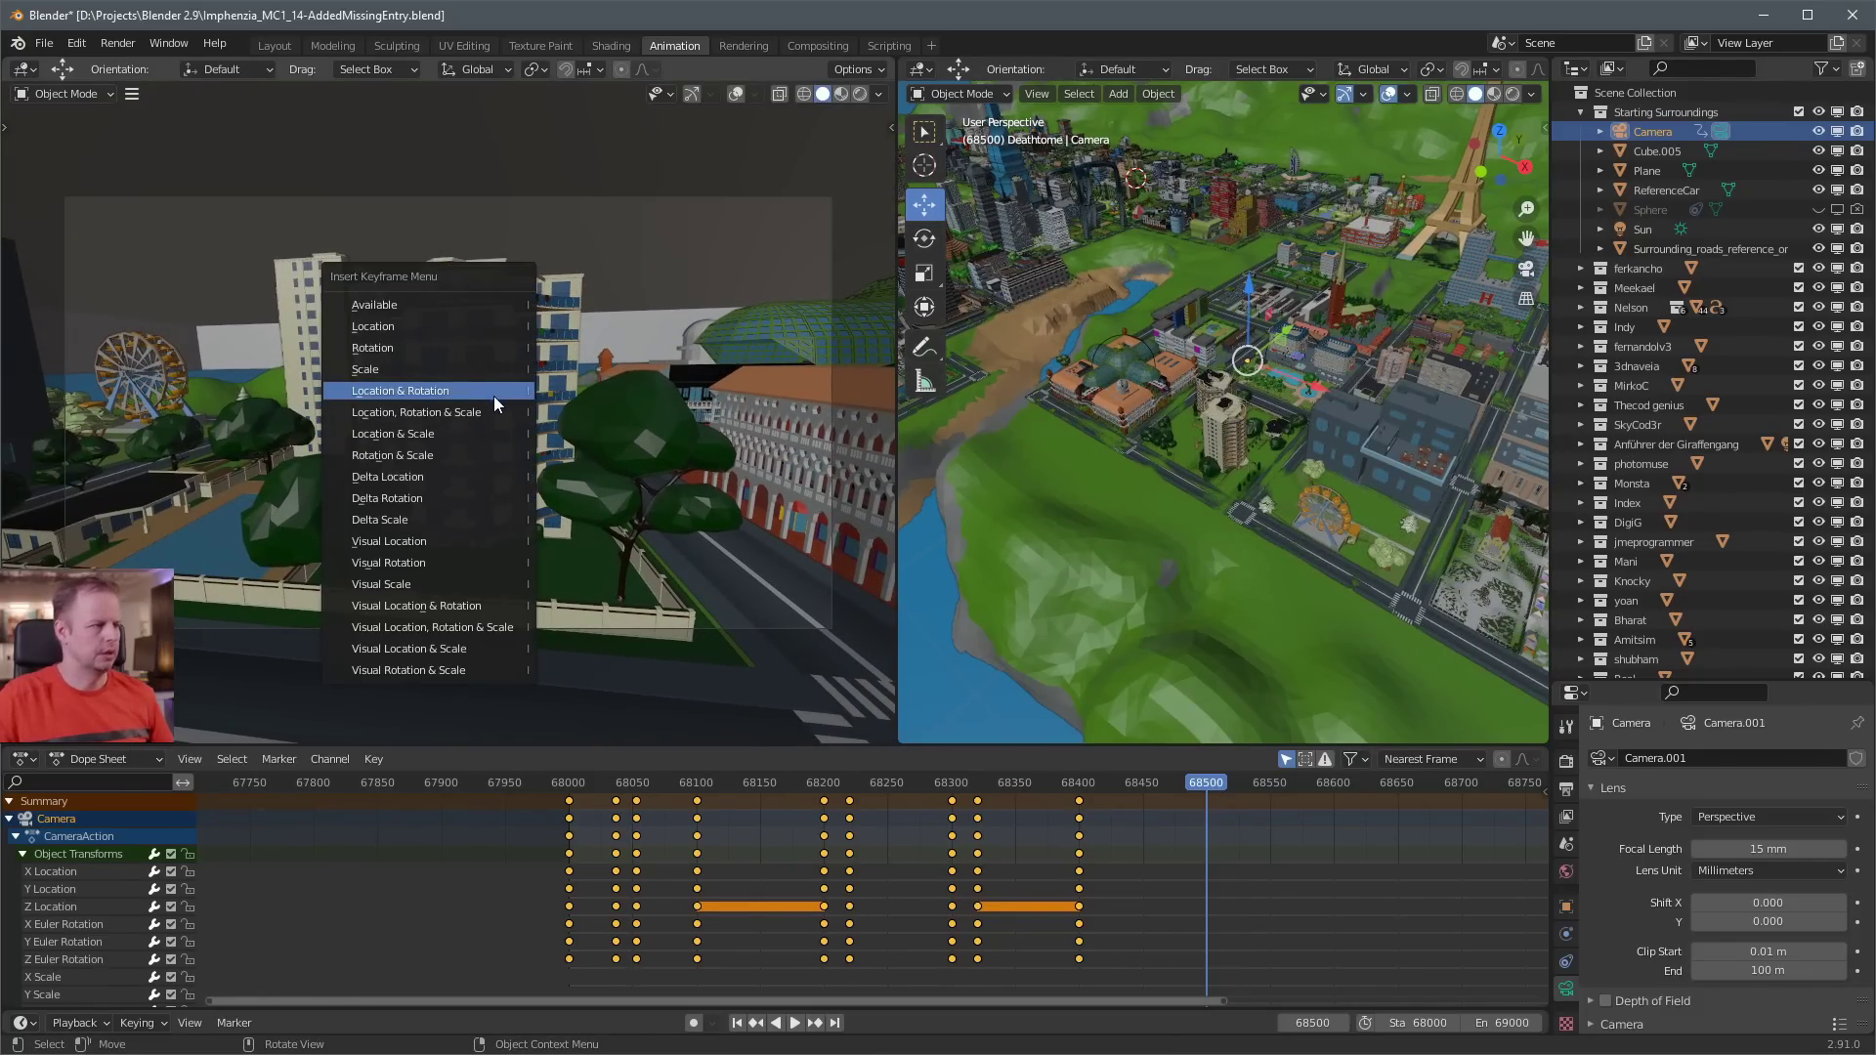
Insert a Location & Rotation keyframe for the camera at frame 68500 and preview the move from about frame 68399 to 68451
{"action": "left_click", "coordinate": [496, 395]}
{"action": "left_click", "coordinate": [1079, 783]}
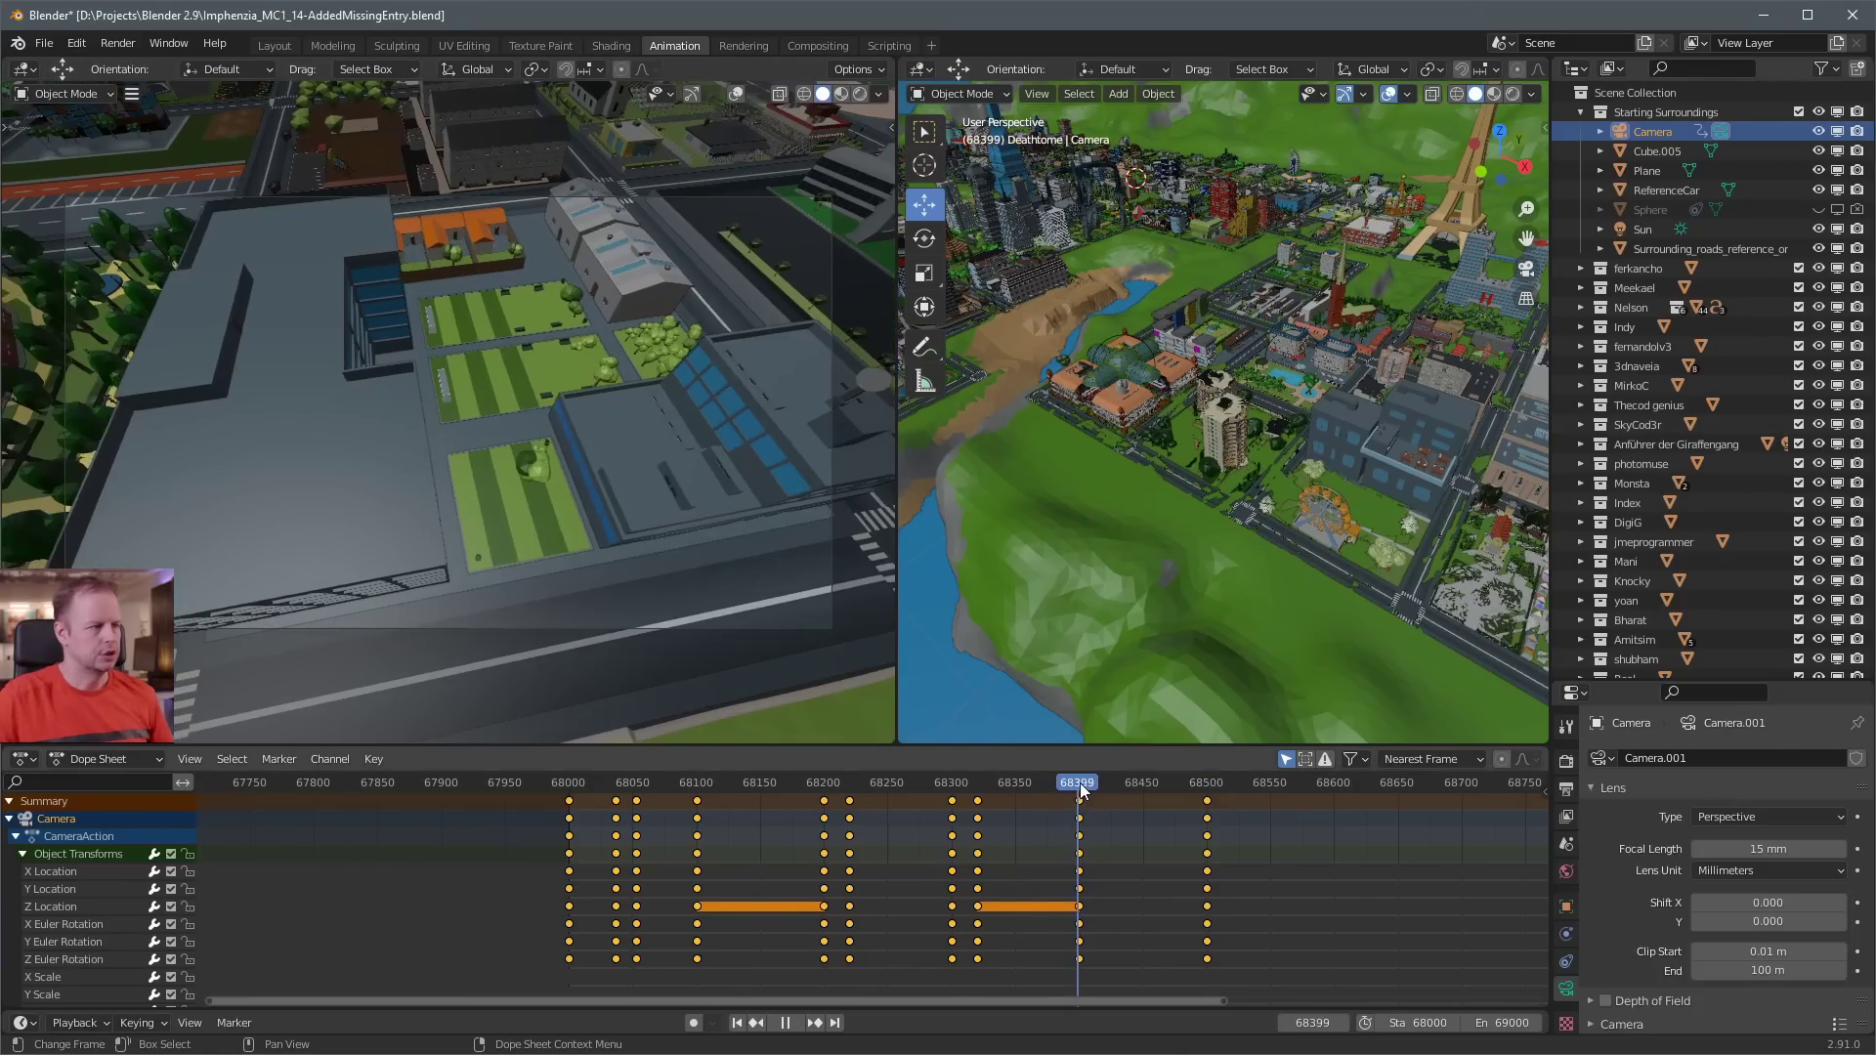
{"action": "key", "text": "space"}
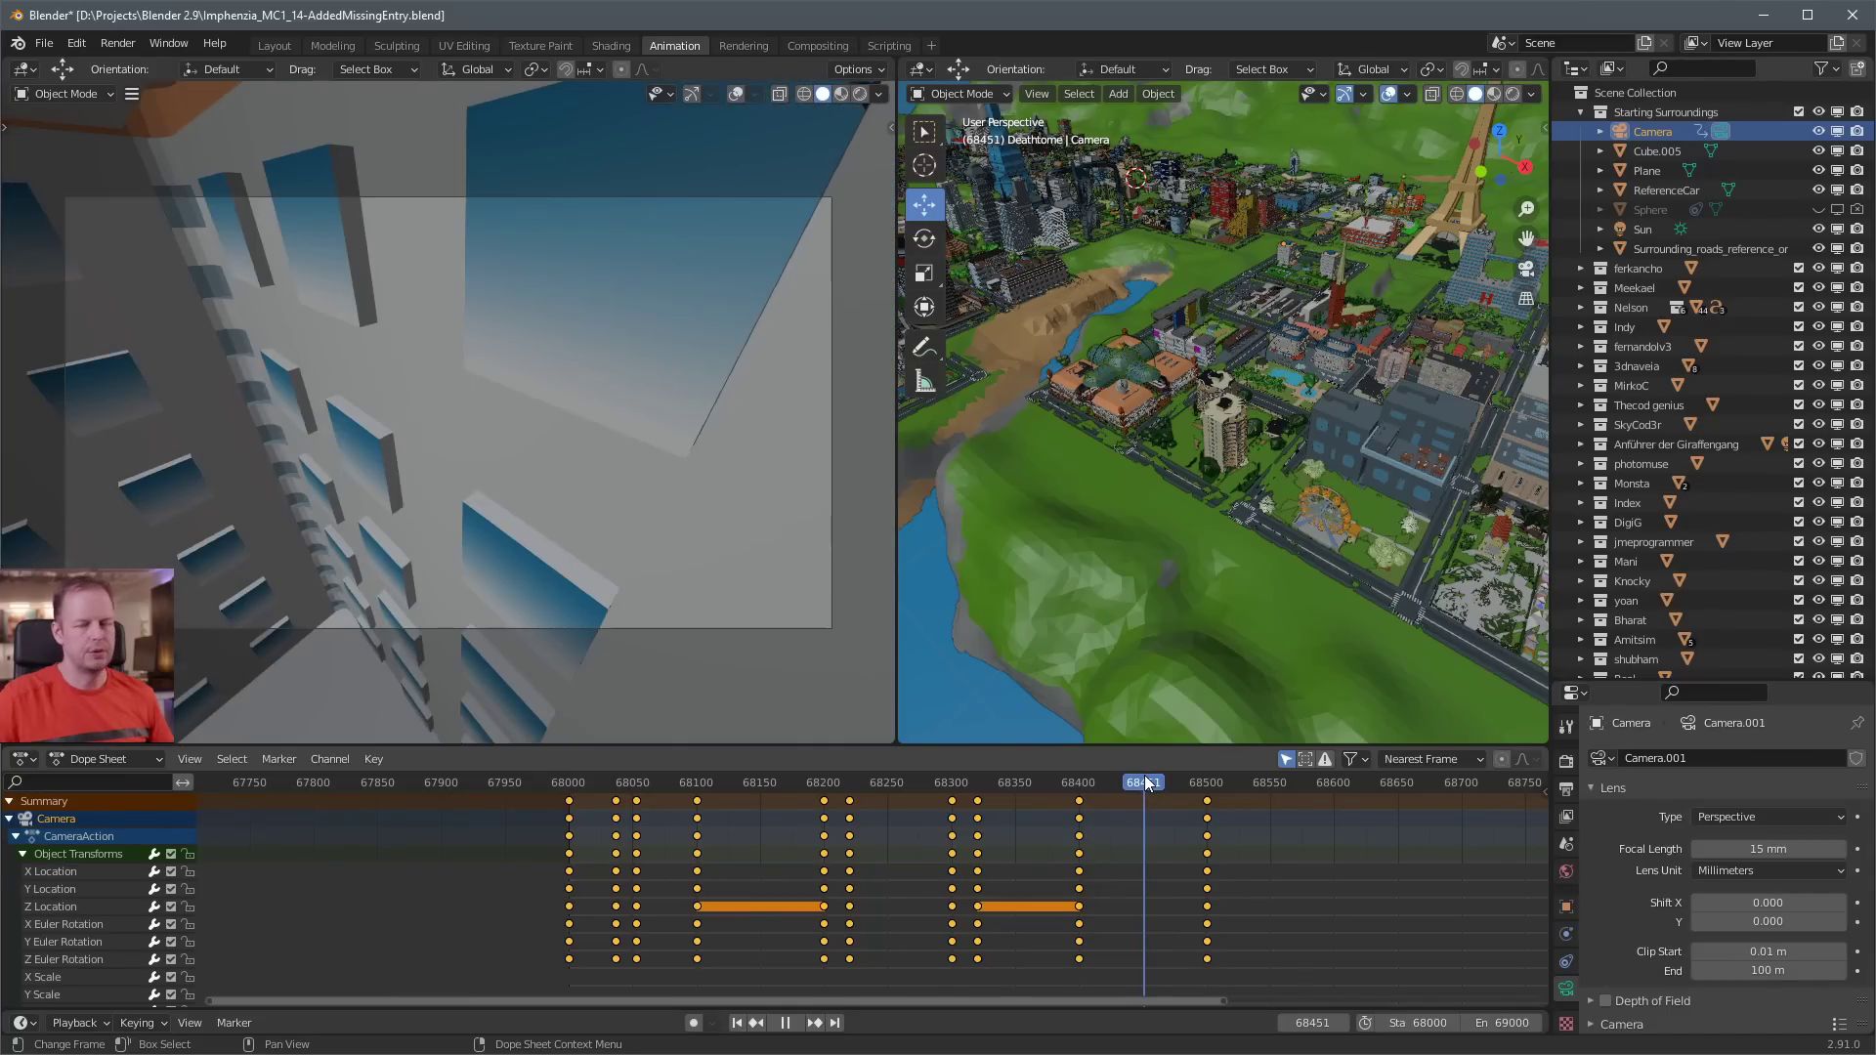
{"action": "left_click", "coordinate": [1145, 783]}
{"action": "left_click_drag", "start_coordinate": [1144, 780], "coordinate": [1144, 781]}
Examine the camera's path around the two white towers near the Eiffel Tower at frames 68451 and 68446
{"action": "scroll", "coordinate": [1593, 489], "scroll_direction": "down", "scroll_amount": 3}
{"action": "middle_click_drag", "start_coordinate": [1378, 422], "coordinate": [1198, 572]}
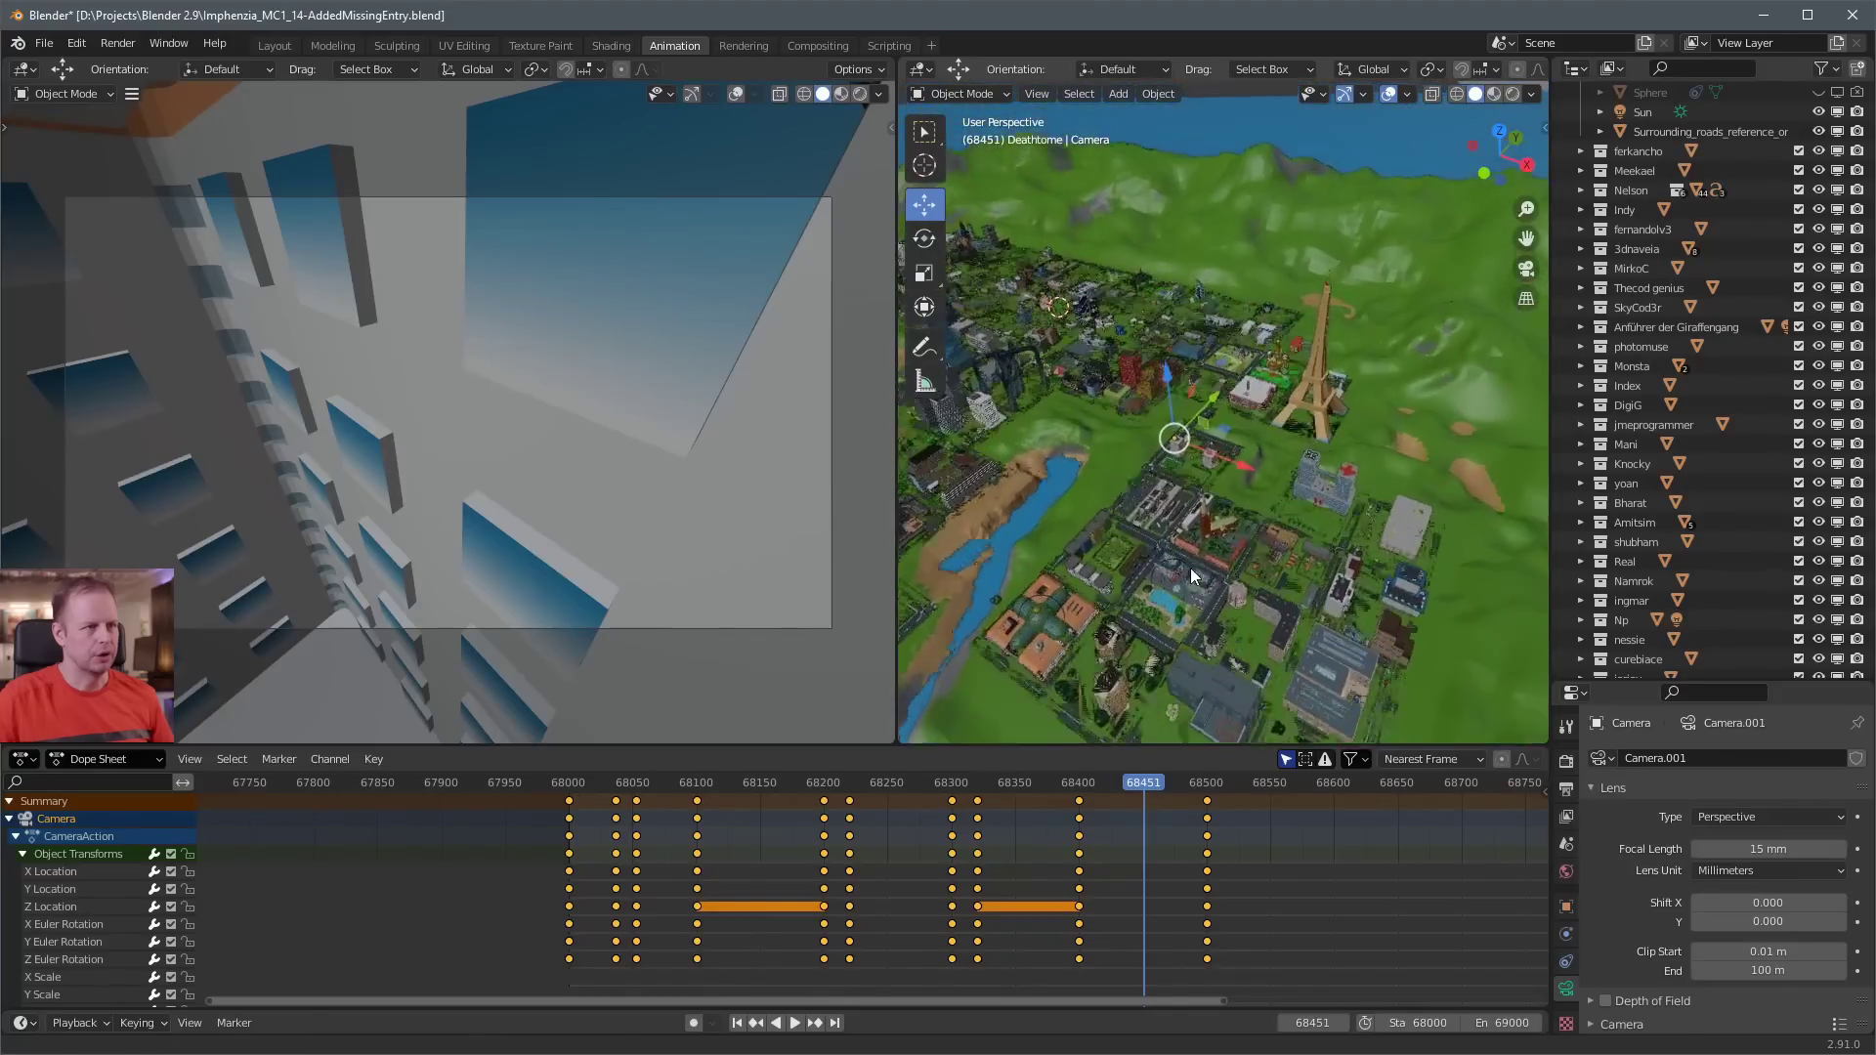
{"action": "scroll", "coordinate": [1204, 518], "scroll_direction": "up", "scroll_amount": 3}
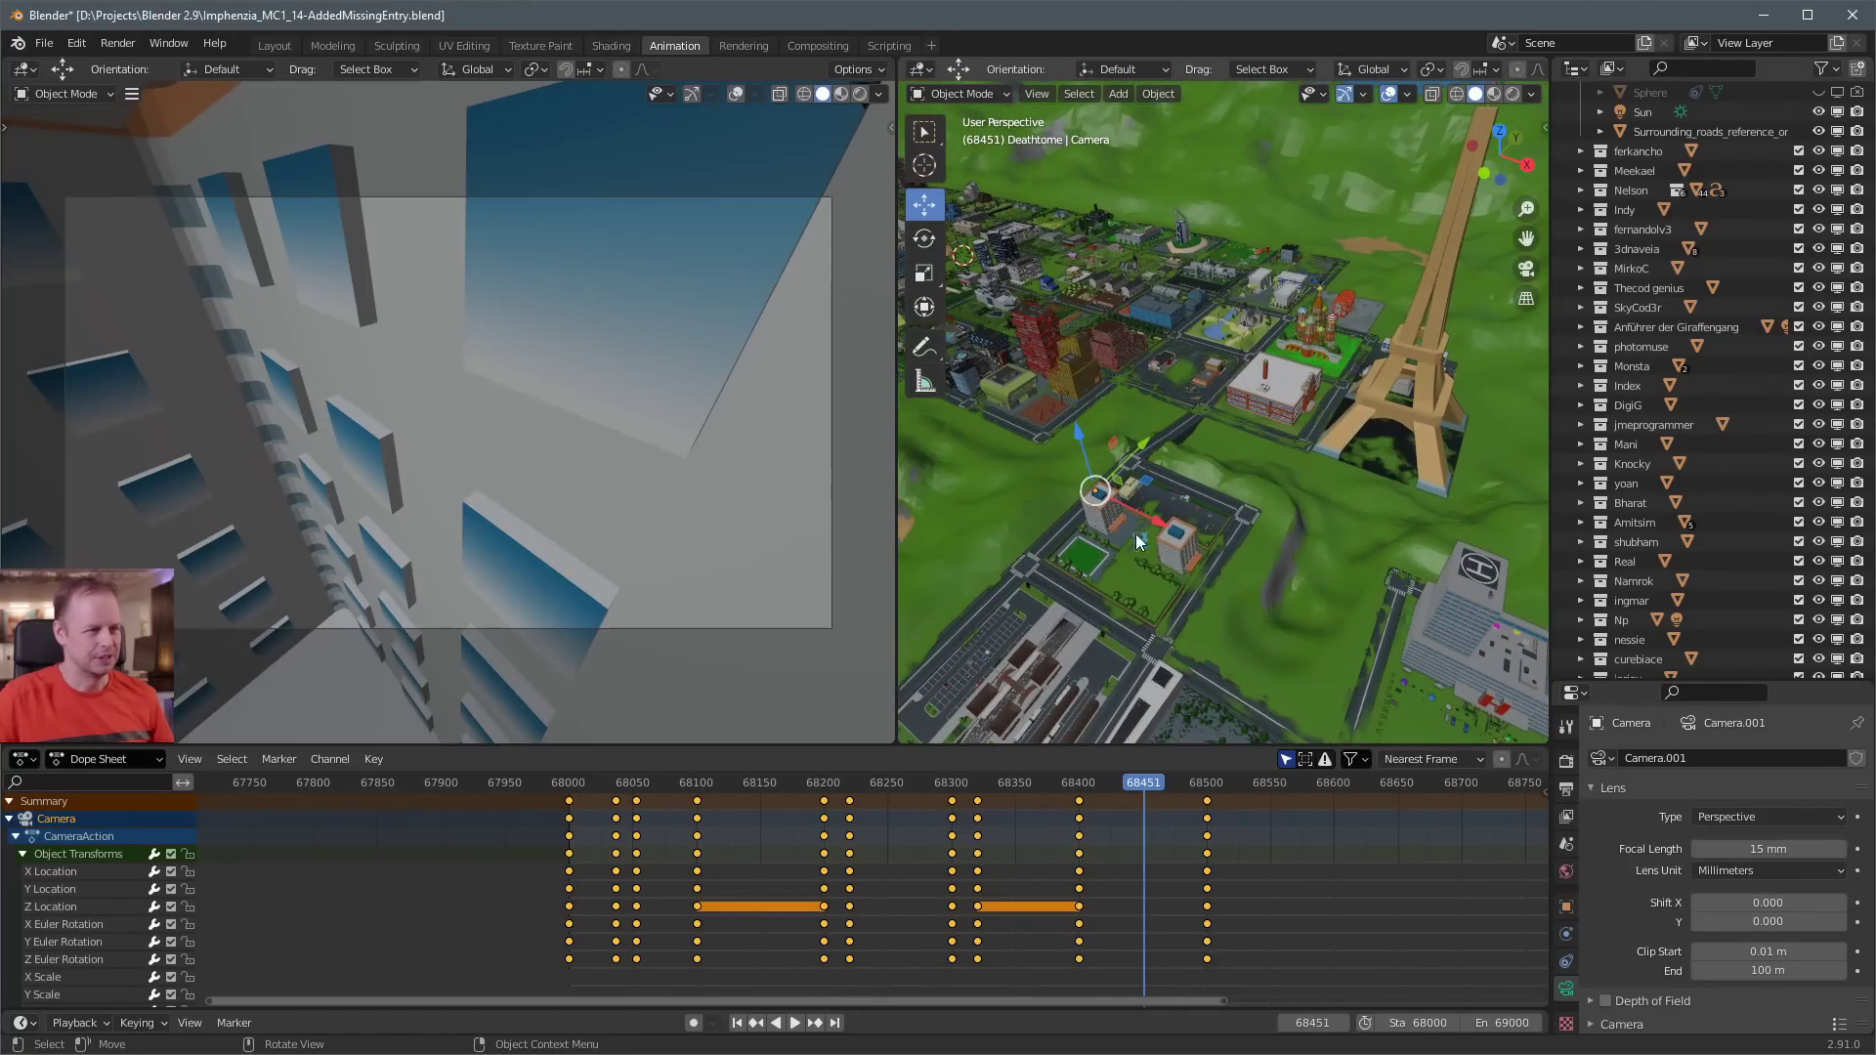
{"action": "mouse_move", "coordinate": [1146, 795]}
{"action": "left_mouse_down"}
{"action": "mouse_move", "coordinate": [1118, 782]}
{"action": "mouse_move", "coordinate": [1138, 791]}
{"action": "left_mouse_up"}
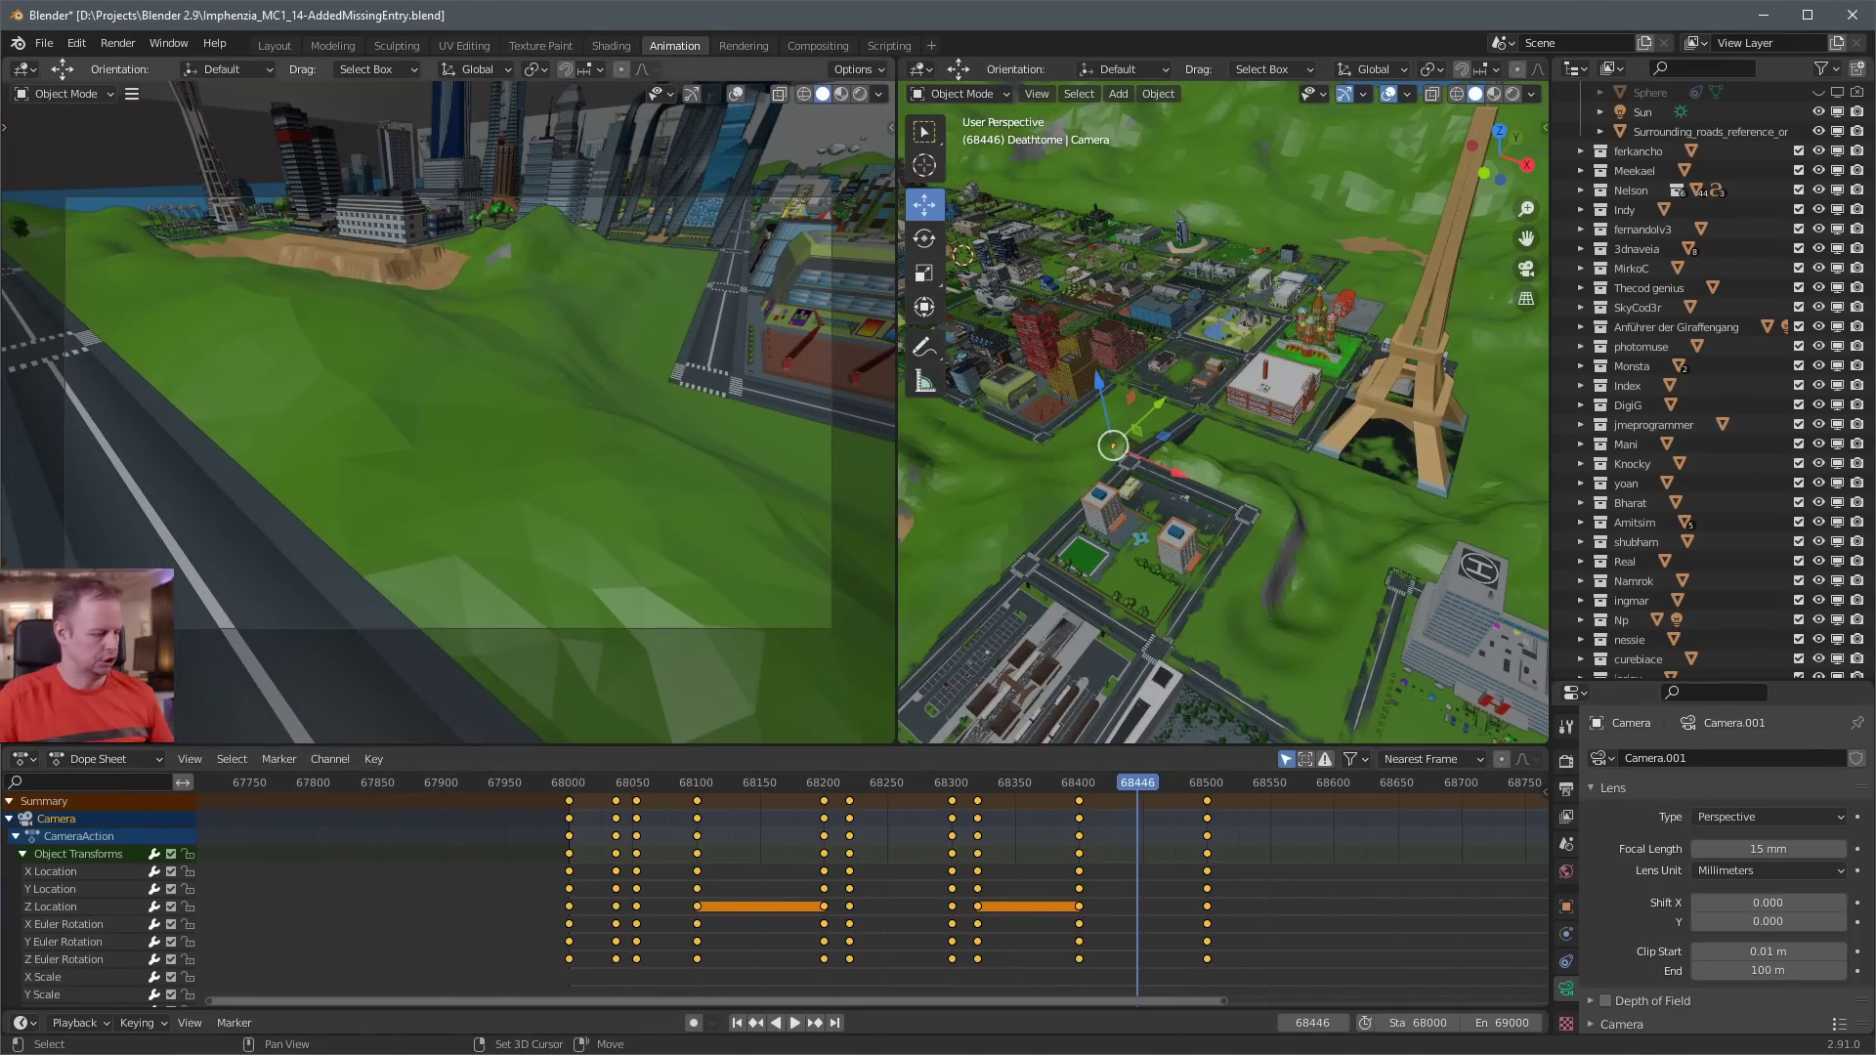
{"action": "key", "text": "shift+grave"}
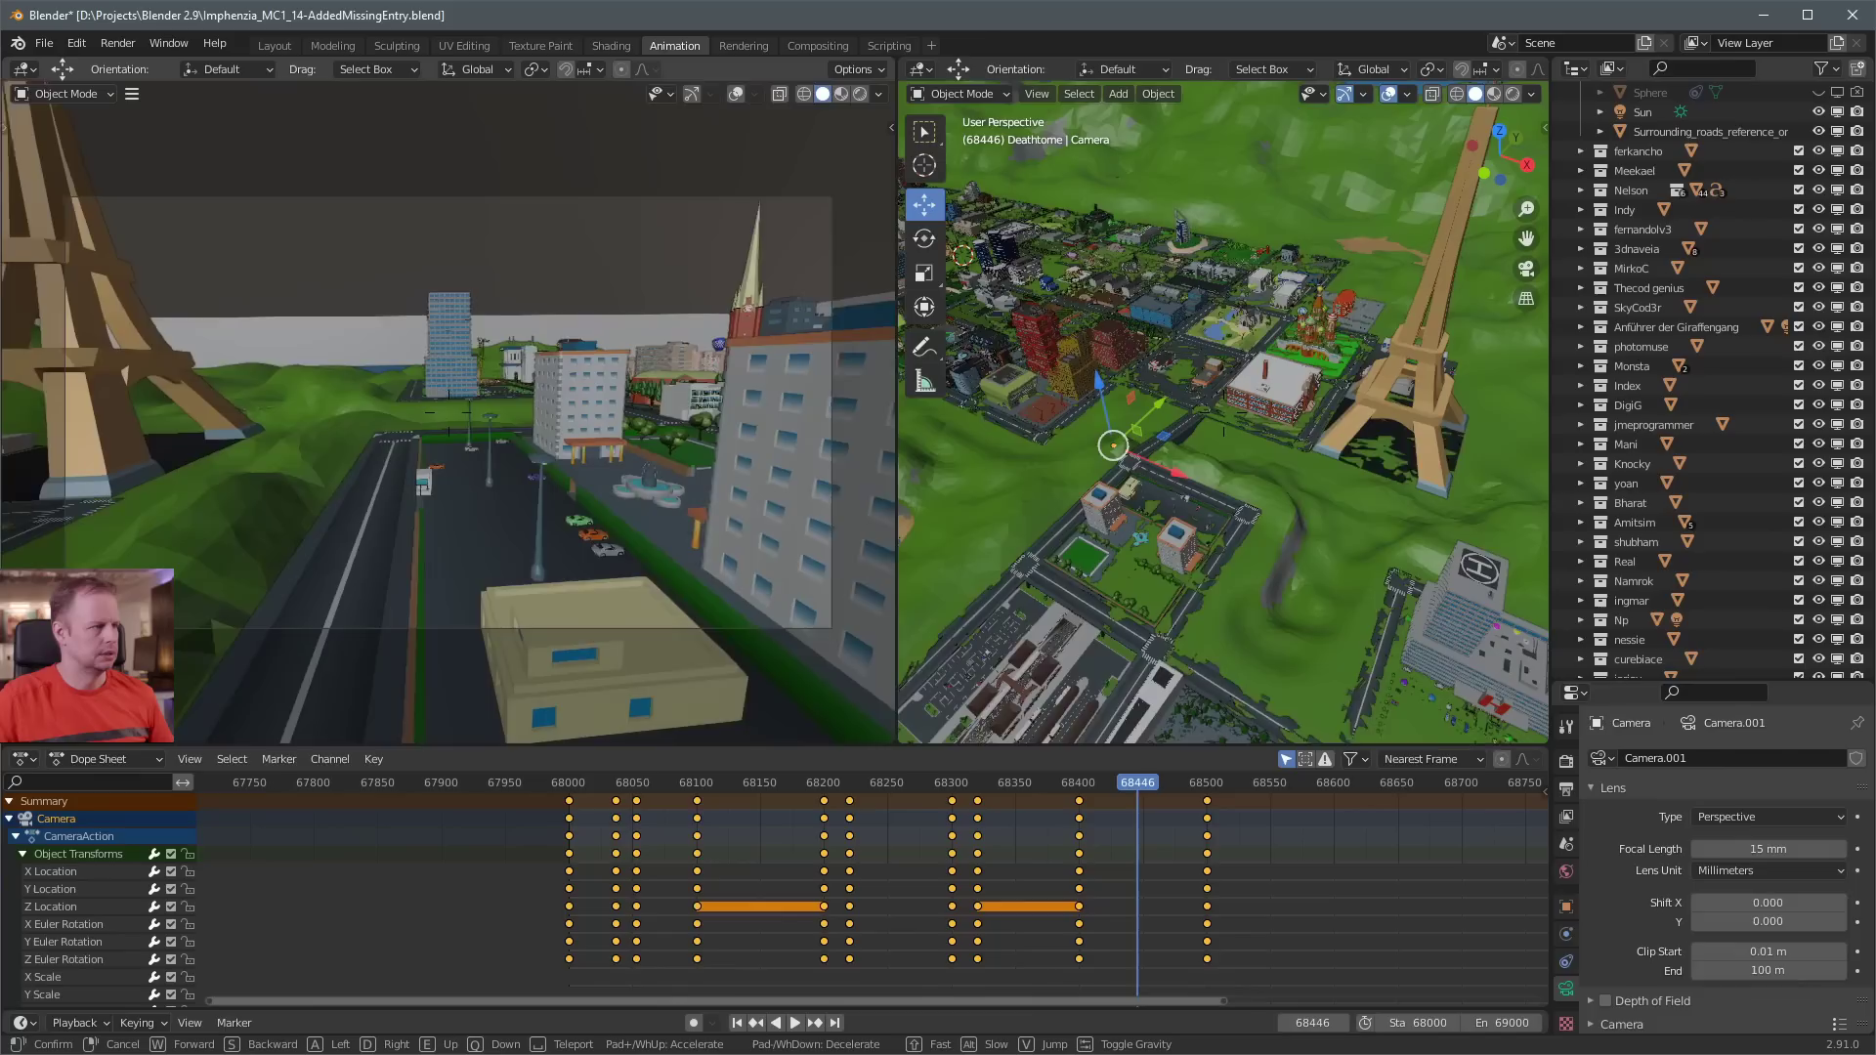
{"action": "key", "text": "Escape"}
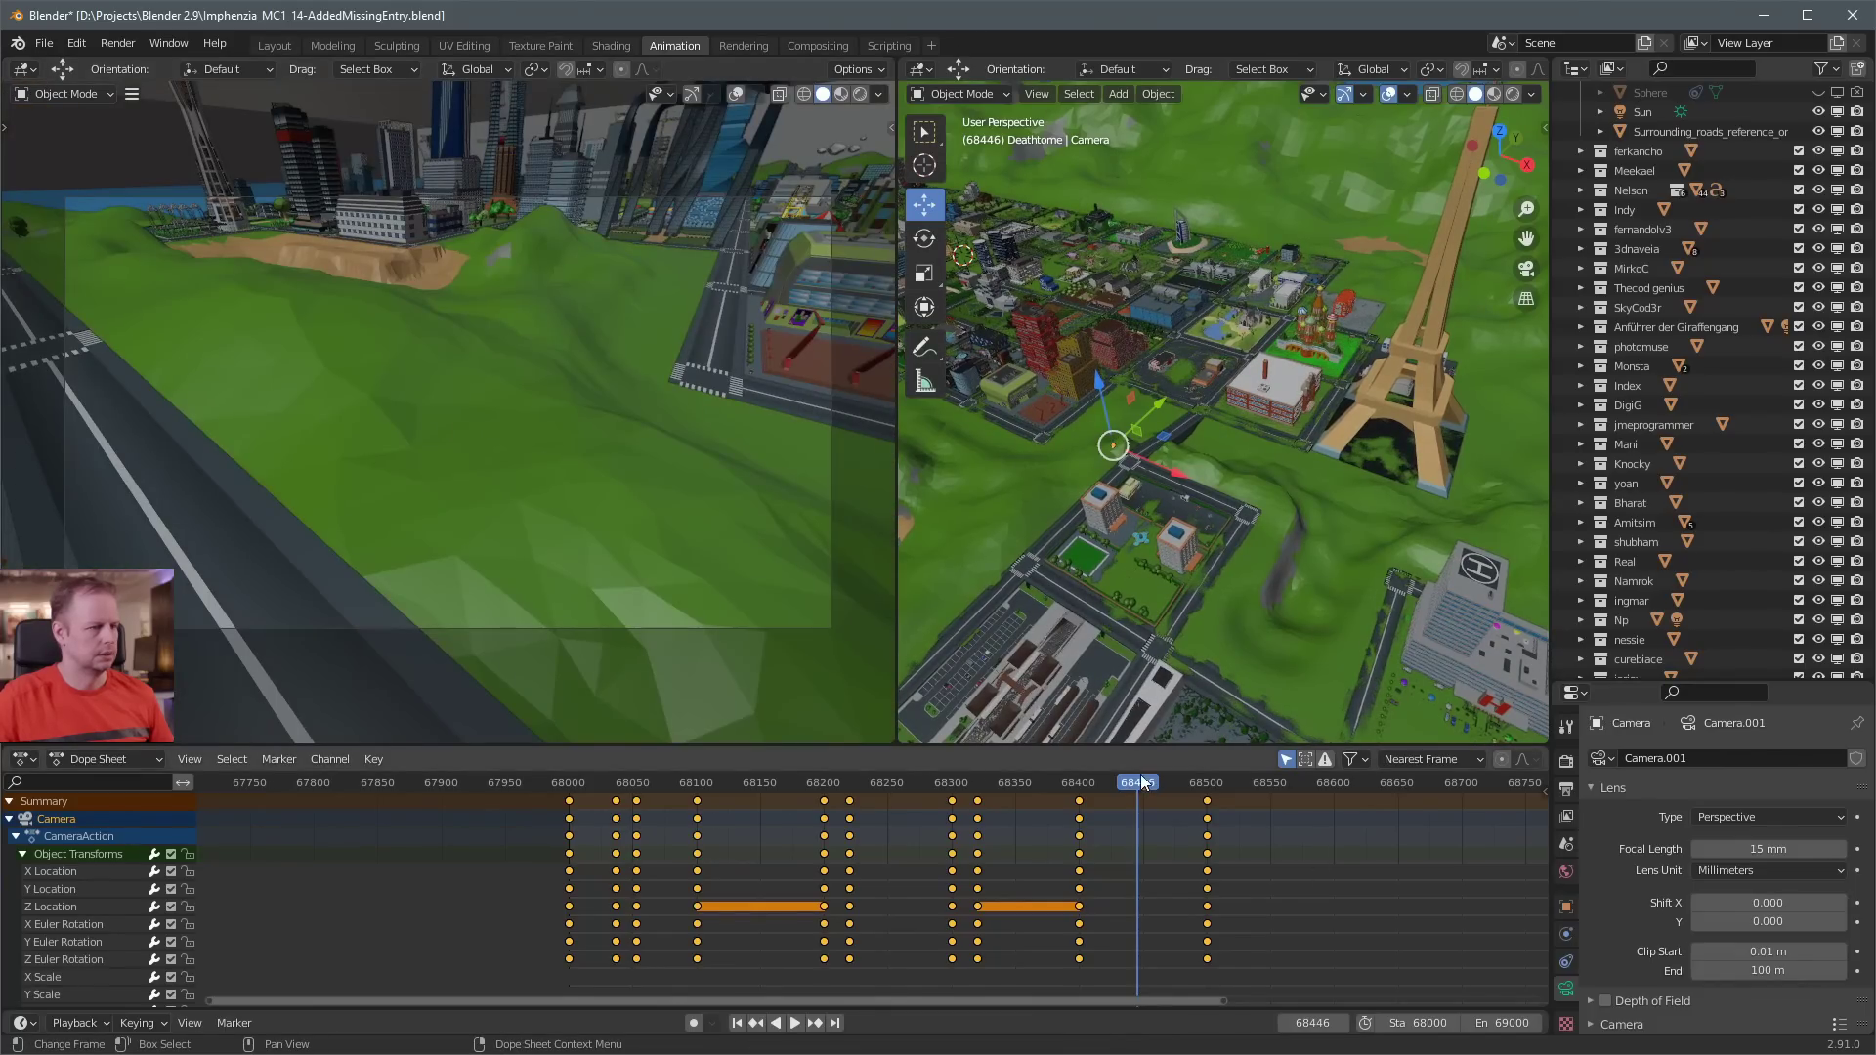
{"action": "middle_click_drag", "start_coordinate": [1314, 377], "coordinate": [1172, 471]}
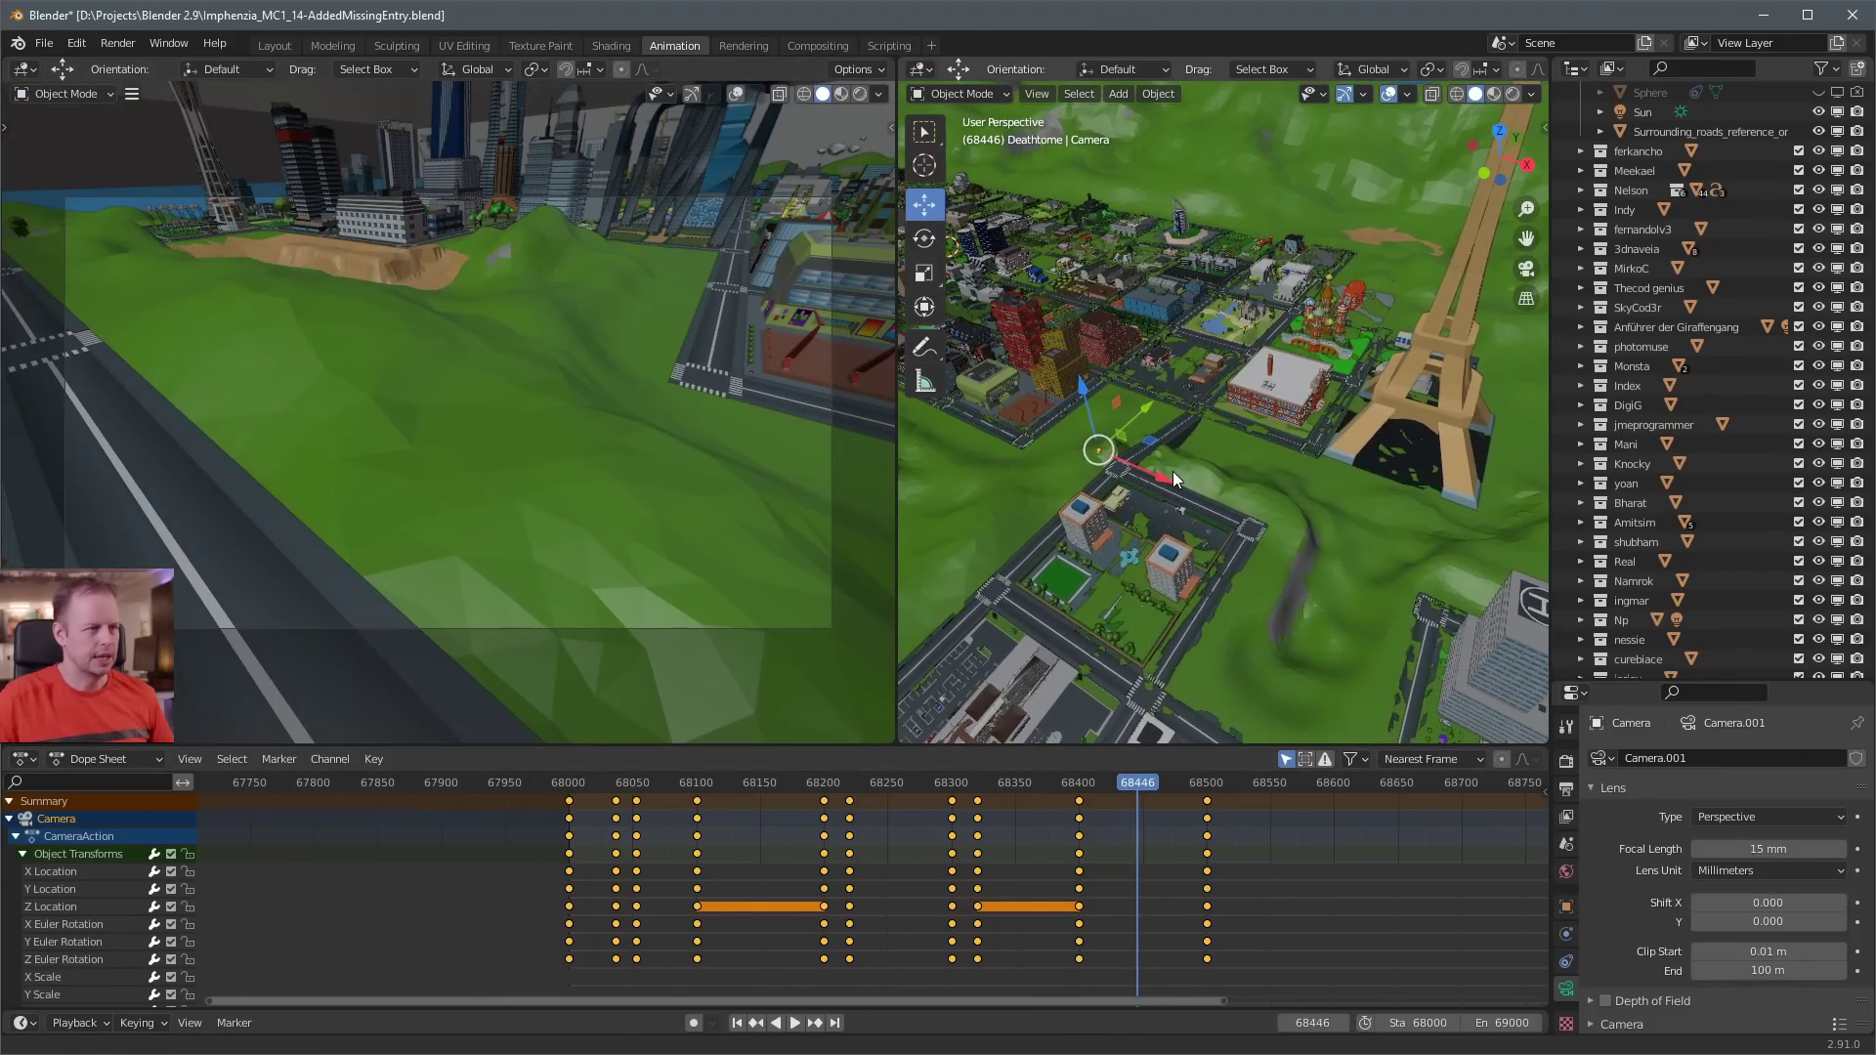
Replay the camera move from frame 68436 past the towers and set the animation to frame 68430
{"action": "left_click_drag", "start_coordinate": [1139, 808], "coordinate": [1124, 783]}
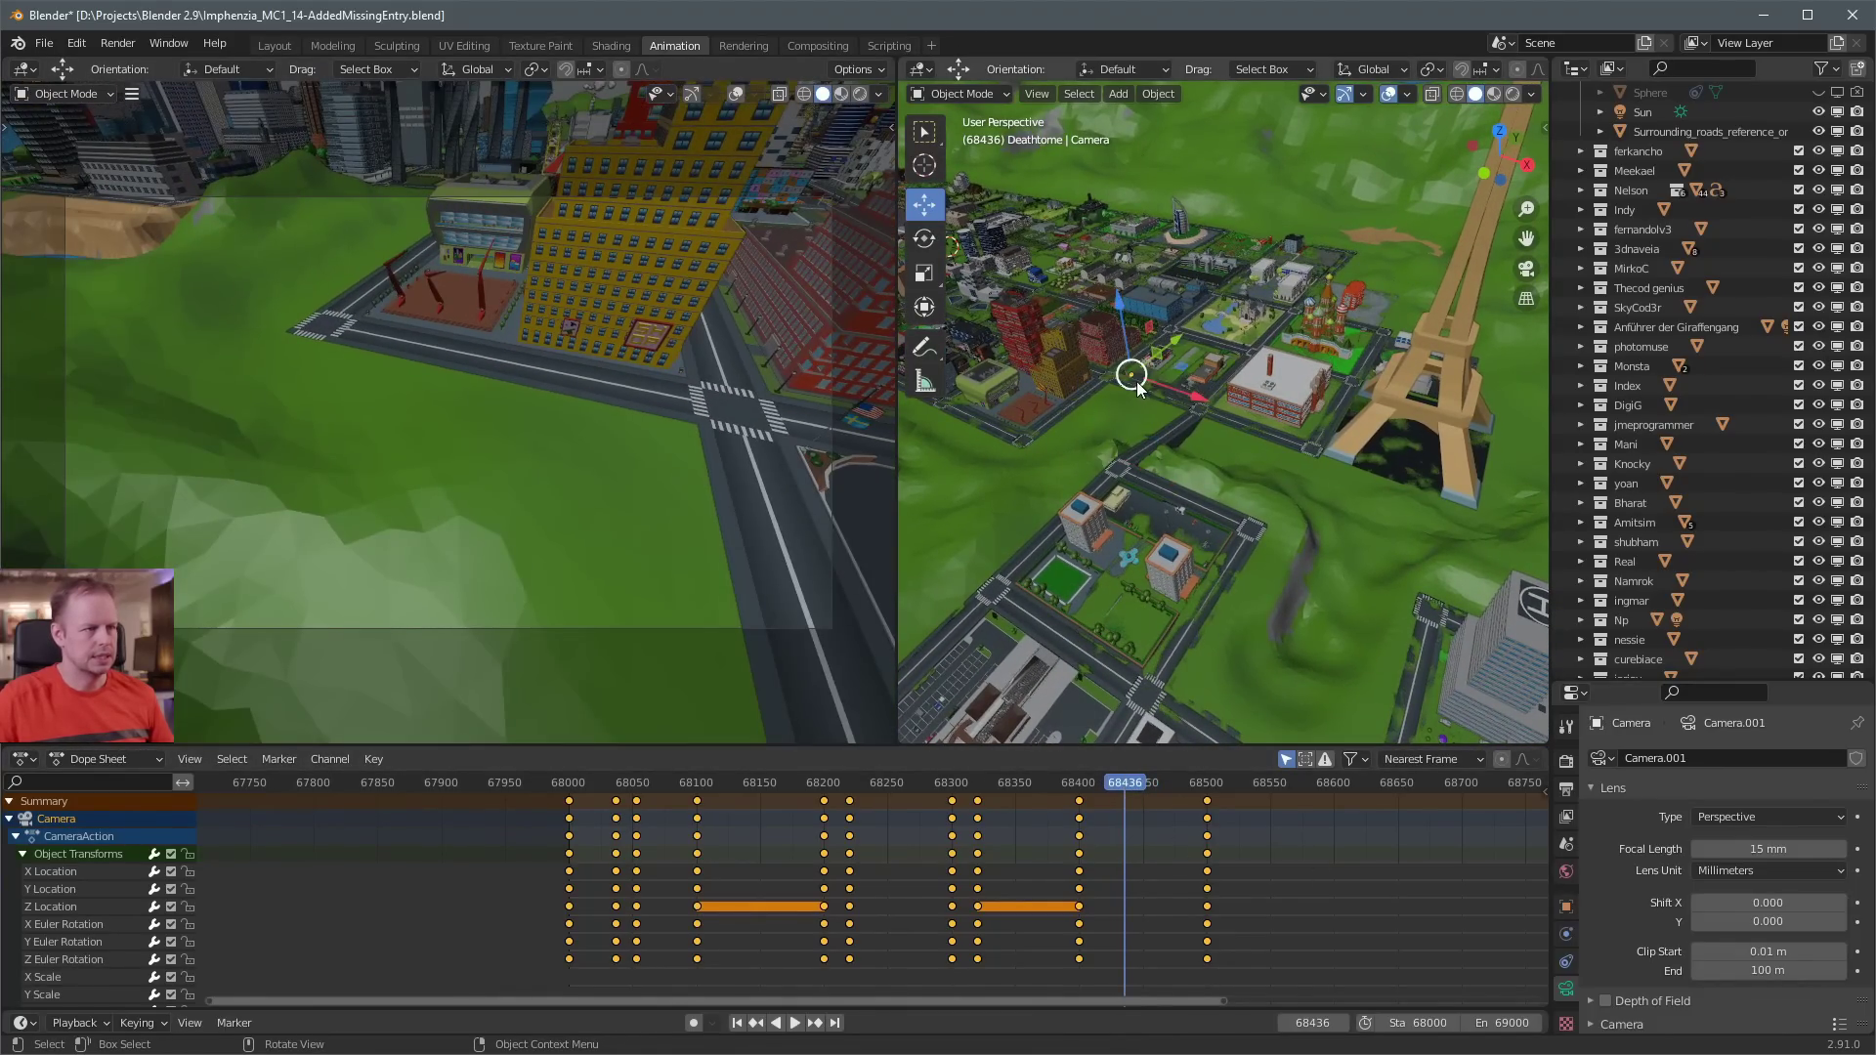
{"action": "key", "text": "space"}
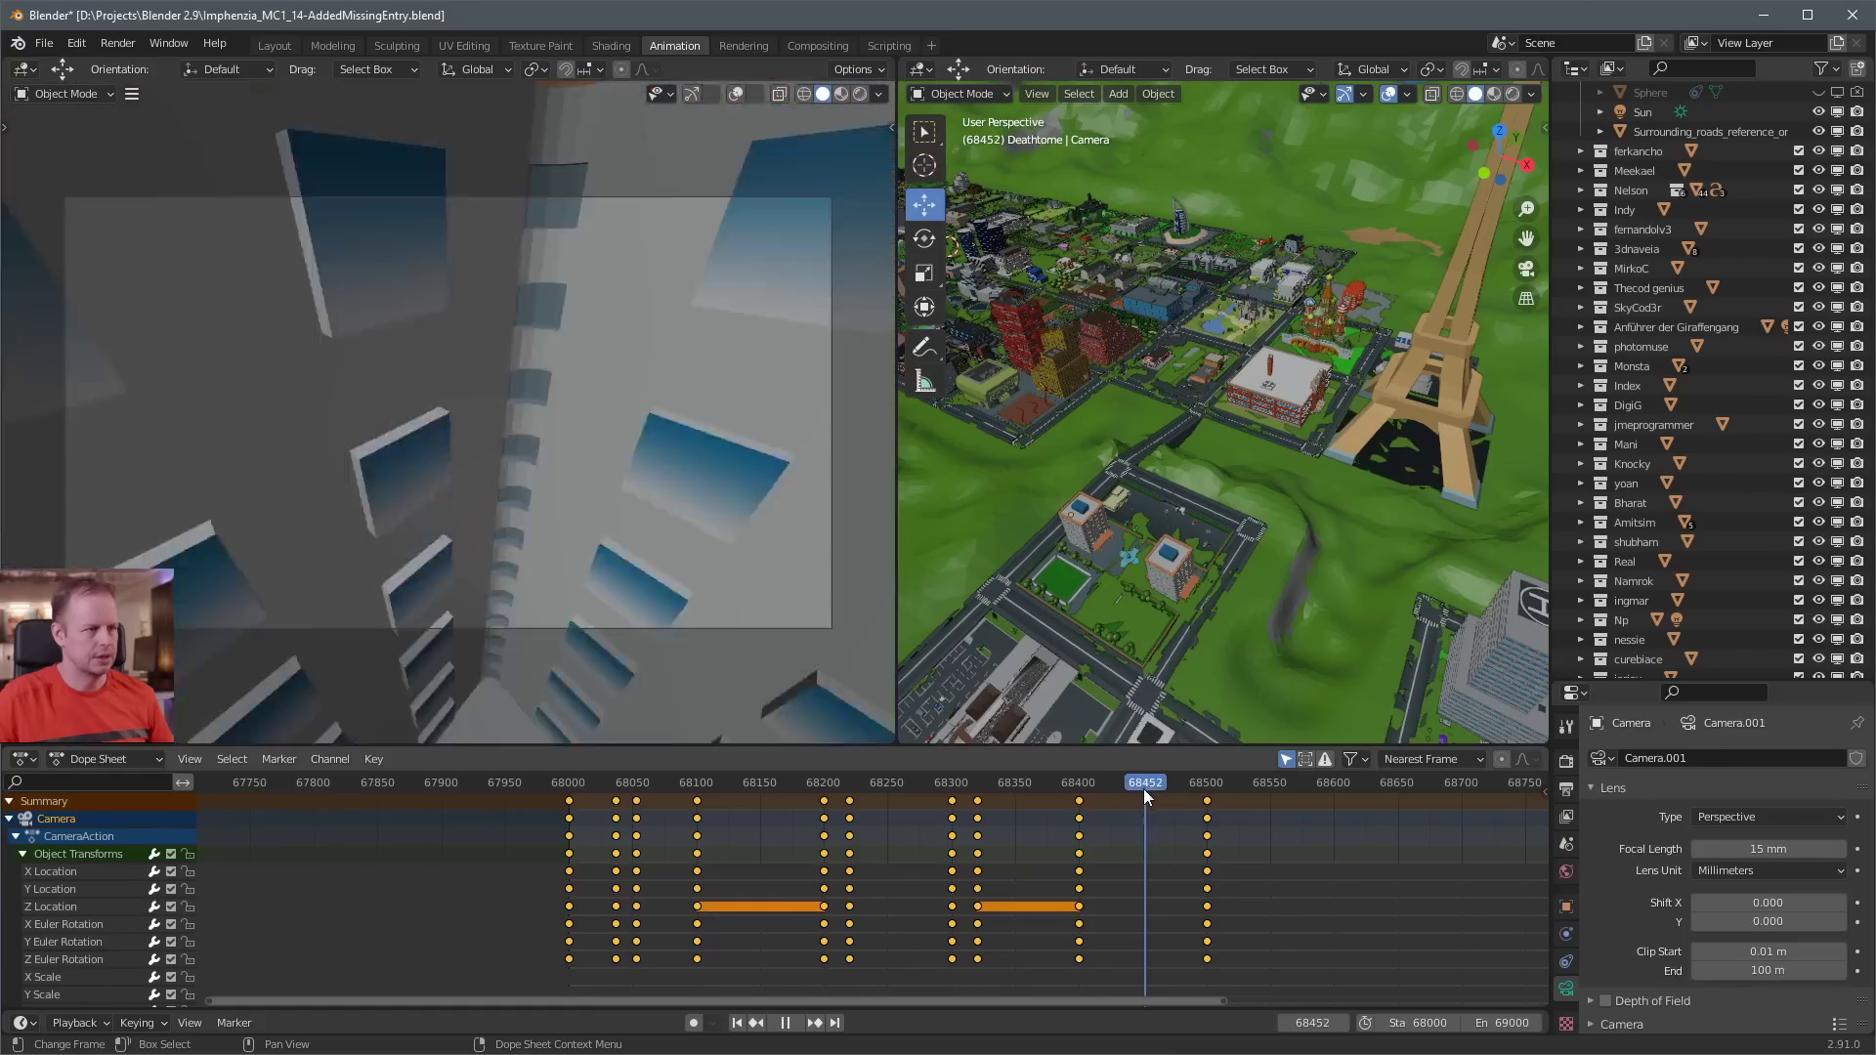
{"action": "left_click_drag", "start_coordinate": [1136, 790], "coordinate": [1109, 794]}
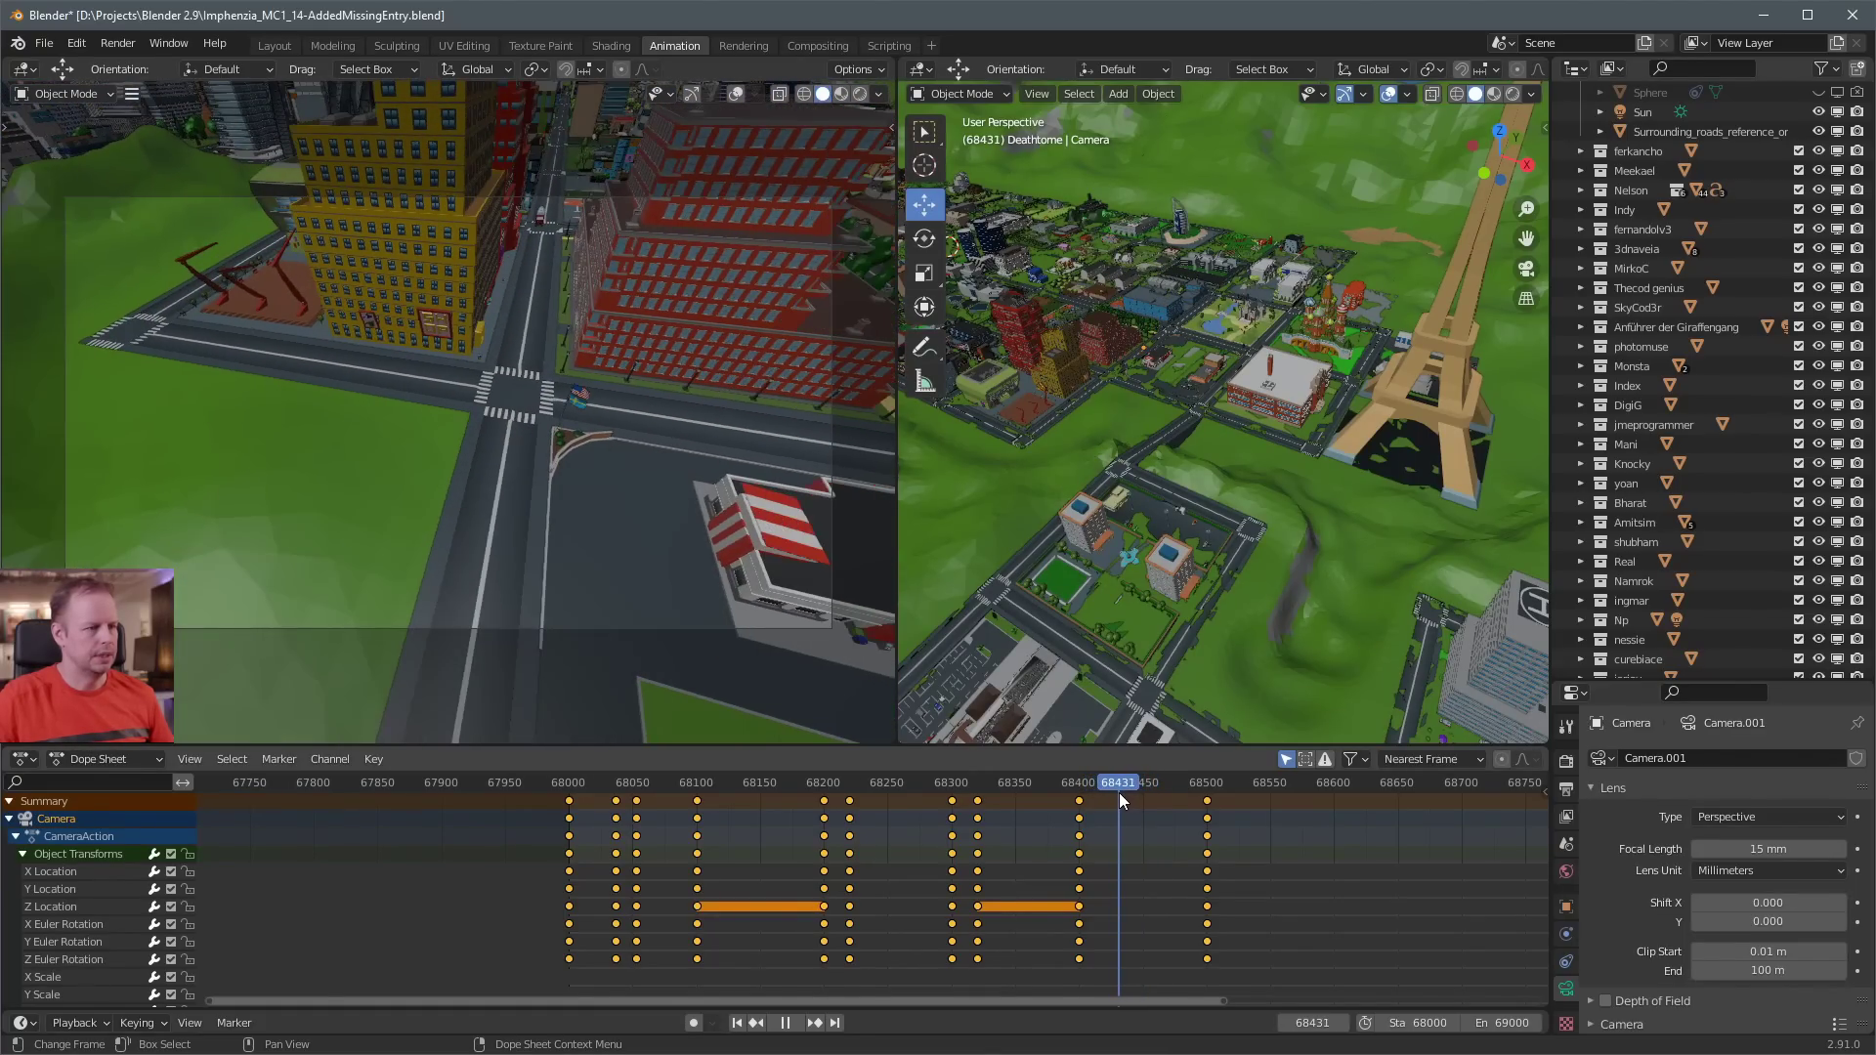
{"action": "key", "text": "space"}
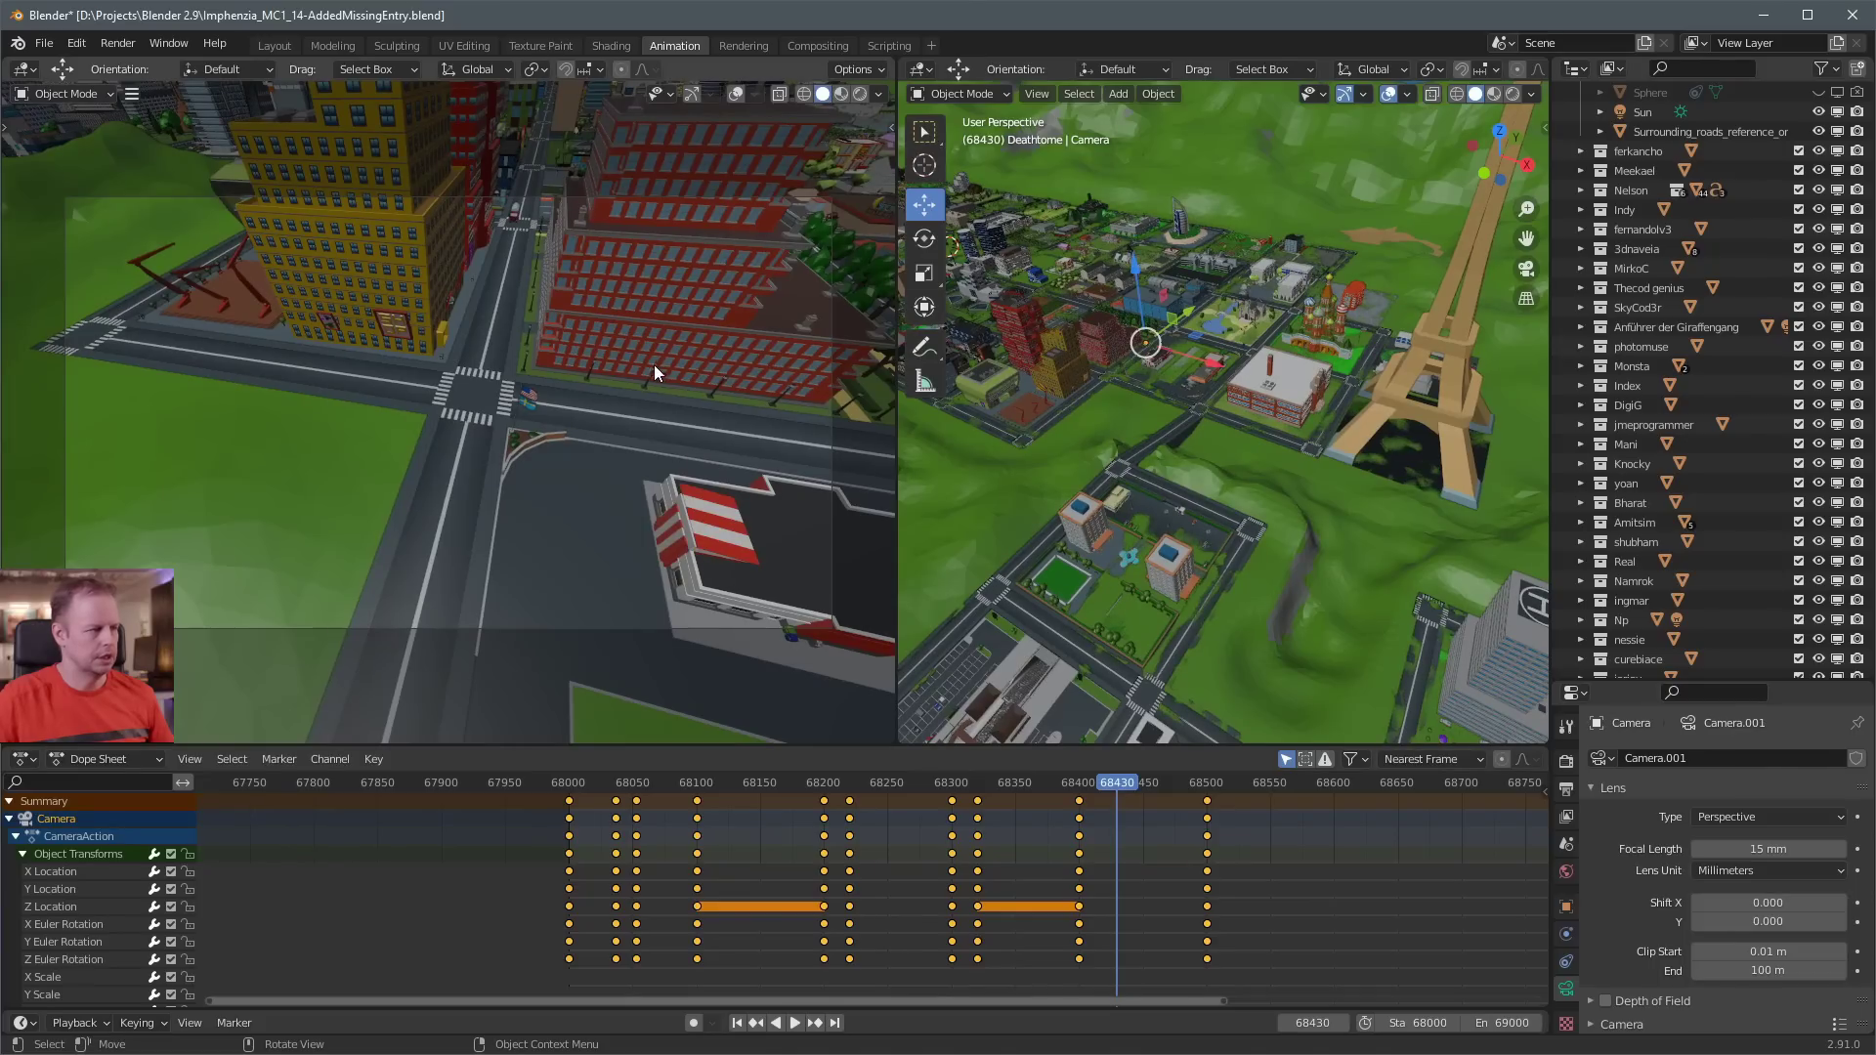
Fly the camera over the road junction facing the distant city and insert a Location & Rotation keyframe at frame 68430
{"action": "key", "text": "shift+grave"}
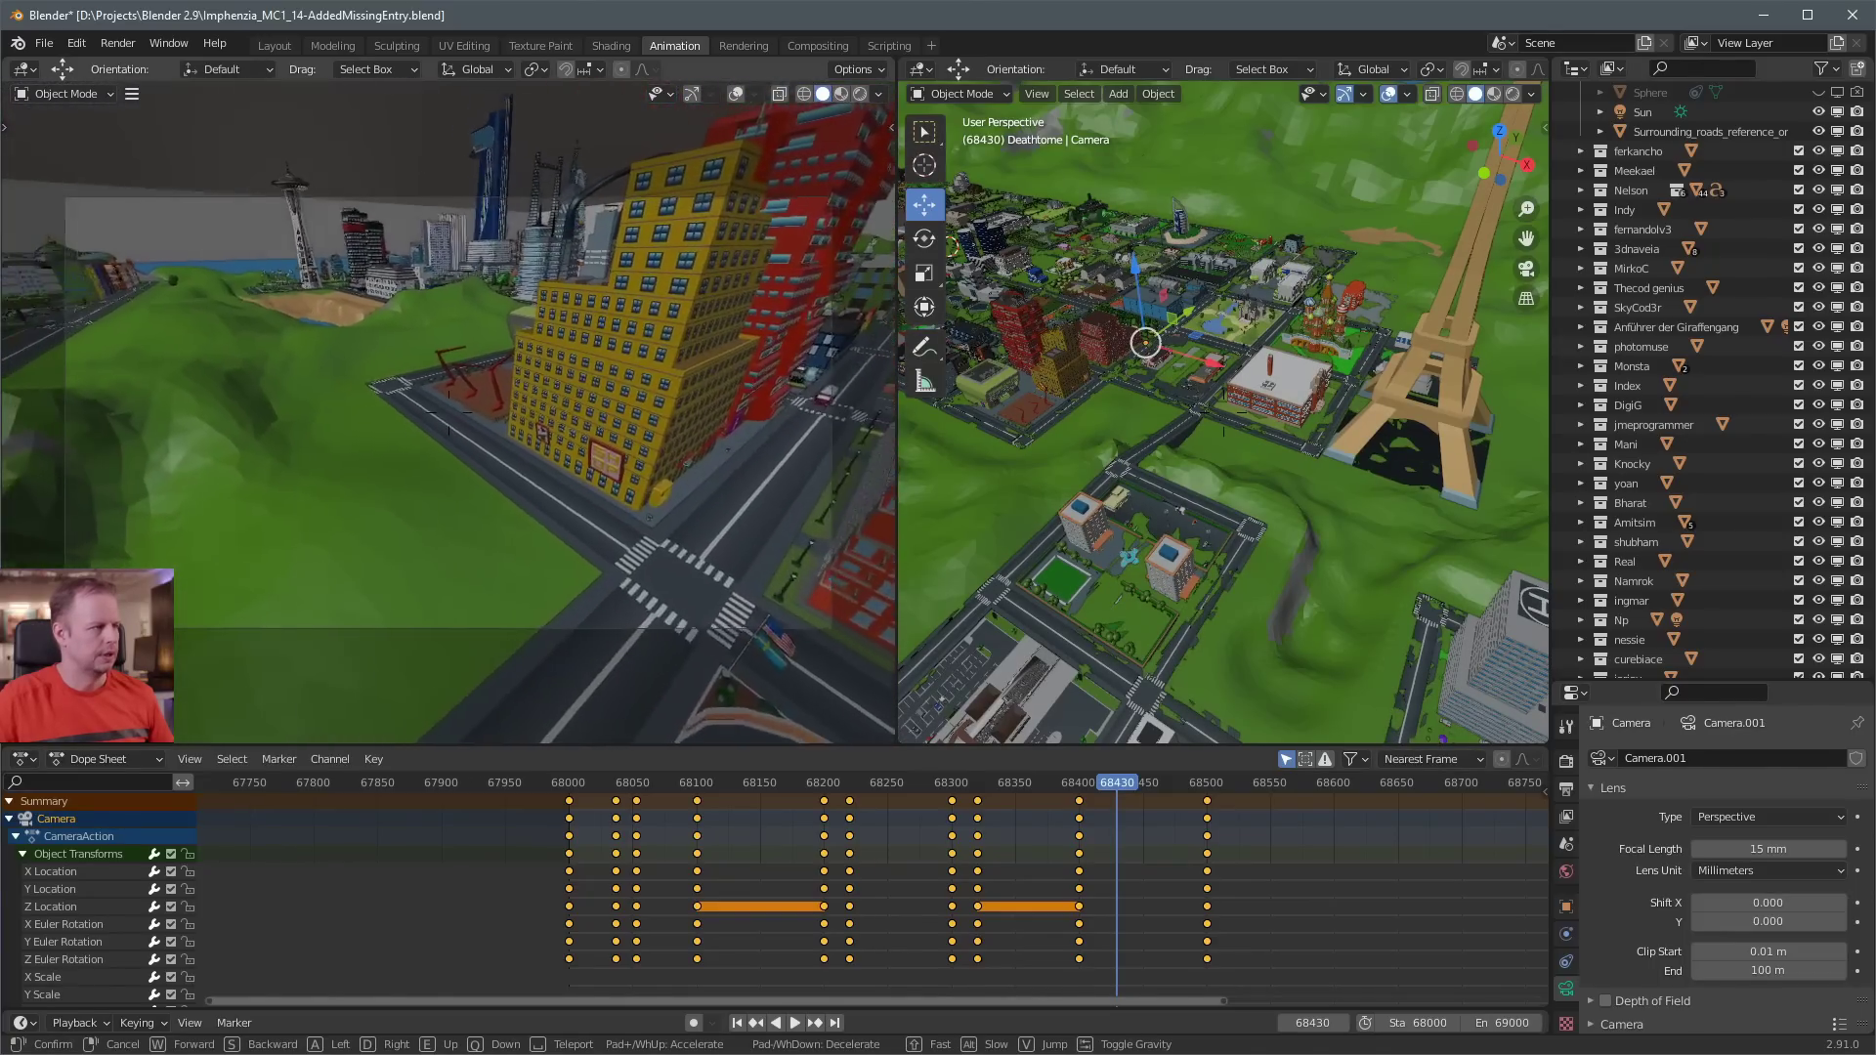
{"action": "mouse_move", "coordinate": [449, 411]}
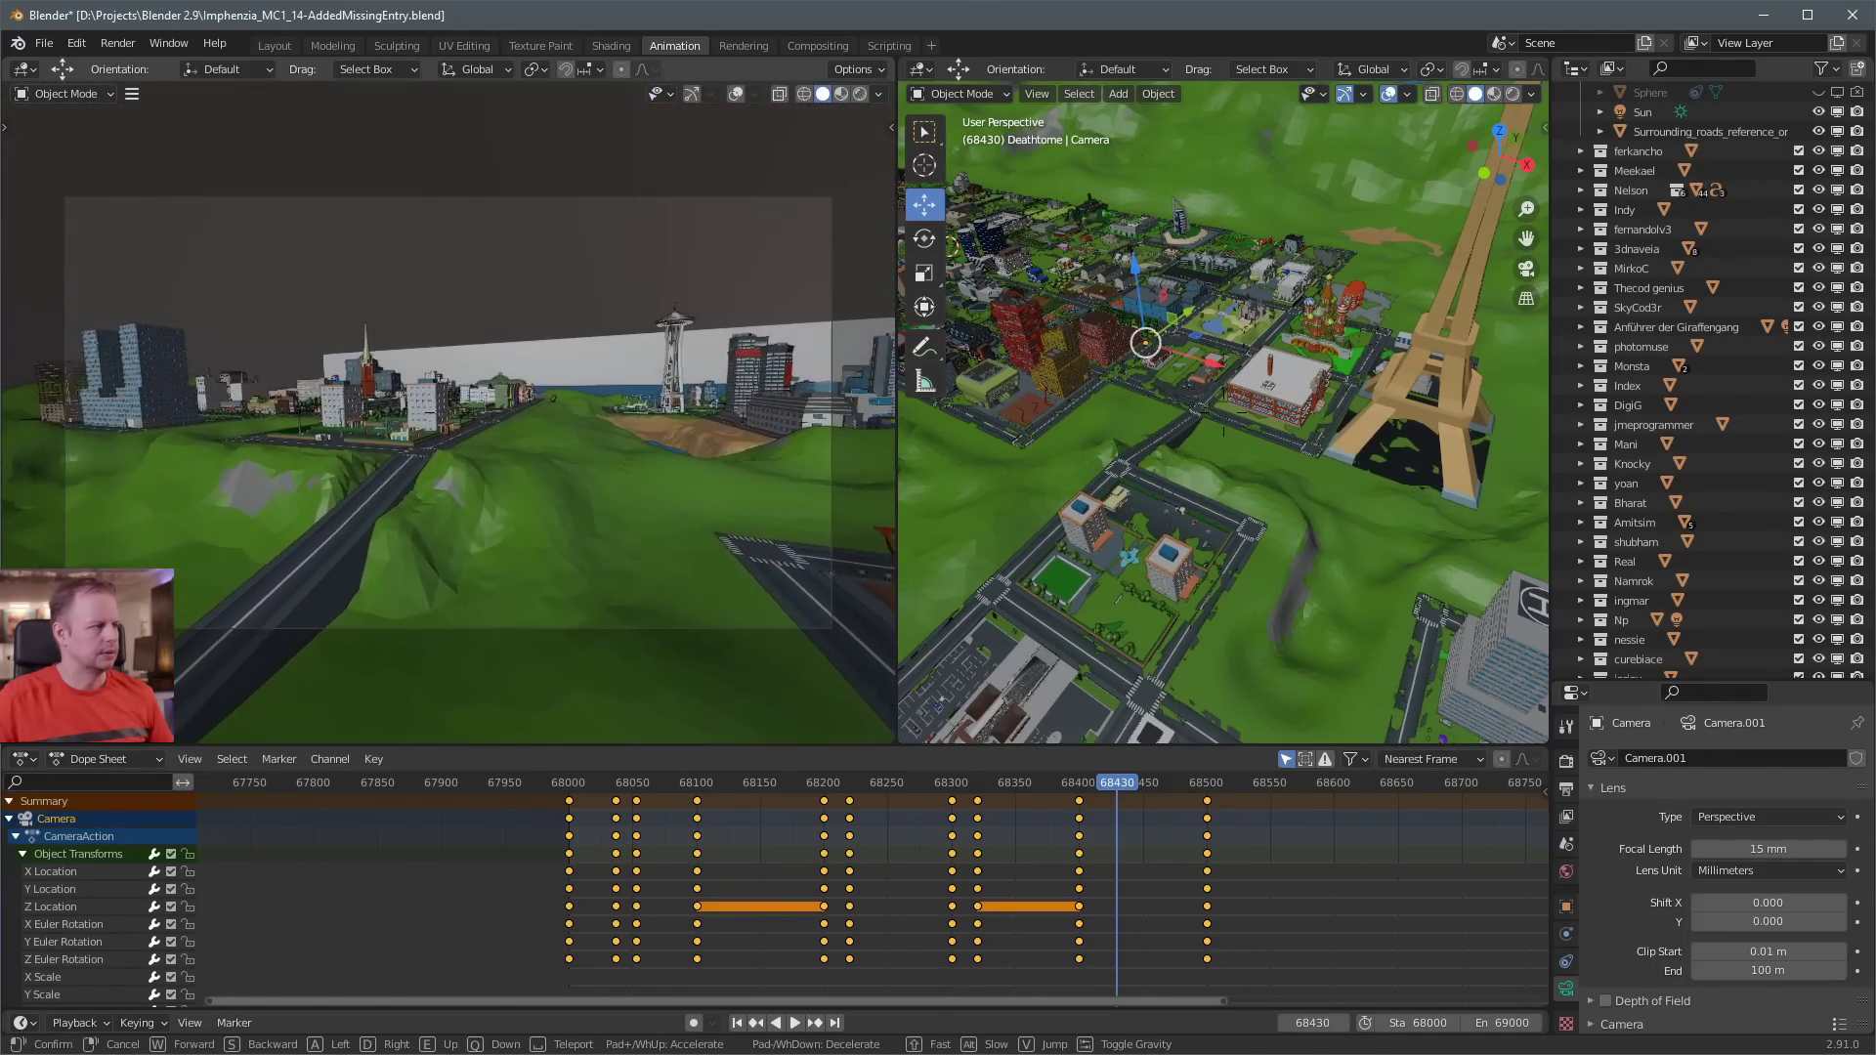
{"action": "key", "text": "w"}
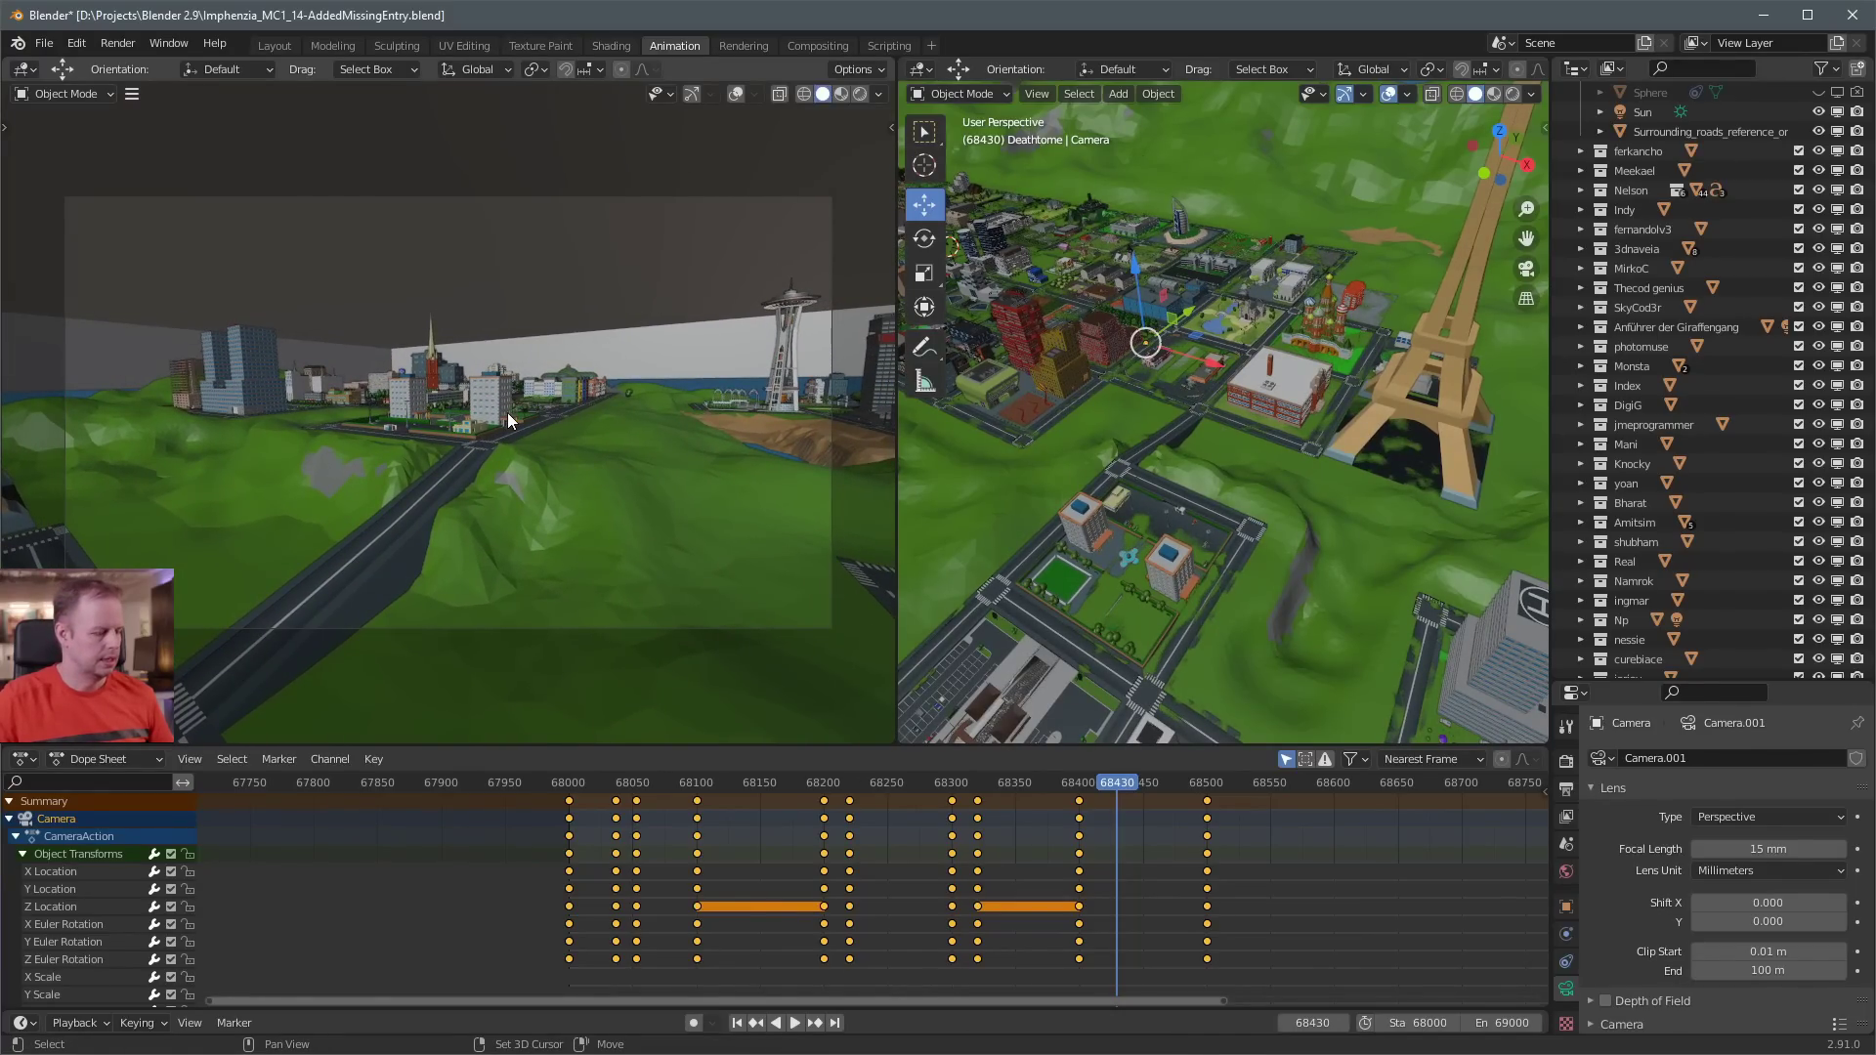
{"action": "key", "text": "w"}
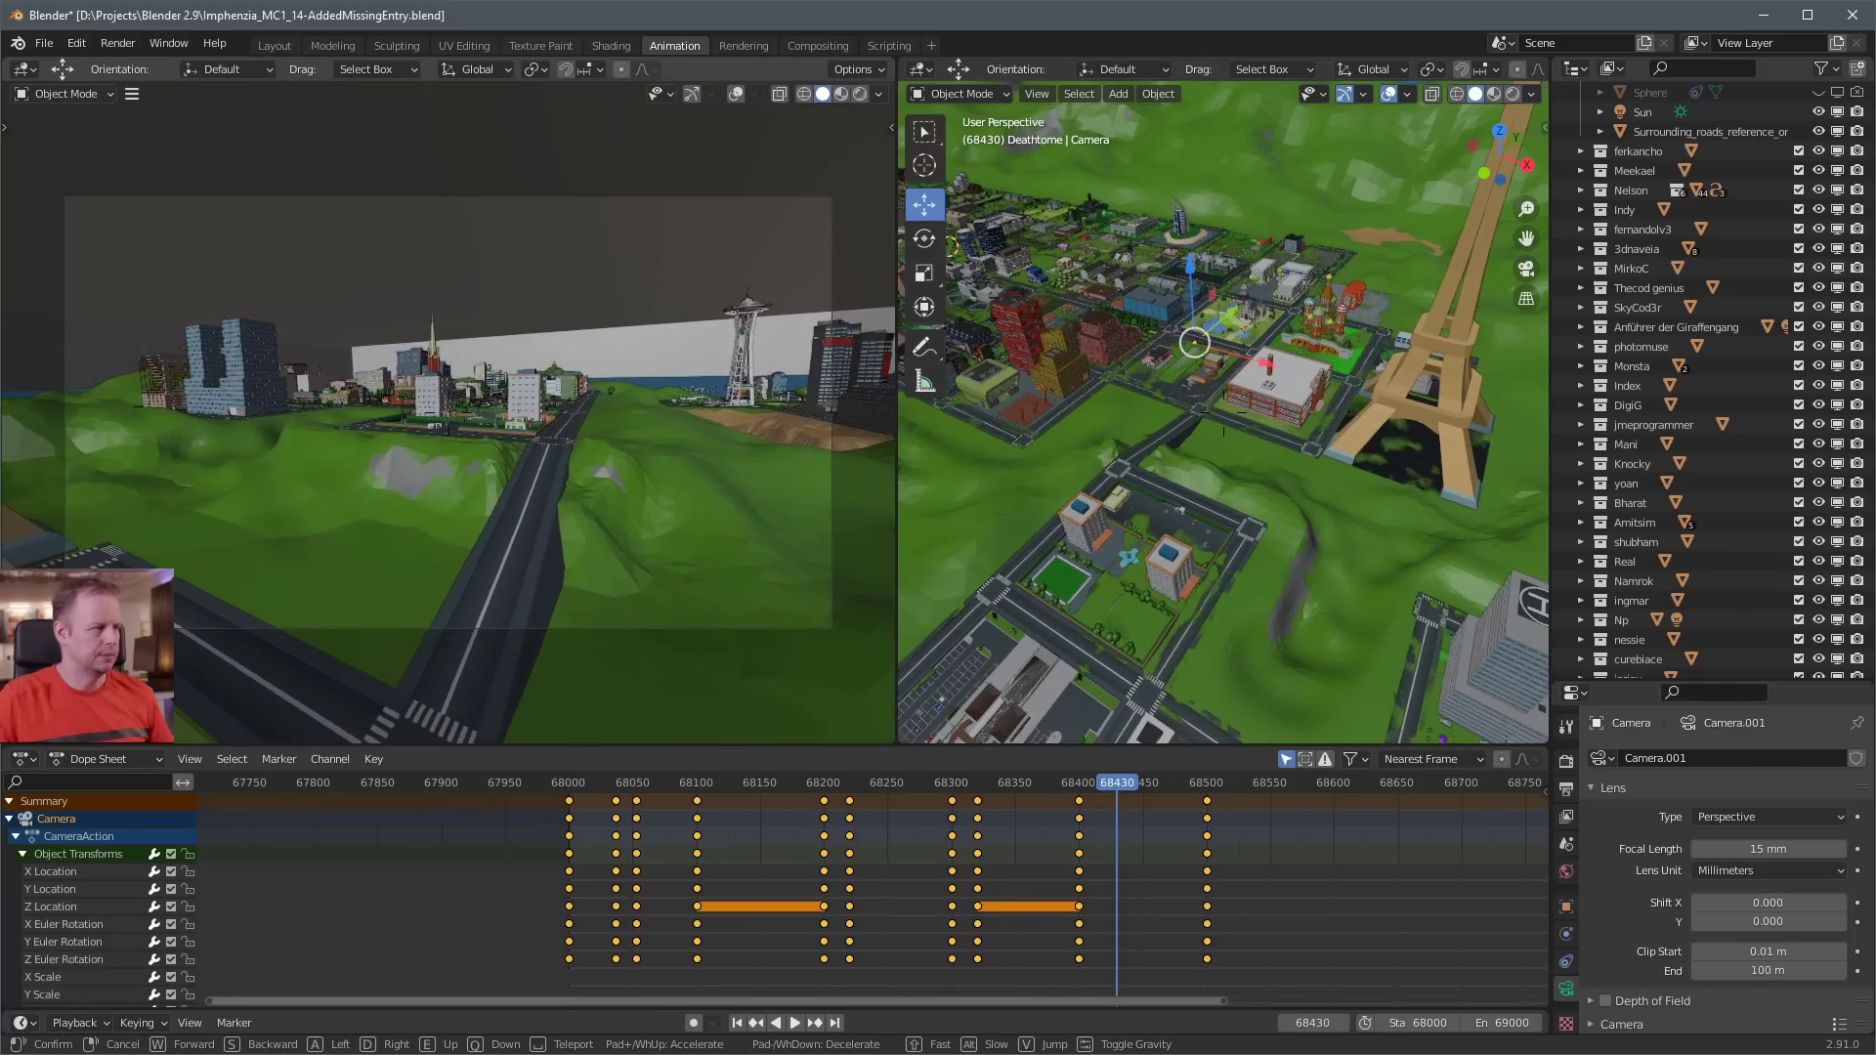
{"action": "key", "text": "w"}
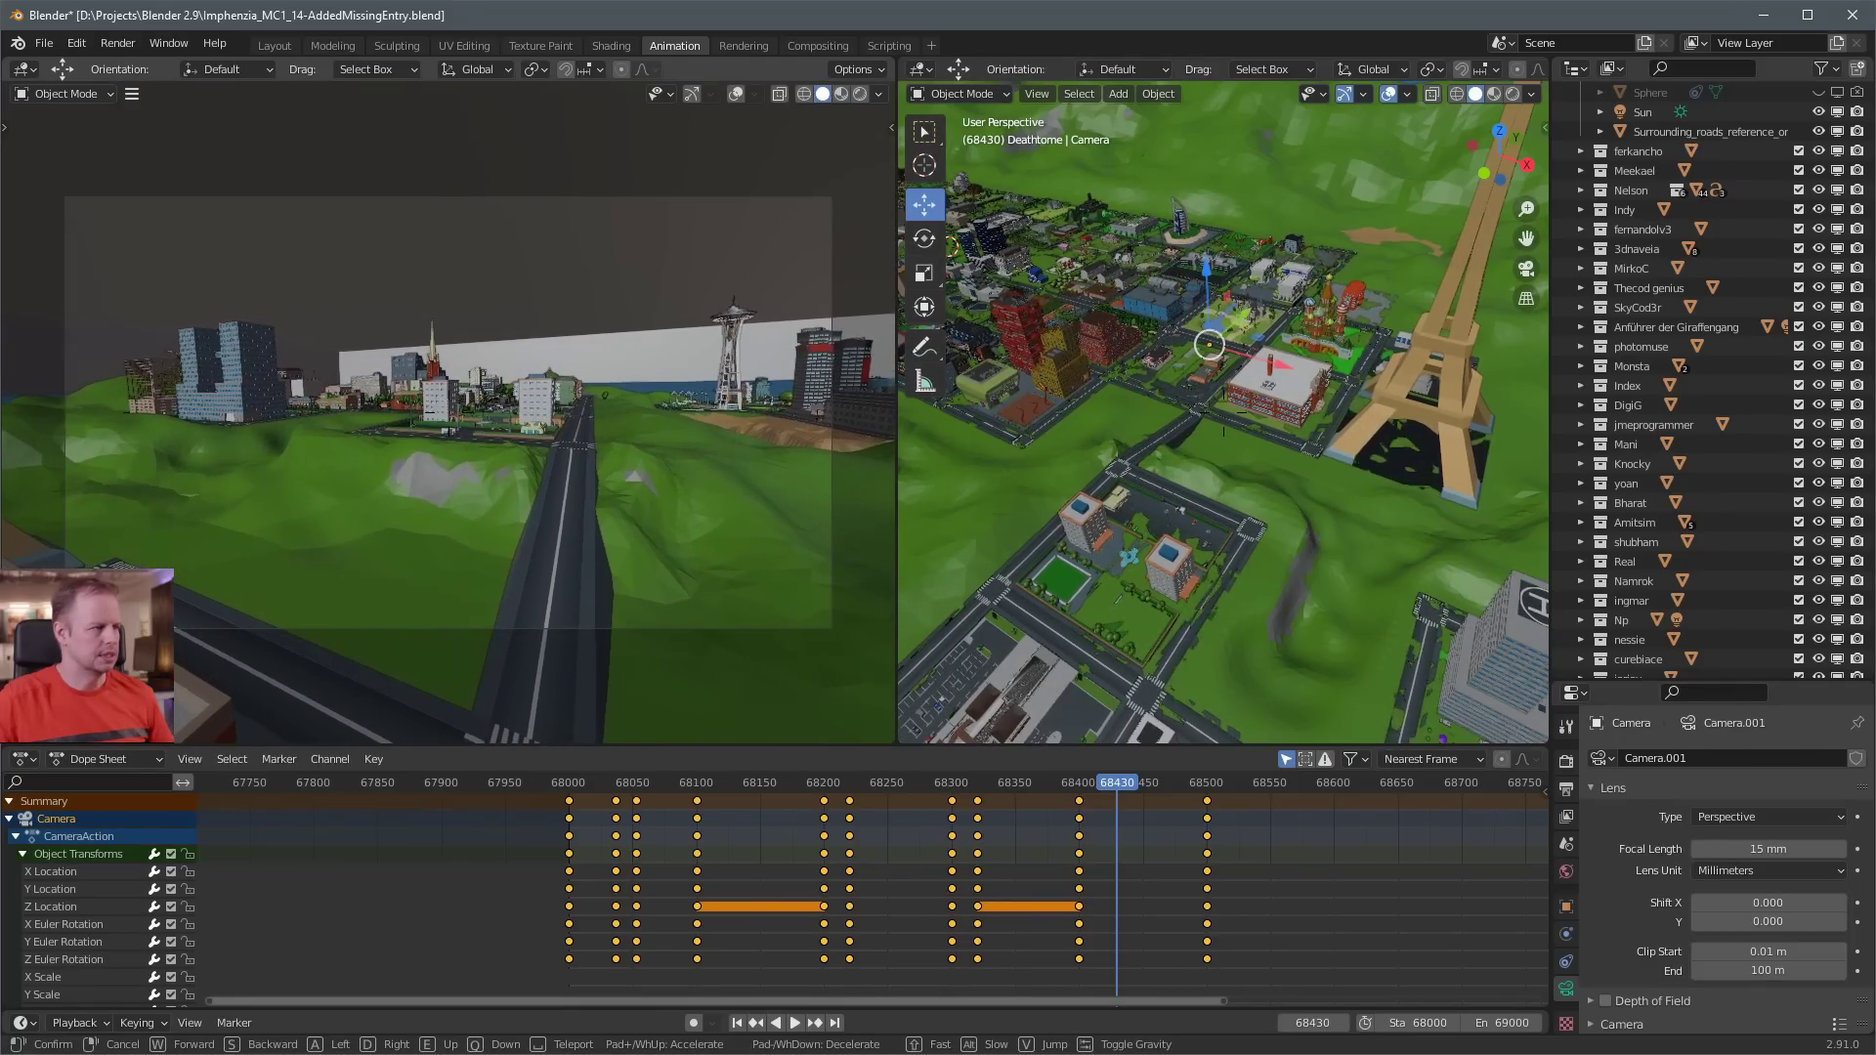
{"action": "key", "text": "i"}
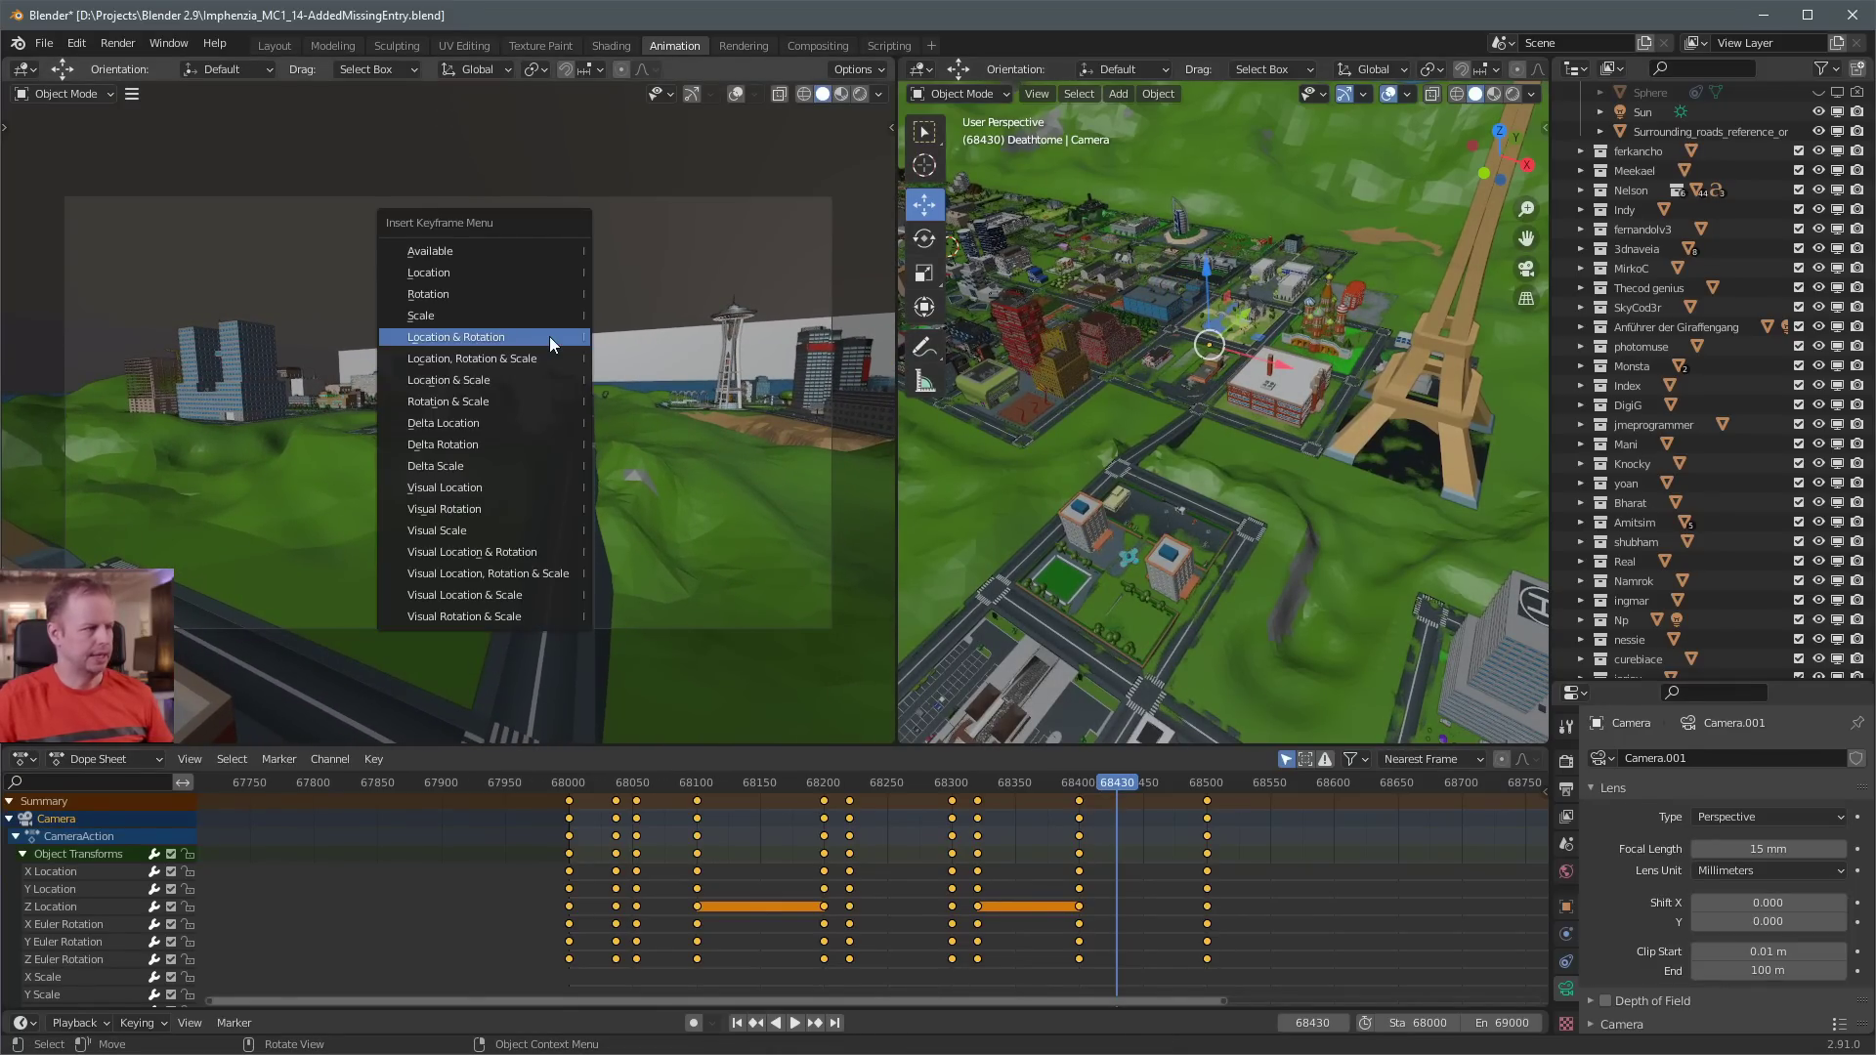
{"action": "left_click", "coordinate": [549, 337]}
Preview the move from about frame 68398, shift the camera slightly sideways at frame 68430 and re-insert its Location & Rotation keyframe
{"action": "key", "text": "ctrl+shift+space"}
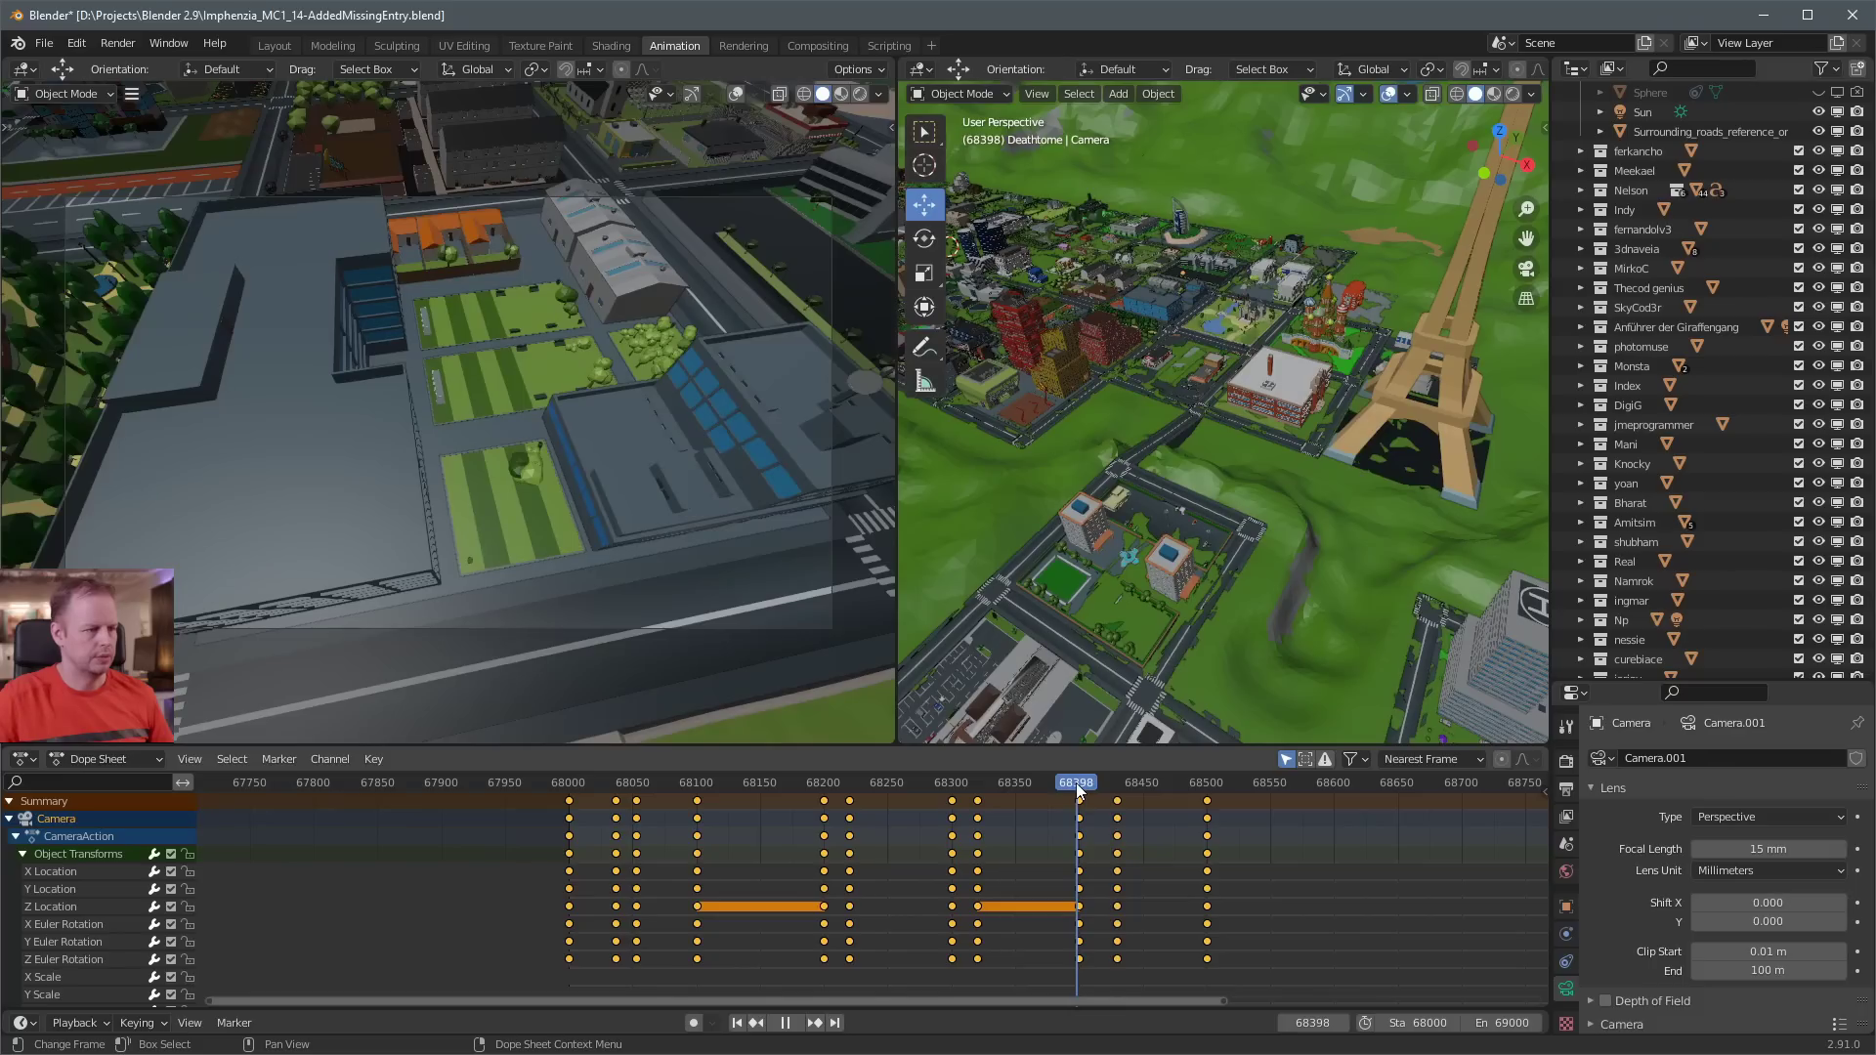
{"action": "mouse_move", "coordinate": [1100, 790]}
{"action": "left_mouse_down"}
{"action": "mouse_move", "coordinate": [1148, 790]}
{"action": "mouse_move", "coordinate": [1124, 792]}
{"action": "left_mouse_up"}
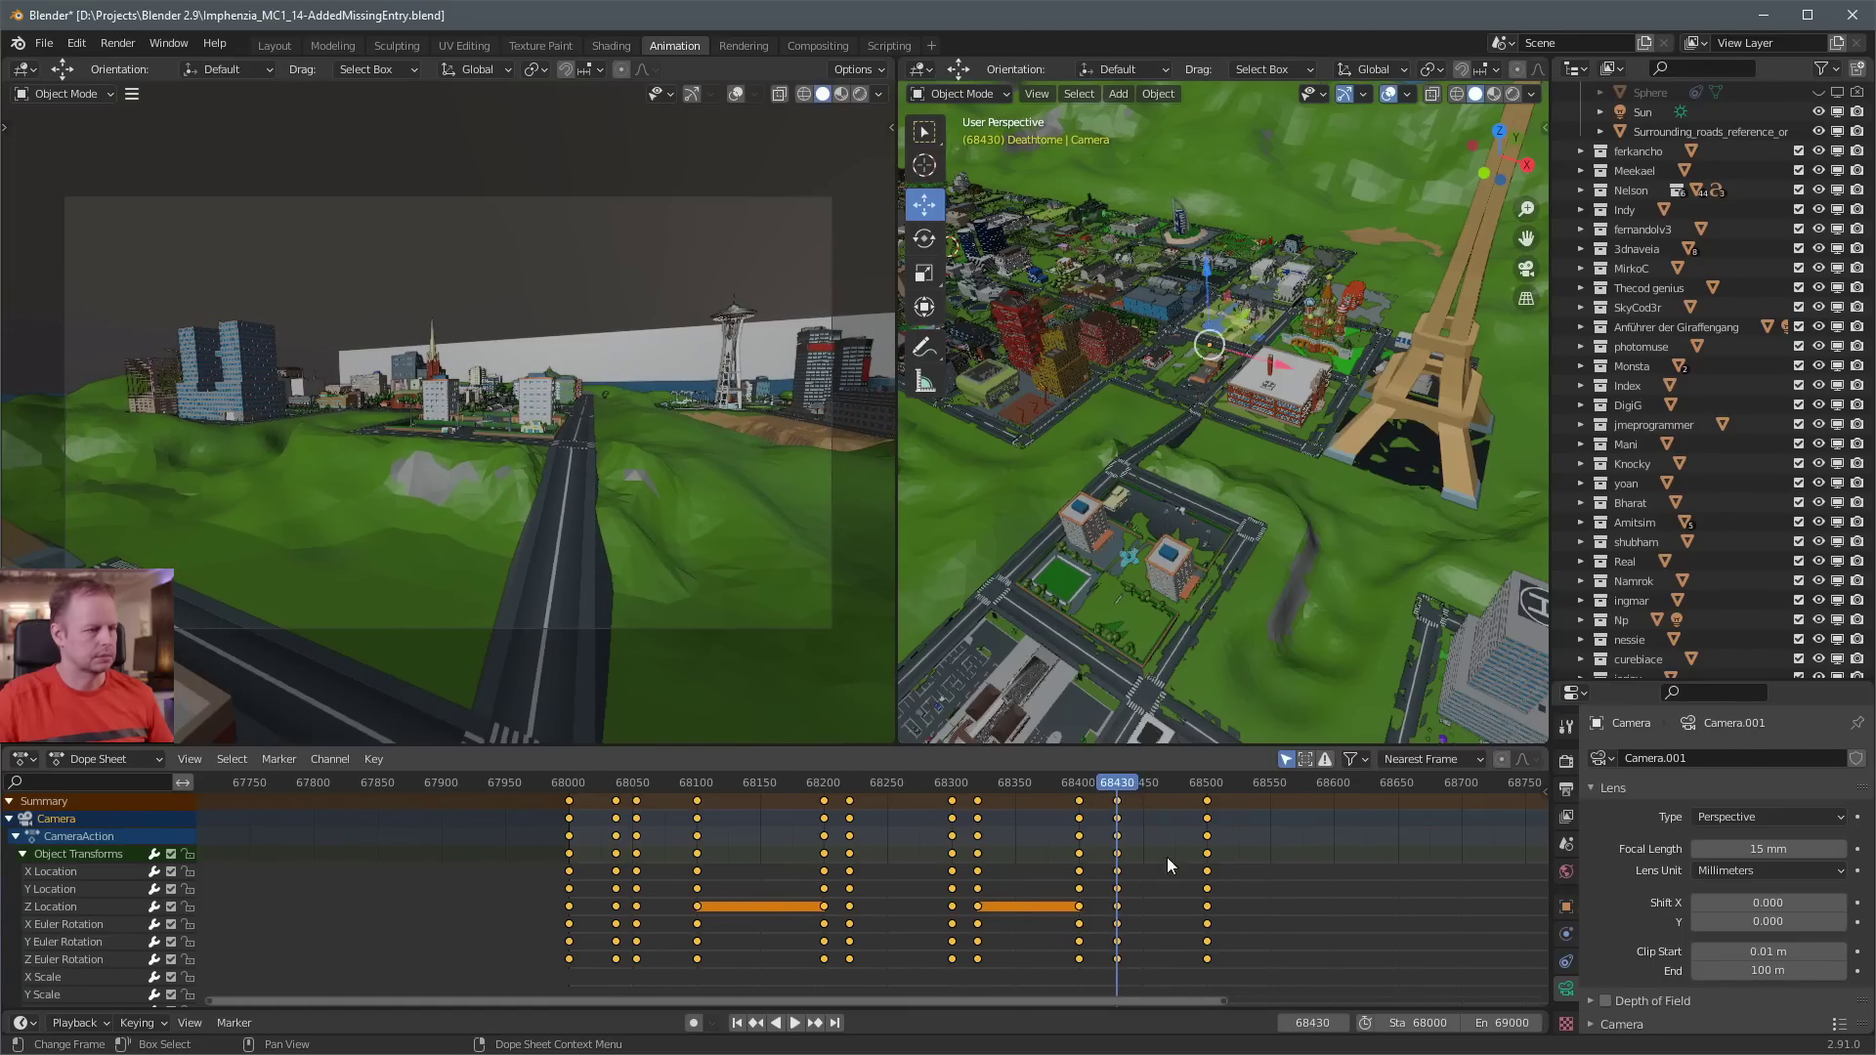
{"action": "key", "text": "d"}
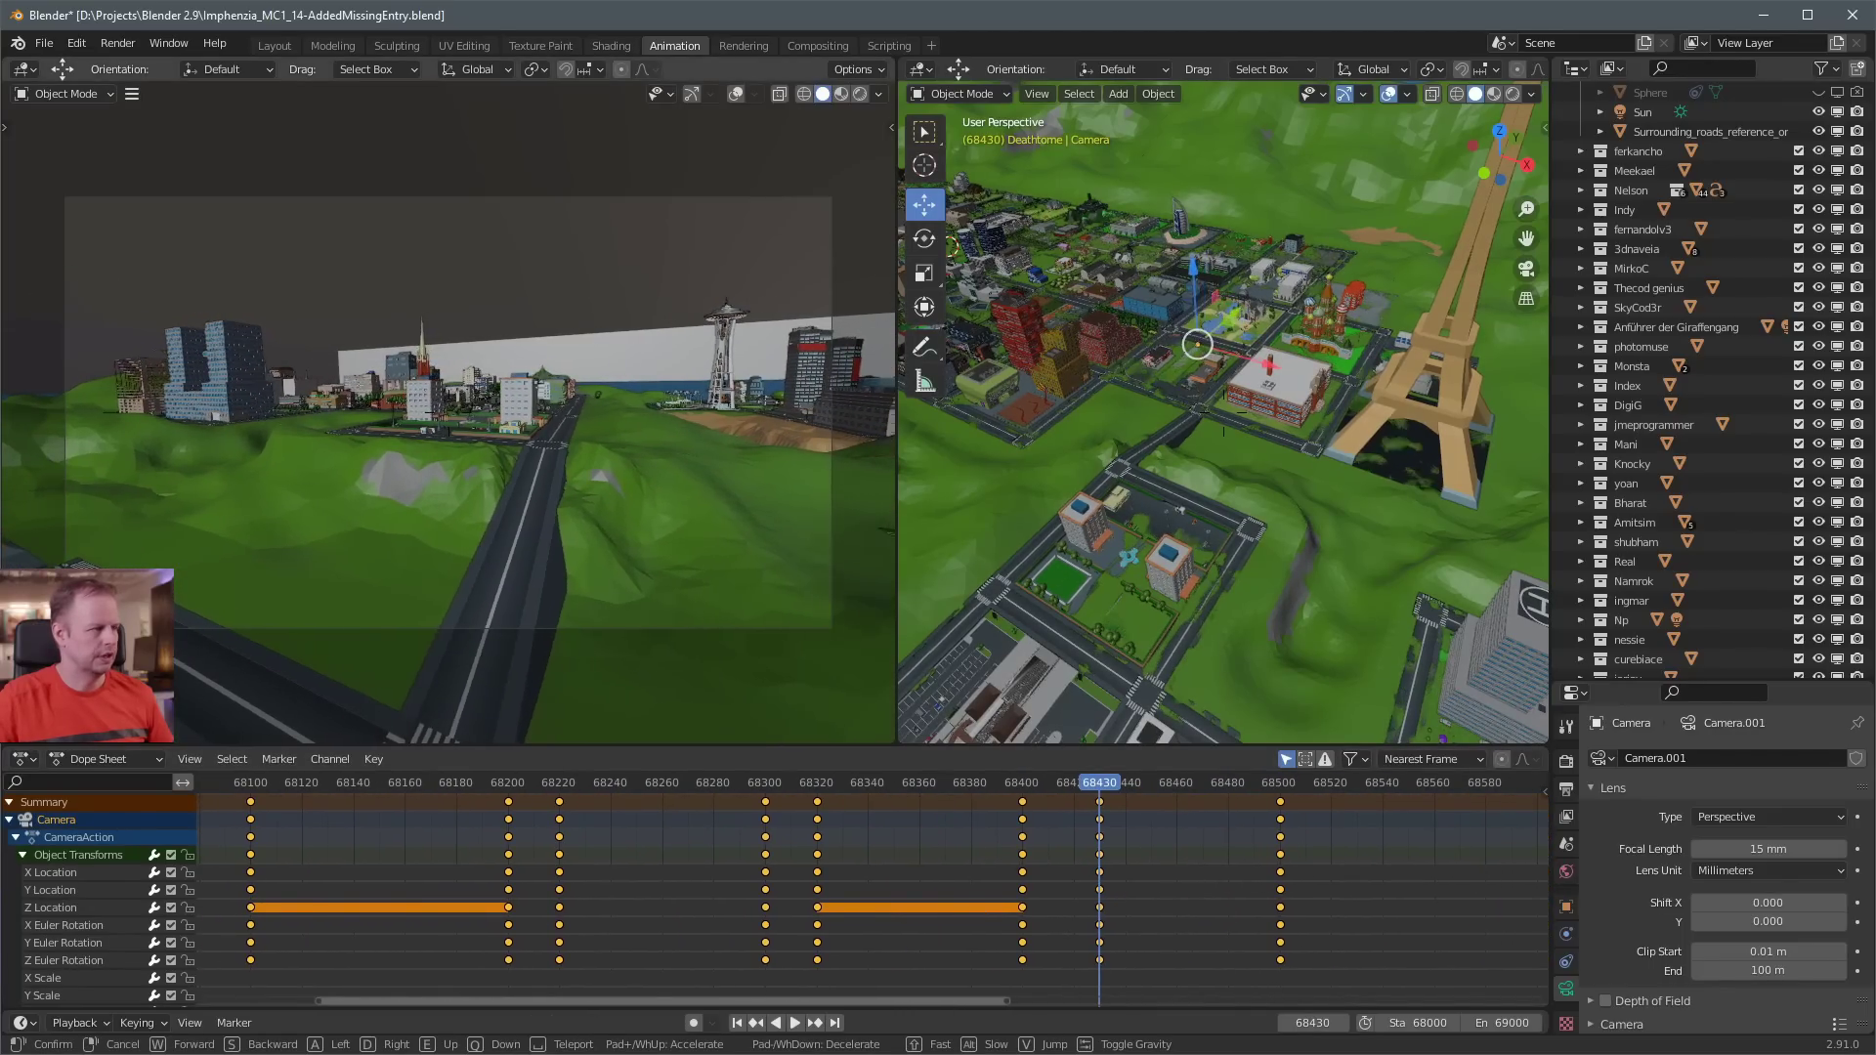
{"action": "key", "text": "i"}
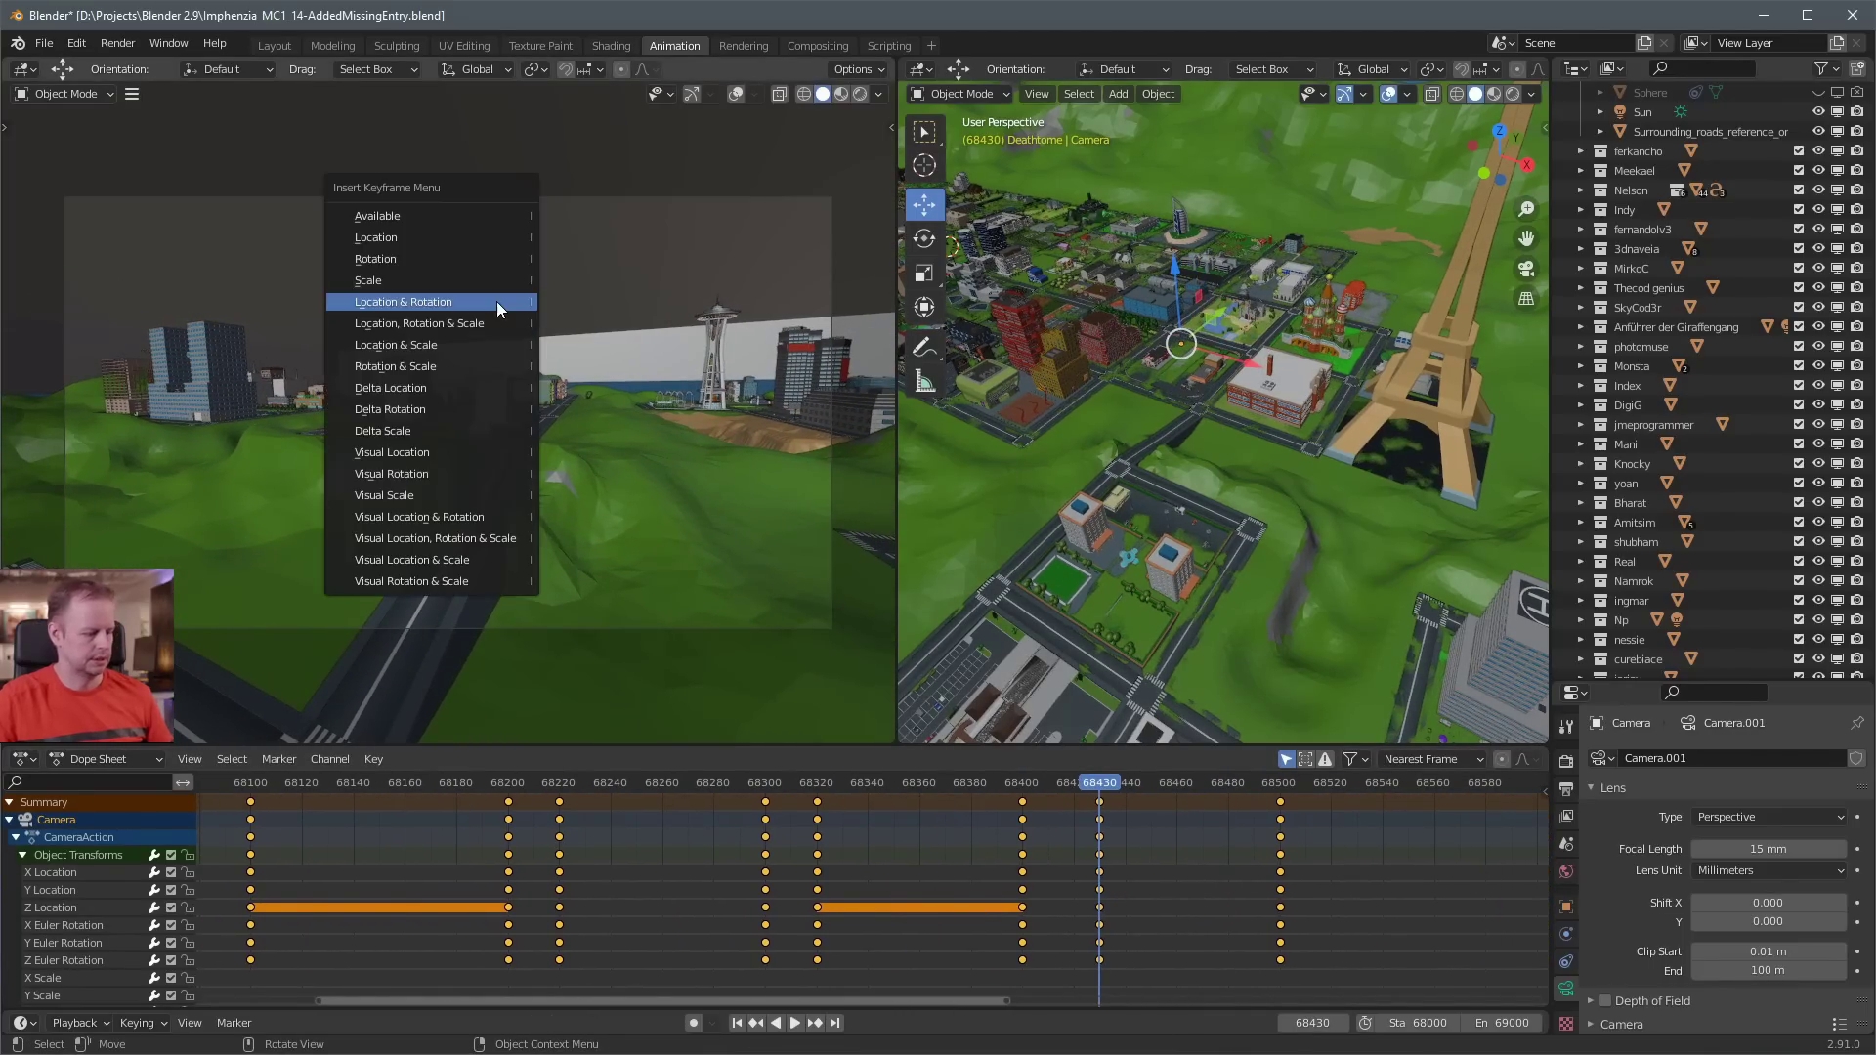
{"action": "left_click", "coordinate": [496, 302]}
Scrub through the move, reframe the camera slightly around the apartment tower at frame 68600 and insert a Location & Rotation keyframe
{"action": "left_click_drag", "start_coordinate": [1032, 783], "coordinate": [1200, 785]}
{"action": "left_click_drag", "start_coordinate": [1212, 786], "coordinate": [1282, 788]}
{"action": "middle_click_drag", "start_coordinate": [1395, 853], "coordinate": [1075, 866]}
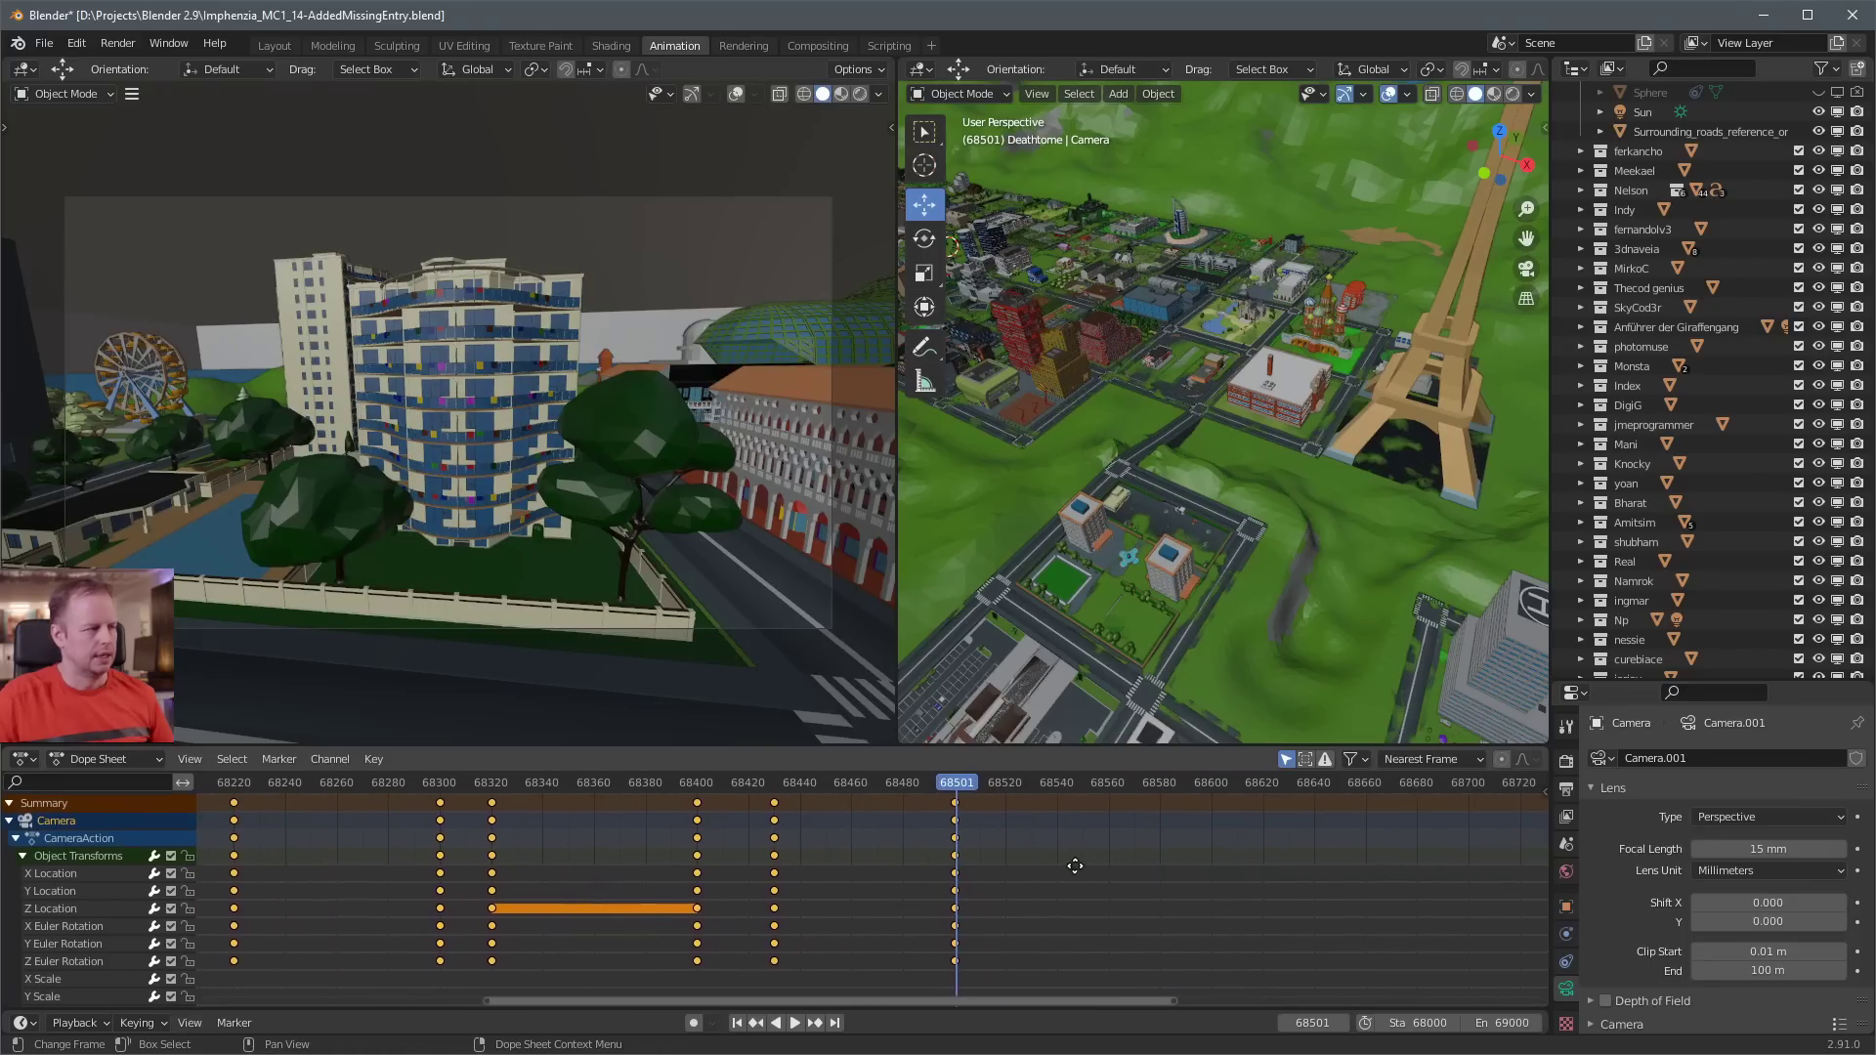
{"action": "left_click_drag", "start_coordinate": [1216, 788], "coordinate": [1211, 786]}
{"action": "key", "text": "shift+grave"}
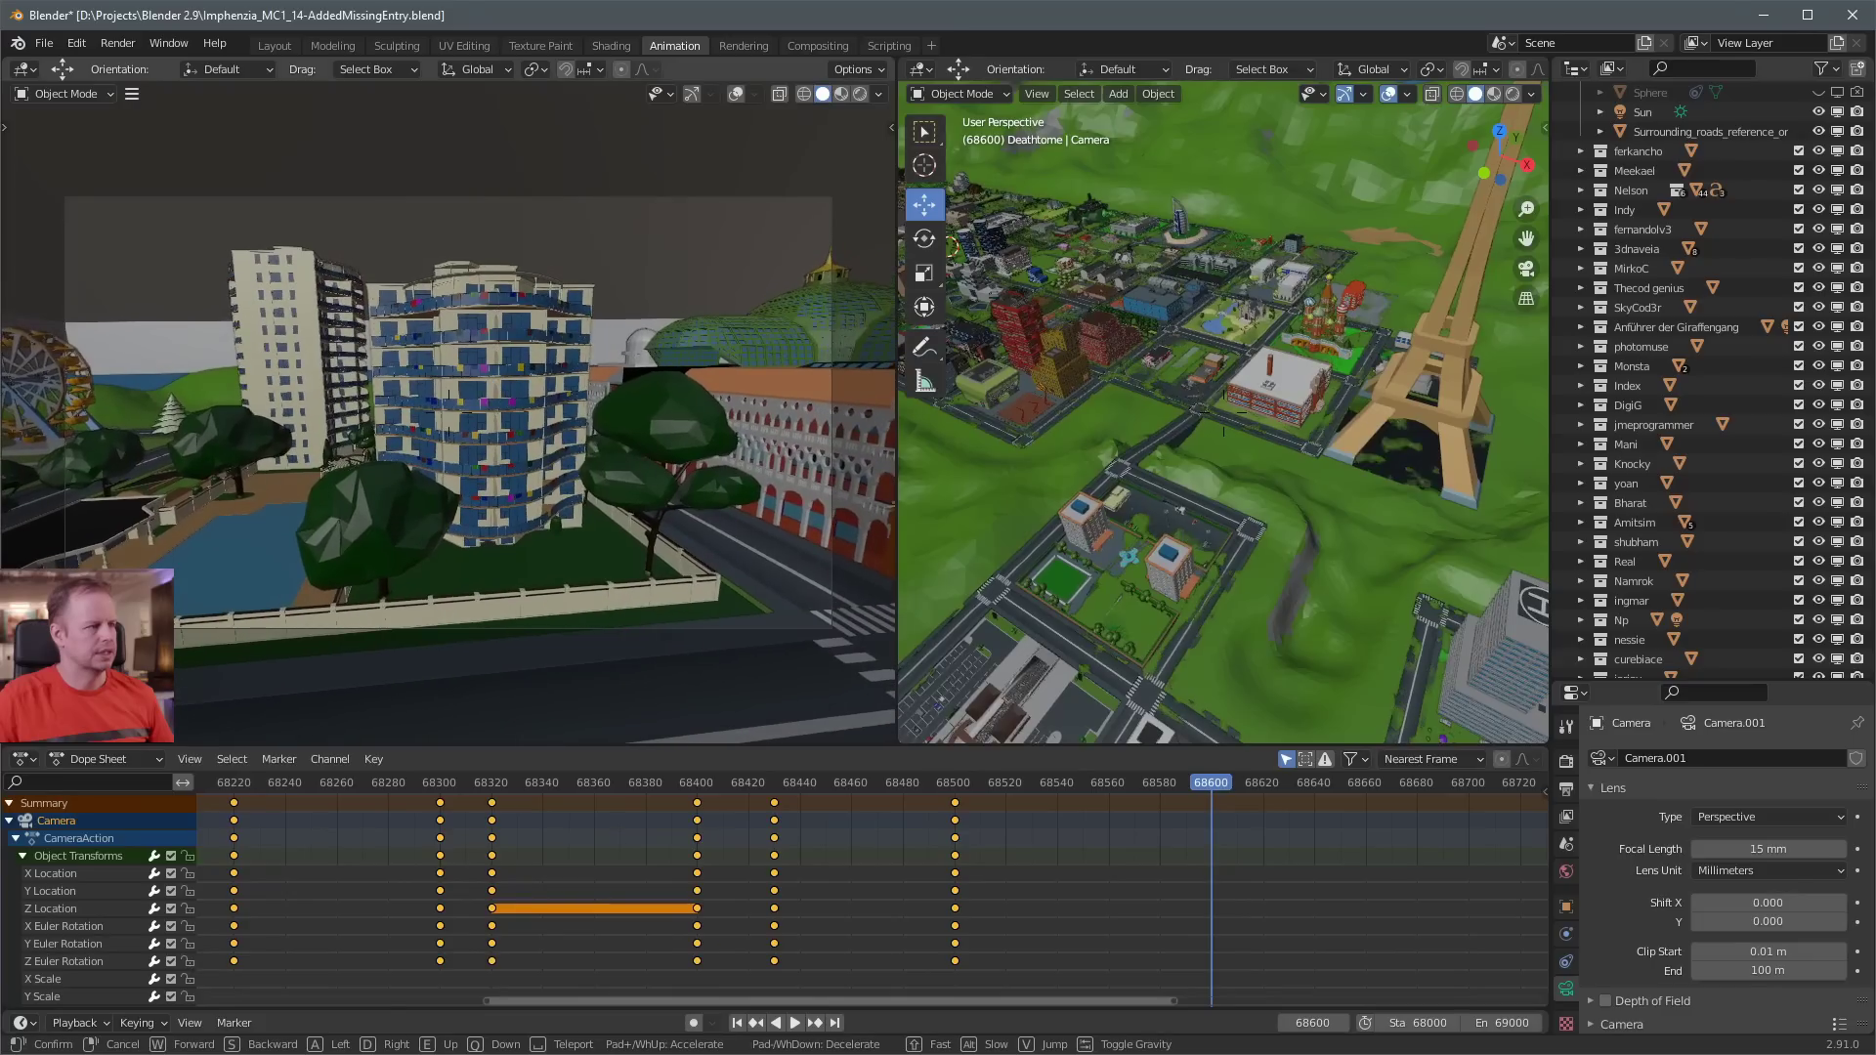
{"action": "key", "text": "i"}
{"action": "left_click", "coordinate": [445, 411]}
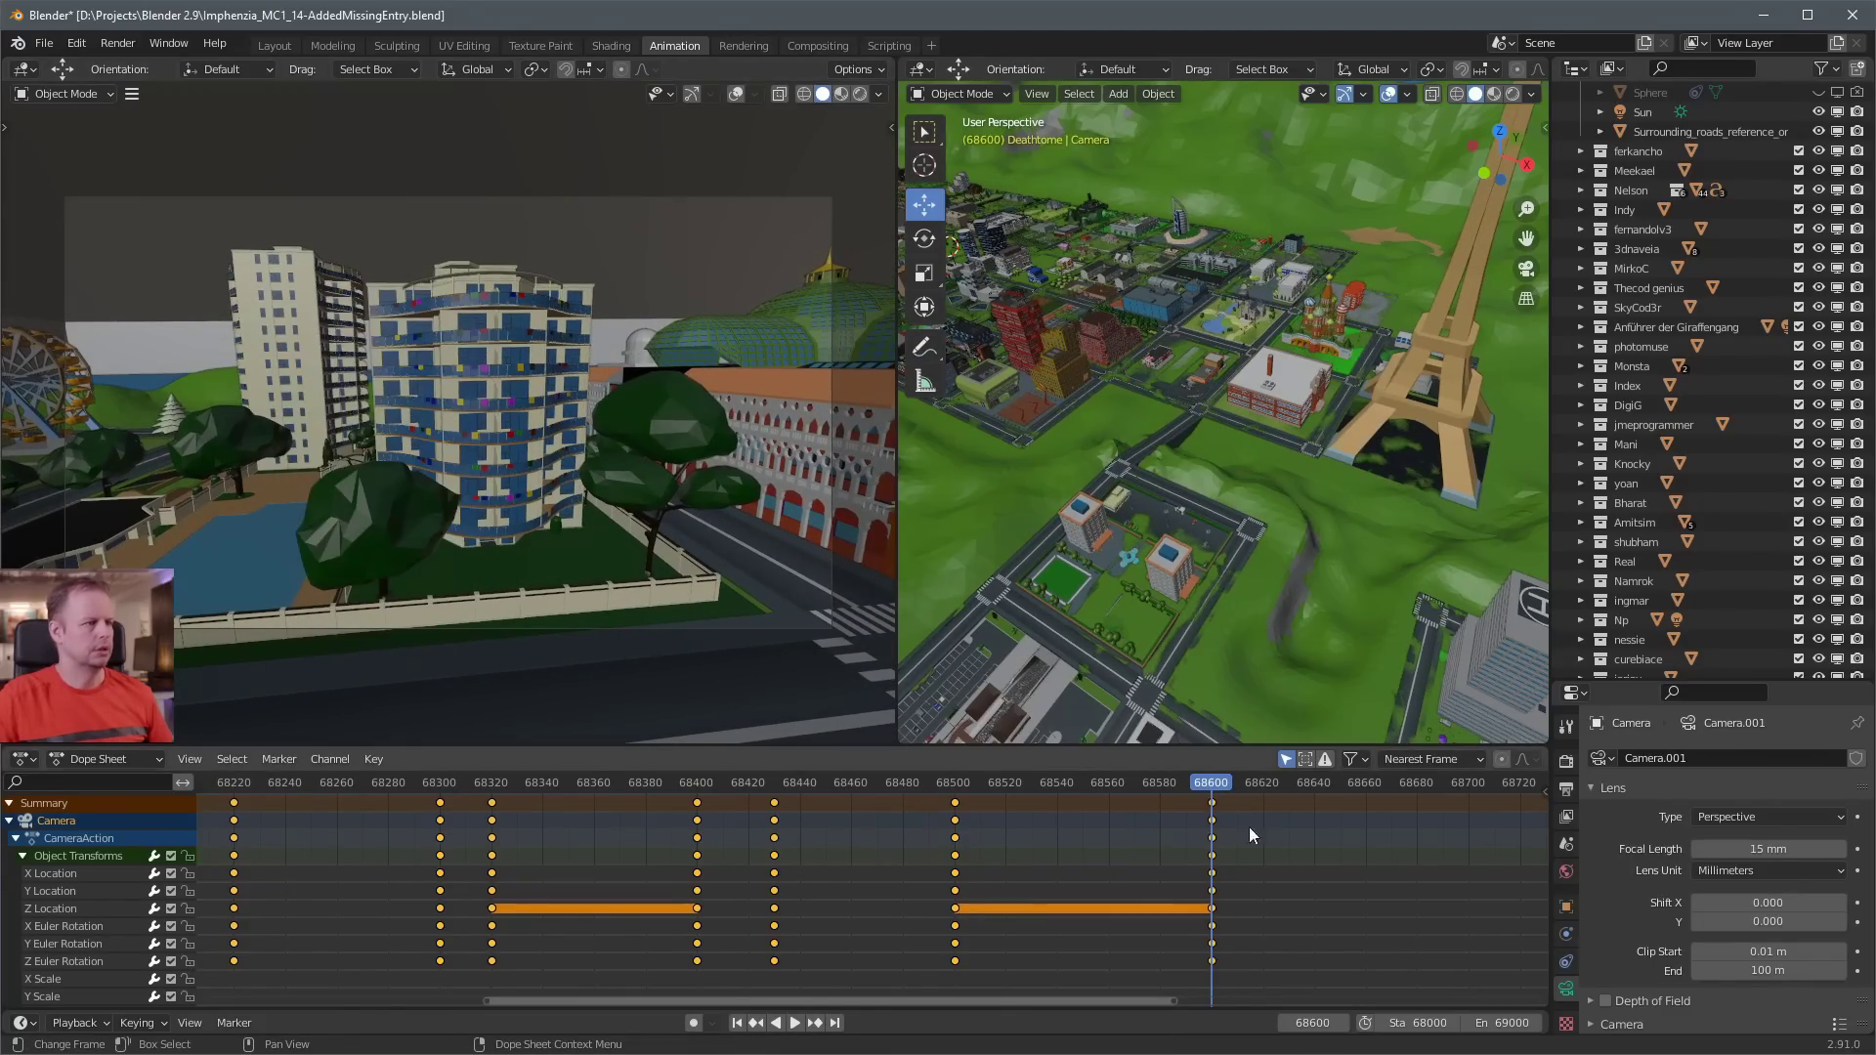
Play back the extended camera move from just before frame 68400
{"action": "left_click", "coordinate": [684, 788]}
{"action": "key", "text": "space"}
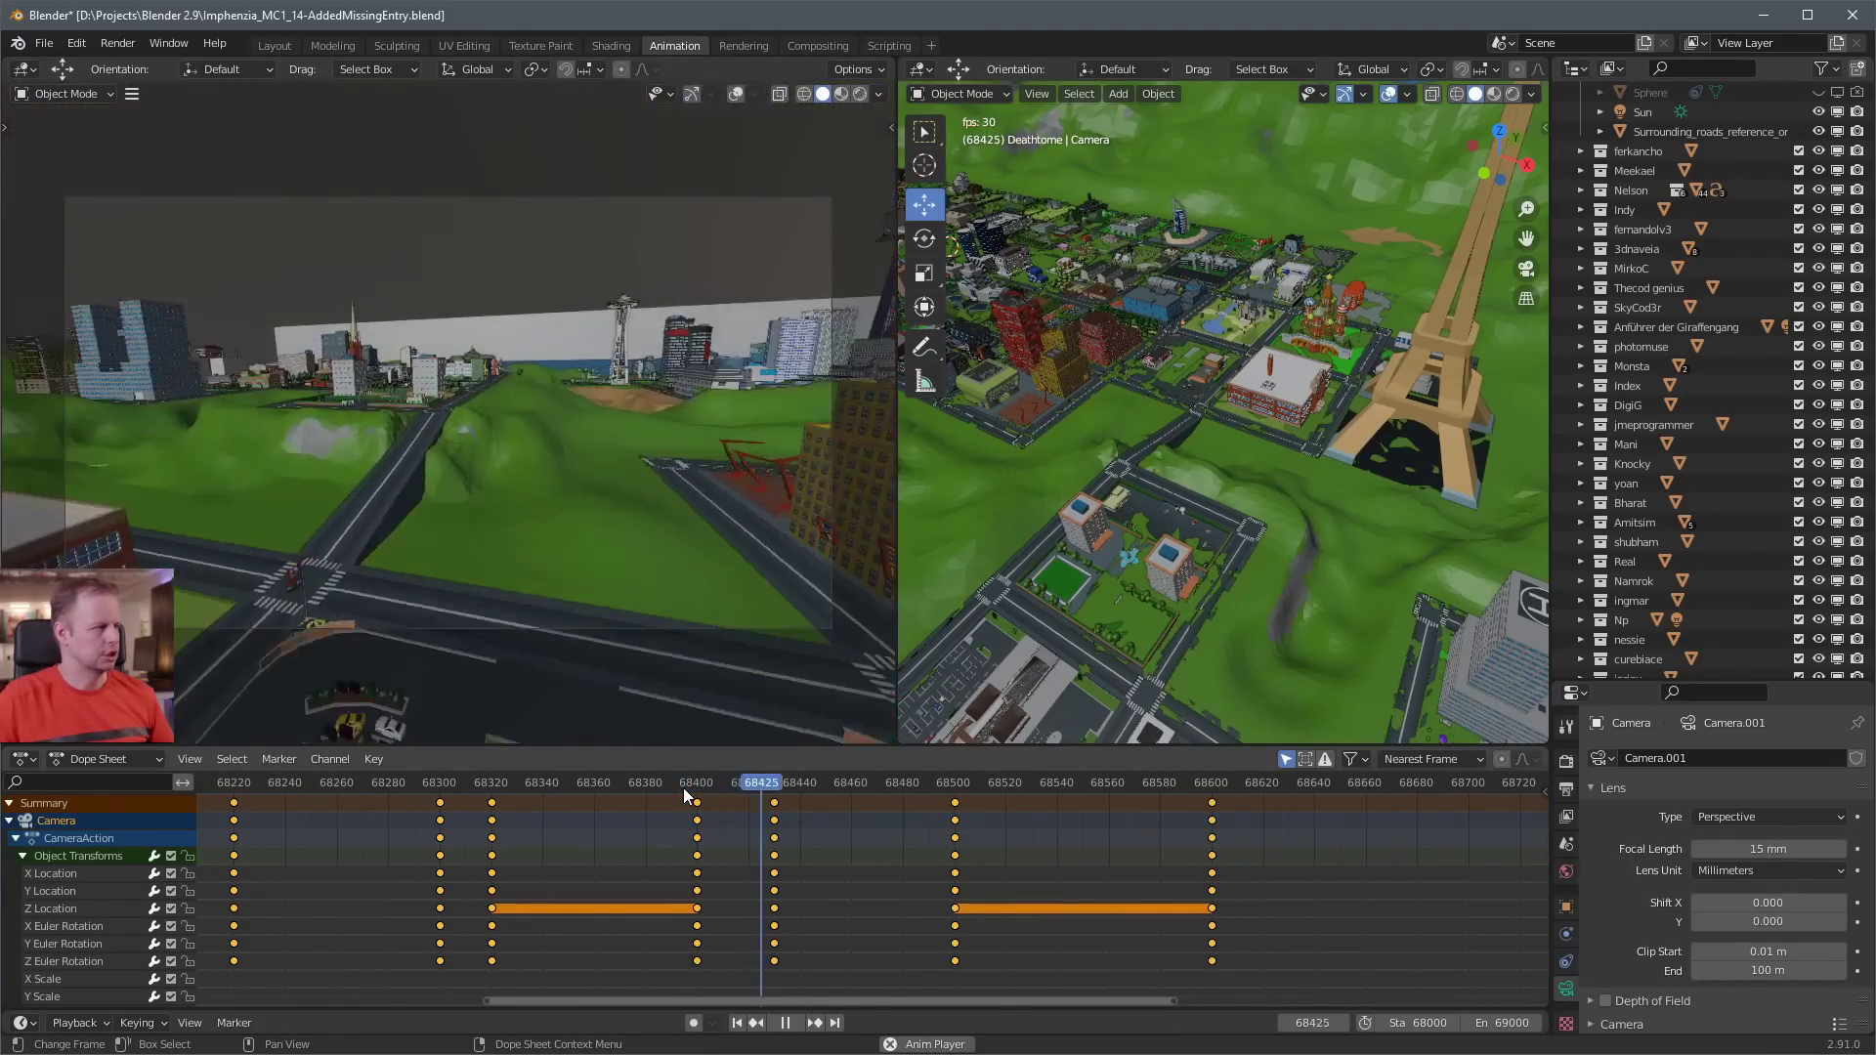